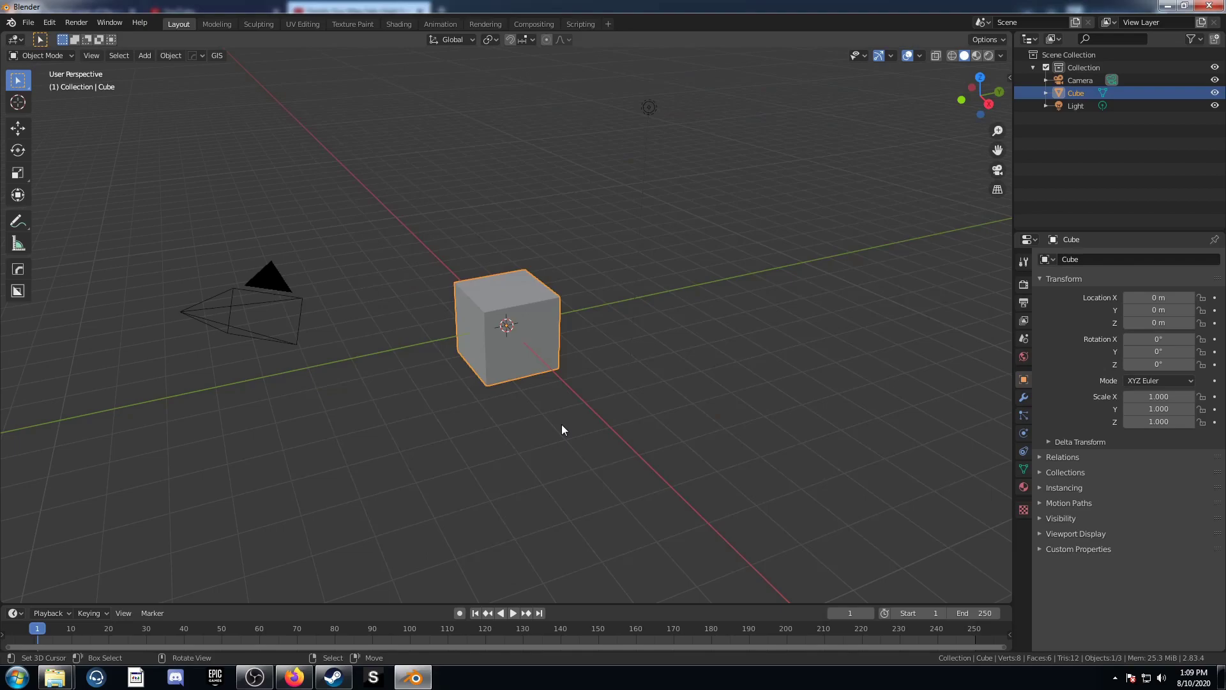
# Flatten the cube to a Z scale of 0.2 and apply the scale.
pyautogui.press('s')
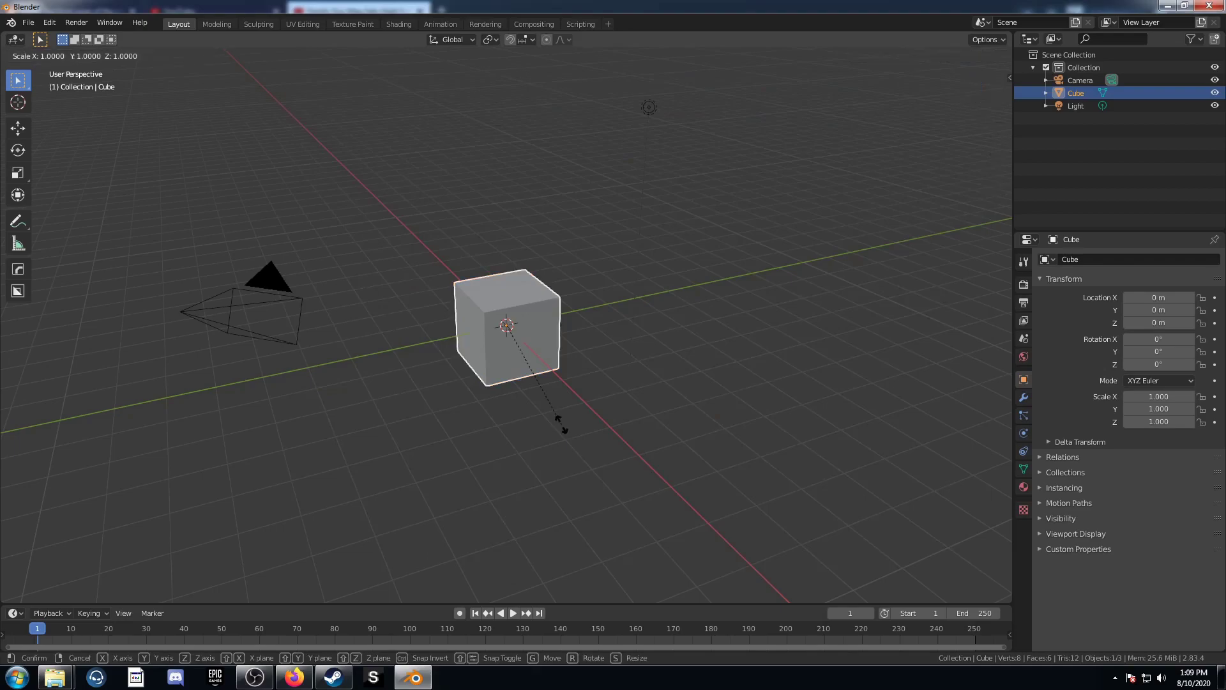
pyautogui.write('z.2')
pyautogui.press('Return')
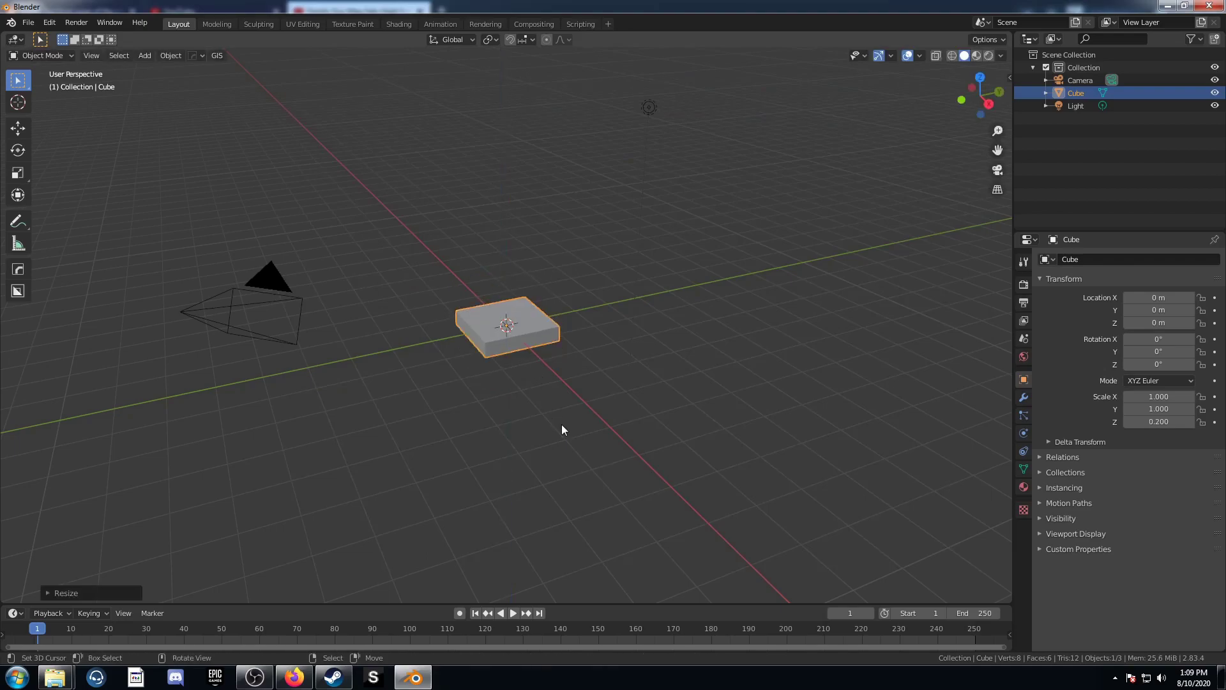
pyautogui.hotkey('ctrl', 'a')
pyautogui.click(546, 446)
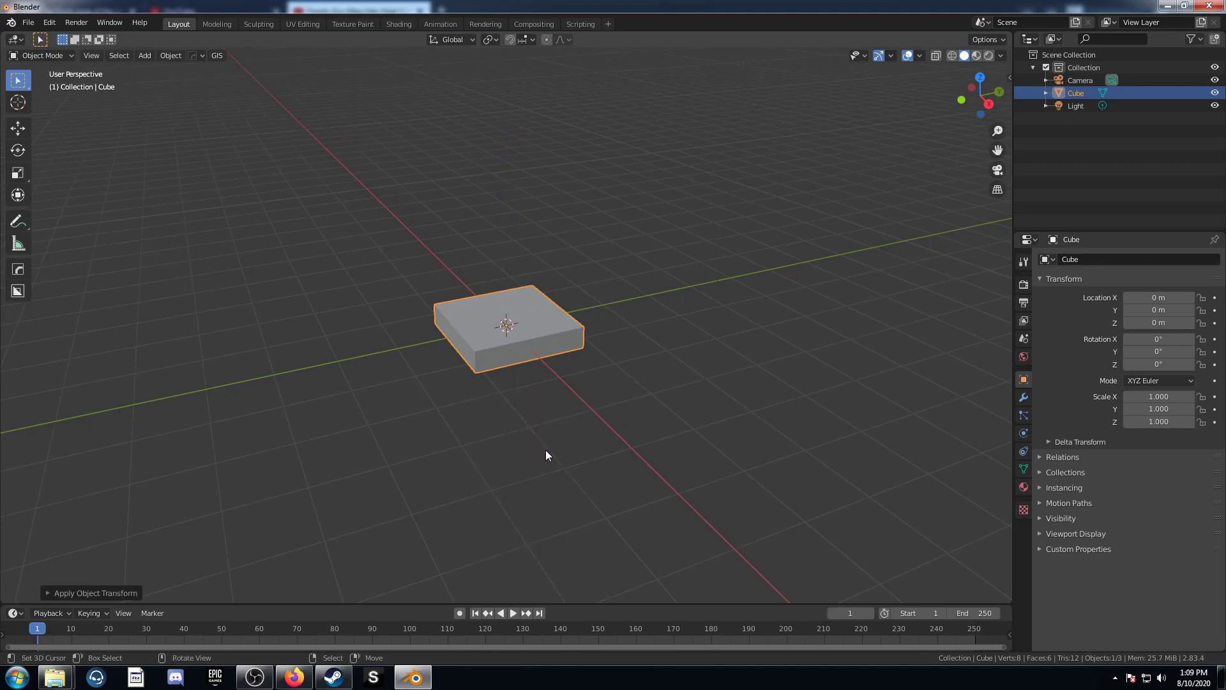
# Add a Bevel modifier with 5 segments to the flattened cube.
pyautogui.click(1024, 398)
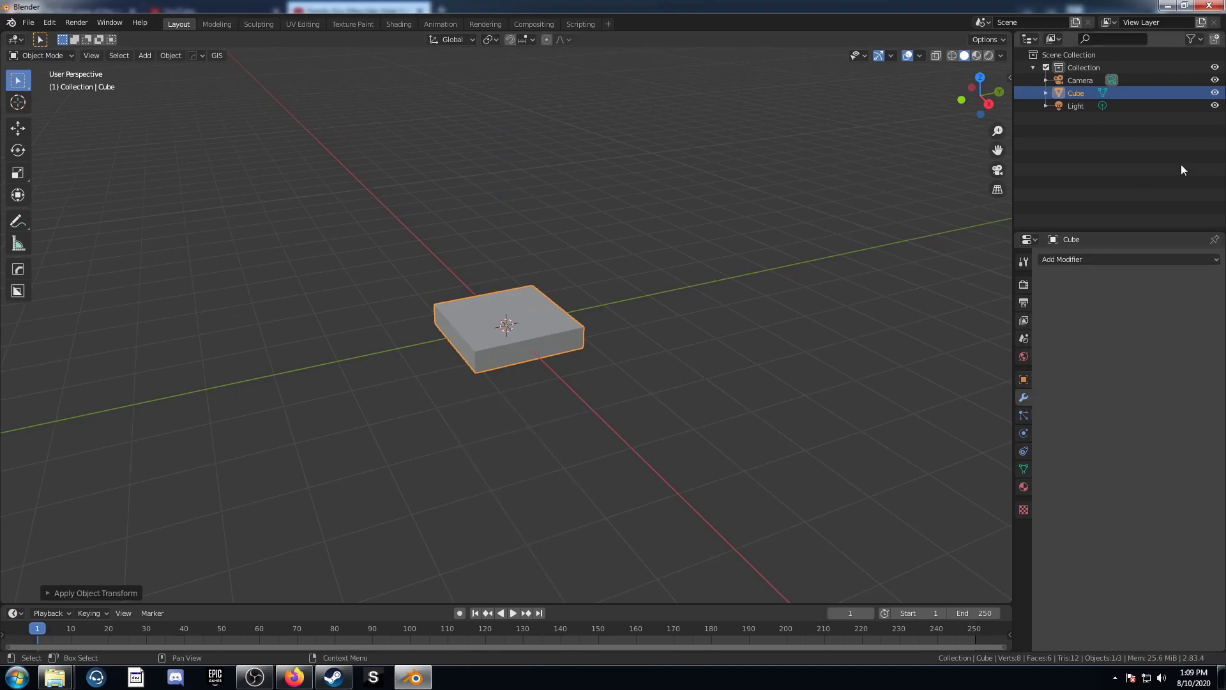
pyautogui.click(1117, 262)
pyautogui.click(962, 317)
pyautogui.click(1125, 386)
pyautogui.write('5')
pyautogui.press('Return')
pyautogui.scroll(4, 522, 407)
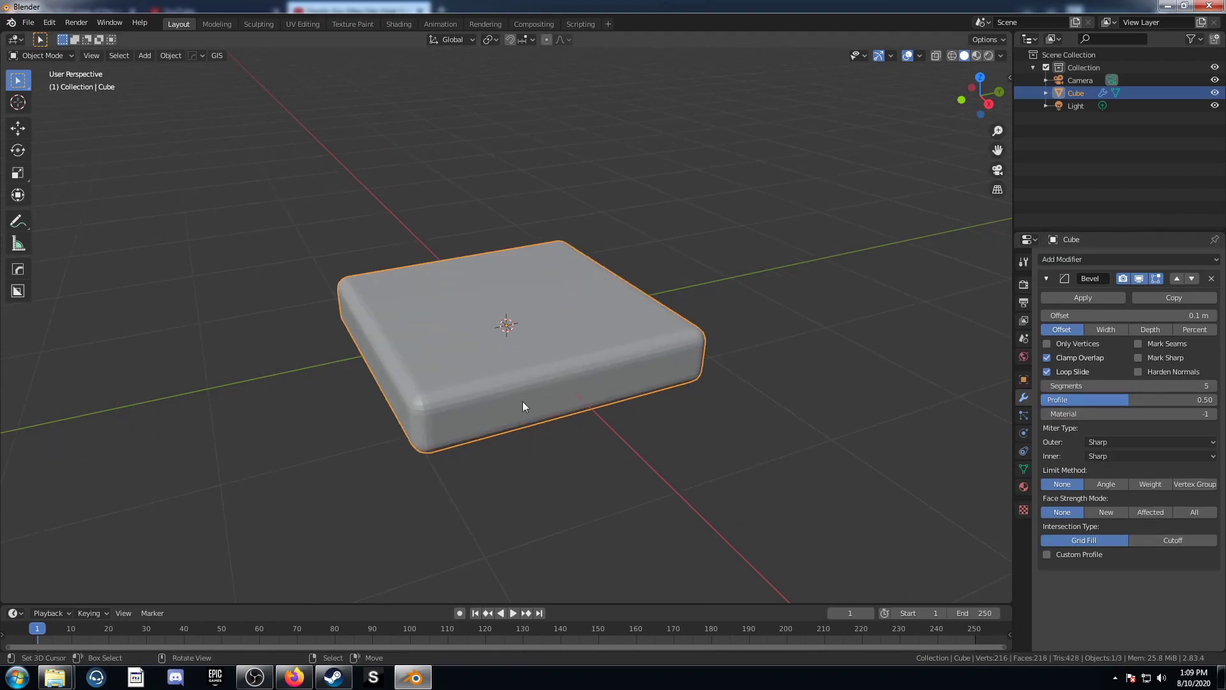
# Shade the beveled slab smooth.
pyautogui.rightClick(567, 391)
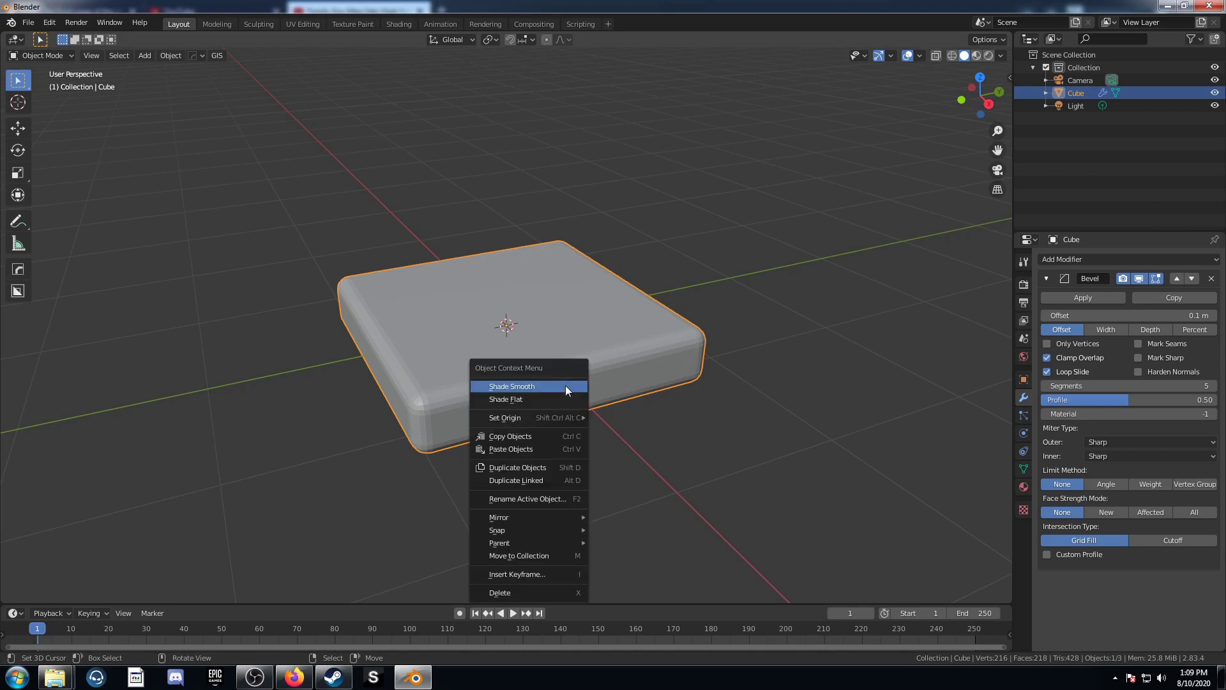
pyautogui.click(528, 386)
pyautogui.scroll(-3, 546, 412)
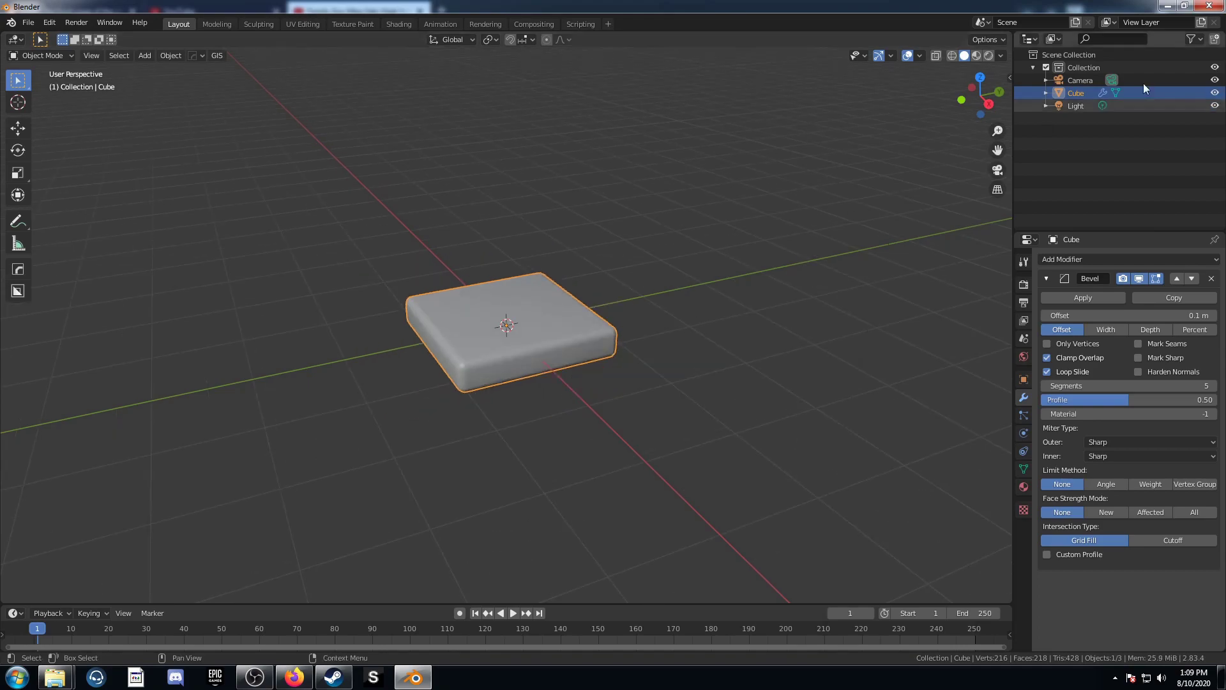
# Change the outliner area into a 3D viewport and the main area into a Shader Editor with its sidebar hidden.
pyautogui.click(1037, 40)
pyautogui.click(661, 83)
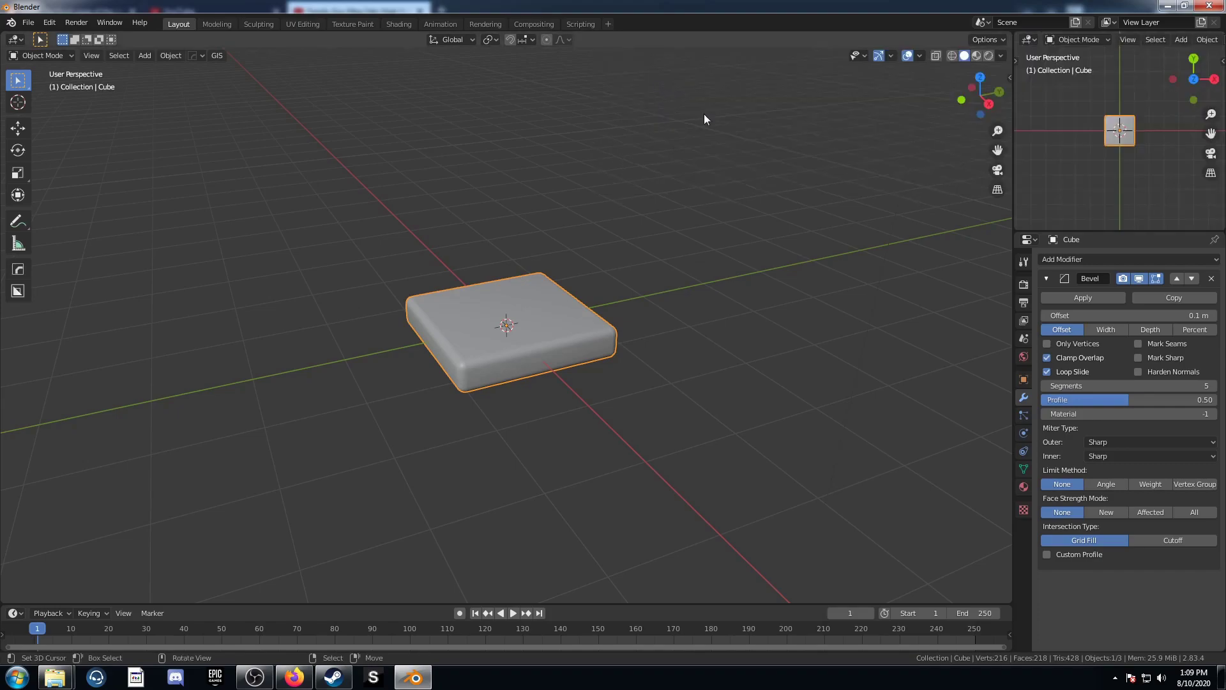
pyautogui.click(16, 39)
pyautogui.click(41, 131)
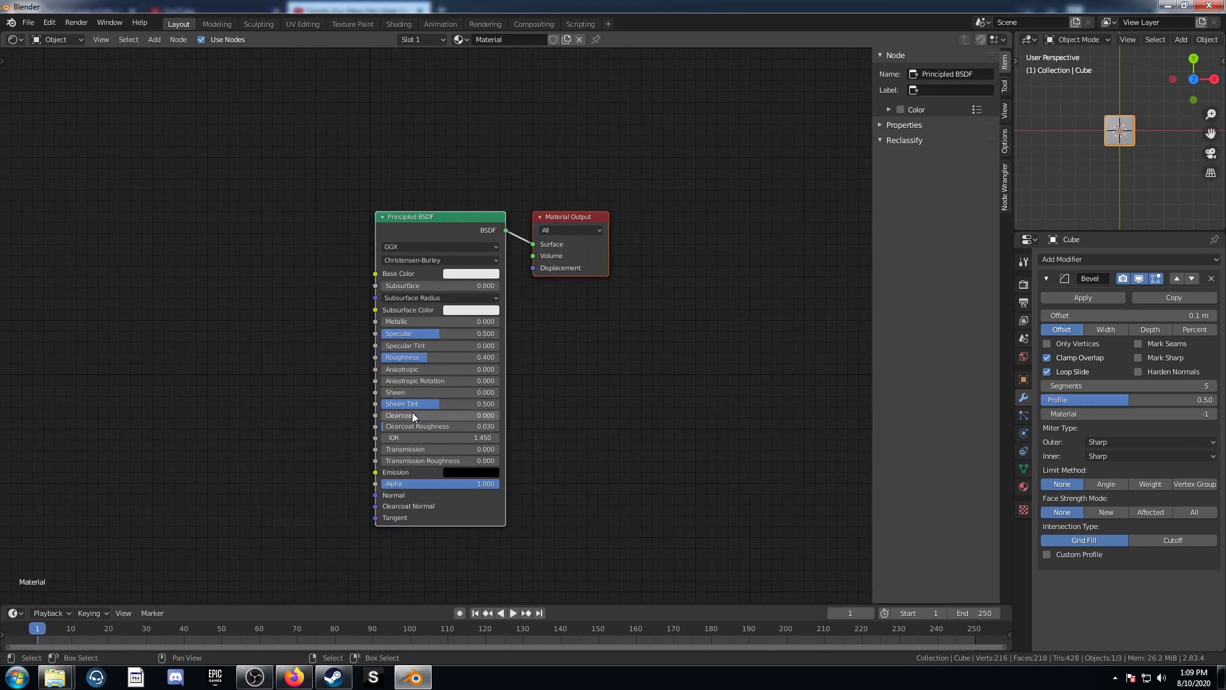
pyautogui.press('n')
pyautogui.moveTo(513, 283); pyautogui.dragTo(695, 239, button='middle')
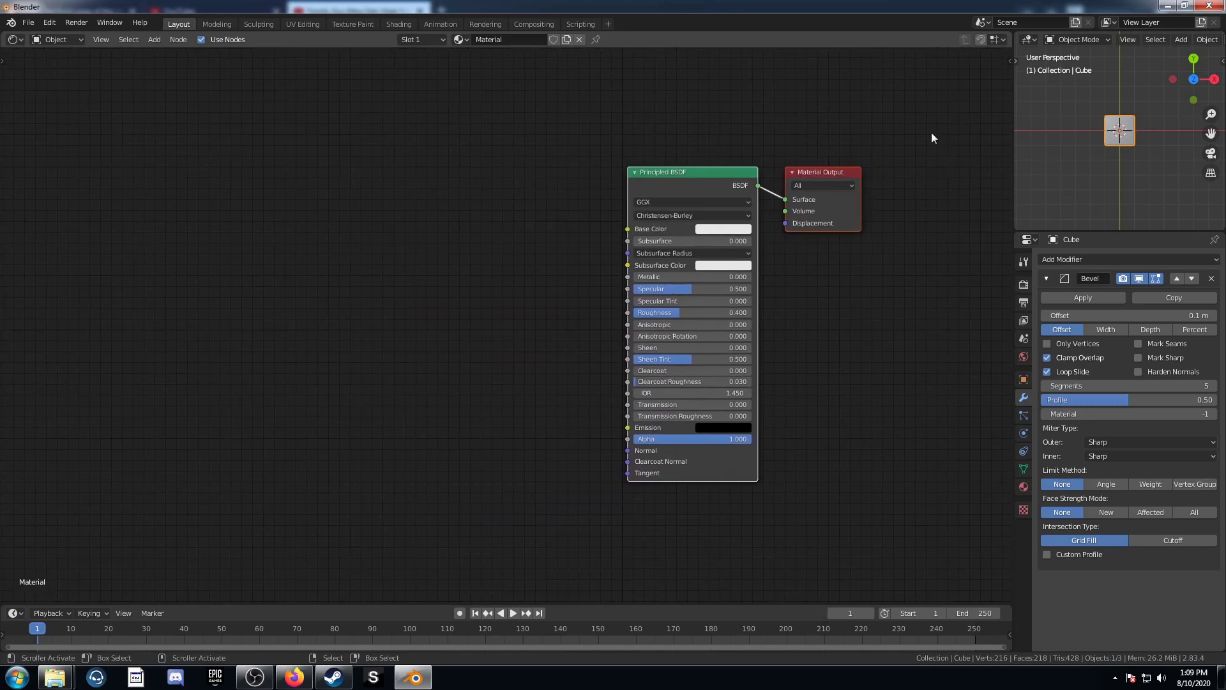
# Hide the overlays and gizmos in the small 3D viewport, frame the slab closely and display it with its material.
pyautogui.scroll(-5, 1110, 39)
pyautogui.scroll(-2, 1159, 39)
pyautogui.scroll(-4, 1122, 40)
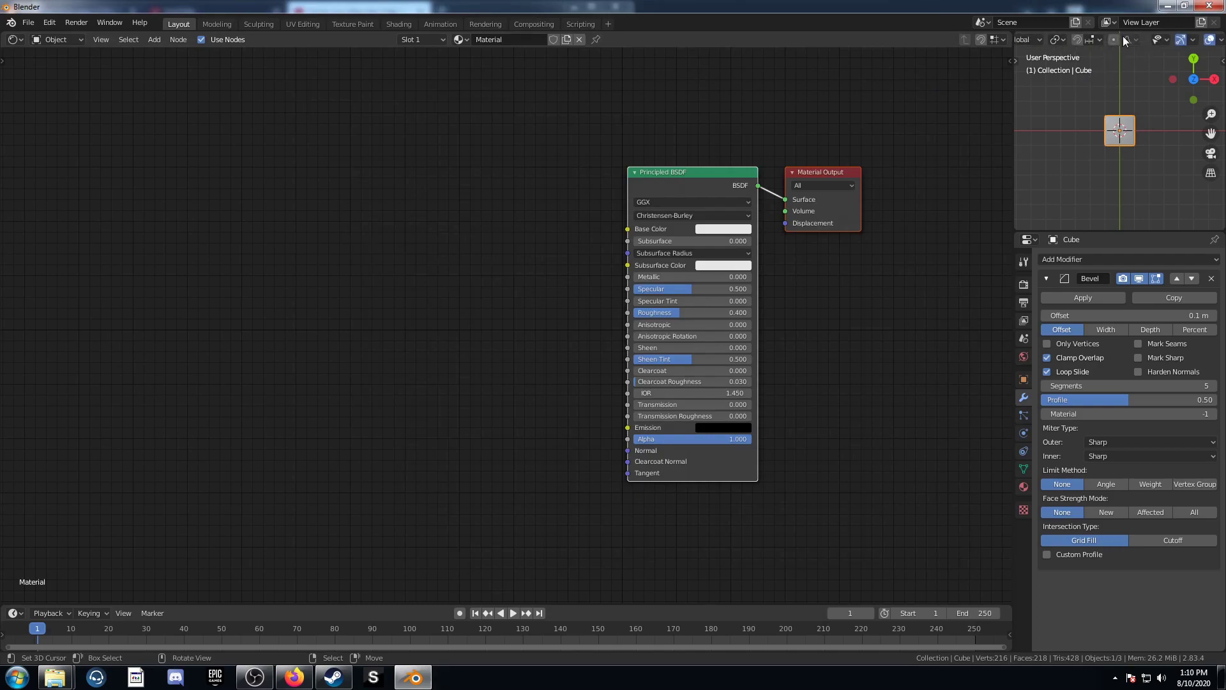
pyautogui.click(1158, 40)
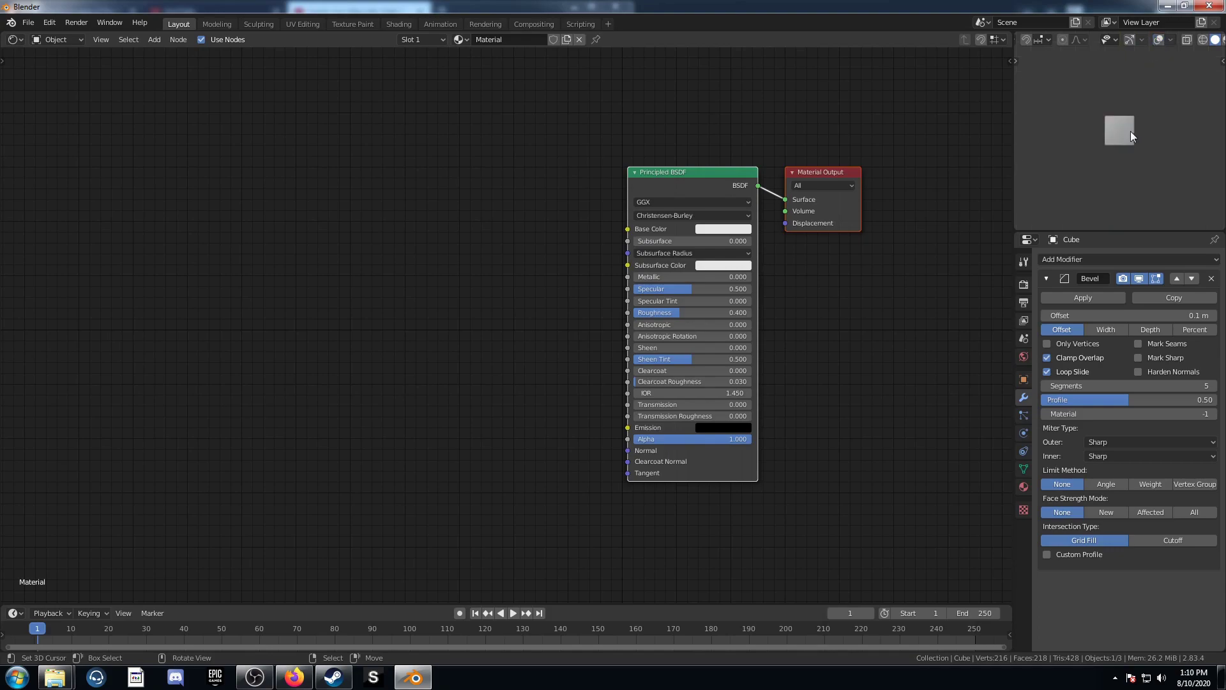
pyautogui.scroll(8, 1130, 131)
pyautogui.moveTo(1131, 198)
pyautogui.mouseDown(button='middle')
pyautogui.moveTo(1143, 120)
pyautogui.moveTo(1174, 75)
pyautogui.moveTo(1145, 138)
pyautogui.mouseUp(button='middle')
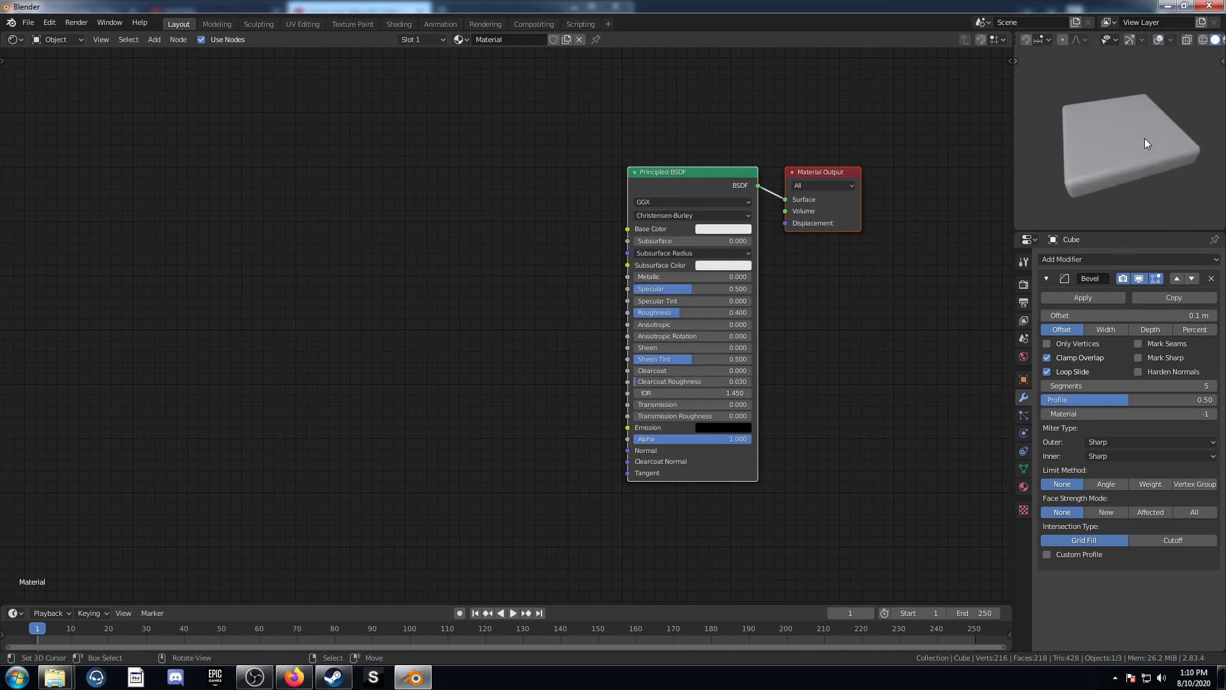
pyautogui.press('z')
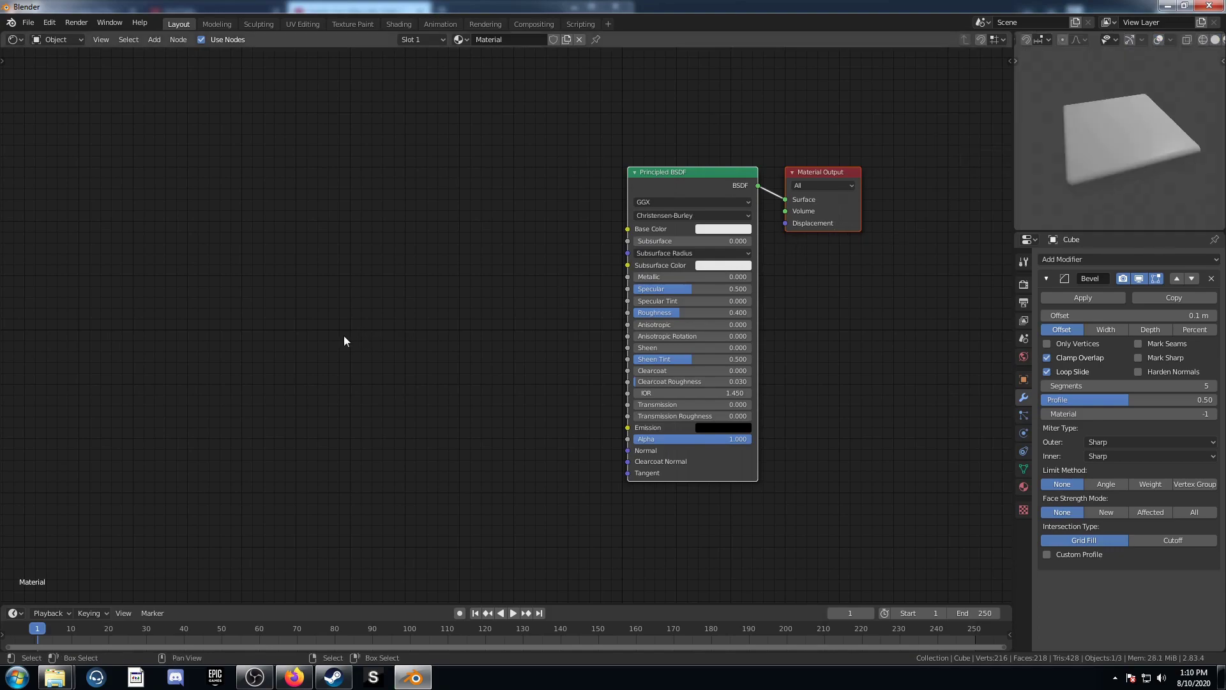
# Add a Brick Texture node well before the Principled BSDF in the material.
pyautogui.moveTo(258, 426); pyautogui.dragTo(445, 379, button='middle')
pyautogui.hotkey('shift', 'a')
pyautogui.write('sbrick')
pyautogui.press('Return')
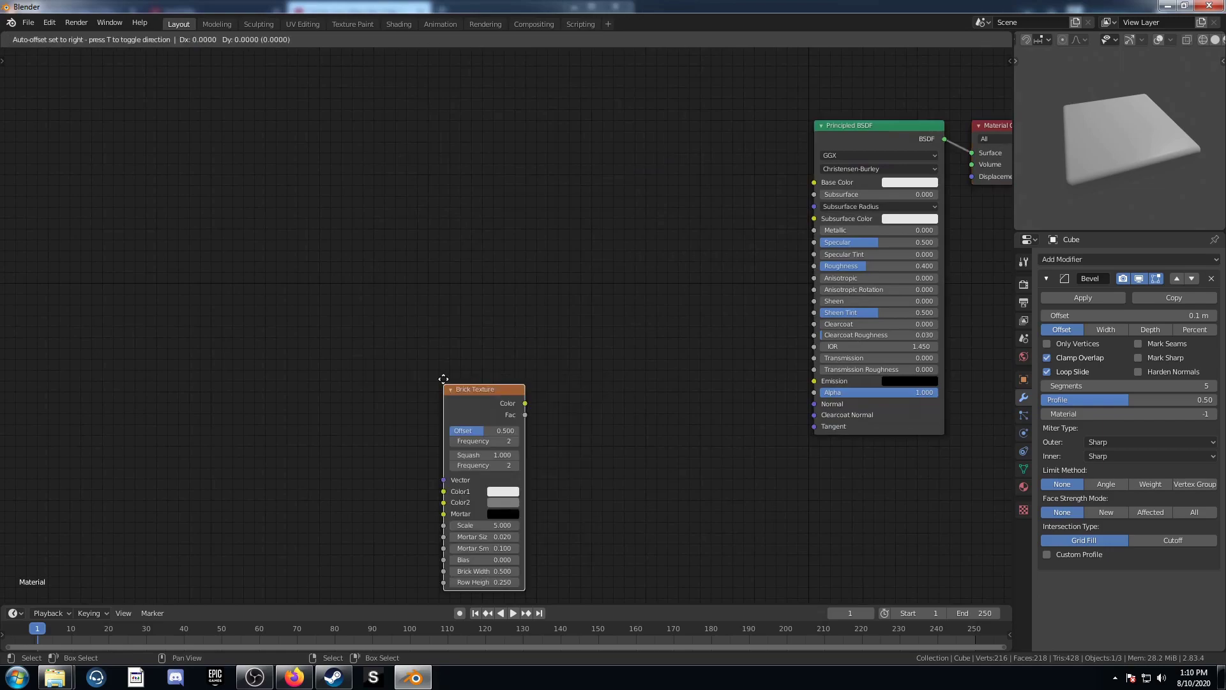
pyautogui.click(483, 140)
pyautogui.scroll(3, 506, 331)
pyautogui.moveTo(572, 339); pyautogui.dragTo(566, 431, button='middle')
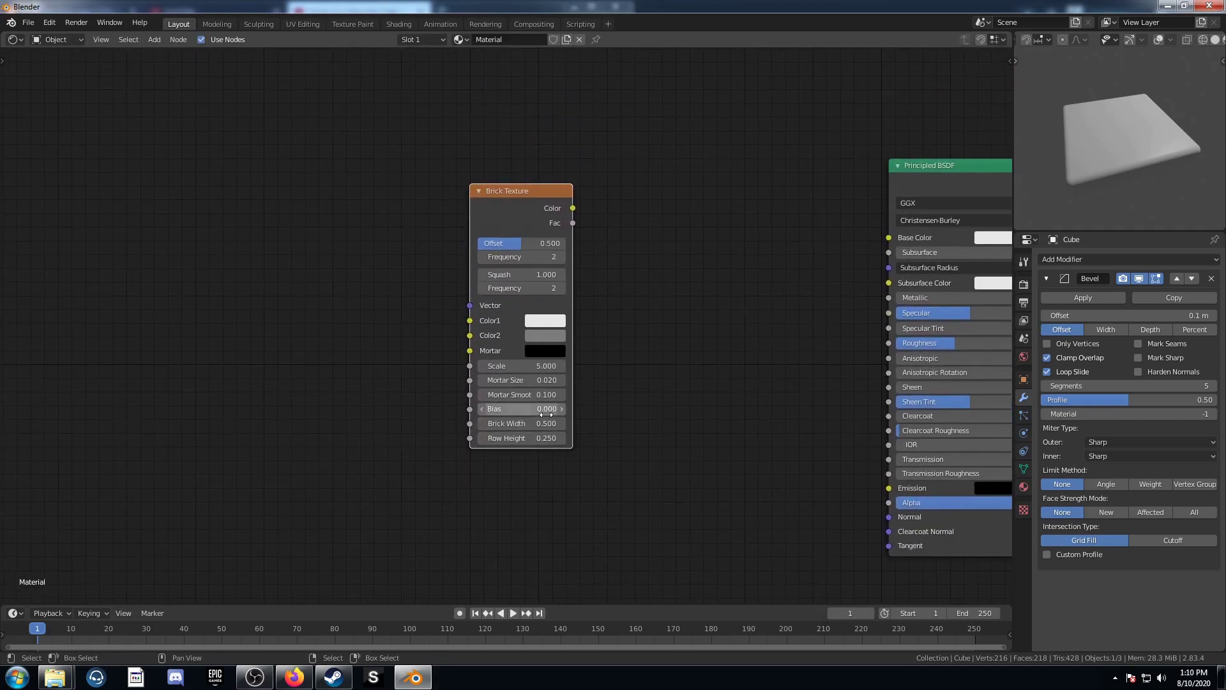
# Add linked Texture Coordinate and Mapping nodes to the Brick Texture and spread them apart.
pyautogui.hotkey('ctrl', 't')
pyautogui.moveTo(485, 350); pyautogui.dragTo(604, 396, button='middle')
pyautogui.press('g')
pyautogui.click(318, 323)
pyautogui.moveTo(247, 287); pyautogui.dragTo(119, 298)
pyautogui.moveTo(383, 273); pyautogui.dragTo(399, 235)
pyautogui.moveTo(392, 340); pyautogui.dragTo(535, 364, button='middle')
# Insert a Noise Texture between Texture Coordinate and Mapping, then duplicate it into the link before the first one.
pyautogui.hotkey('shift', 'a')
pyautogui.click(463, 234)
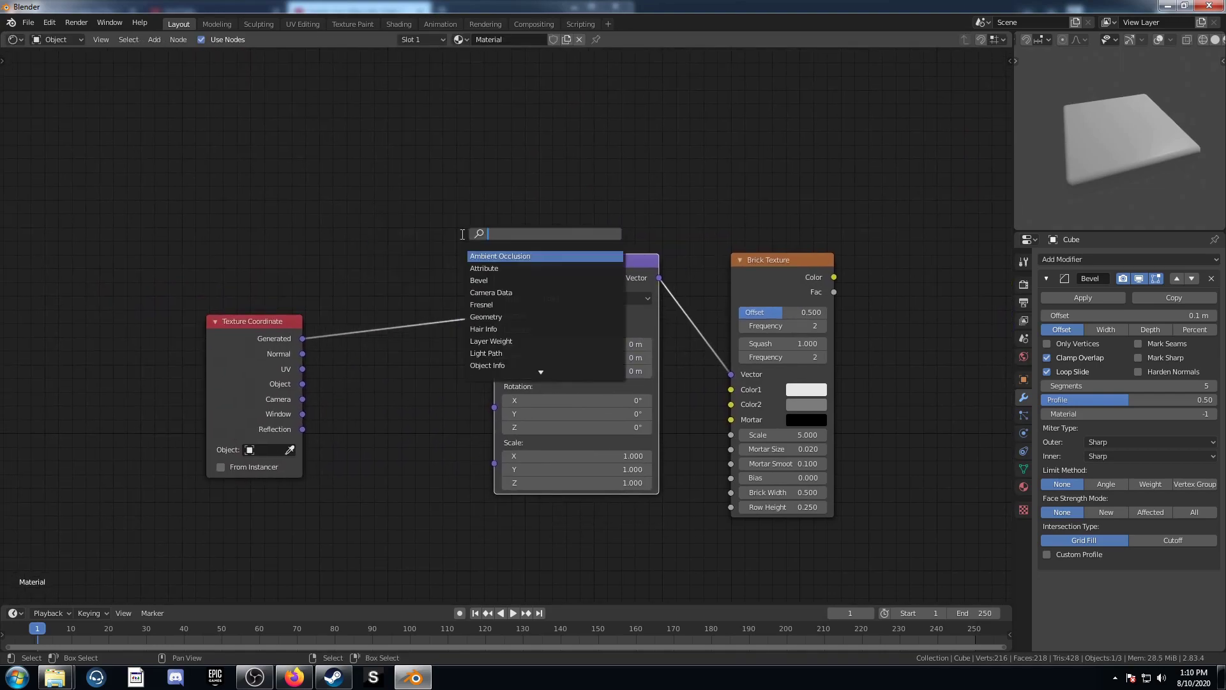
pyautogui.write('noise')
pyautogui.press('Return')
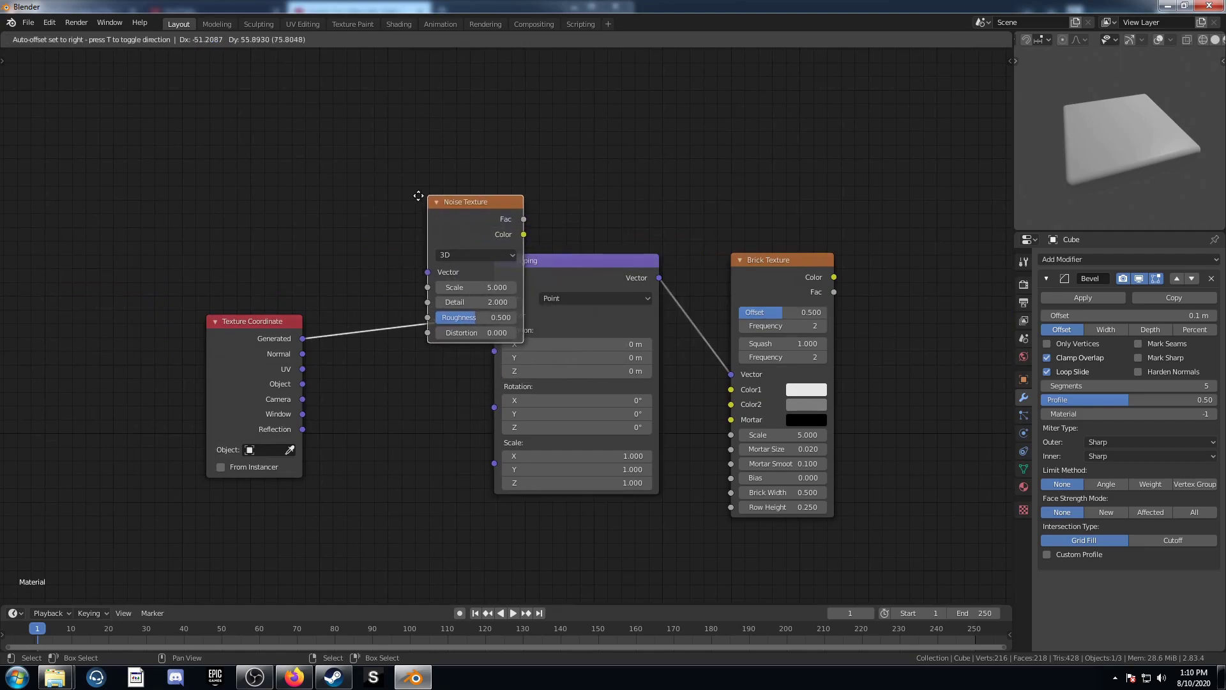
pyautogui.click(469, 243)
pyautogui.hotkey('shift', 'd')
pyautogui.click(423, 257)
# Insert a Mix node between the two Noise Textures and a duplicate of it between the second Noise Texture and Mapping.
pyautogui.hotkey('shift', 'a')
pyautogui.click(528, 428)
pyautogui.write('mix')
pyautogui.press('Return')
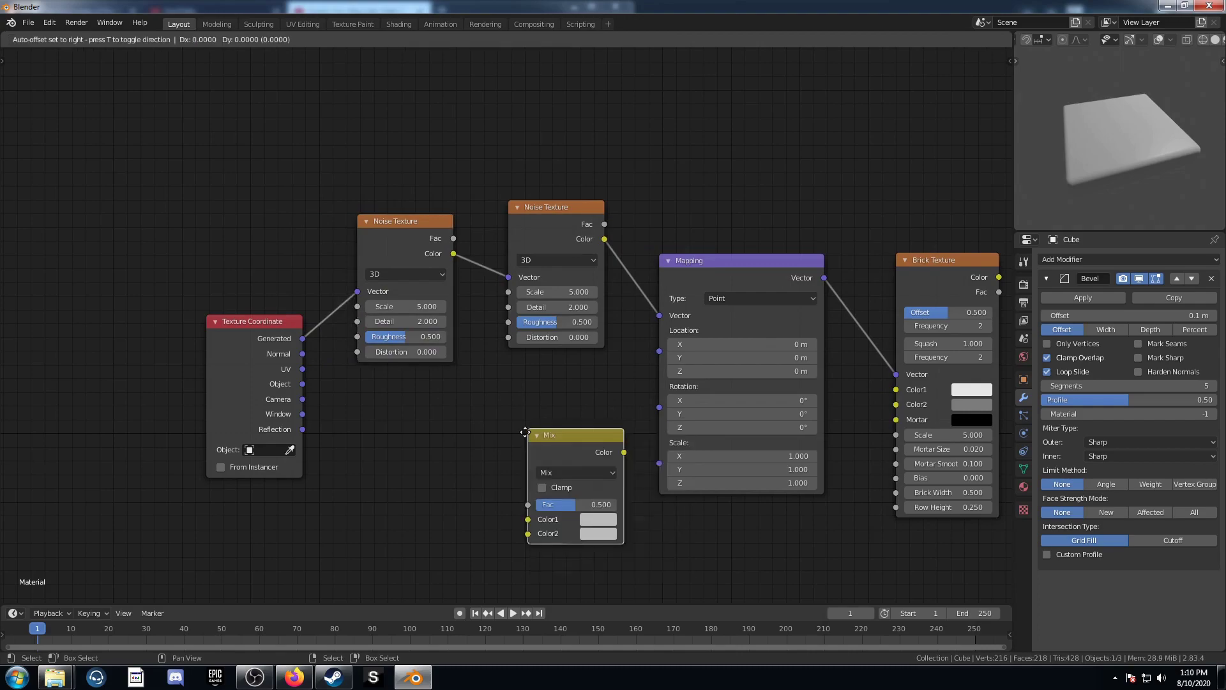
pyautogui.click(506, 196)
pyautogui.hotkey('shift', 'd')
pyautogui.click(787, 393)
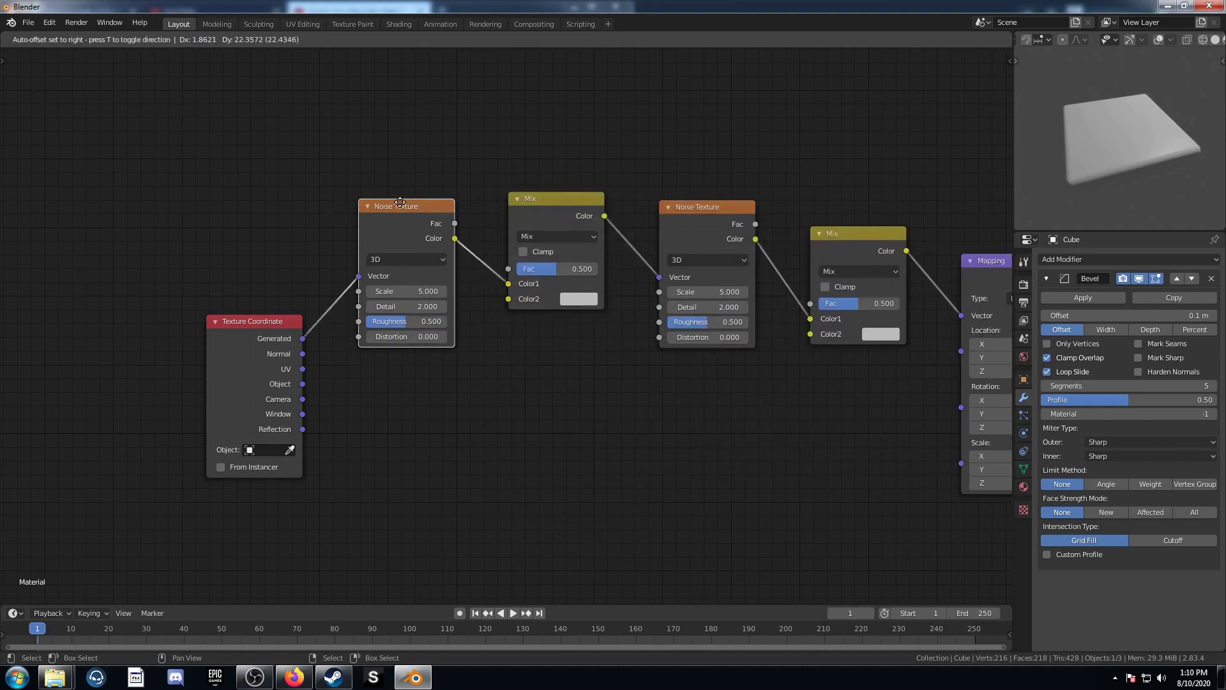
# Connect the Generated coordinates to Color2 of both Mix nodes and raise the noise and first Mix nodes clear of the links.
pyautogui.moveTo(399, 221); pyautogui.dragTo(396, 121)
pyautogui.moveTo(302, 338); pyautogui.dragTo(508, 299)
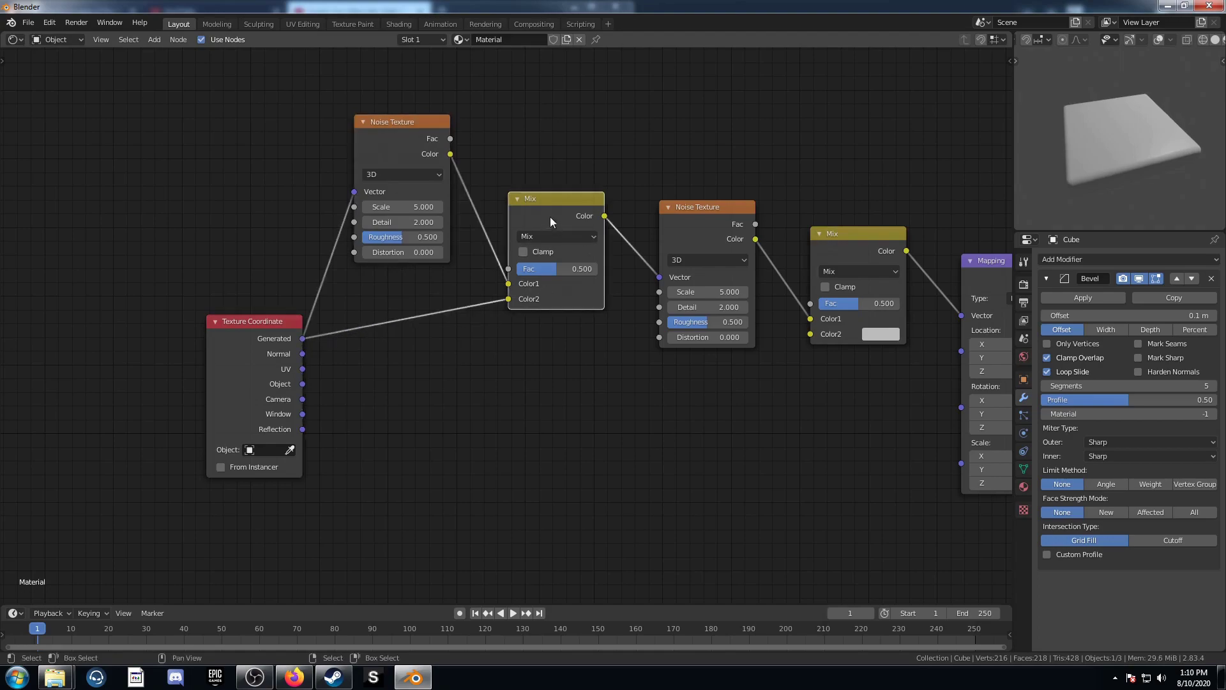
pyautogui.moveTo(547, 219); pyautogui.dragTo(559, 149)
pyautogui.moveTo(715, 218); pyautogui.dragTo(724, 148)
pyautogui.moveTo(303, 338); pyautogui.dragTo(804, 332)
# Shift the texture node chain away from the Principled BSDF and place the Brick Texture clear of the Mapping node.
pyautogui.moveTo(762, 458); pyautogui.dragTo(338, 499, button='middle')
pyautogui.scroll(-3, 338, 500)
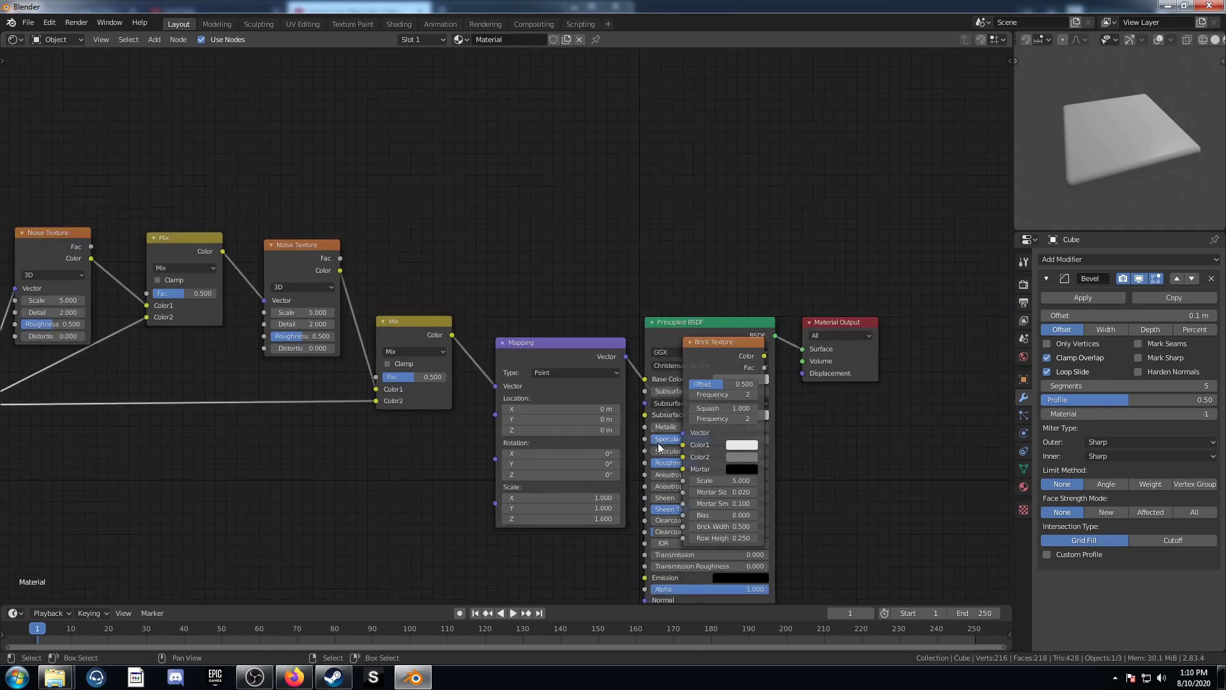
pyautogui.moveTo(722, 343); pyautogui.dragTo(640, 262)
pyautogui.scroll(-3, 654, 365)
pyautogui.moveTo(156, 211); pyautogui.dragTo(572, 512)
pyautogui.press('g')
pyautogui.click(402, 519)
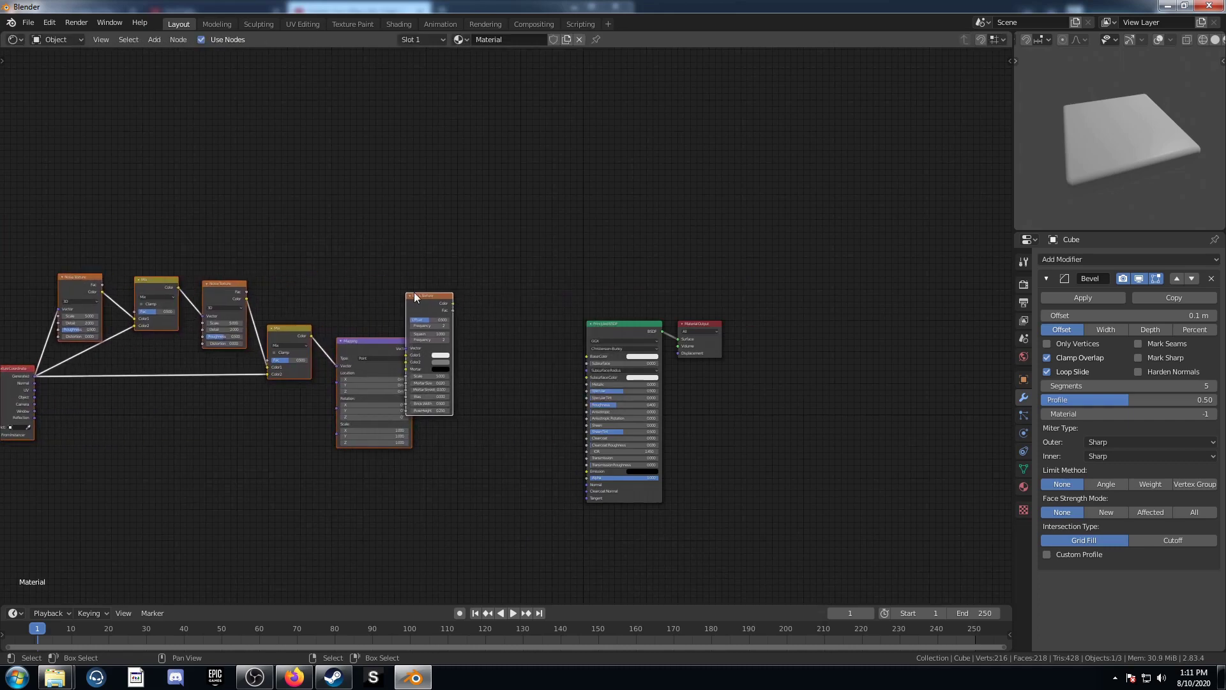
pyautogui.click(415, 294)
pyautogui.press('g')
pyautogui.click(451, 315)
# Add a ColorRamp node and feed it the Brick Texture's Color output.
pyautogui.hotkey('shift', 'a')
pyautogui.click(535, 431)
pyautogui.write('o')
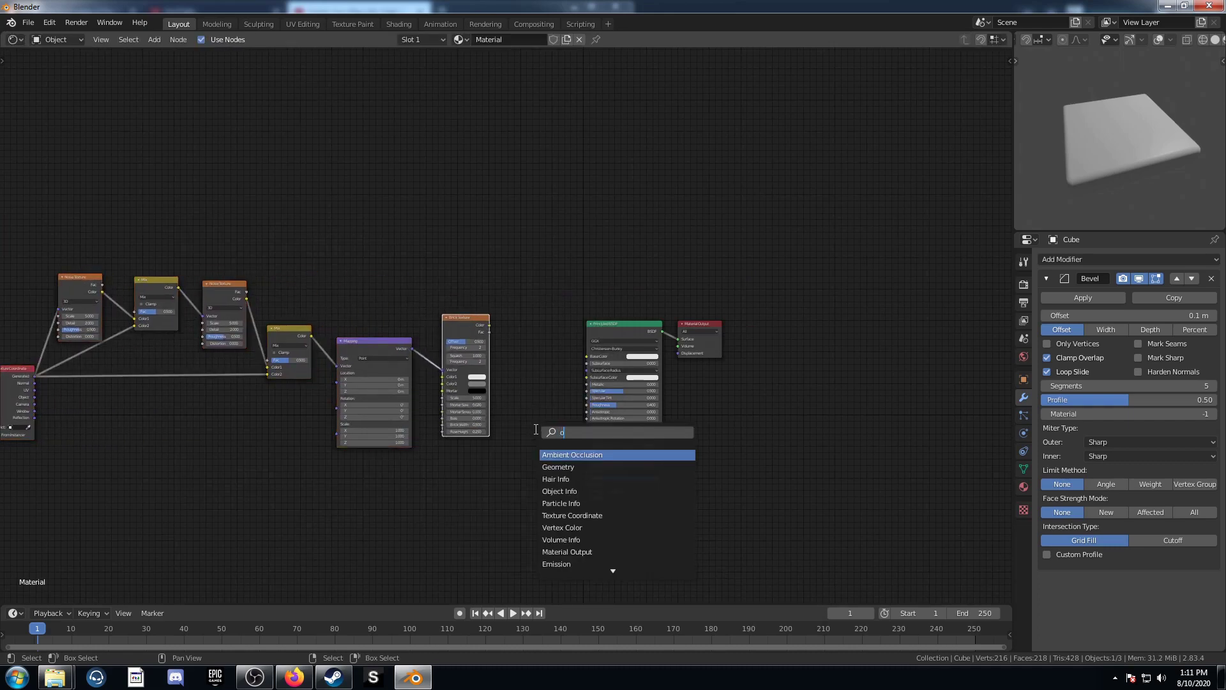
pyautogui.write('lorr')
pyautogui.press('Return')
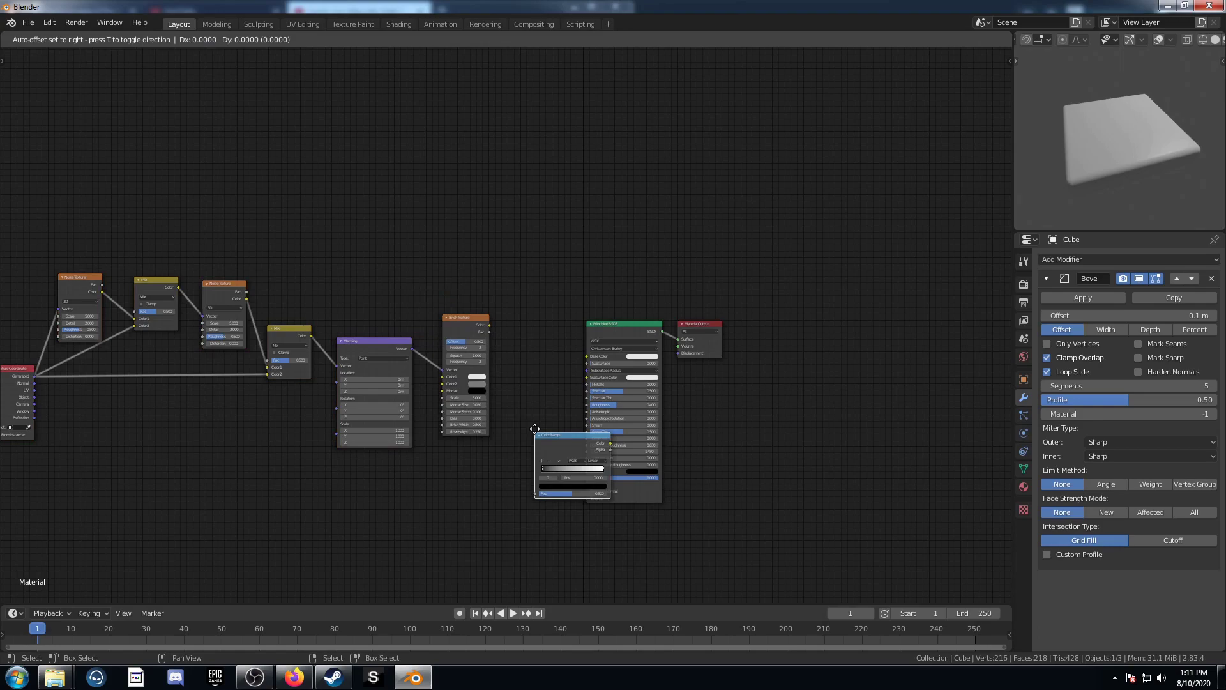
pyautogui.click(523, 265)
pyautogui.scroll(1, 504, 332)
pyautogui.moveTo(488, 328); pyautogui.dragTo(506, 354)
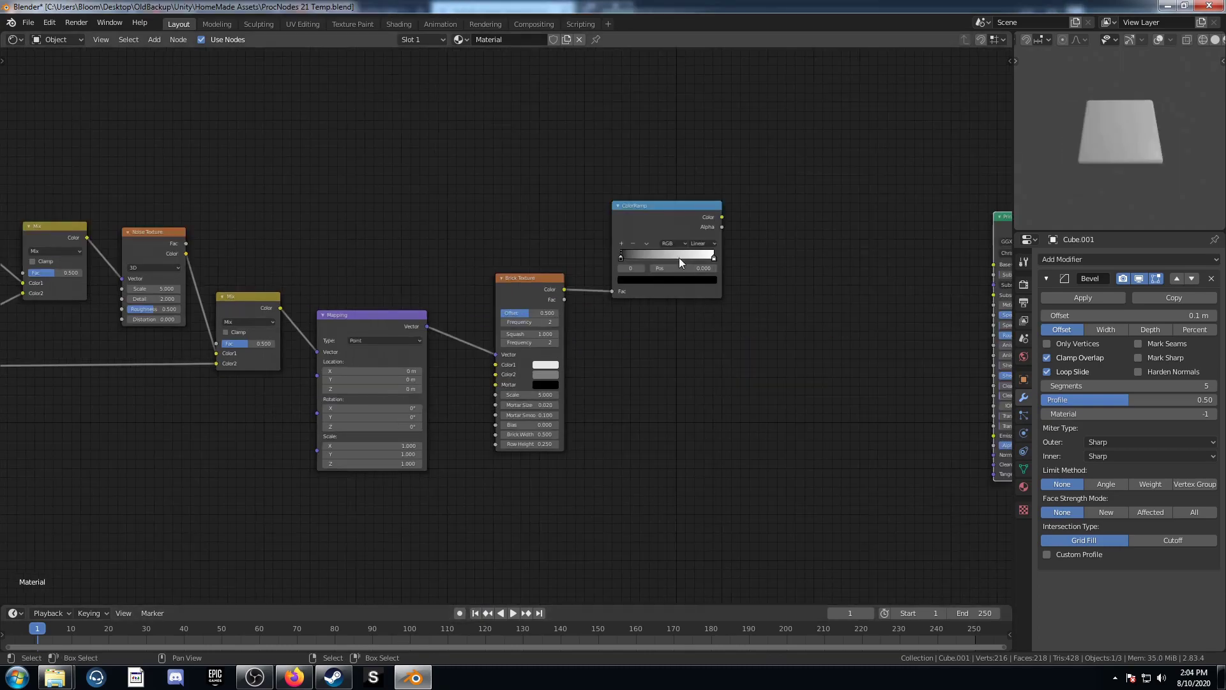
# Preview the ColorRamp output on the slab and frame the slab closely in the 3D viewport.
pyautogui.keyDown('ctrl'); pyautogui.keyDown('shift'); pyautogui.click(673, 211); pyautogui.keyUp('shift'); pyautogui.keyUp('ctrl')
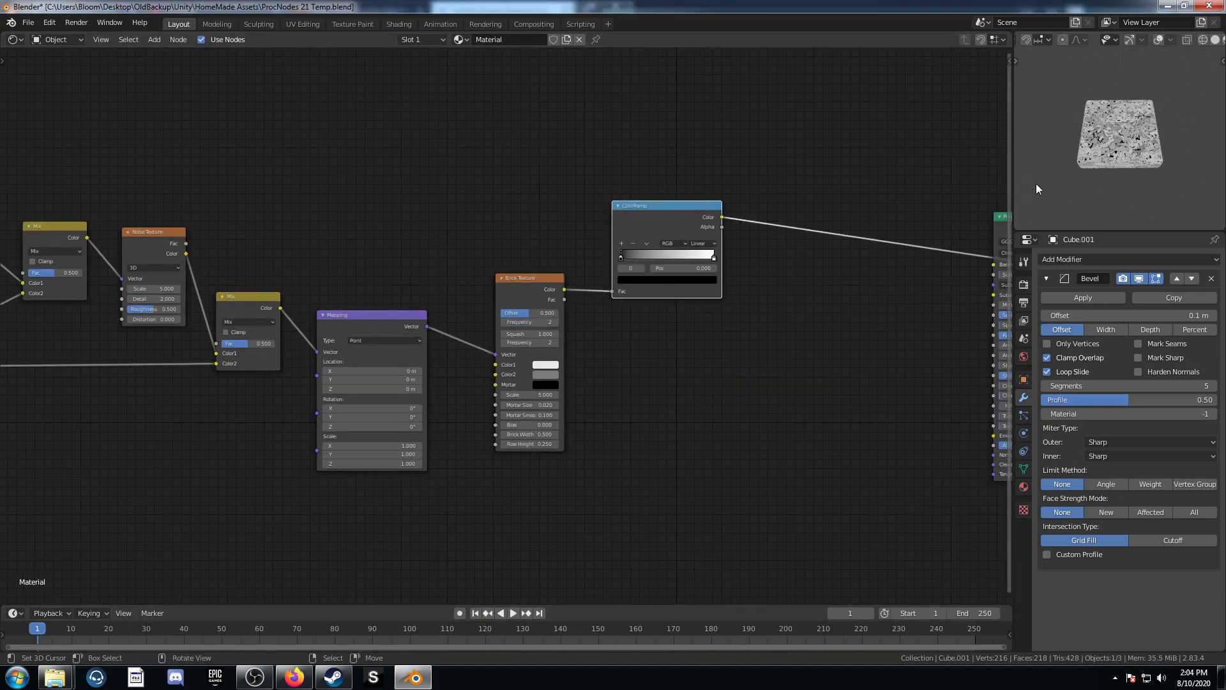
pyautogui.scroll(4, 1133, 159)
pyautogui.scroll(-3, 1124, 157)
pyautogui.moveTo(1120, 159); pyautogui.dragTo(1116, 162, button='middle')
# Set the first Noise Texture's scale to 25 and the first Mix node's factor to 0.97.
pyautogui.moveTo(101, 429); pyautogui.dragTo(259, 383, button='middle')
pyautogui.moveTo(121, 355); pyautogui.dragTo(313, 361, button='middle')
pyautogui.scroll(2, 307, 331)
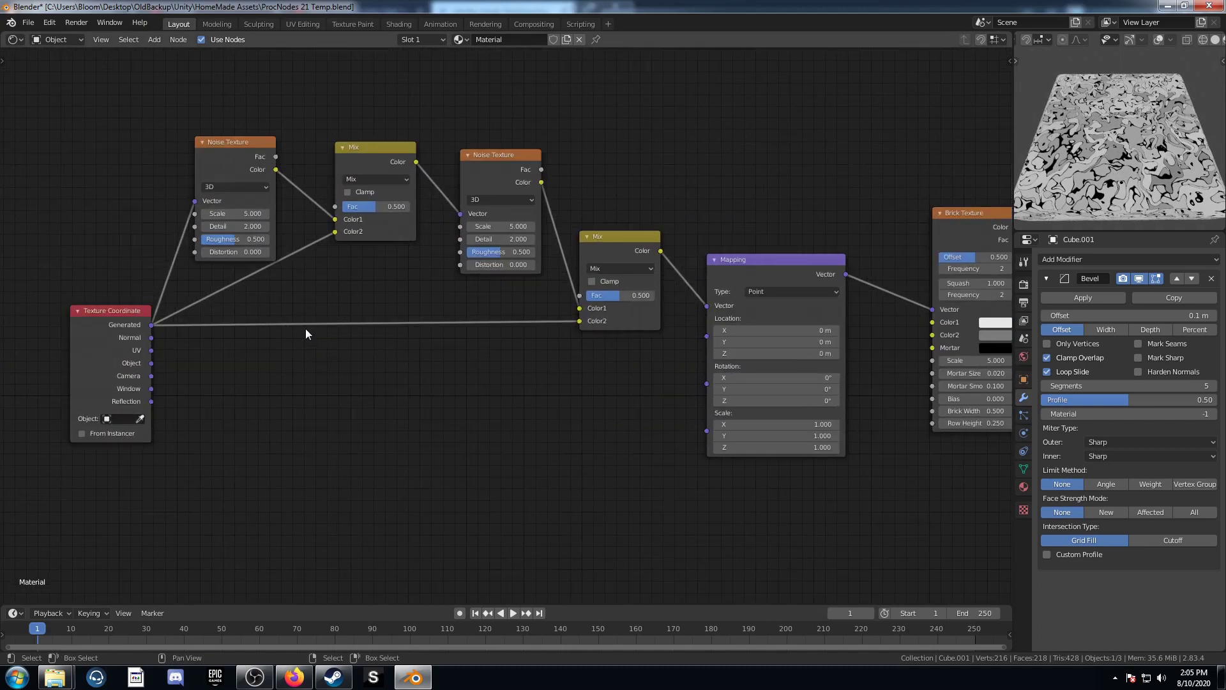
pyautogui.click(284, 257)
pyautogui.write('5.0')
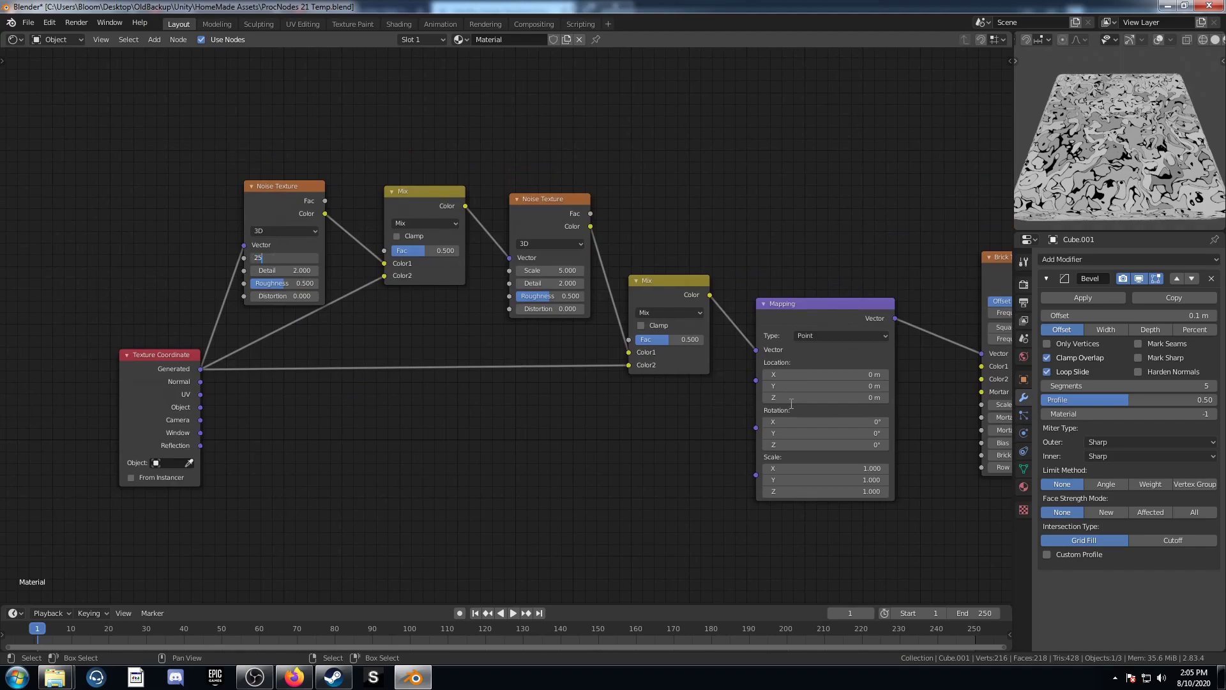
pyautogui.doubleClick(409, 250)
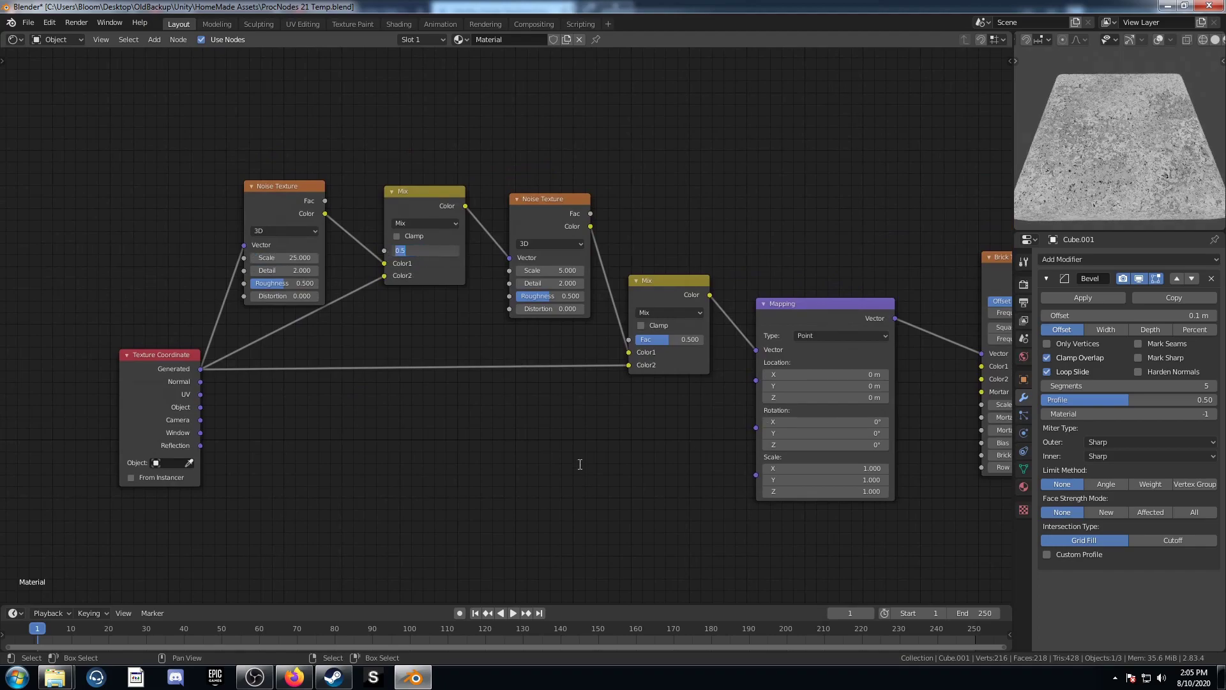
pyautogui.press('Return')
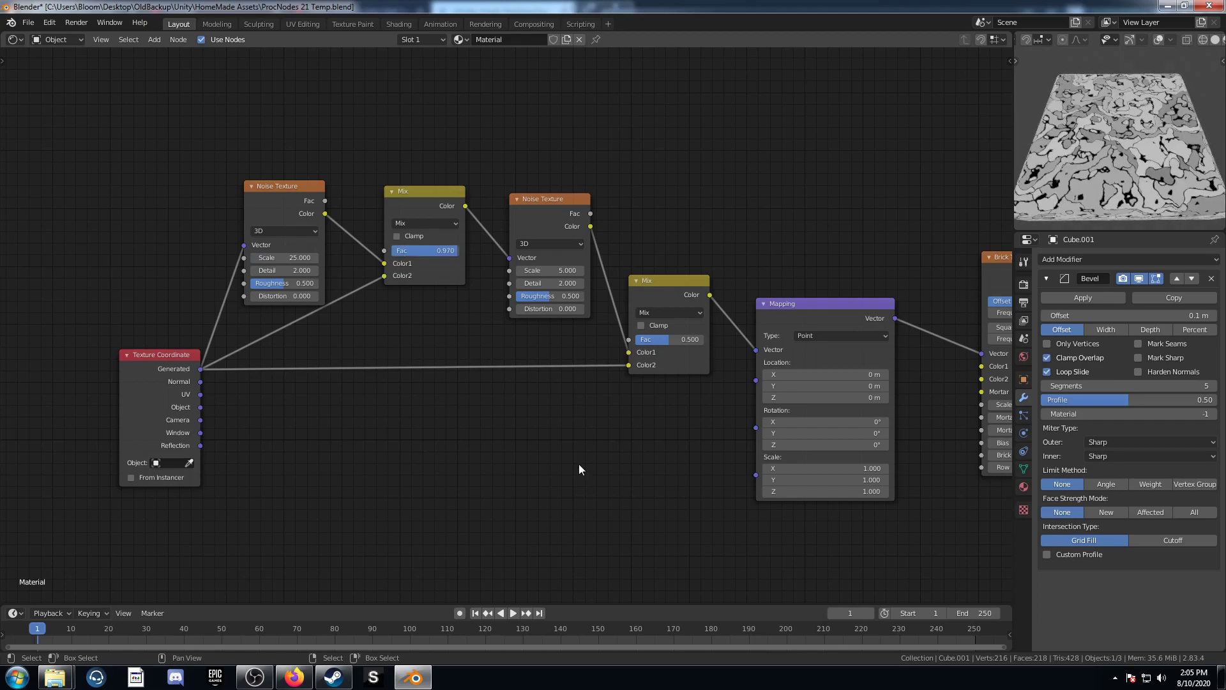
# Set the second Noise Texture's scale to 4.8 and the second Mix node's factor to 0.54.
pyautogui.moveTo(512, 408); pyautogui.dragTo(424, 418, button='middle')
pyautogui.doubleClick(467, 280)
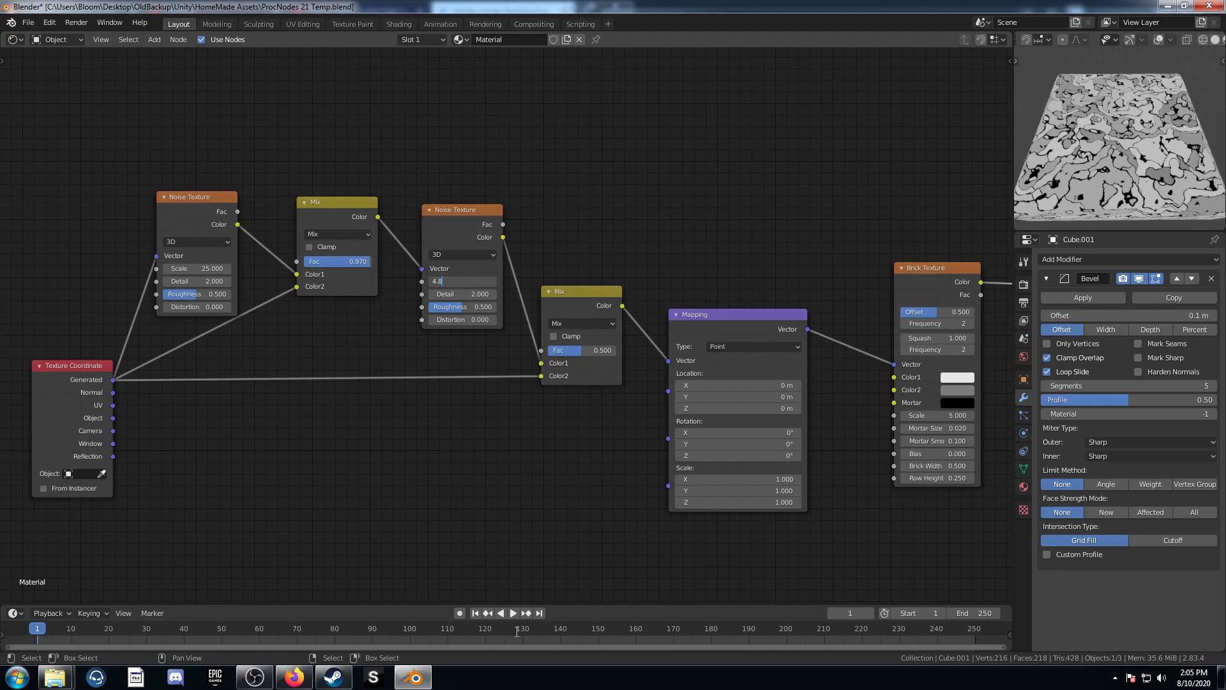
pyautogui.press('Return')
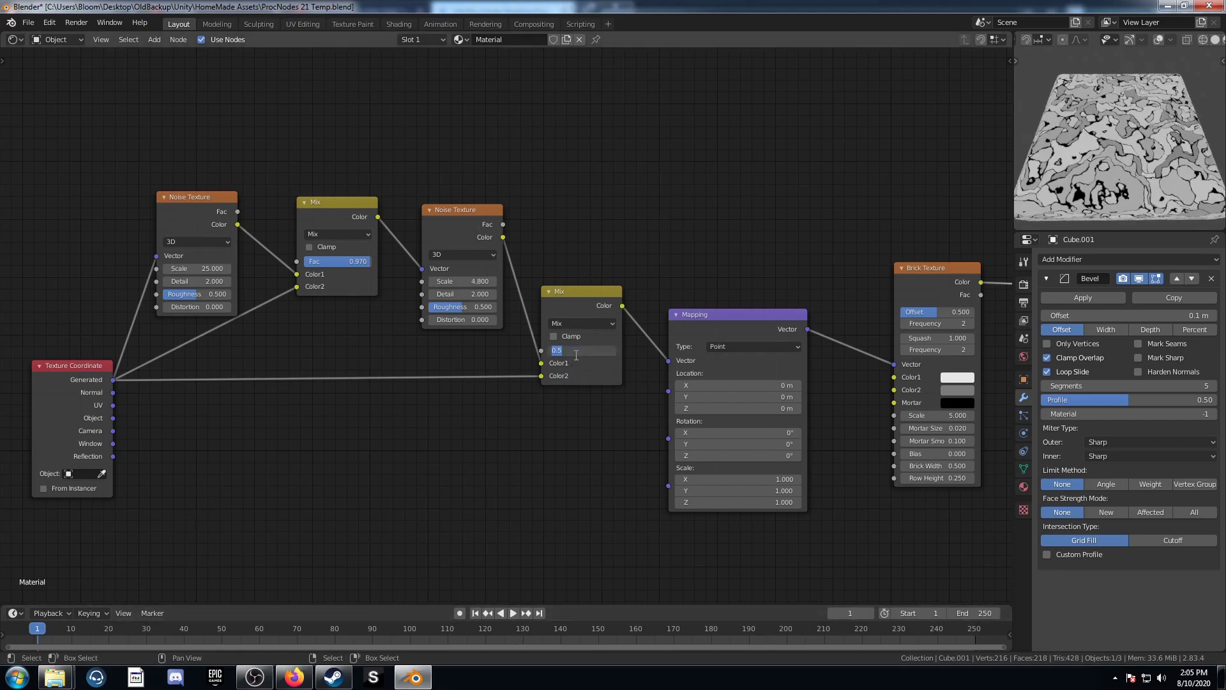
pyautogui.press('Return')
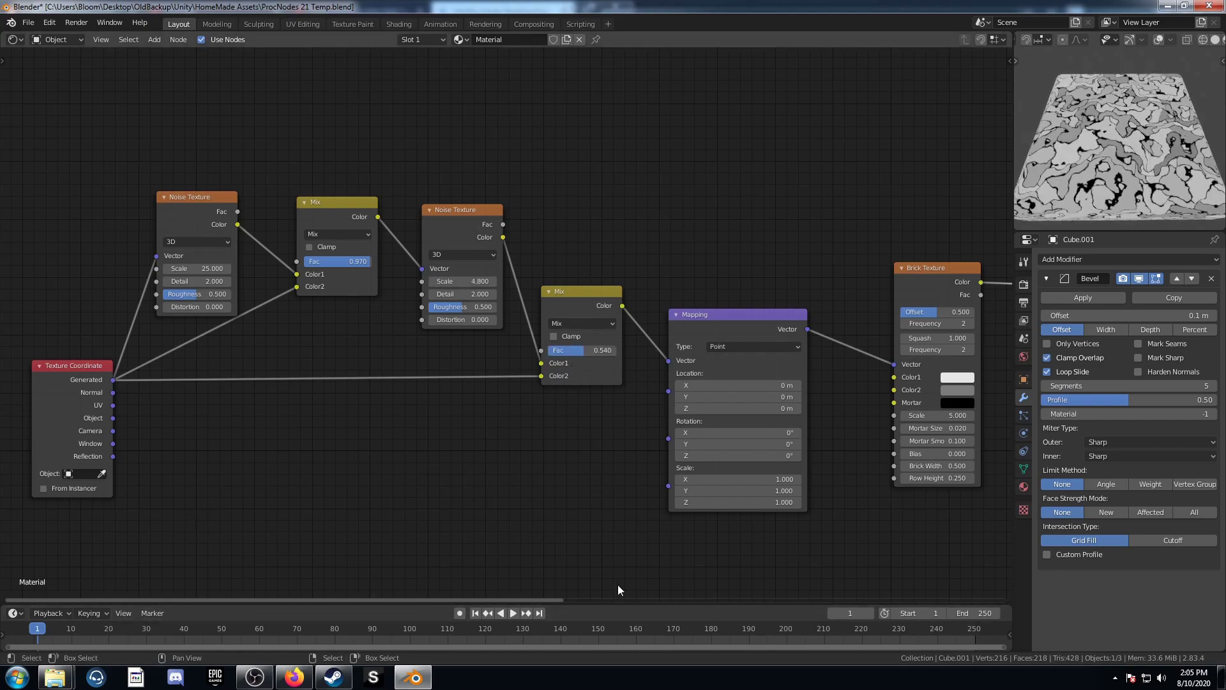
# Set the Brick Texture's offset to 0.554, its offset frequency to 3 and its squash to 0.1.
pyautogui.moveTo(879, 460); pyautogui.dragTo(484, 425, button='middle')
pyautogui.scroll(1, 525, 380)
pyautogui.scroll(2, 525, 380)
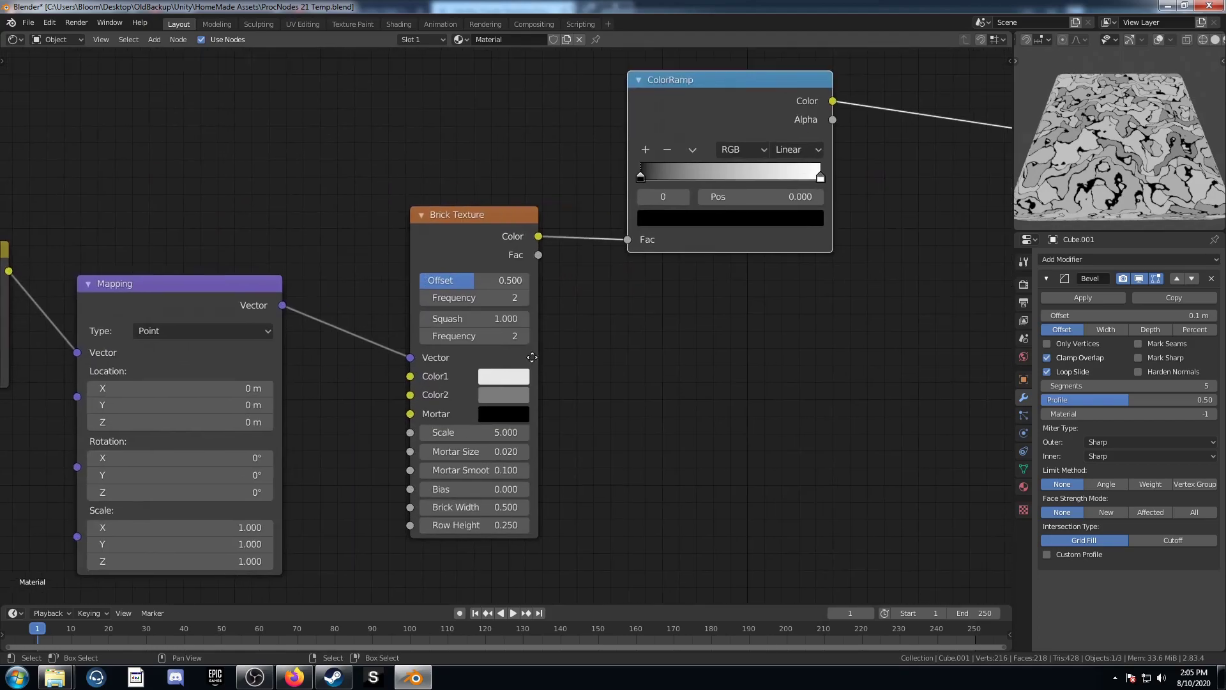
pyautogui.doubleClick(473, 279)
pyautogui.write('.554')
pyautogui.press('Tab')
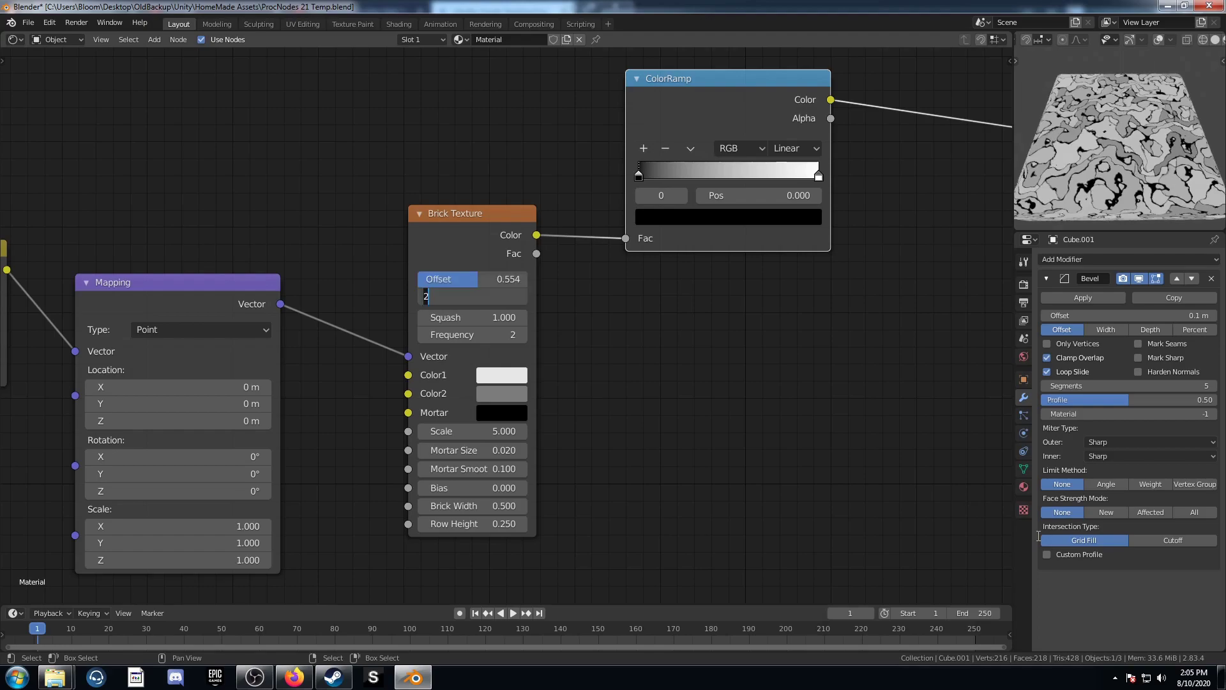
pyautogui.write('3')
pyautogui.press('Tab')
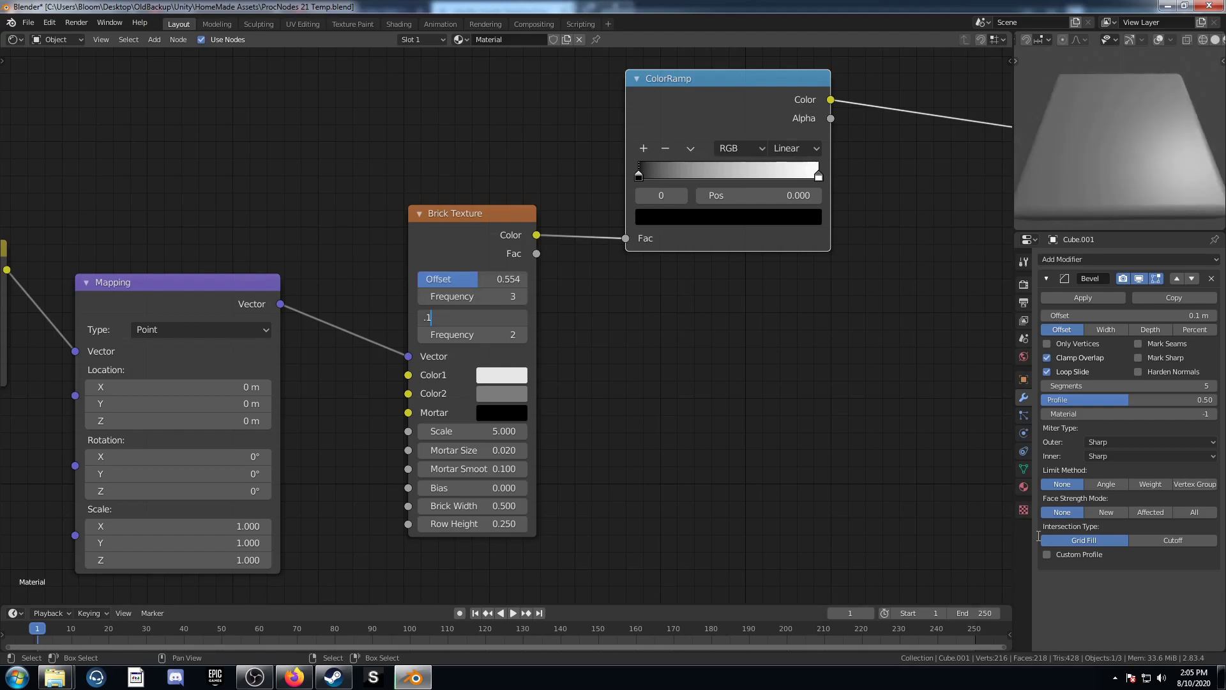
pyautogui.write('.1')
pyautogui.press('Tab')
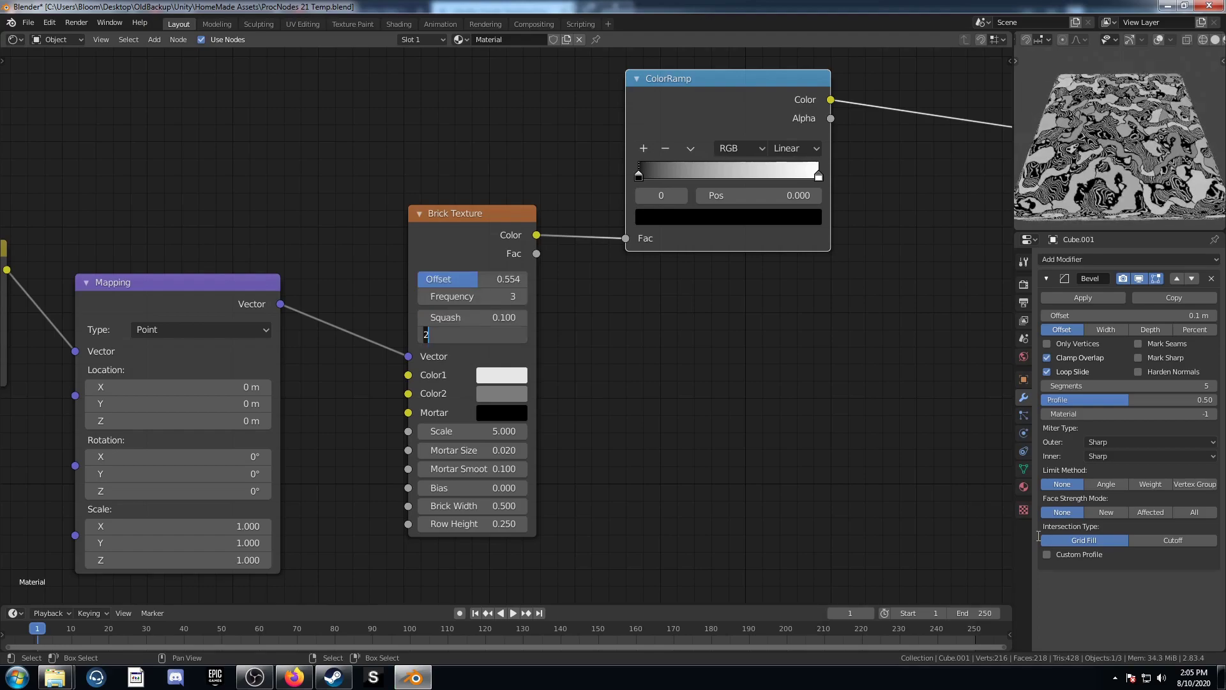
# Set the Brick Texture's scale to 1.2, brick width to 1.4 and row height to 1.
pyautogui.press('Tab')
pyautogui.write('1.')
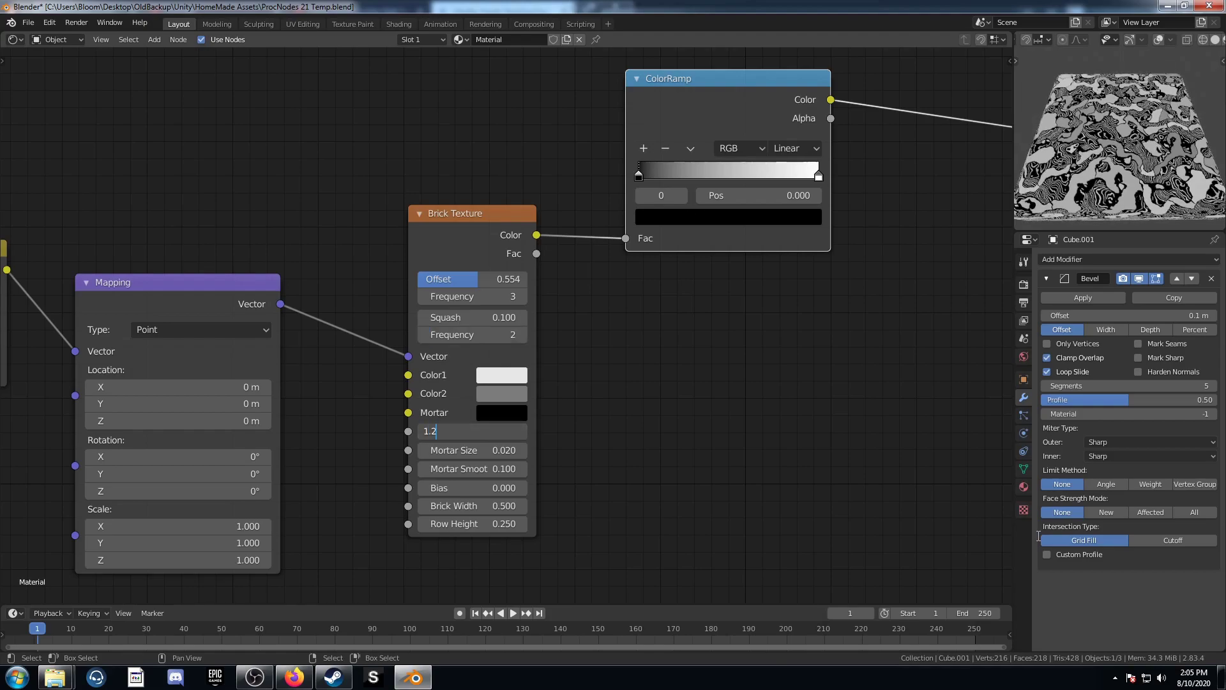
pyautogui.press('Tab')
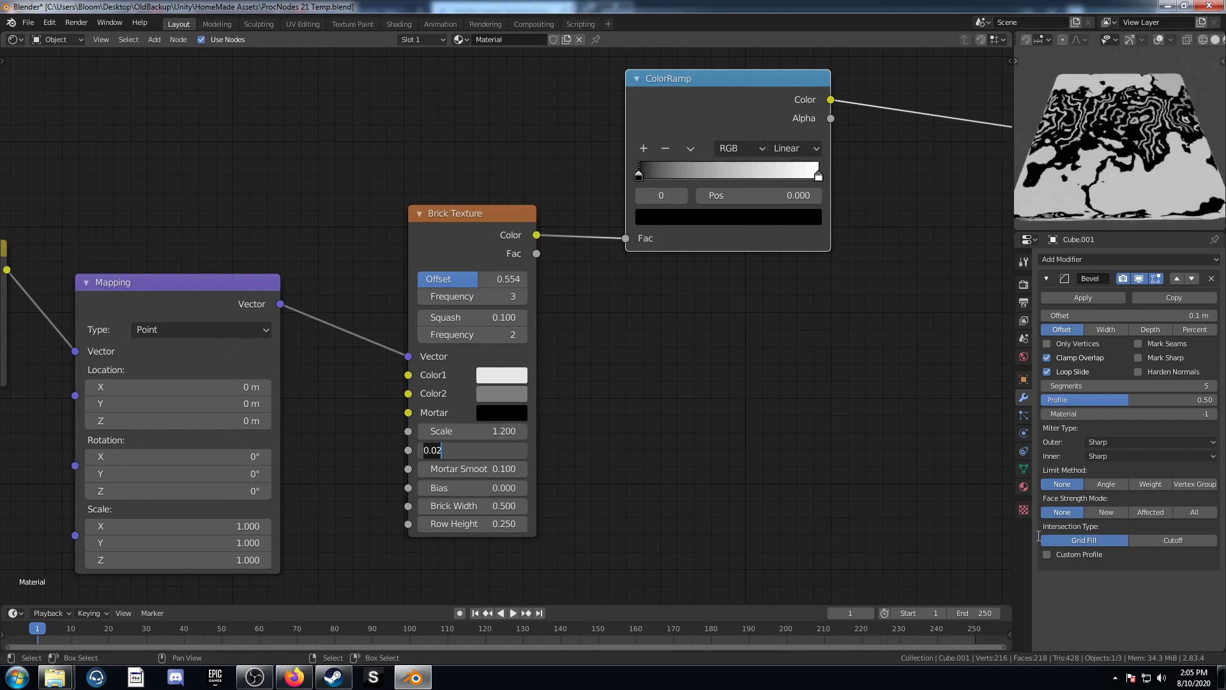
pyautogui.press('Tab')
pyautogui.press('Tab')
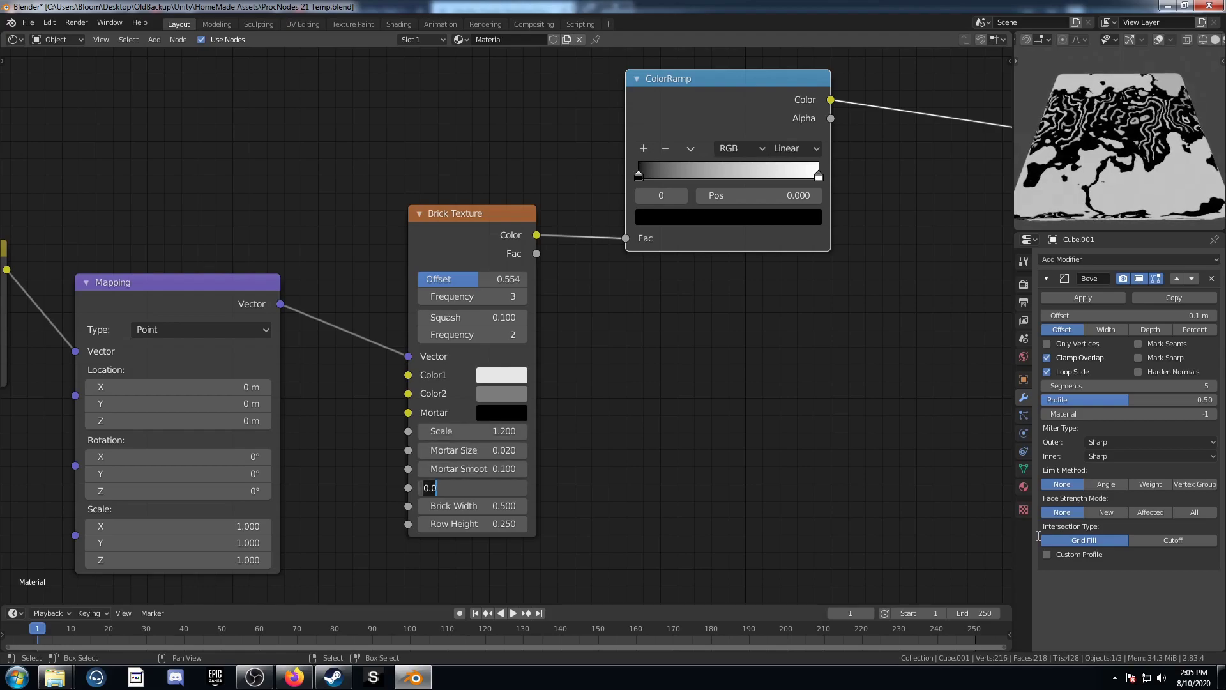
pyautogui.press('Tab')
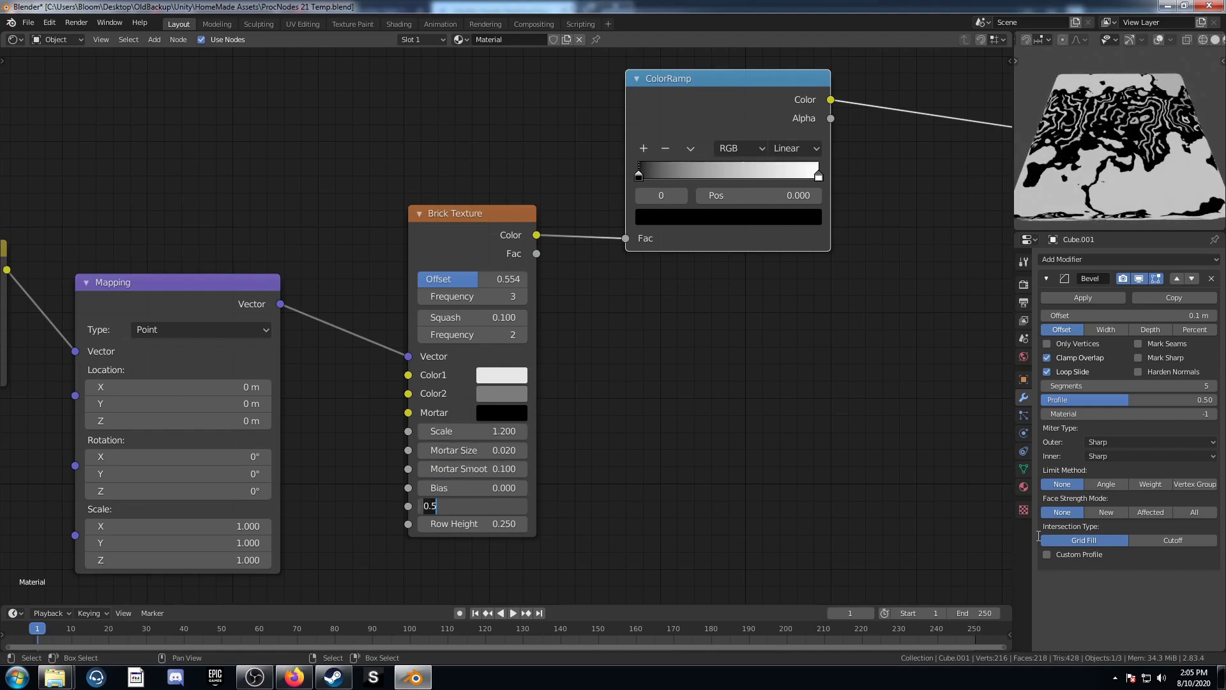
pyautogui.write('1.4')
pyautogui.press('Tab')
pyautogui.write('1')
pyautogui.press('Return')
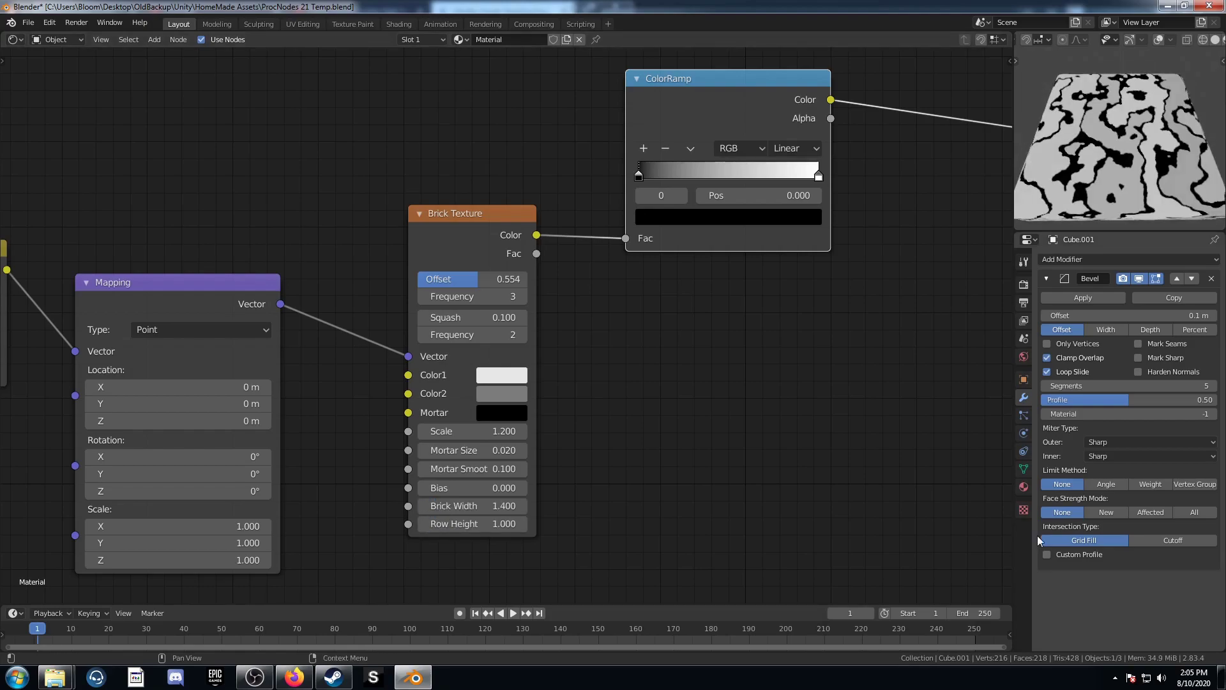
# Add two stops to the ColorRamp and set the black stop's position to 0.38.
pyautogui.moveTo(764, 364); pyautogui.dragTo(676, 437, button='middle')
pyautogui.scroll(4, 677, 436)
pyautogui.moveTo(854, 366); pyautogui.dragTo(707, 422, button='middle')
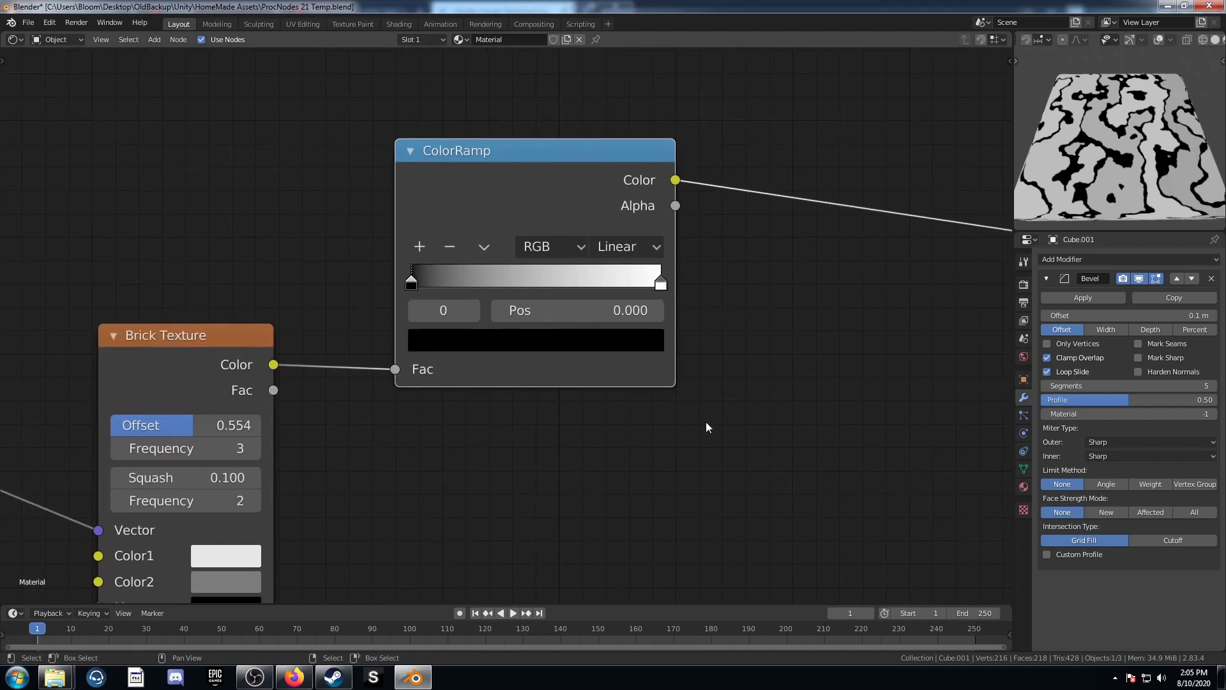
pyautogui.click(420, 248)
pyautogui.click(420, 248)
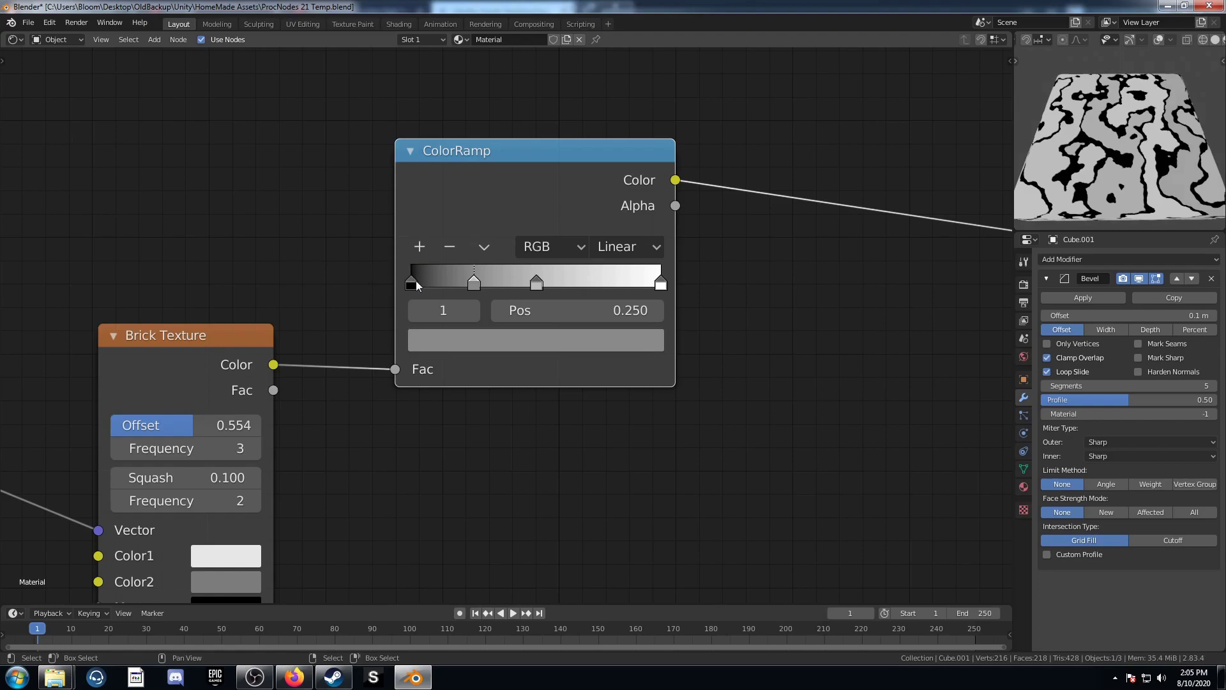
pyautogui.click(413, 283)
pyautogui.click(574, 310)
pyautogui.write('.38')
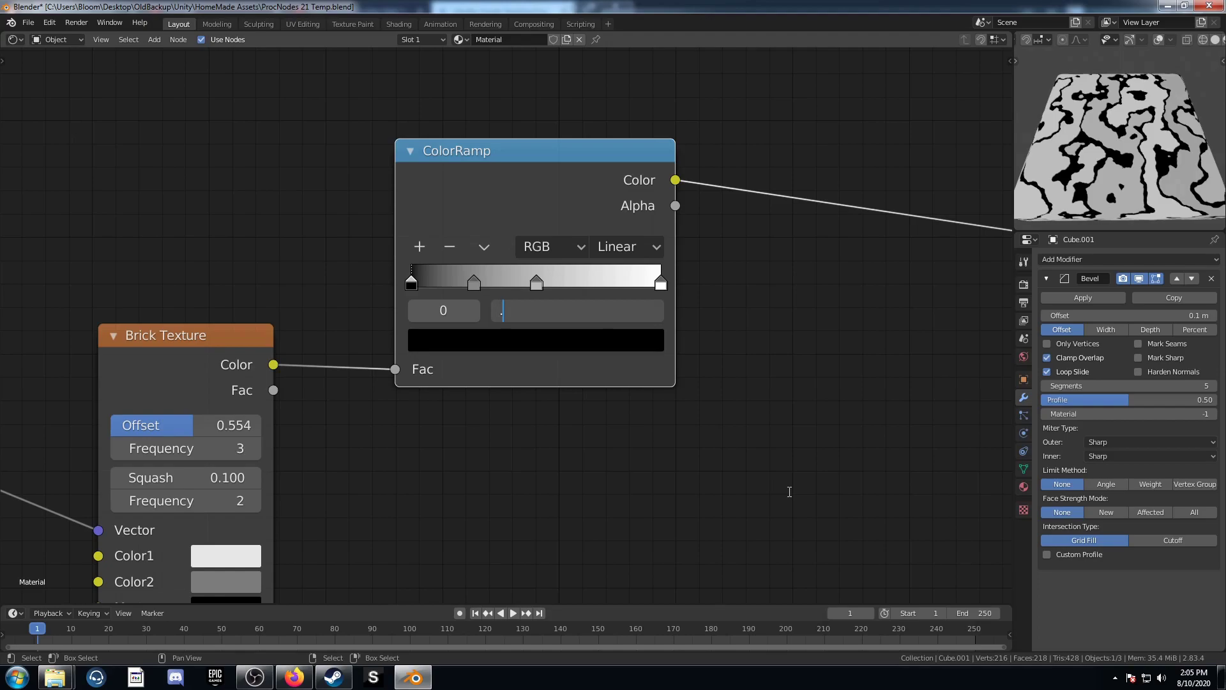
pyautogui.press('Return')
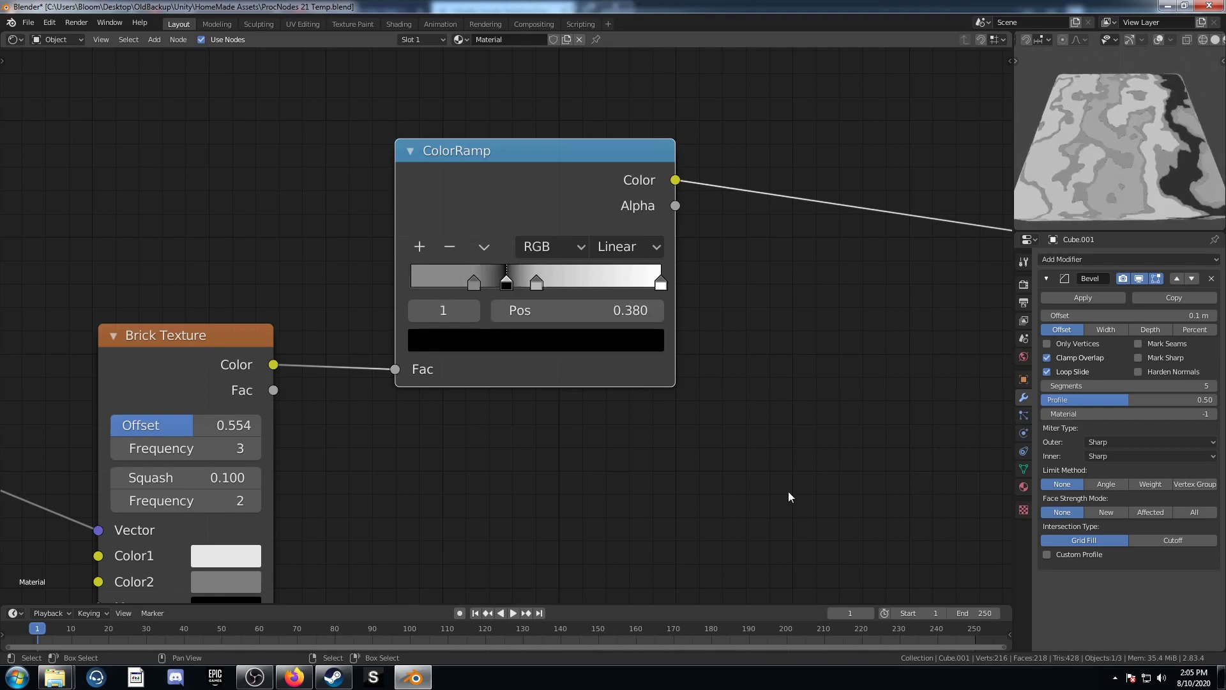
# Set the ColorRamp's darker grey stop to position 0.48 and the lighter grey stop to 0.6.
pyautogui.click(474, 281)
pyautogui.click(562, 310)
pyautogui.write('.48')
pyautogui.press('Return')
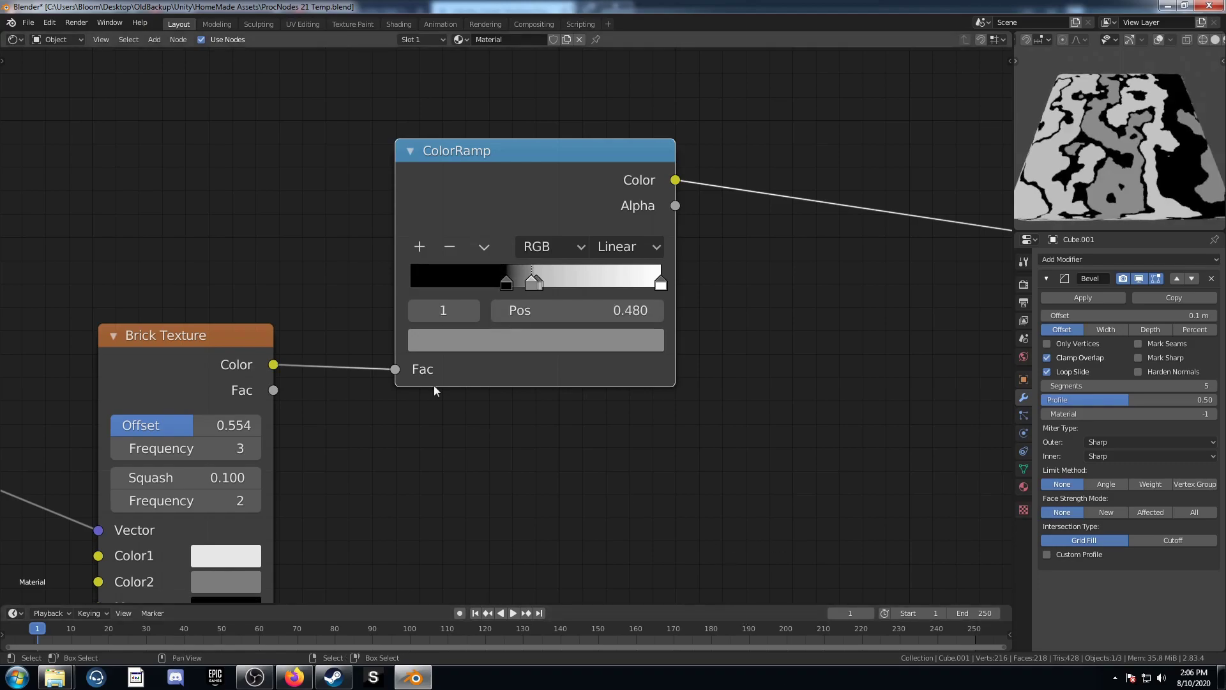
pyautogui.click(473, 310)
pyautogui.click(574, 312)
pyautogui.write('.6')
pyautogui.press('Return')
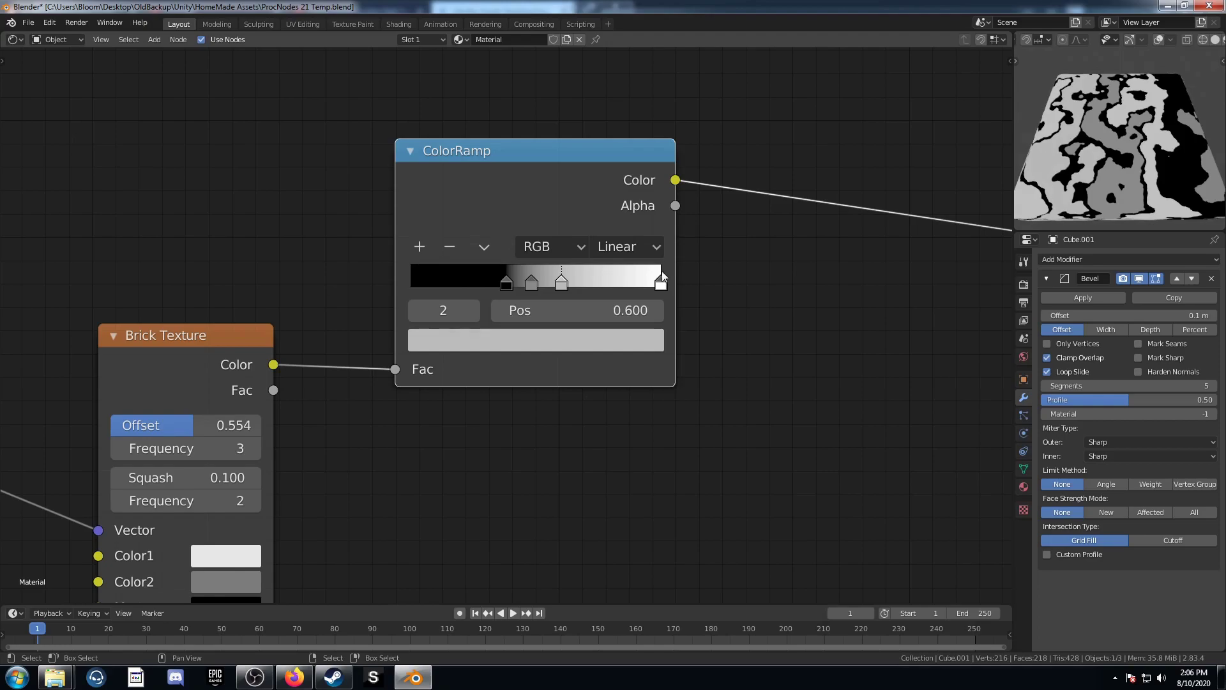
# Set the position of the ColorRamp's last, white stop to 0.72.
pyautogui.click(661, 282)
pyautogui.click(645, 311)
pyautogui.write('.72')
pyautogui.press('Return')
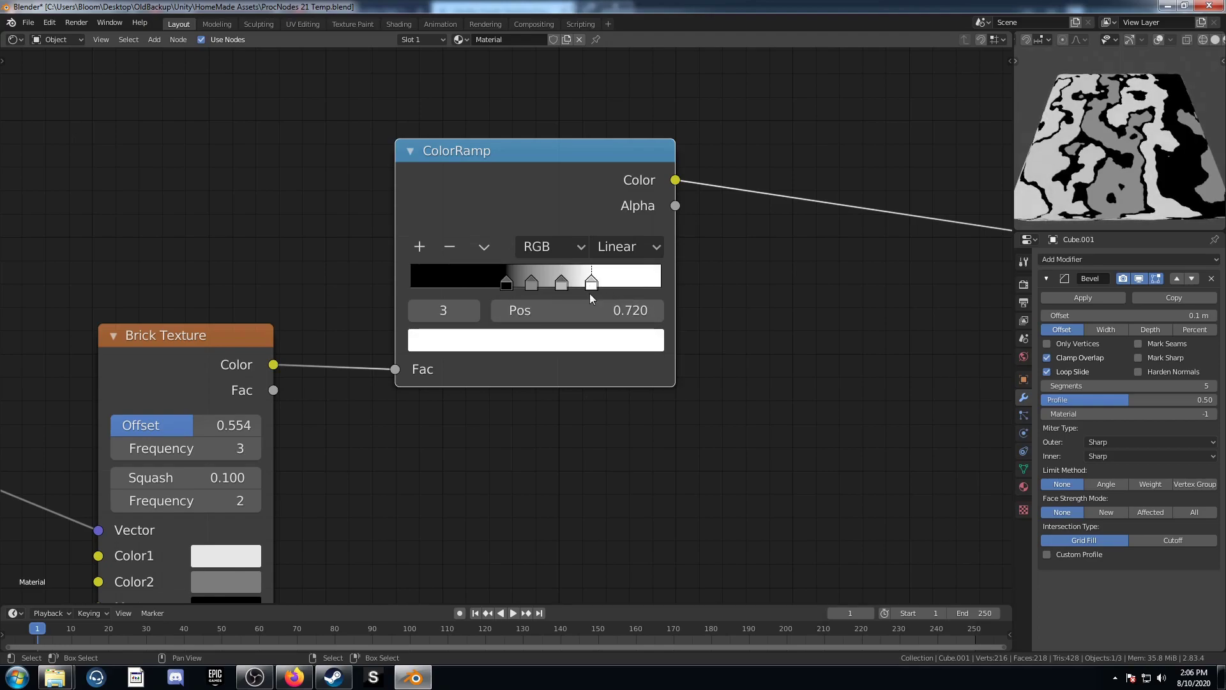
# Change the color of the ColorRamp stop at position 0.6 to white.
pyautogui.click(558, 285)
pyautogui.click(580, 338)
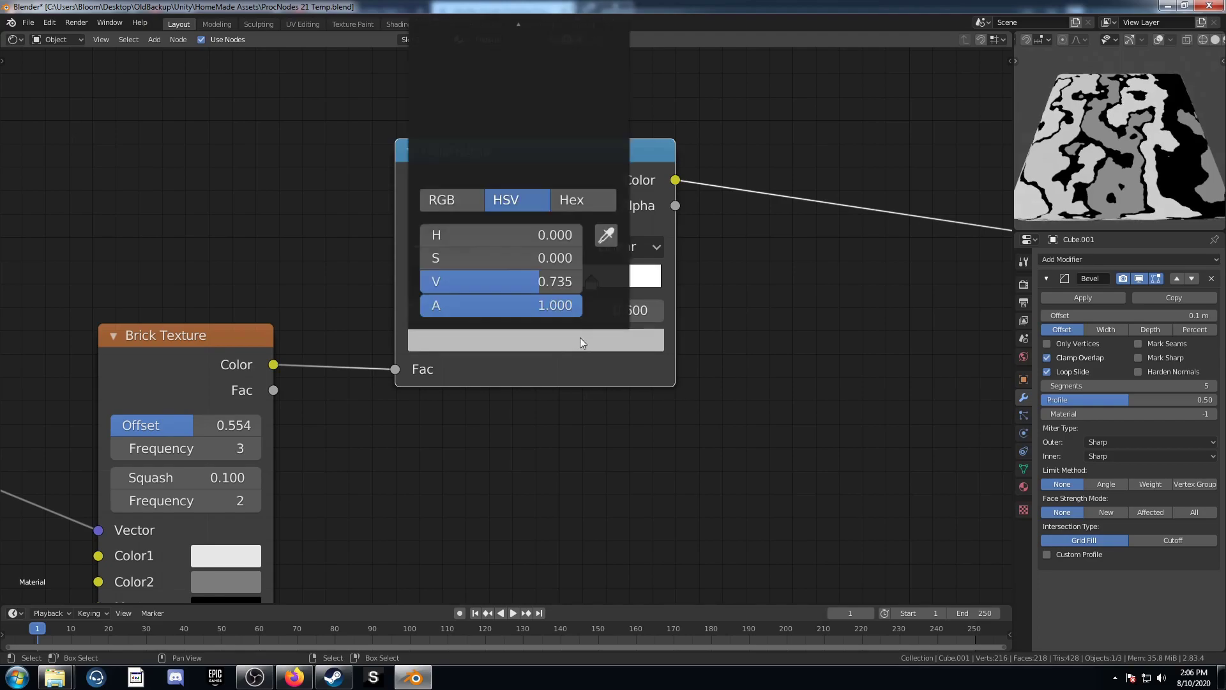
pyautogui.scroll(6, 535, 103)
pyautogui.moveTo(655, 403); pyautogui.dragTo(611, 458, button='middle')
pyautogui.scroll(-4, 564, 408)
# Color the ColorRamp's stop at position 0.48 a burnt orange.
pyautogui.click(492, 335)
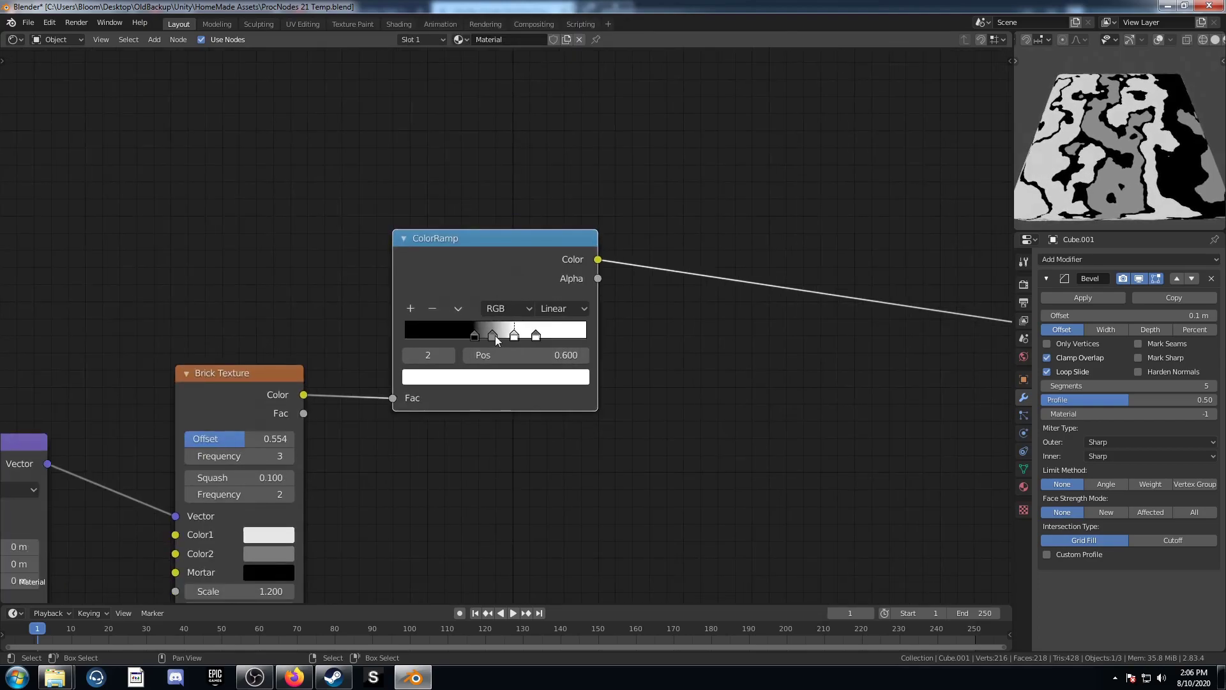
pyautogui.click(487, 377)
pyautogui.moveTo(465, 213); pyautogui.dragTo(461, 237)
pyautogui.scroll(4, 463, 235)
pyautogui.scroll(-1, 461, 237)
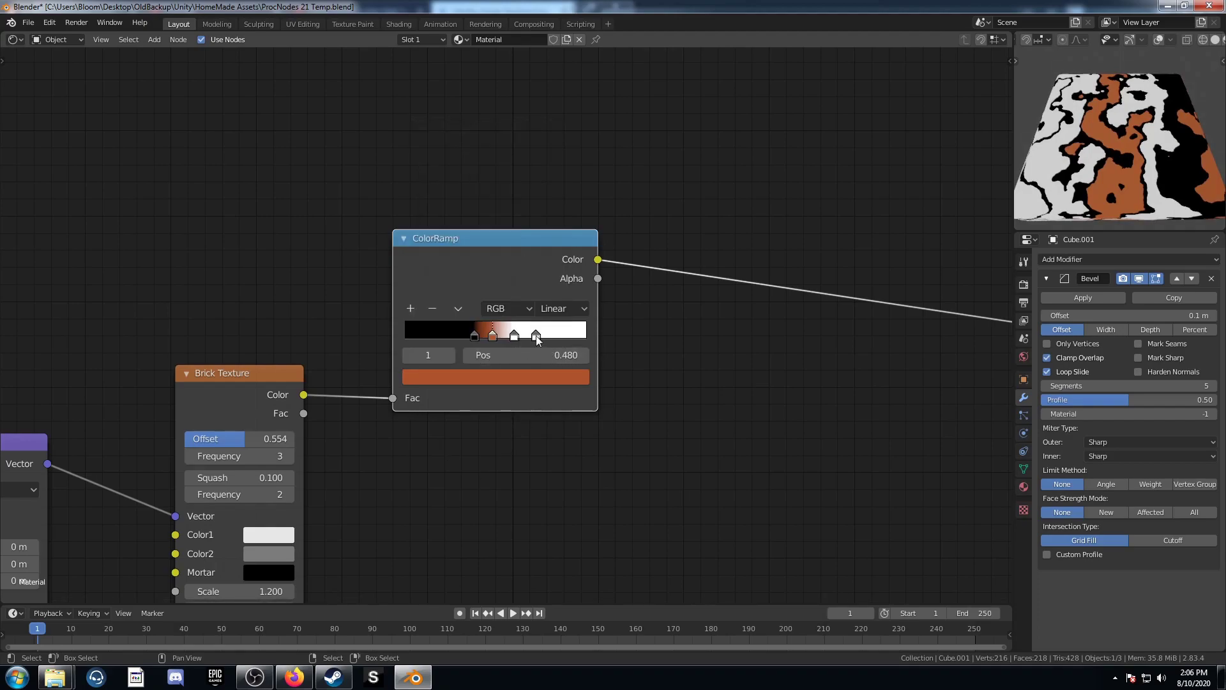
# Color the ColorRamp's last stop, at position 0.72, a muted teal.
pyautogui.click(536, 335)
pyautogui.click(511, 377)
pyautogui.click(486, 161)
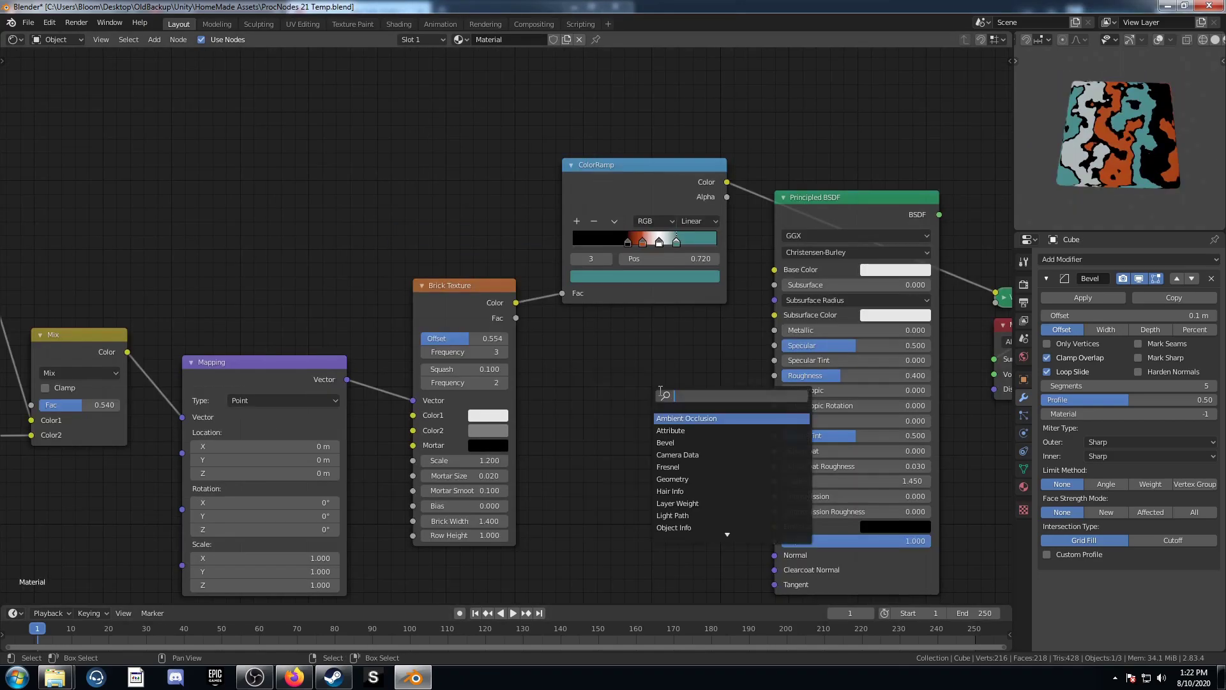
# Add a second ColorRamp node below the first and feed it the Brick Texture's Color output.
pyautogui.write('cikm')
pyautogui.press('Escape')
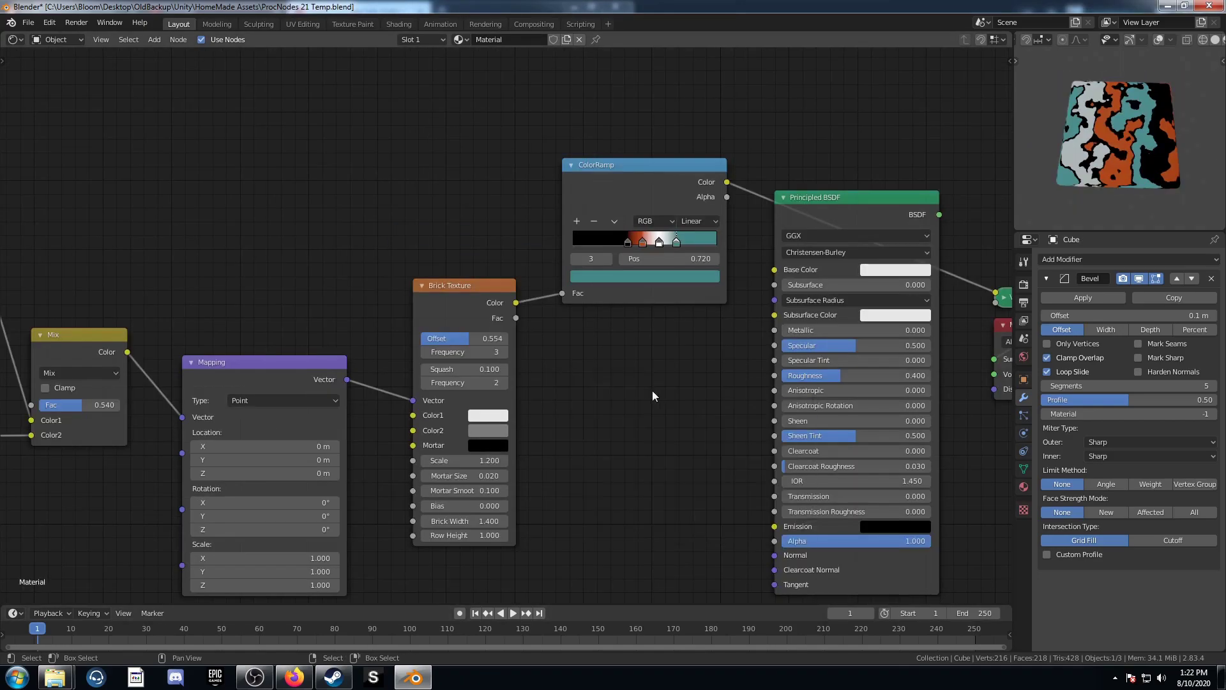
pyautogui.hotkey('shift', 'a')
pyautogui.click(646, 407)
pyautogui.write('color')
pyautogui.press('Return')
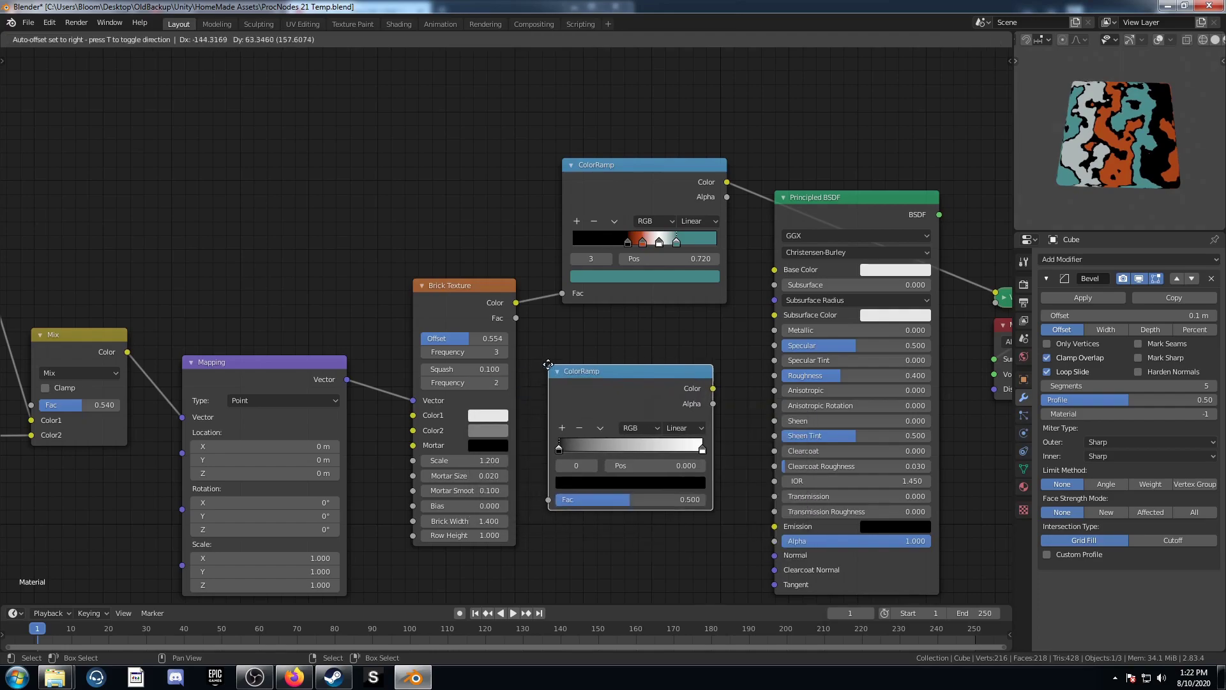
pyautogui.click(548, 365)
pyautogui.scroll(2, 509, 317)
pyautogui.moveTo(503, 284); pyautogui.dragTo(538, 497)
pyautogui.moveTo(608, 497); pyautogui.dragTo(576, 488, button='middle')
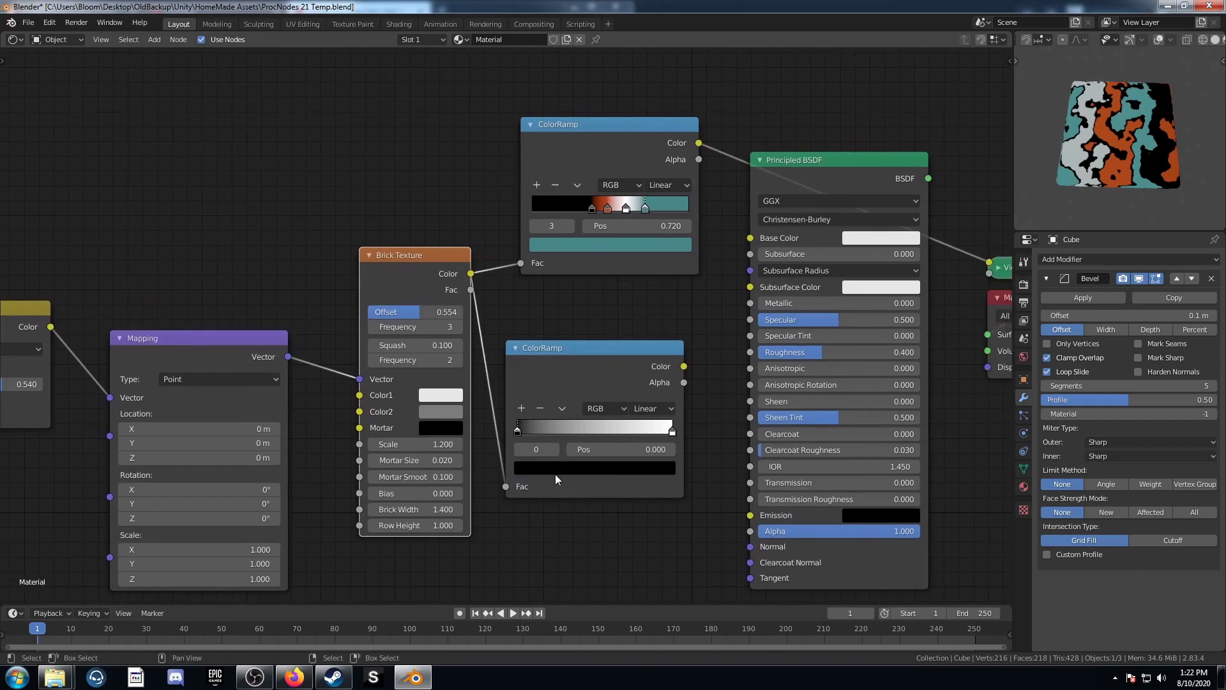
# Set the position of the second ColorRamp's black stop to 0.02.
pyautogui.click(619, 450)
pyautogui.write('0.02')
pyautogui.press('Return')
# Move the Principled BSDF and output nodes farther from the ColorRamps and link the first ColorRamp's Color to Base Color.
pyautogui.moveTo(617, 451); pyautogui.dragTo(461, 369, button='middle')
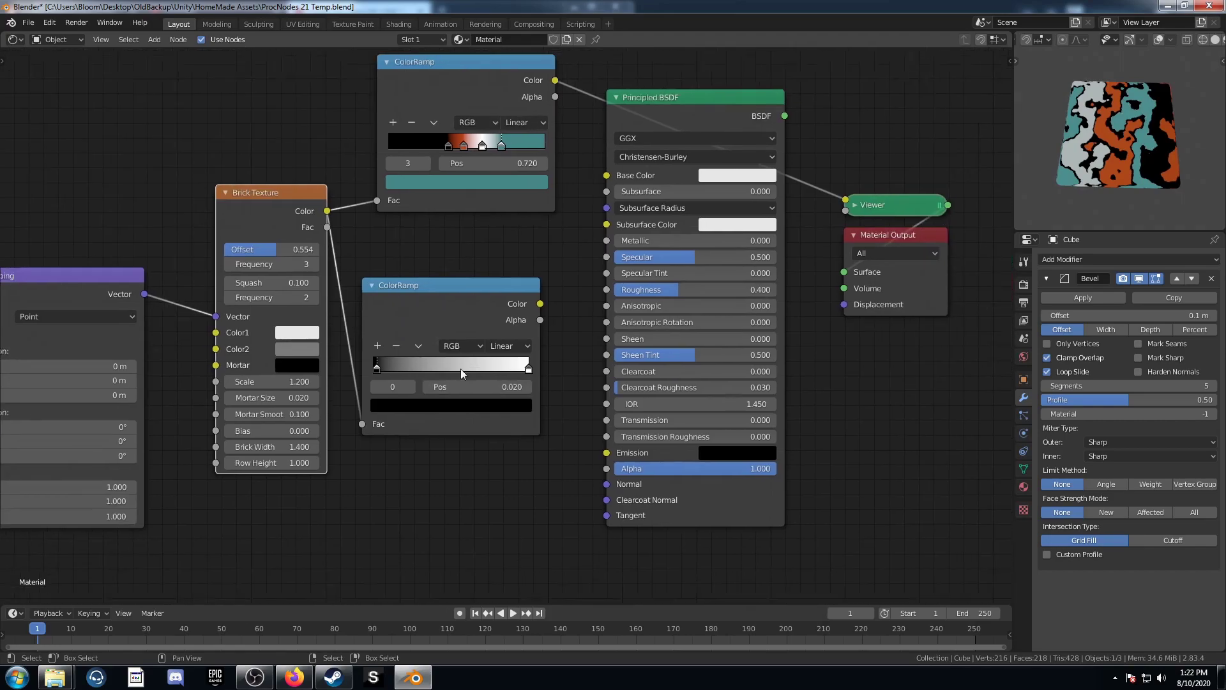
pyautogui.scroll(-3, 514, 329)
pyautogui.moveTo(581, 171); pyautogui.dragTo(824, 440)
pyautogui.press('g')
pyautogui.click(729, 386)
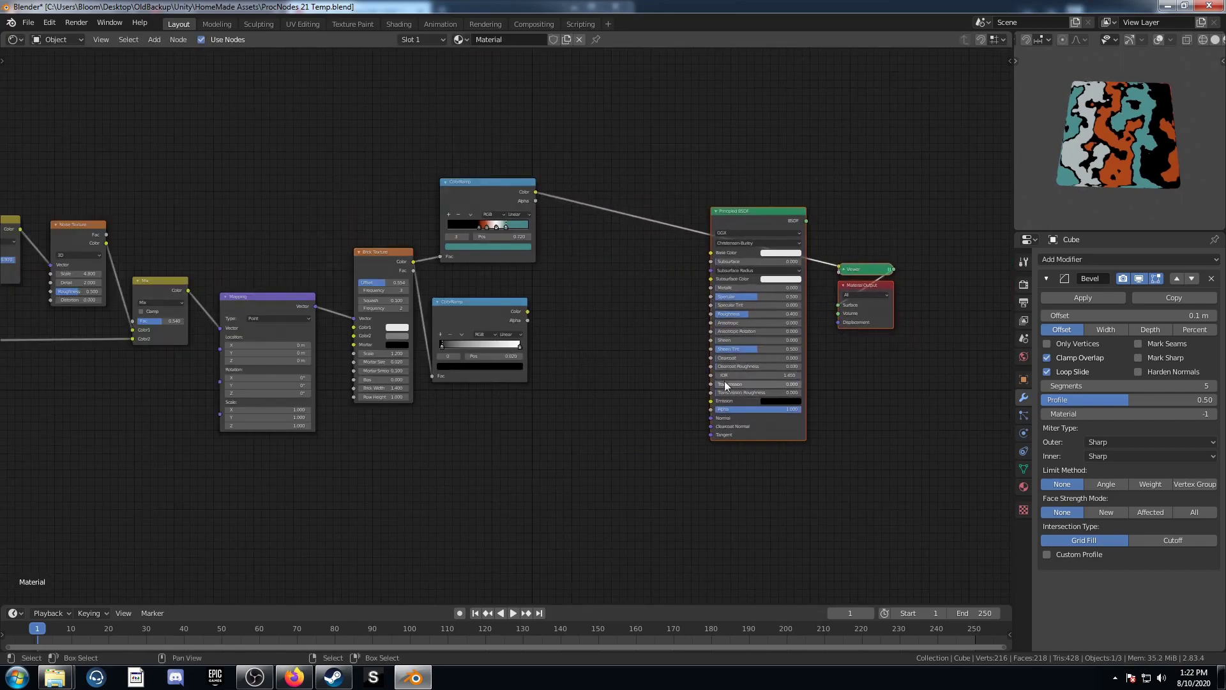
pyautogui.scroll(2, 704, 157)
pyautogui.moveTo(551, 129); pyautogui.dragTo(810, 220)
# Add a Bump node and link the second ColorRamp's Color output to its Height input.
pyautogui.scroll(1, 638, 401)
pyautogui.hotkey('shift', 'a')
pyautogui.click(642, 393)
pyautogui.write('bump')
pyautogui.press('Return')
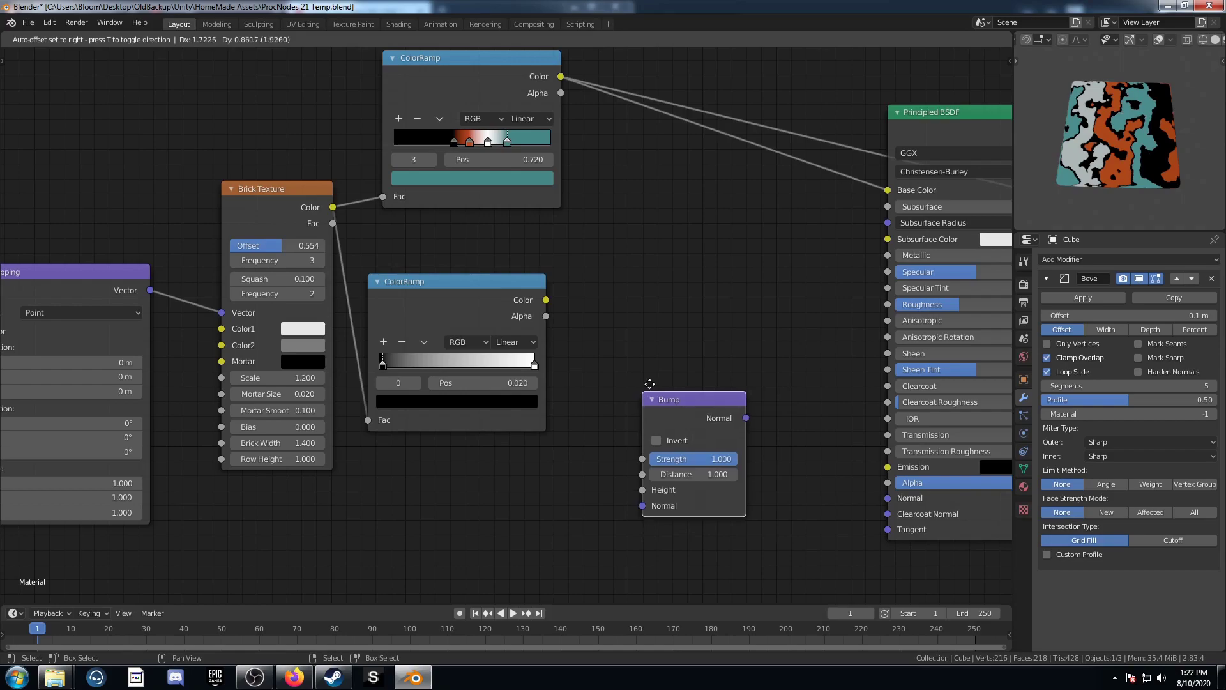
pyautogui.click(654, 358)
pyautogui.moveTo(638, 477); pyautogui.dragTo(647, 464)
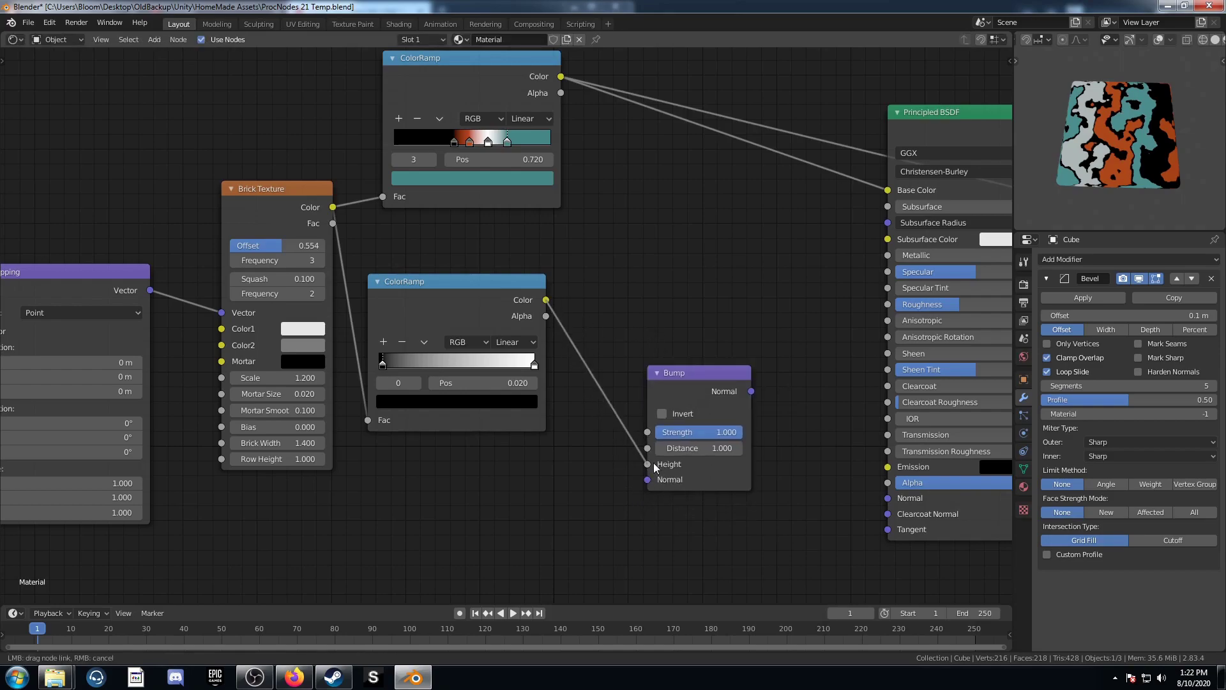
# Set the Bump strength to 0.2 and link its Normal output to the Principled BSDF's Normal input.
pyautogui.click(701, 433)
pyautogui.write('.2')
pyautogui.press('Return')
pyautogui.moveTo(751, 392); pyautogui.dragTo(888, 497)
# Connect the Principled BSDF to the Material Output in place of the viewer and frame the shaded slab closely.
pyautogui.moveTo(731, 263); pyautogui.dragTo(421, 339, button='middle')
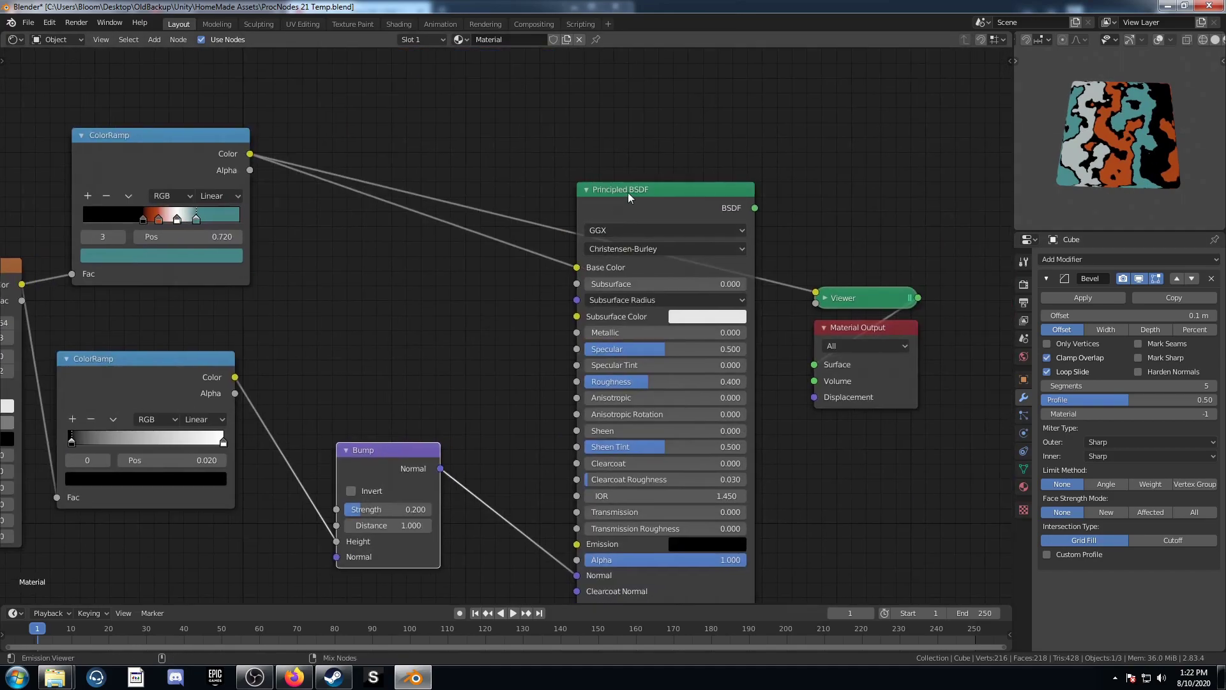
pyautogui.keyDown('ctrl'); pyautogui.keyDown('shift'); pyautogui.click(729, 222); pyautogui.keyUp('shift'); pyautogui.keyUp('ctrl')
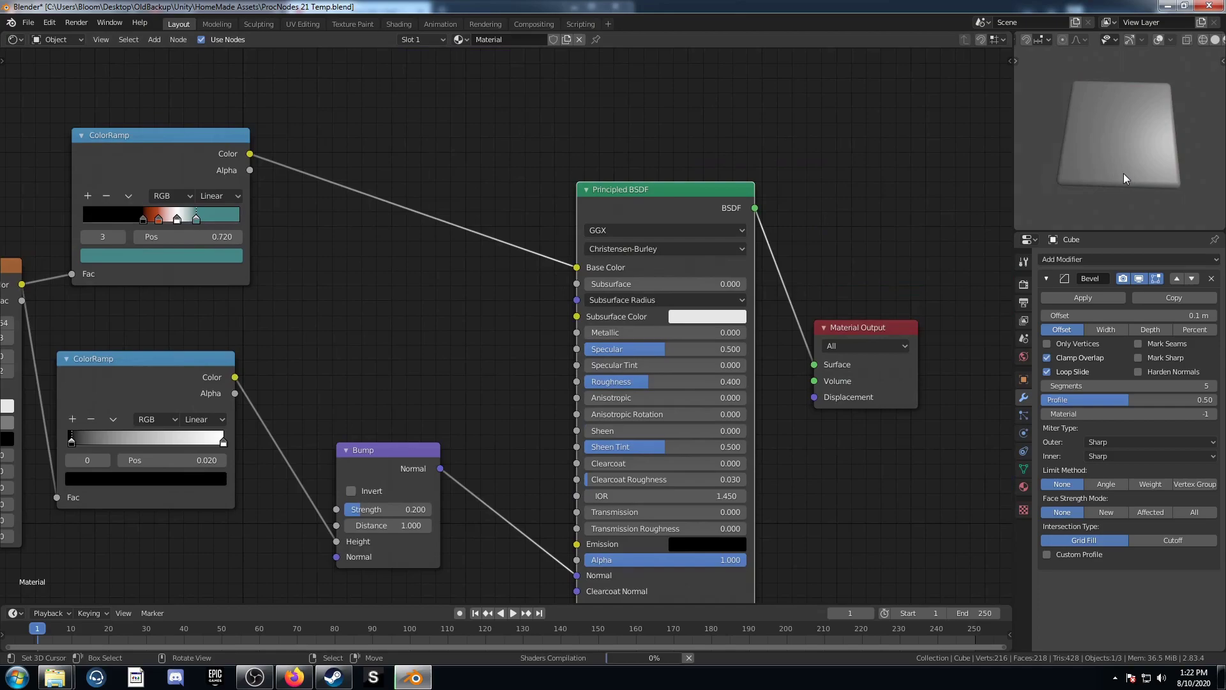
pyautogui.moveTo(1124, 174); pyautogui.dragTo(1144, 132, button='middle')
pyautogui.scroll(3, 1127, 183)
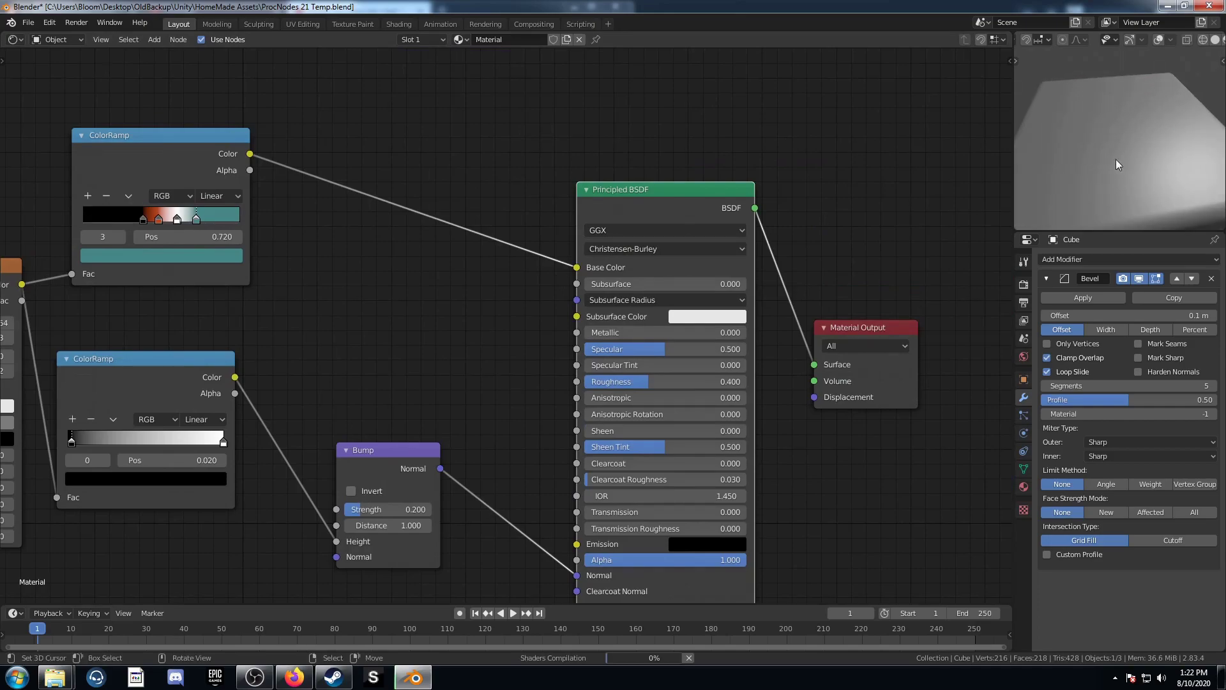
pyautogui.press('KP_1')
pyautogui.scroll(3, 1102, 167)
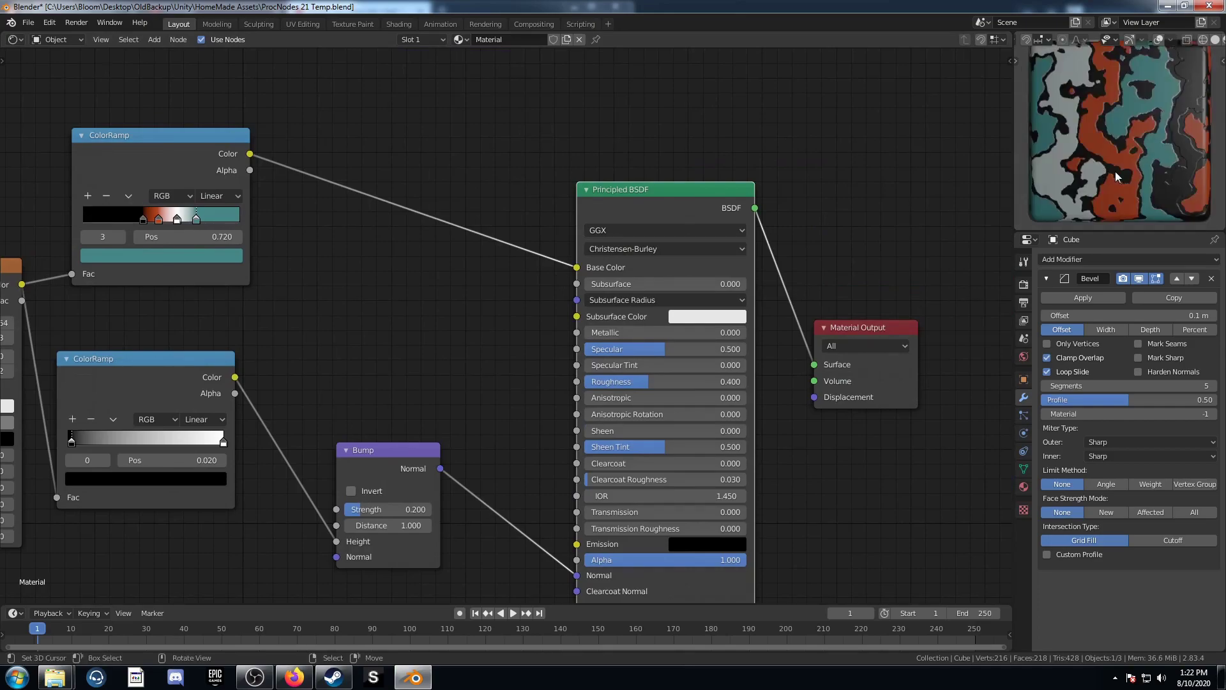
pyautogui.scroll(2, 1118, 195)
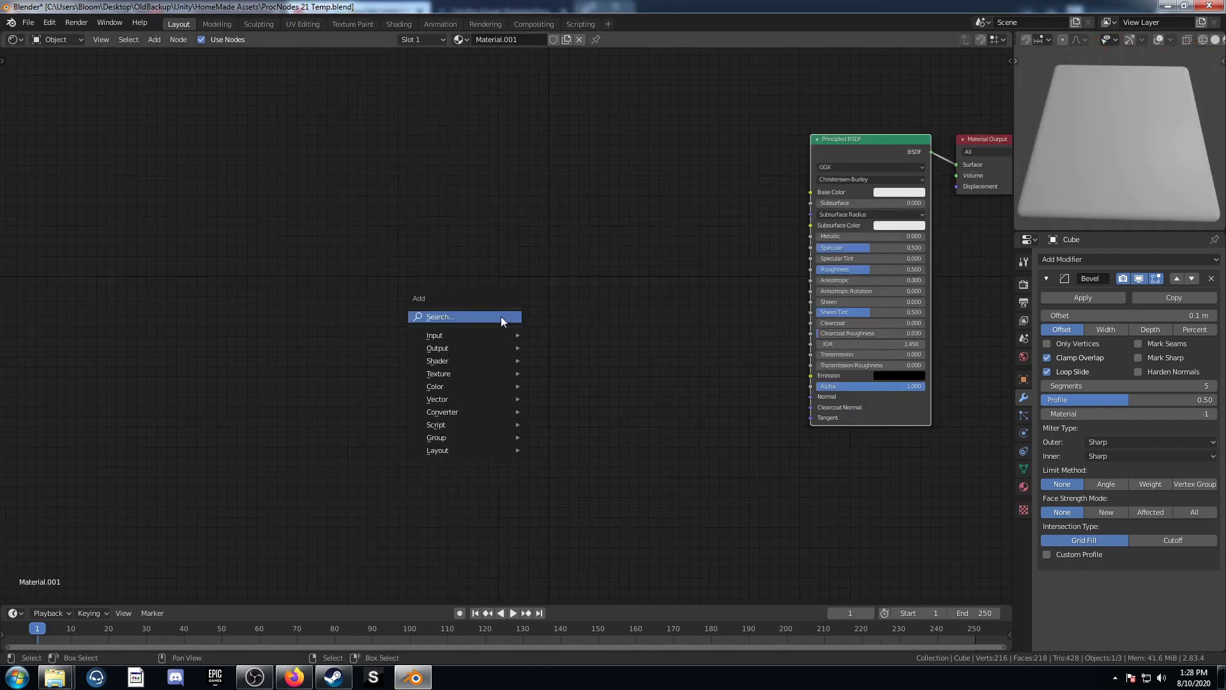
# Add a Brick Texture node to the new Material.001, well ahead of the Principled BSDF.
pyautogui.click(501, 318)
pyautogui.write('brick')
pyautogui.press('Return')
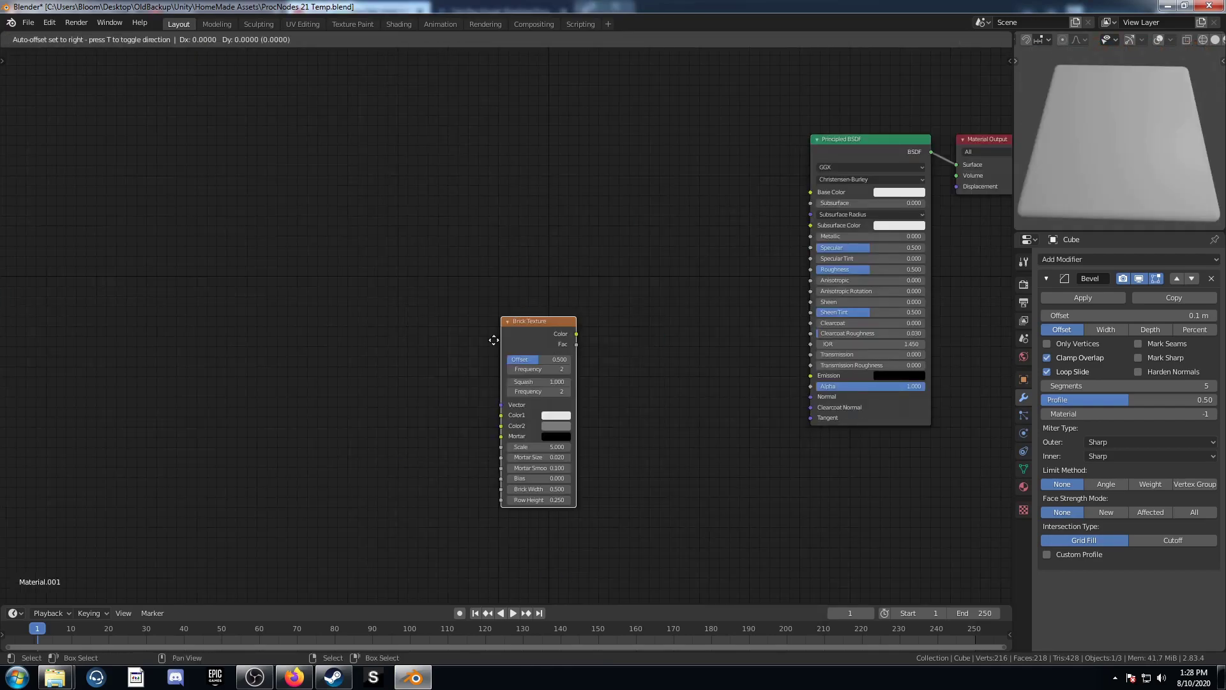
pyautogui.click(368, 211)
# Add a ColorRamp node between the Brick Texture and the Principled BSDF.
pyautogui.hotkey('shift', 'a')
pyautogui.click(546, 236)
pyautogui.write('colorr')
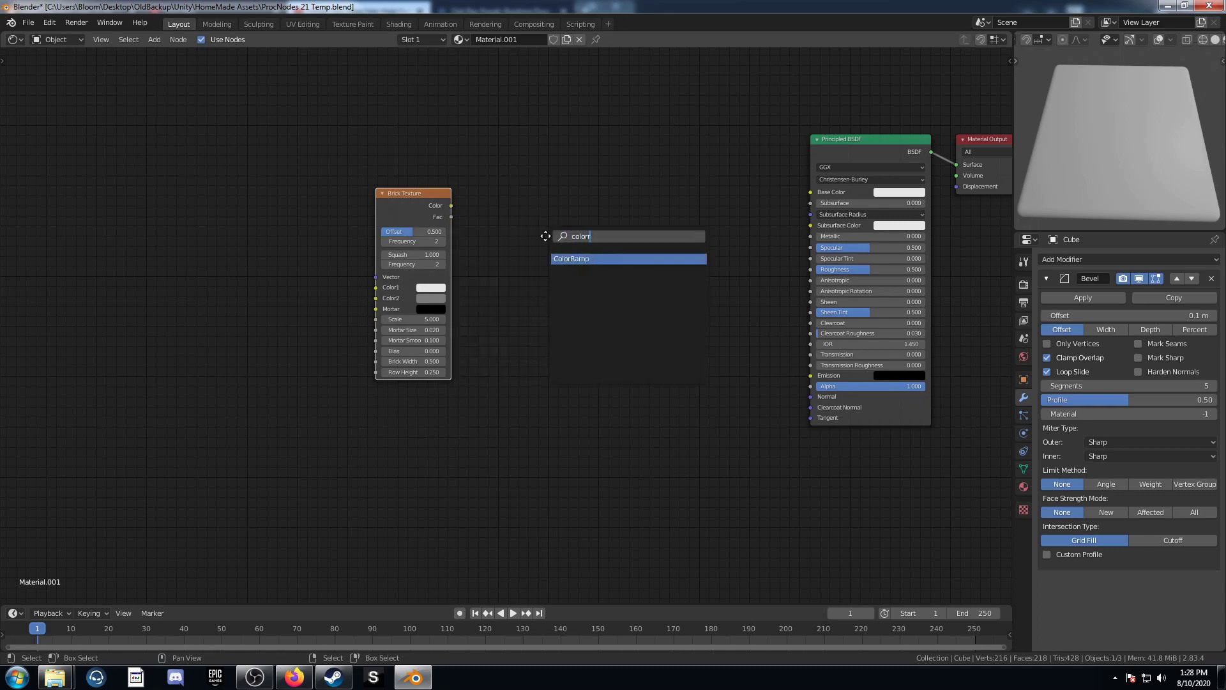
pyautogui.press('Return')
pyautogui.click(499, 207)
# Link the Brick Texture's Color output to the ColorRamp's Fac input and preview the ramp on the slab through the viewer.
pyautogui.moveTo(451, 205); pyautogui.dragTo(492, 256)
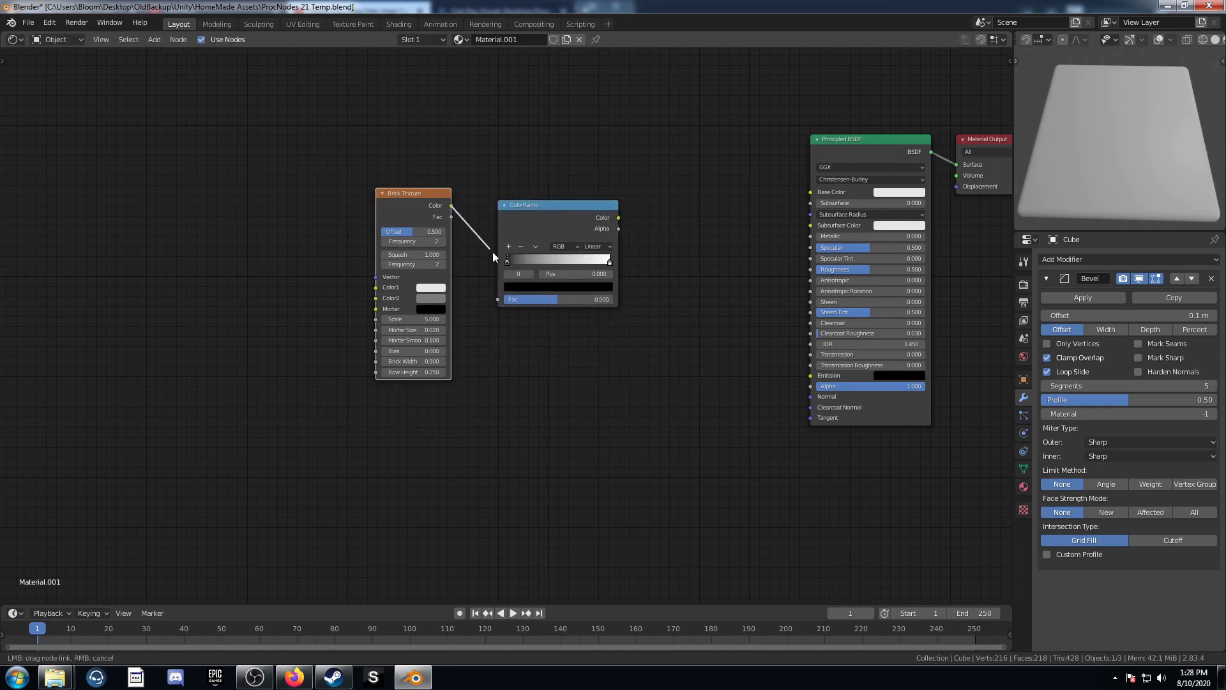
pyautogui.moveTo(496, 298); pyautogui.dragTo(496, 298)
pyautogui.keyDown('ctrl'); pyautogui.keyDown('shift'); pyautogui.click(578, 216); pyautogui.keyUp('shift'); pyautogui.keyUp('ctrl')
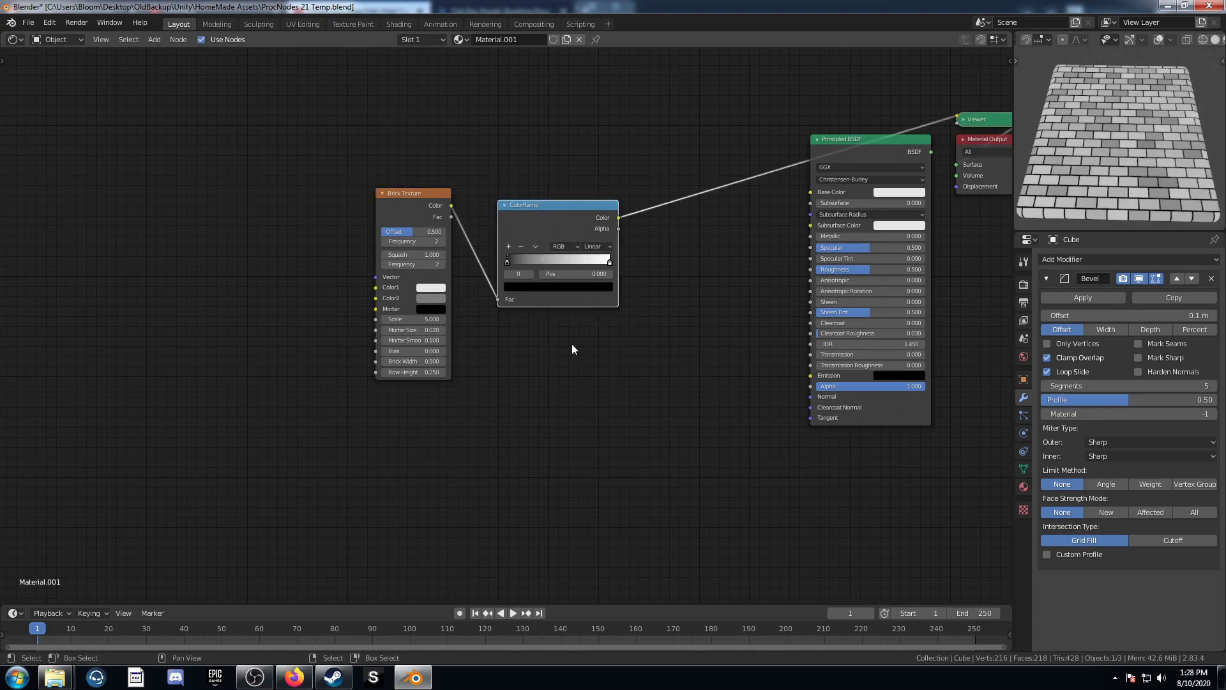
# Add Texture Coordinate and Mapping nodes ahead of the Brick Texture and move the Texture Coordinate node well away from Mapping.
pyautogui.scroll(2, 572, 344)
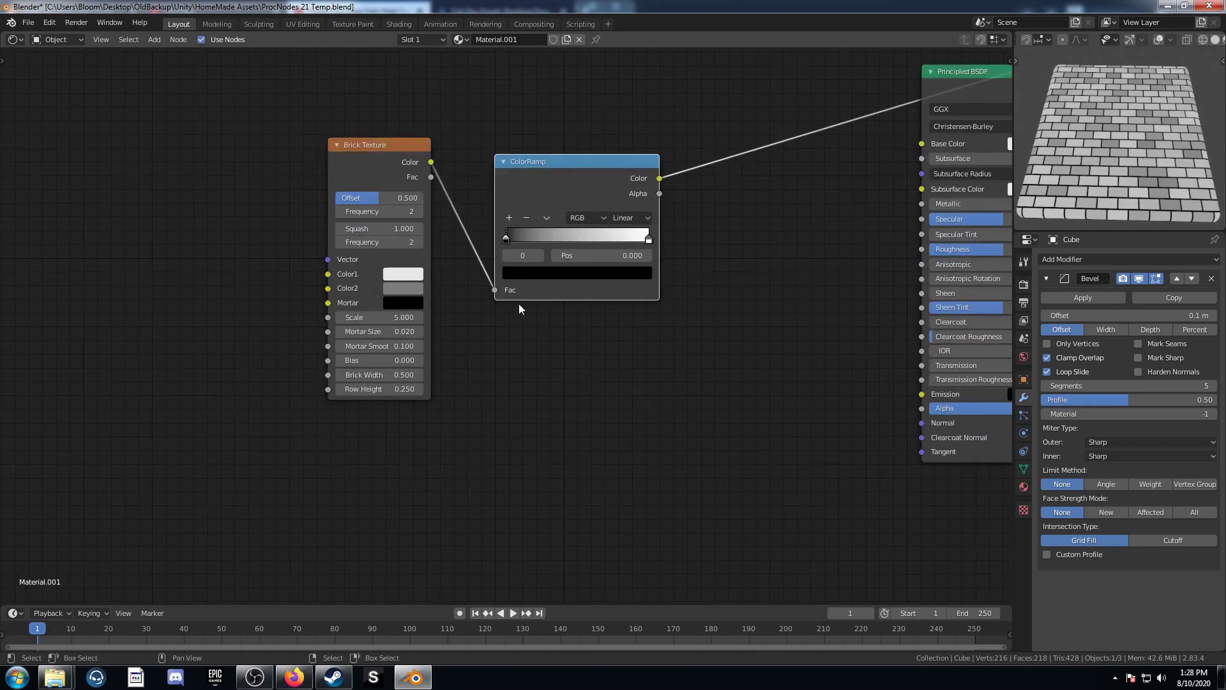
pyautogui.moveTo(417, 242); pyautogui.dragTo(564, 272, button='middle')
pyautogui.click(510, 191)
pyautogui.moveTo(268, 302); pyautogui.dragTo(398, 320, button='middle')
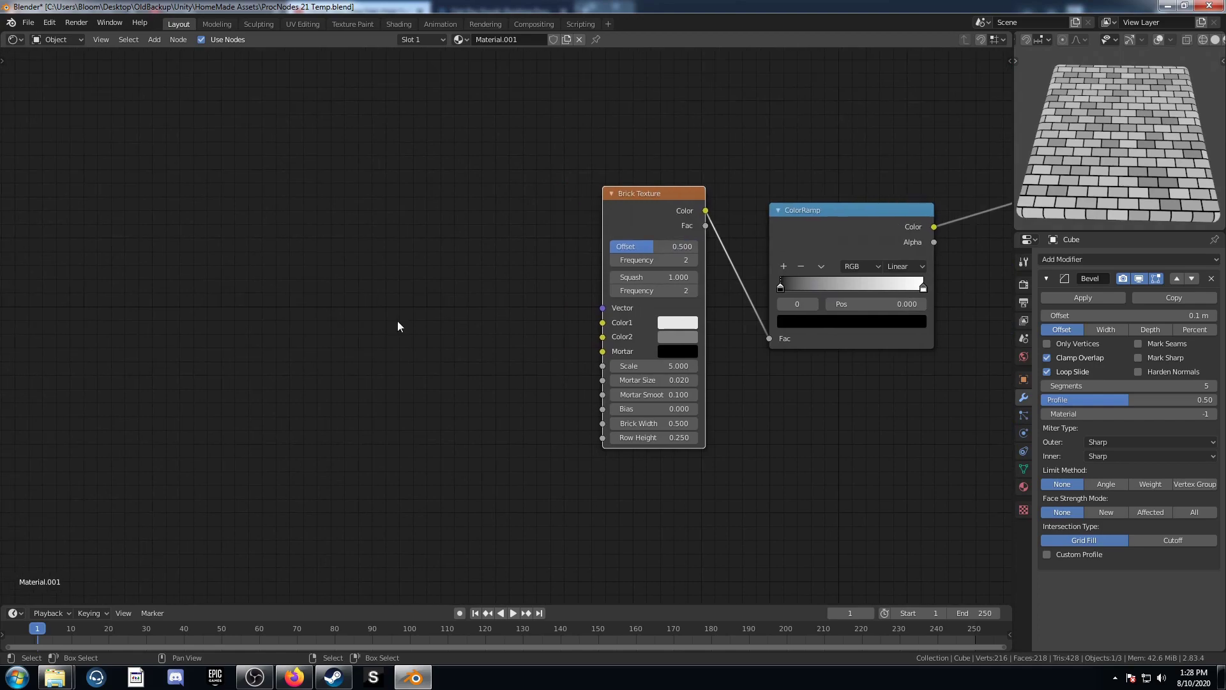
pyautogui.hotkey('ctrl', 't')
pyautogui.moveTo(345, 359); pyautogui.dragTo(434, 336, button='middle')
pyautogui.moveTo(381, 221); pyautogui.dragTo(104, 230)
# Insert a Noise Texture node into the link between Texture Coordinate and Mapping.
pyautogui.moveTo(258, 313); pyautogui.dragTo(480, 313, button='middle')
pyautogui.hotkey('shift', 'a')
pyautogui.click(481, 317)
pyautogui.write('noise')
pyautogui.press('Return')
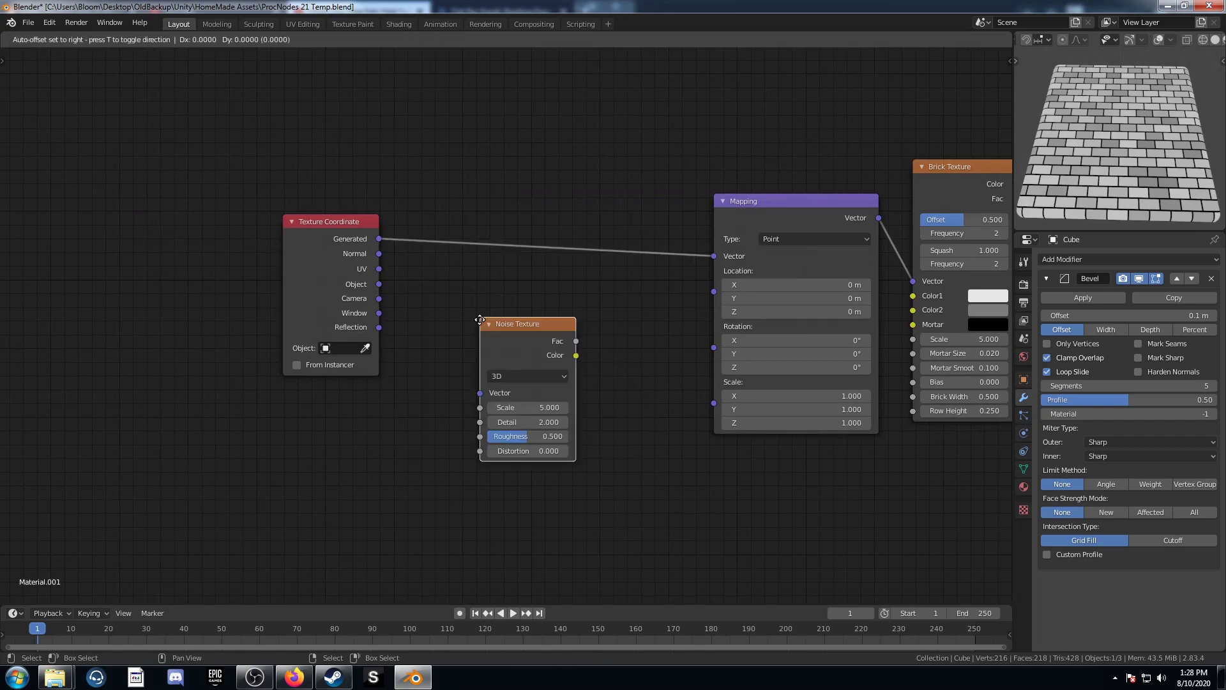
pyautogui.click(519, 219)
# Insert a Voronoi Texture node into the link between Texture Coordinate and the Noise Texture.
pyautogui.hotkey('shift', 'a')
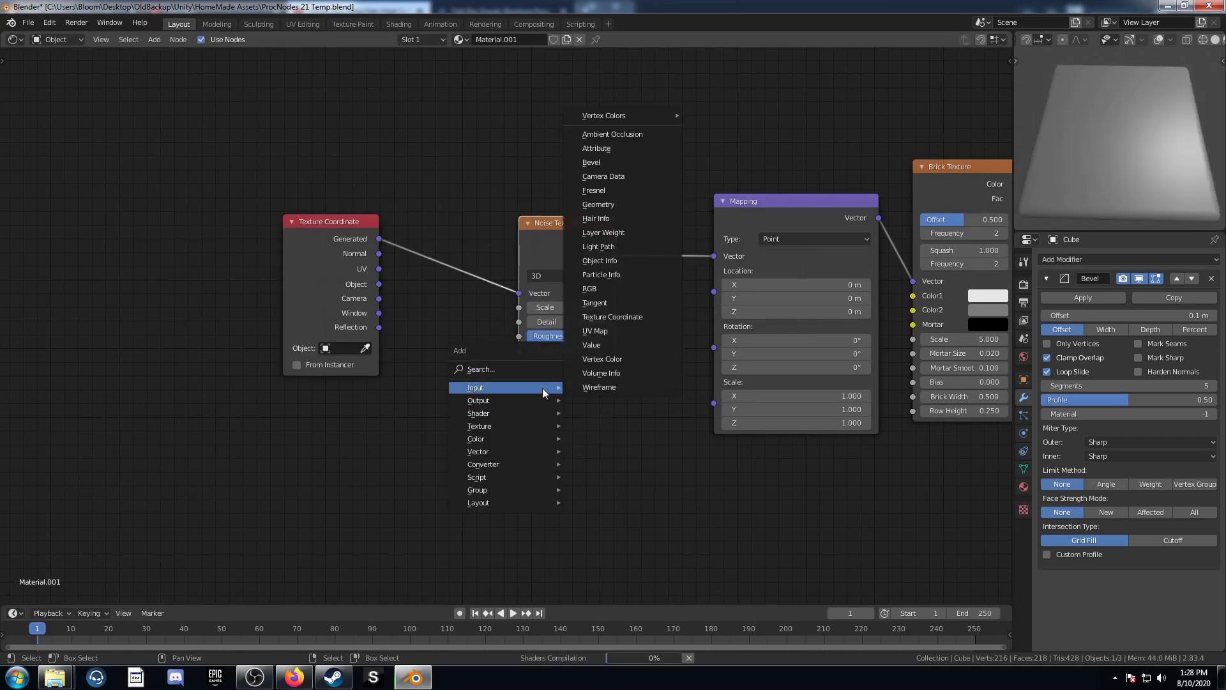
pyautogui.click(537, 367)
pyautogui.write('voronoi')
pyautogui.press('Return')
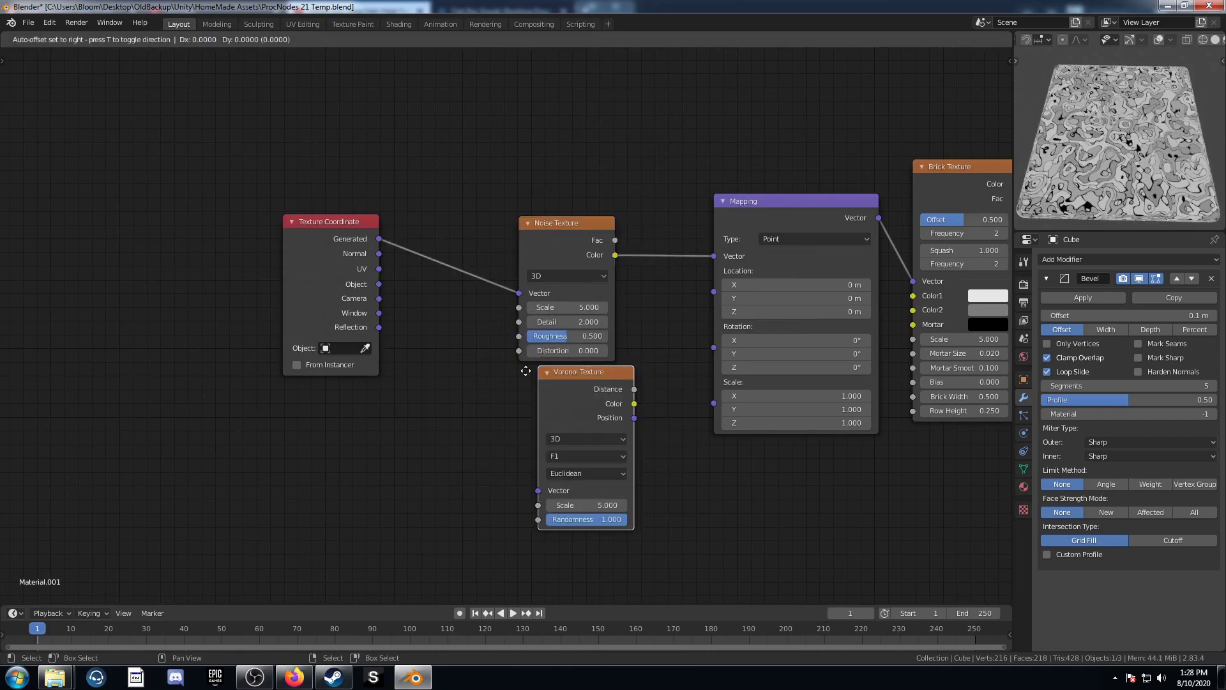
pyautogui.click(404, 211)
# Spread out the coordinate and texture nodes and link the Voronoi Texture's Distance output to the Noise Texture's Vector input.
pyautogui.moveTo(331, 218); pyautogui.dragTo(267, 283)
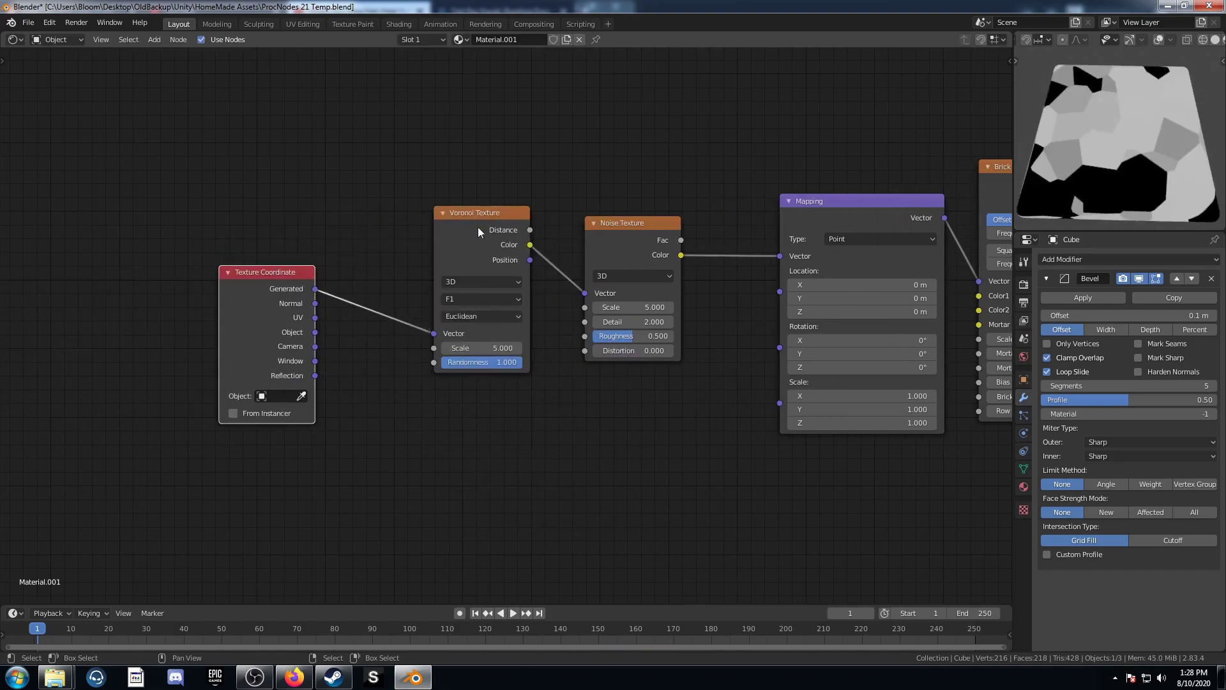
pyautogui.moveTo(480, 232); pyautogui.dragTo(464, 152)
pyautogui.moveTo(629, 228); pyautogui.dragTo(643, 135)
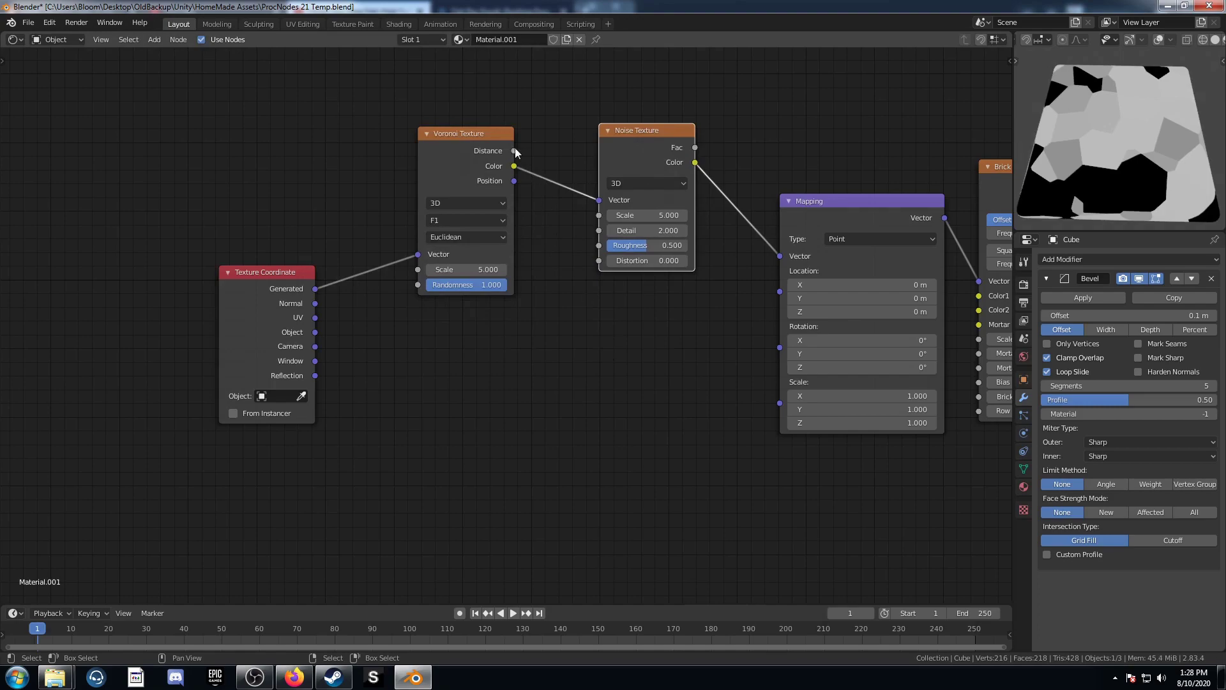
pyautogui.moveTo(514, 151); pyautogui.dragTo(598, 200)
# Insert a Mix node between the Voronoi and Noise Textures and a duplicate of it between the Noise Texture and Mapping.
pyautogui.moveTo(583, 372); pyautogui.dragTo(624, 377)
pyautogui.hotkey('shift', 'a')
pyautogui.click(623, 377)
pyautogui.write('mix')
pyautogui.press('Return')
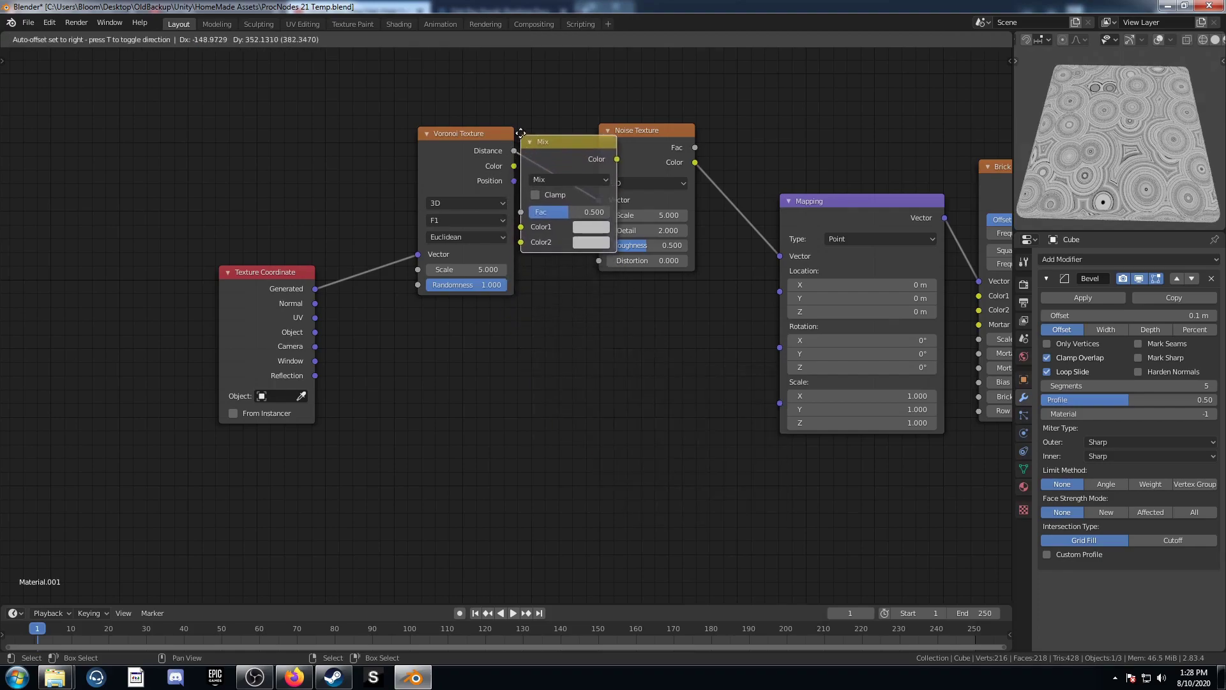
pyautogui.click(569, 131)
pyautogui.hotkey('shift', 'd')
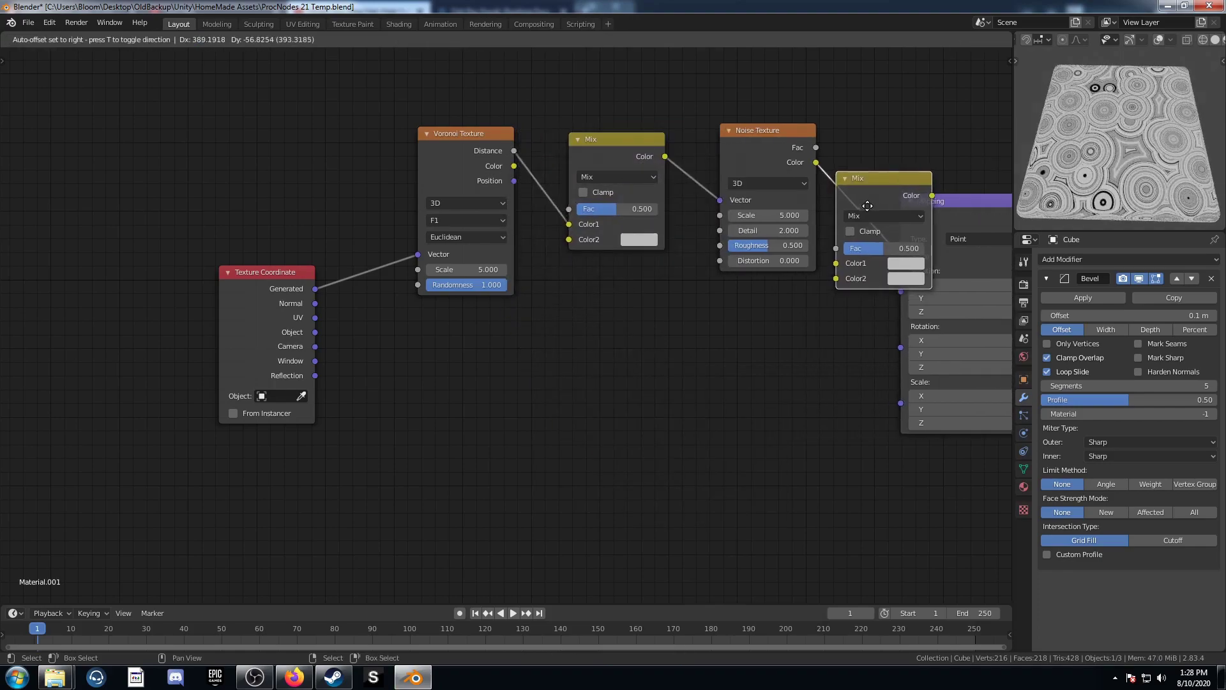
pyautogui.click(903, 205)
# Link Texture Coordinate's Generated output to Color2 of both Mix nodes and move the Voronoi Texture clear of the links.
pyautogui.moveTo(315, 288); pyautogui.dragTo(576, 239)
pyautogui.moveTo(315, 288); pyautogui.dragTo(871, 277)
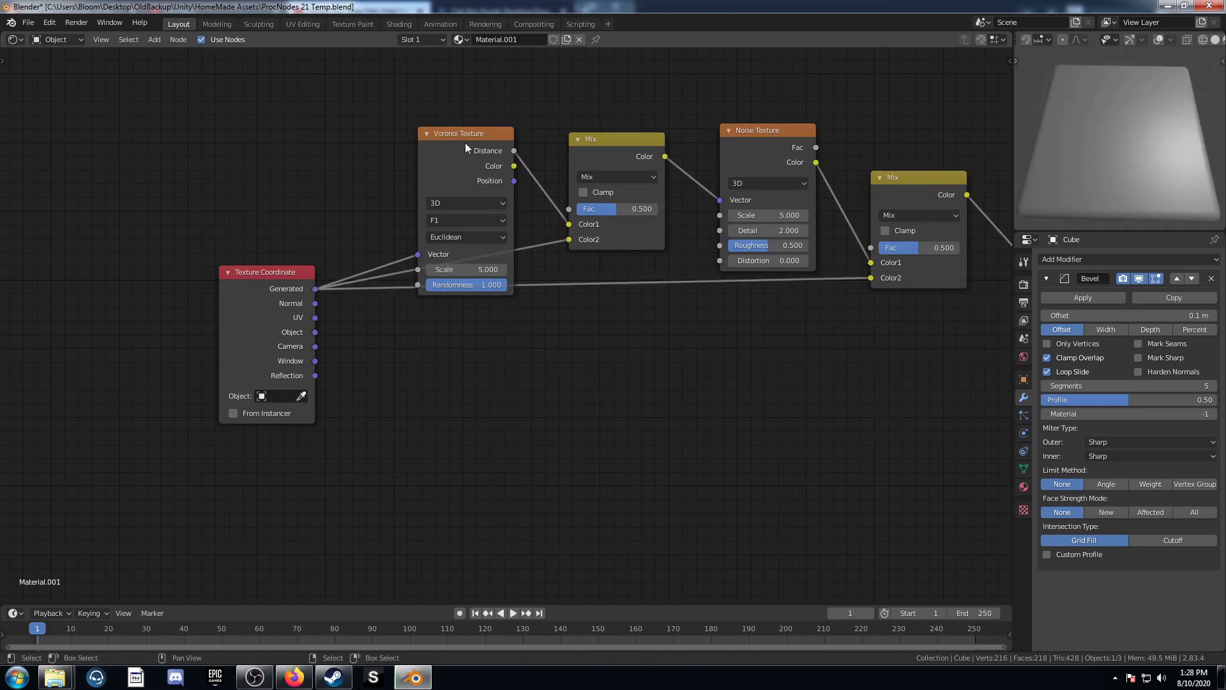
pyautogui.moveTo(477, 140); pyautogui.dragTo(421, 102)
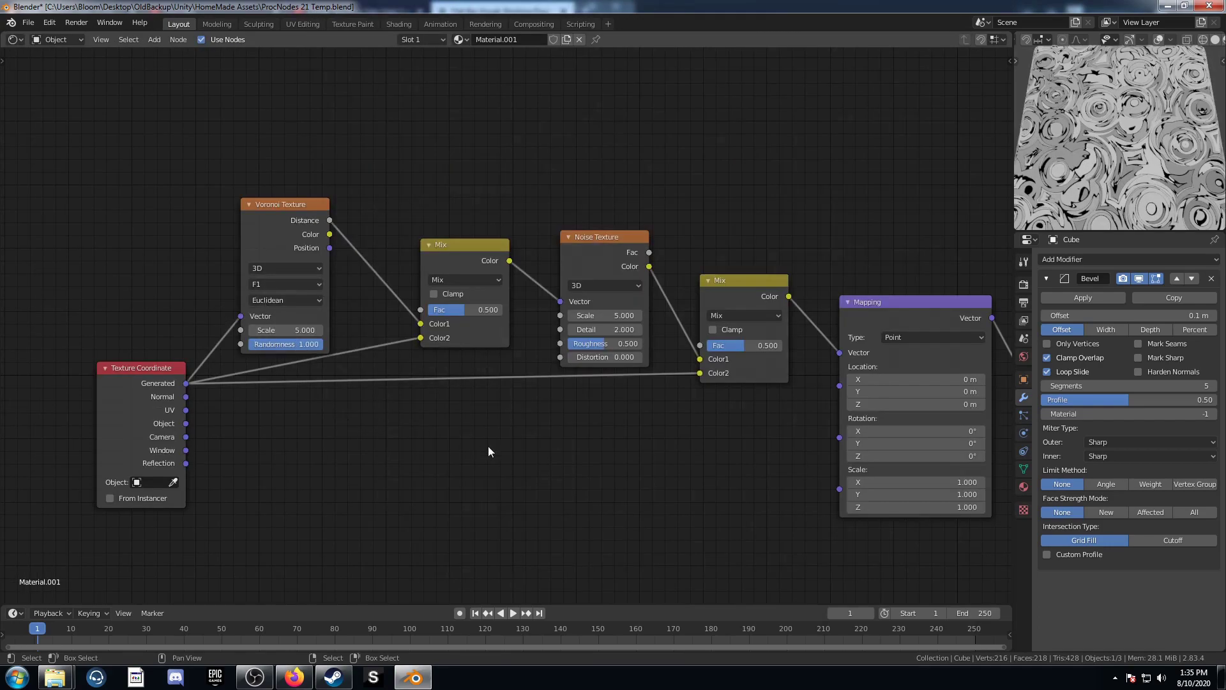
# Set the Voronoi Texture's Scale to 2 and the first Mix node's Fac to 0.56.
pyautogui.moveTo(488, 447); pyautogui.dragTo(453, 430, button='middle')
pyautogui.click(249, 312)
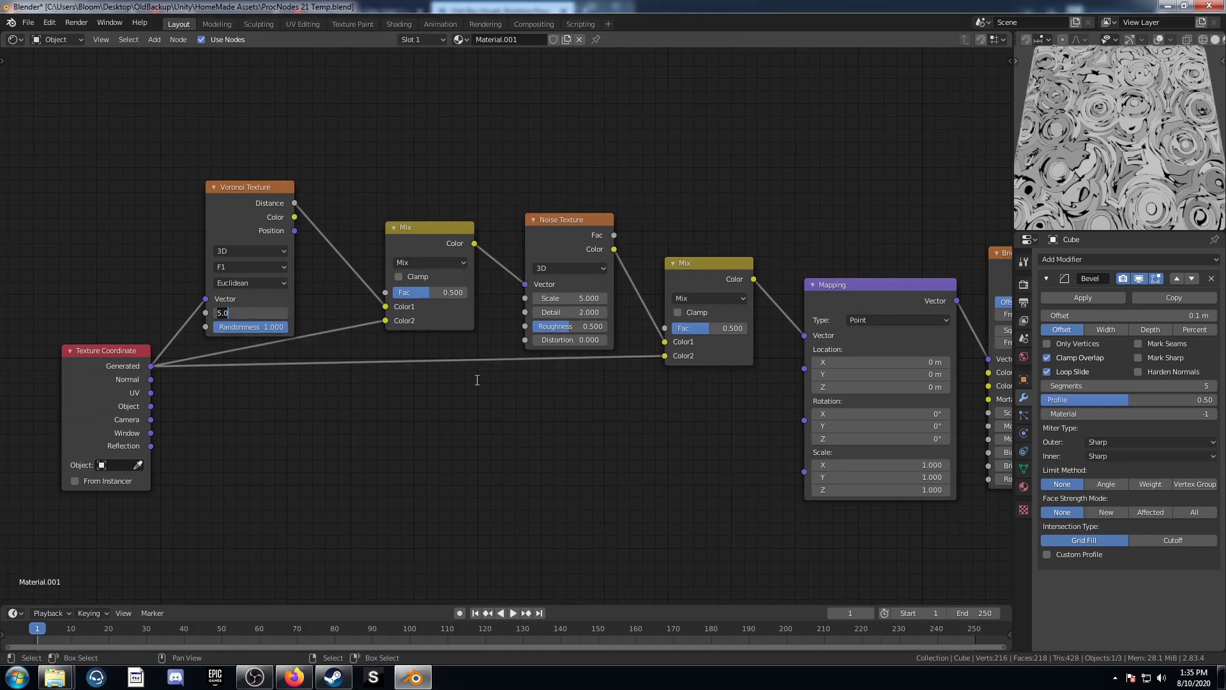
pyautogui.write('2')
pyautogui.press('Return')
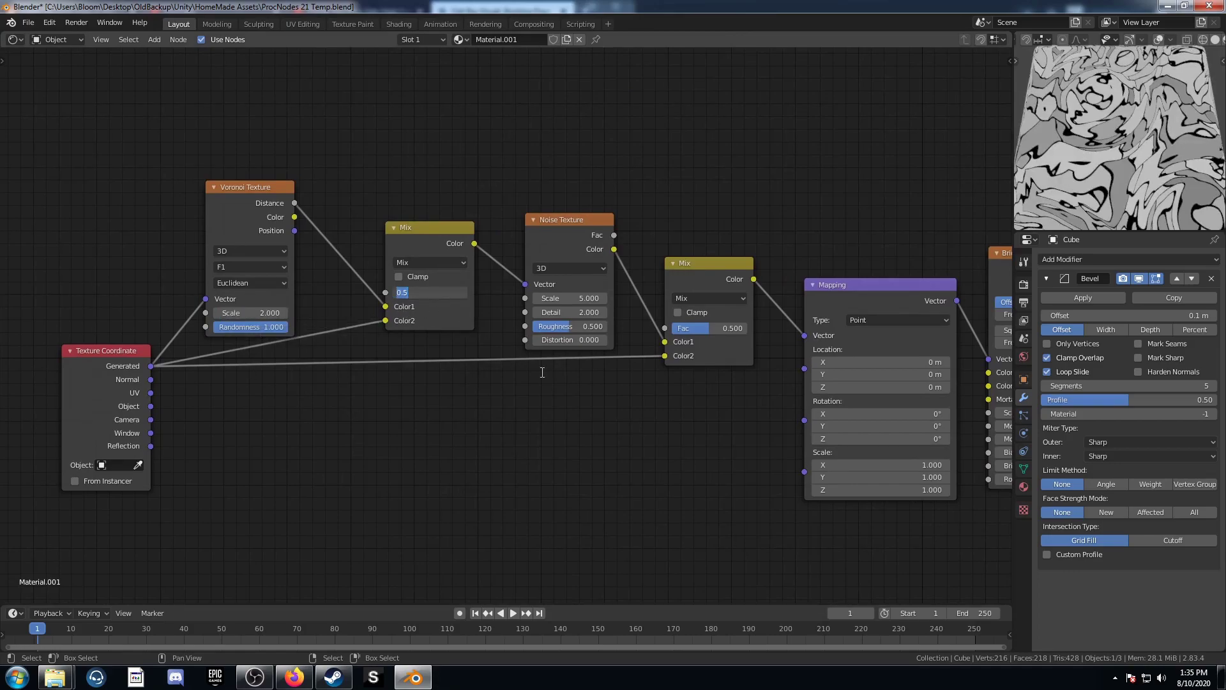
pyautogui.press('BackSpace')
pyautogui.write('.56')
pyautogui.press('Return')
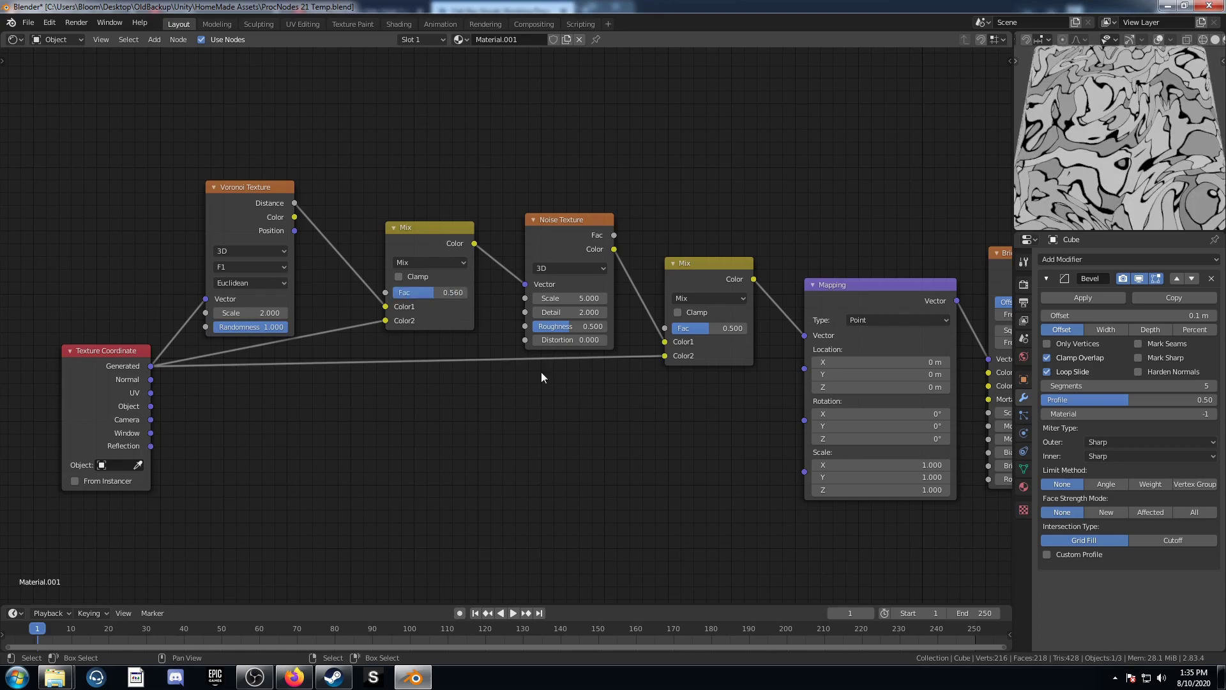
# Set the Noise Texture's Scale to 4.8 and the second Mix node's Fac to 0.54.
pyautogui.click(571, 298)
pyautogui.press('BackSpace')
pyautogui.write('4.8')
pyautogui.press('Return')
pyautogui.click(706, 329)
pyautogui.write('0.54')
pyautogui.press('Return')
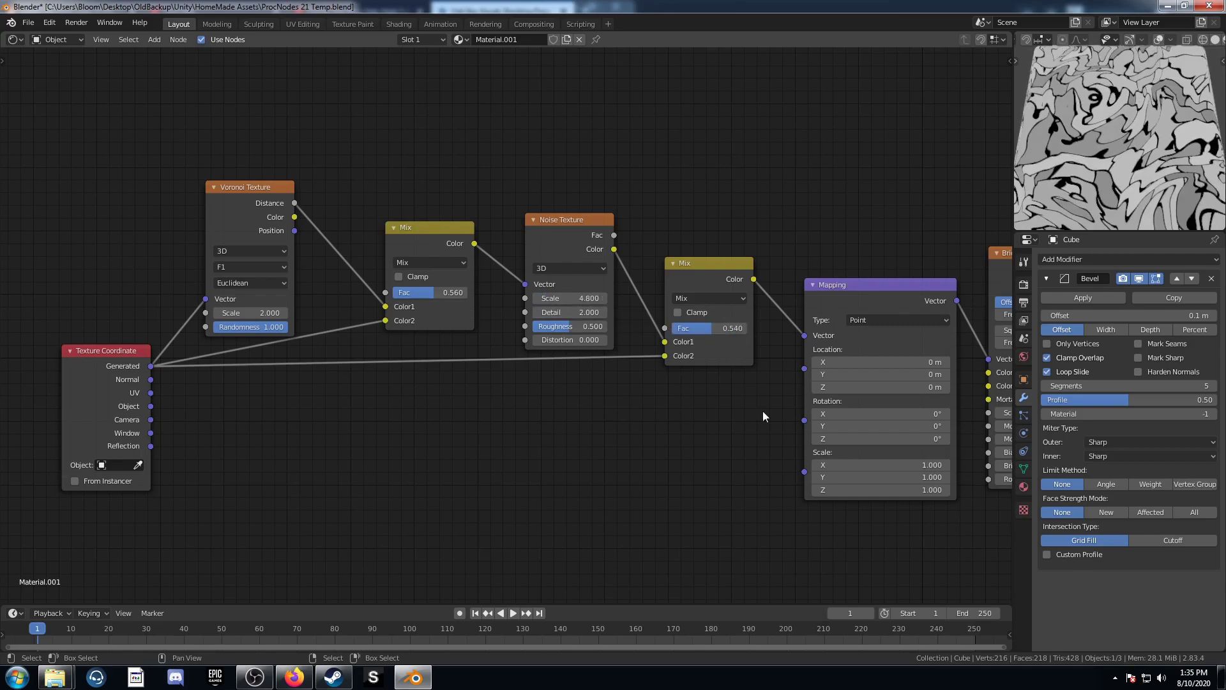
# Set the Brick Texture's Offset to 0.554 with Frequency 3, and its Squash to 0.1.
pyautogui.scroll(-2, 762, 411)
pyautogui.moveTo(805, 444); pyautogui.dragTo(518, 385, button='middle')
pyautogui.scroll(4, 624, 326)
pyautogui.moveTo(625, 325); pyautogui.dragTo(530, 367, button='middle')
pyautogui.click(552, 259)
pyautogui.click(550, 266)
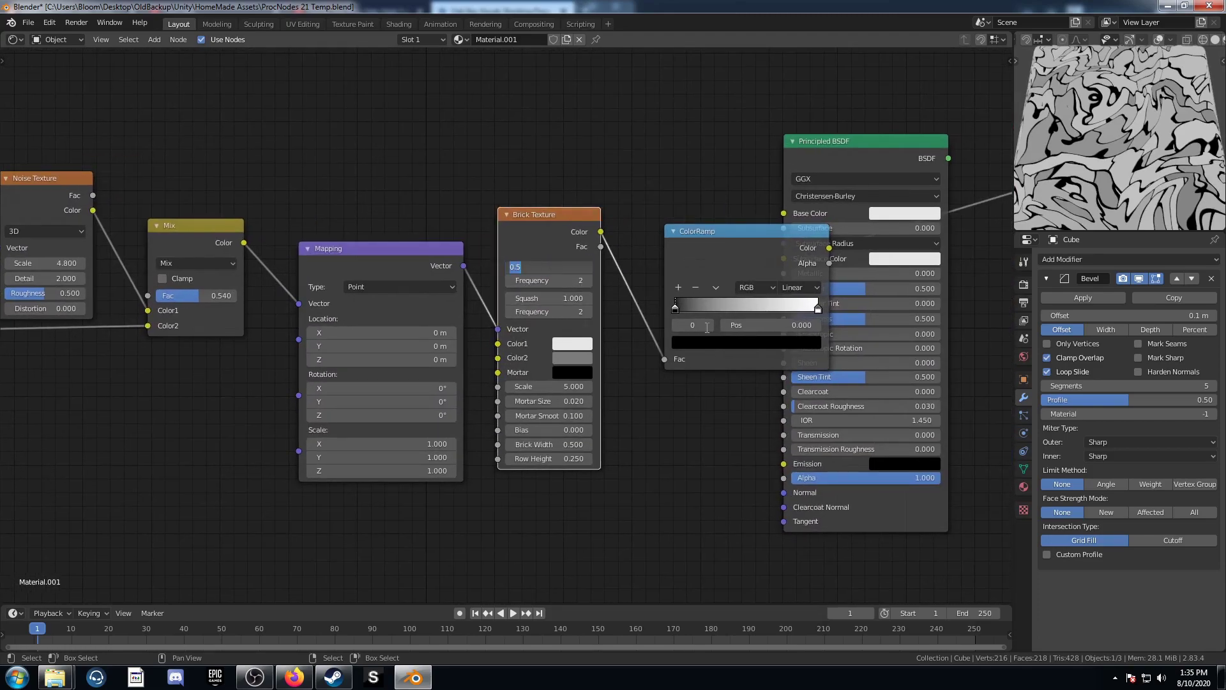
pyautogui.press('BackSpace')
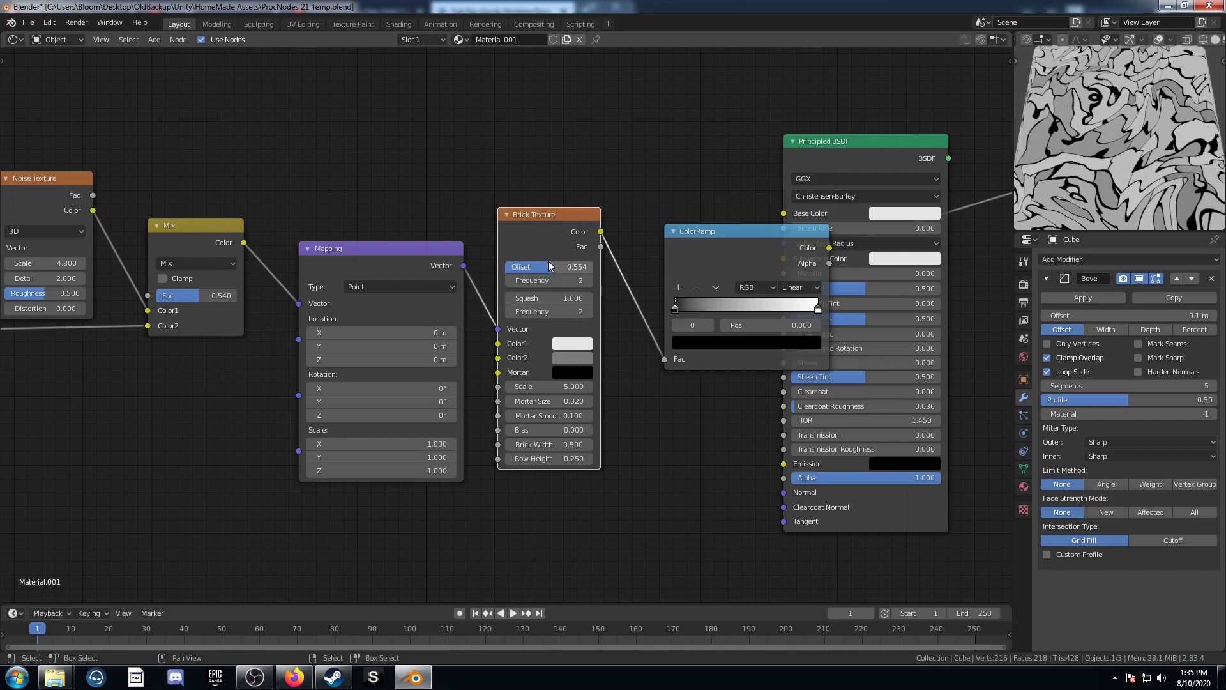
pyautogui.press('Return')
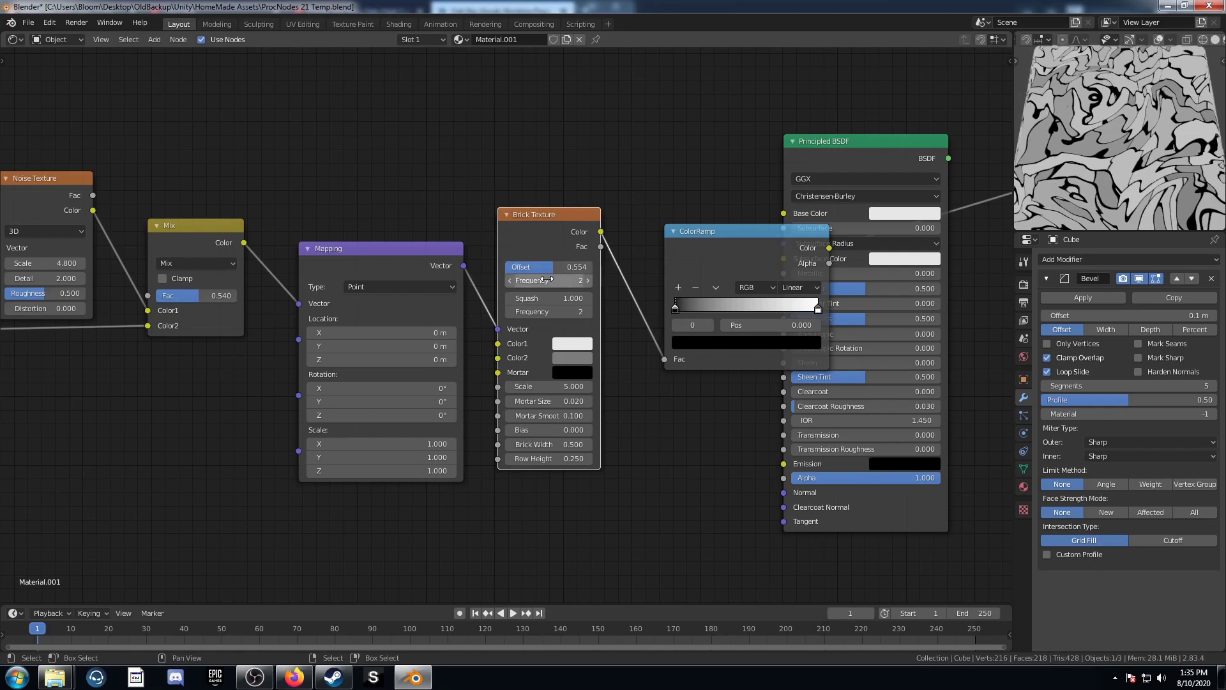
pyautogui.click(546, 280)
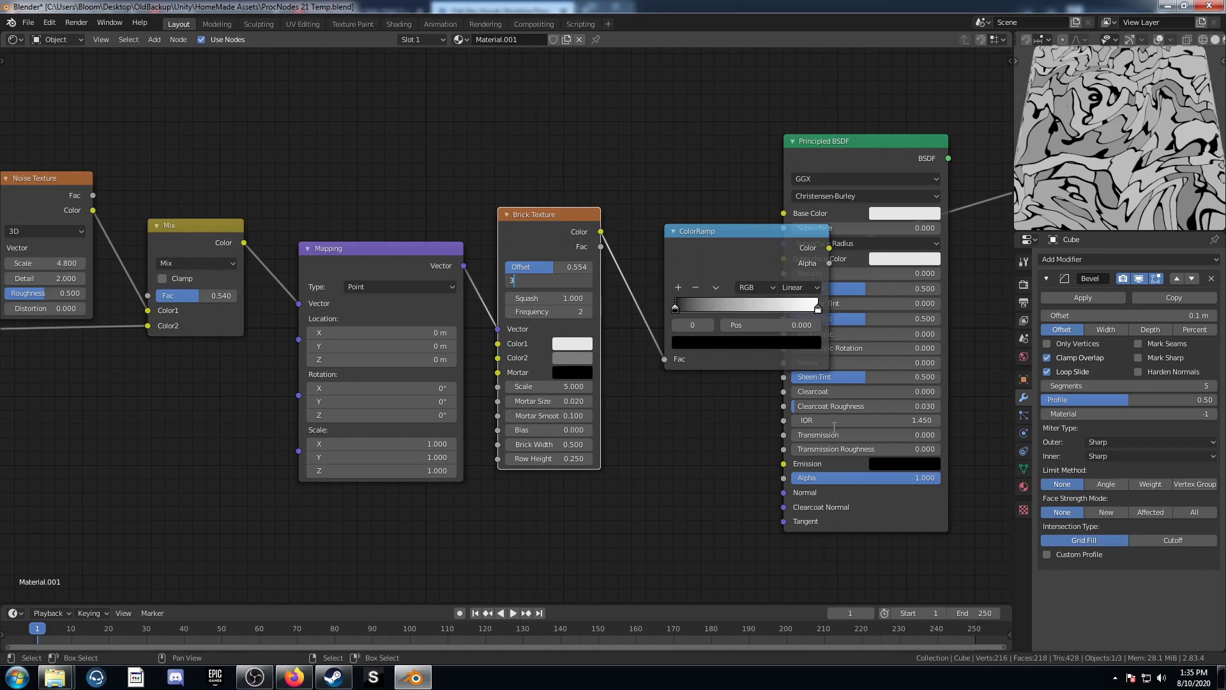
pyautogui.press('Tab')
pyautogui.write('.1')
pyautogui.press('Tab')
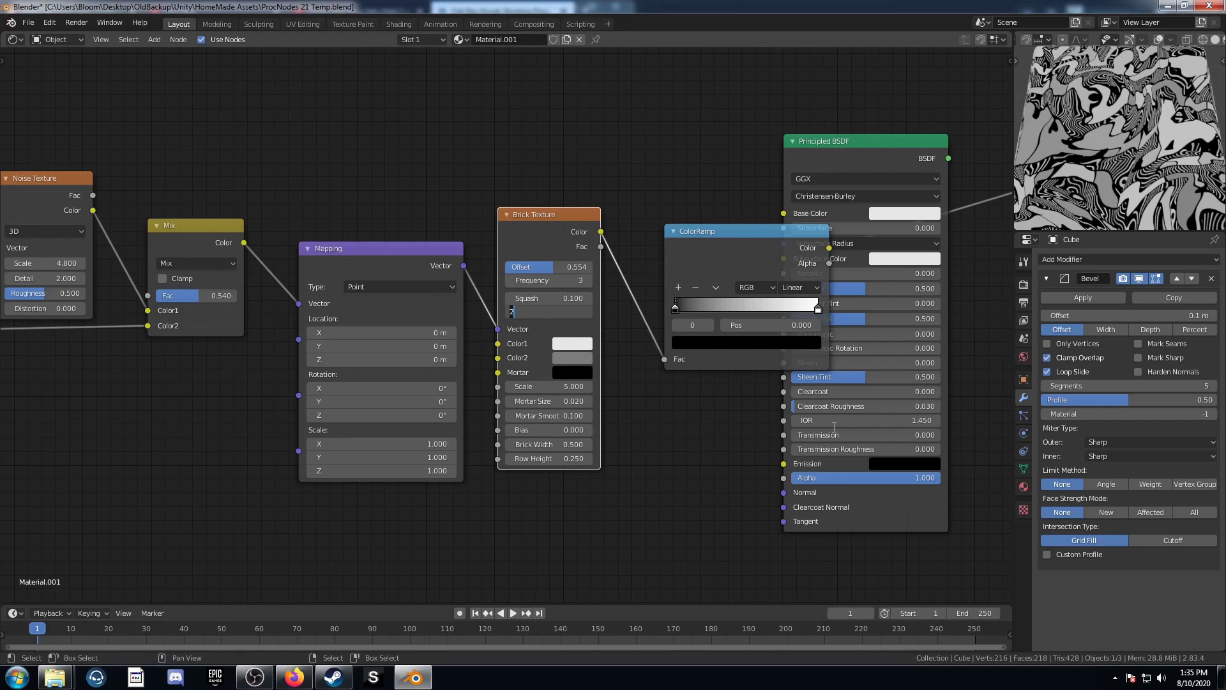
pyautogui.press('Return')
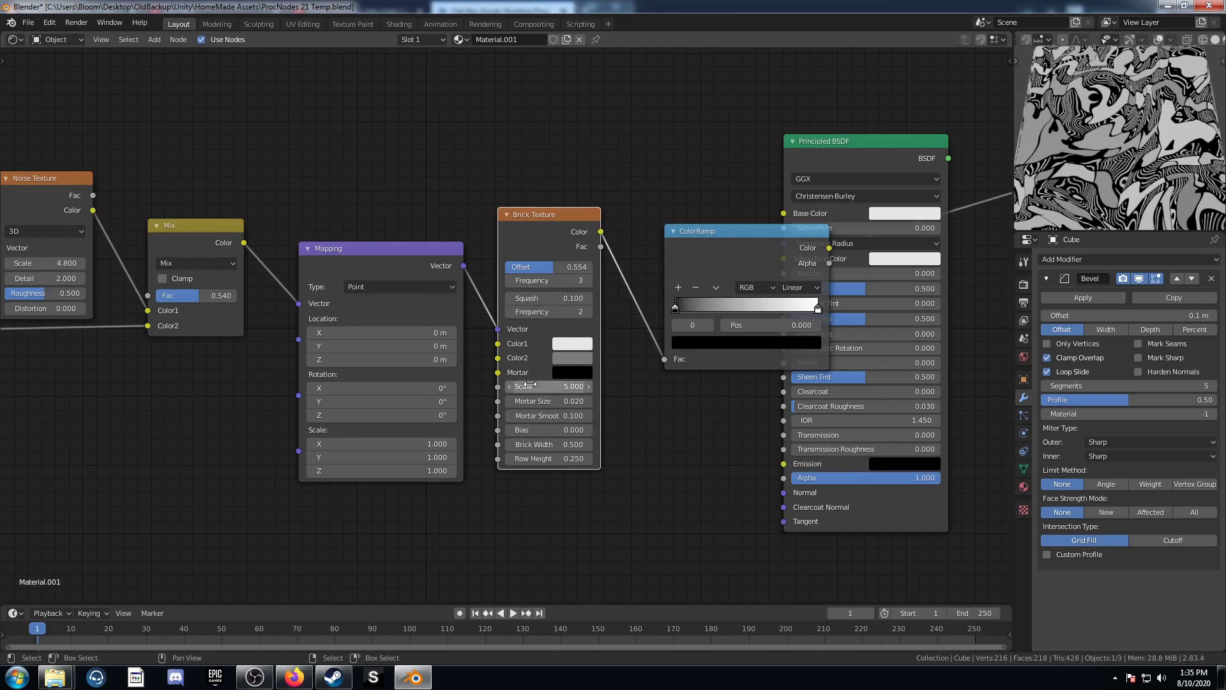
# Set the Brick Texture's Scale to 7, Brick Width to 1.4 and Row Height to 1.
pyautogui.click(535, 389)
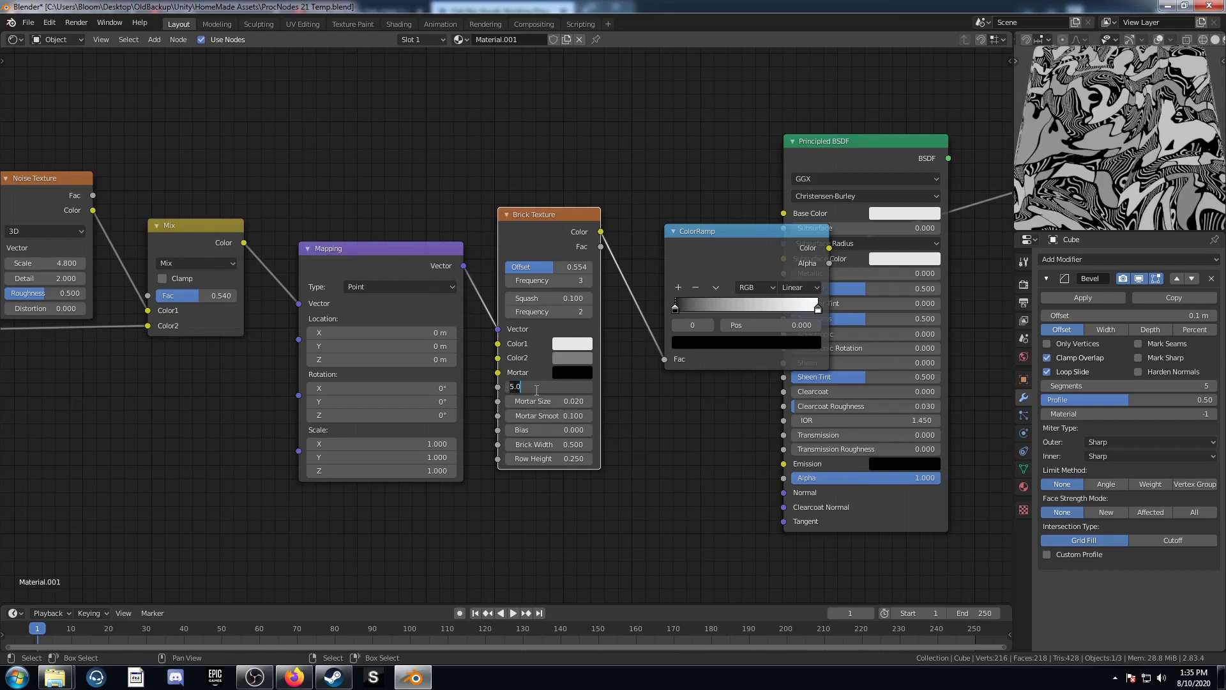
pyautogui.write('7')
pyautogui.press('Tab')
pyautogui.write('.0')
pyautogui.press('Tab')
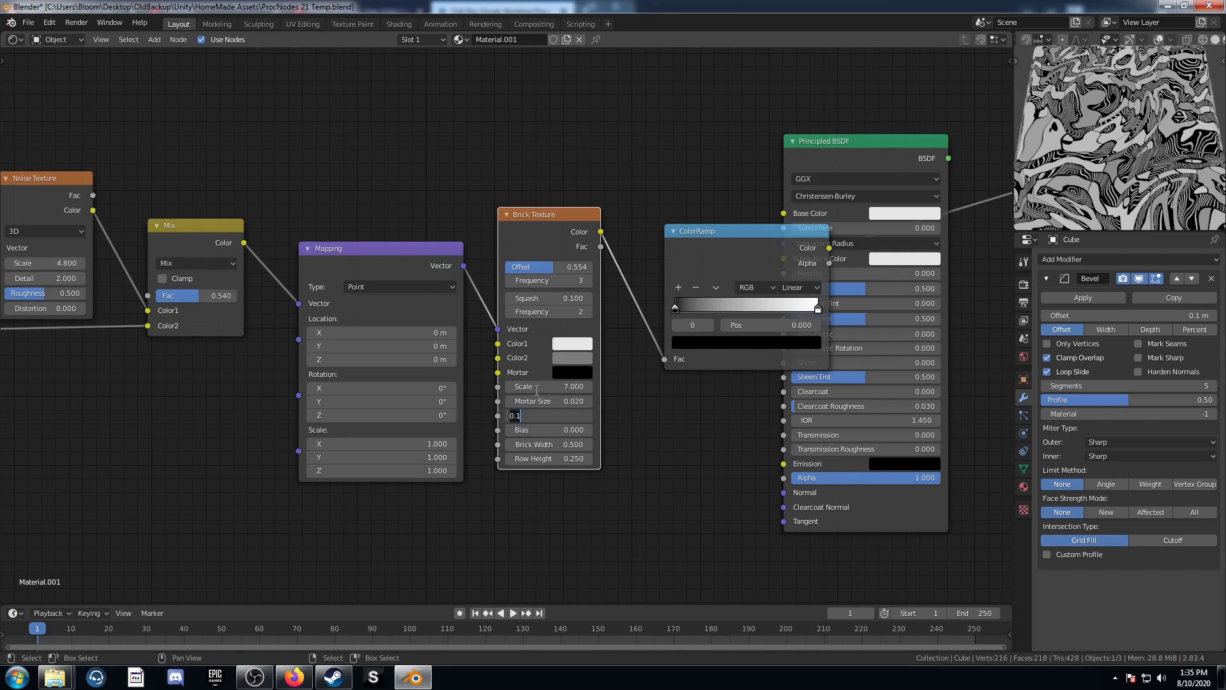
pyautogui.press('Tab')
pyautogui.press('Tab')
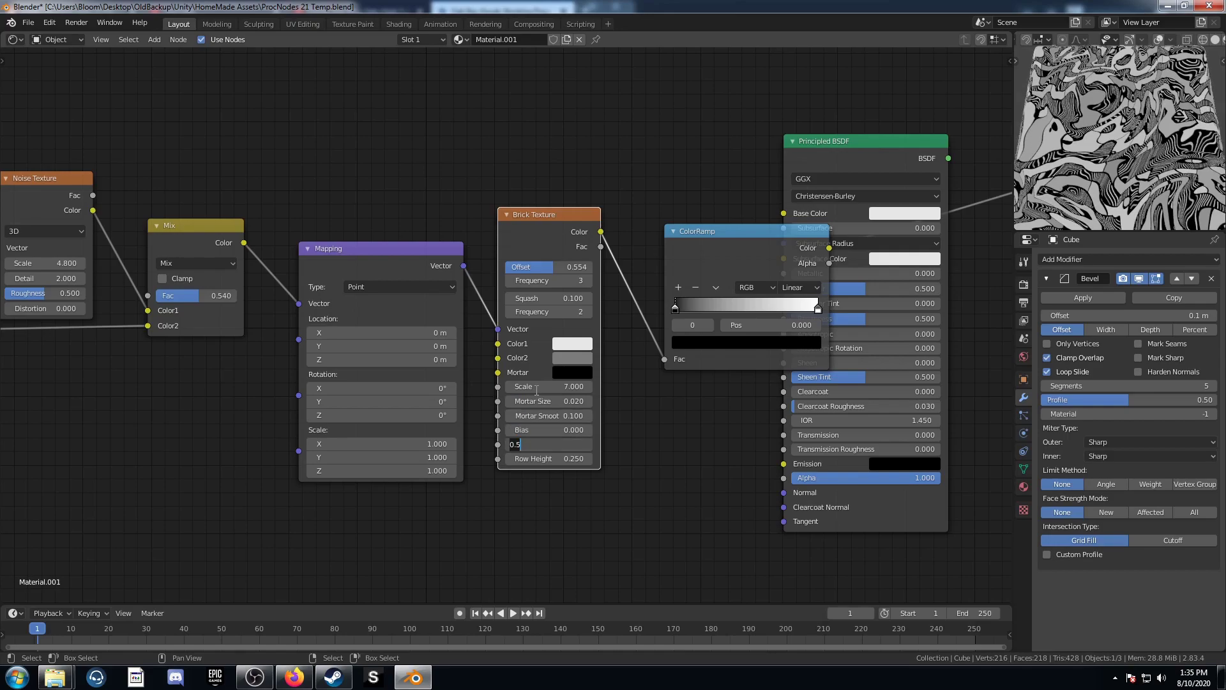
pyautogui.write('1.4')
pyautogui.press('Tab')
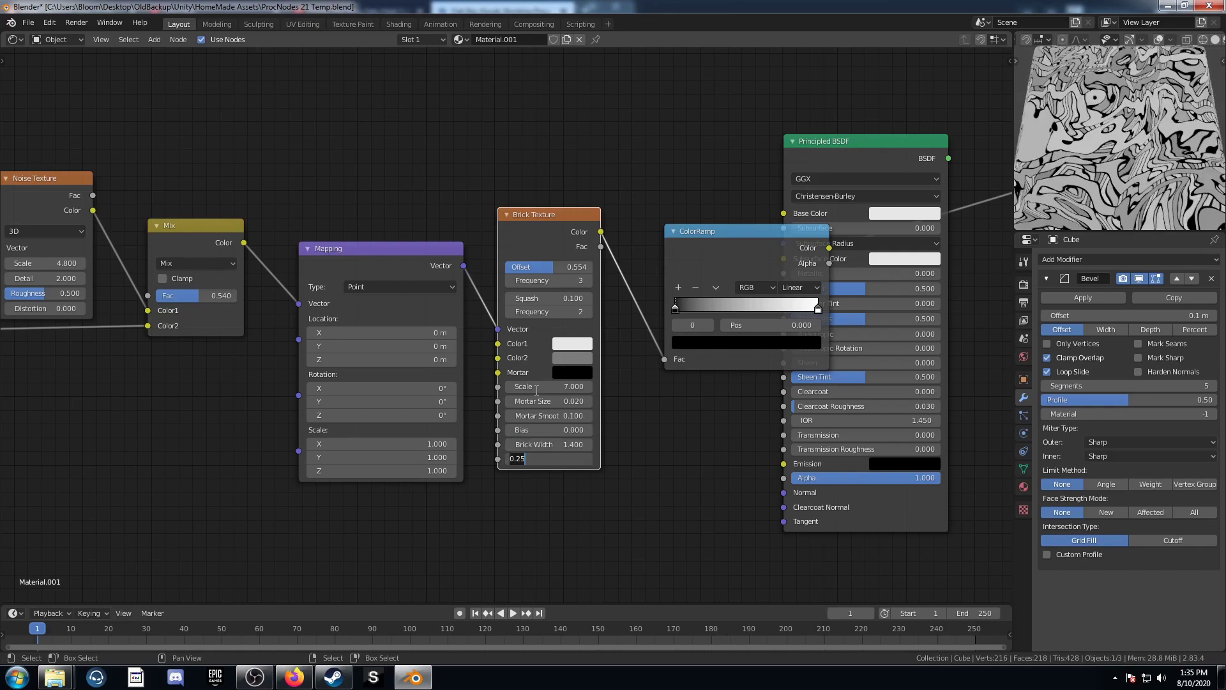
pyautogui.write('1')
pyautogui.press('Return')
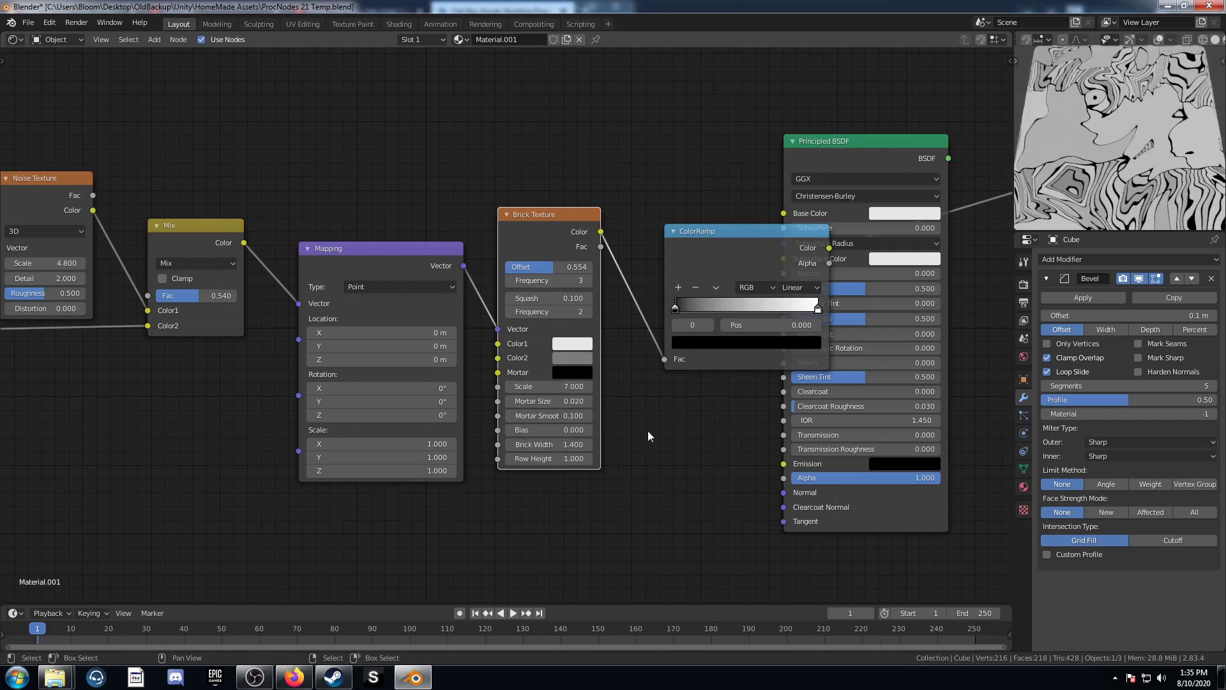
# Move the Principled BSDF clear of the ColorRamp and set the ramp's black stop to position 0.48.
pyautogui.scroll(-1, 648, 430)
pyautogui.moveTo(702, 168); pyautogui.dragTo(864, 228)
pyautogui.scroll(3, 719, 294)
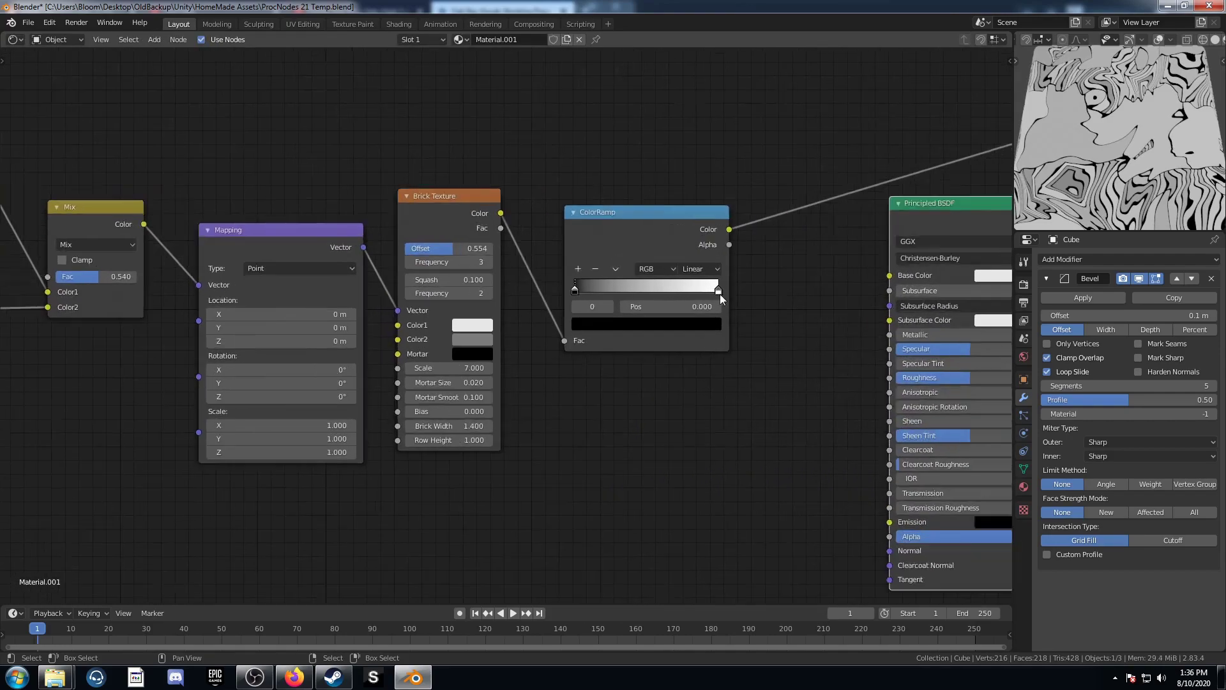
pyautogui.moveTo(622, 329); pyautogui.dragTo(596, 346, button='middle')
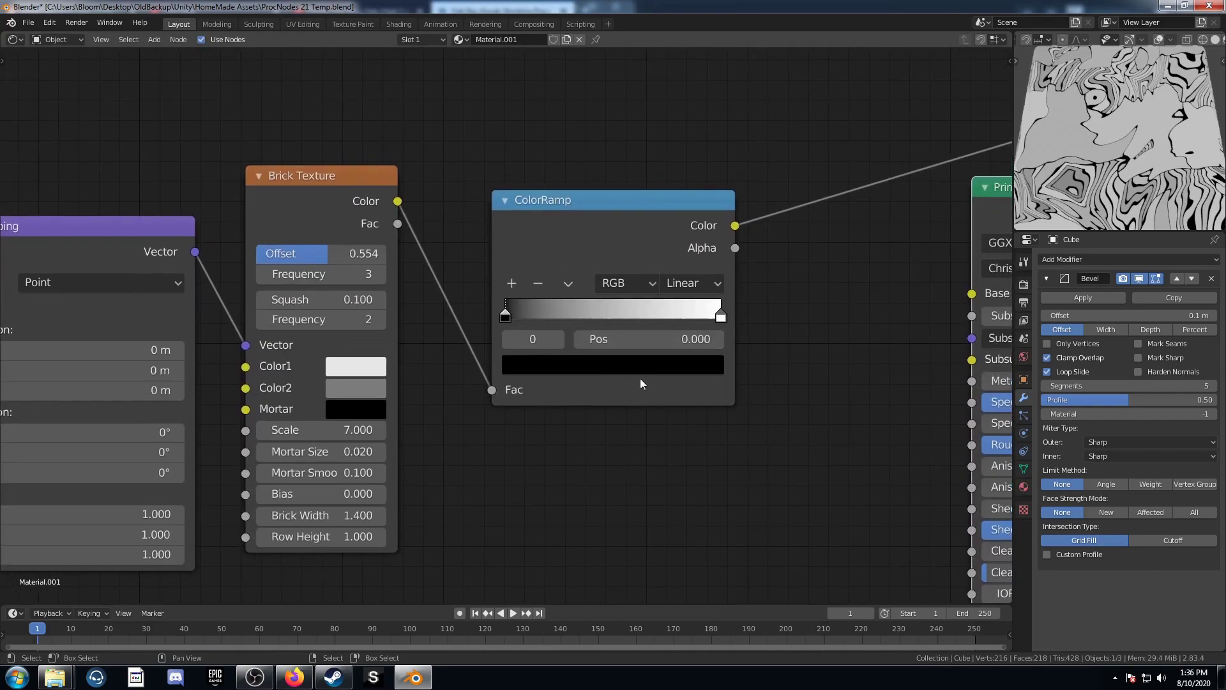
pyautogui.click(633, 343)
pyautogui.write('.48')
pyautogui.press('Return')
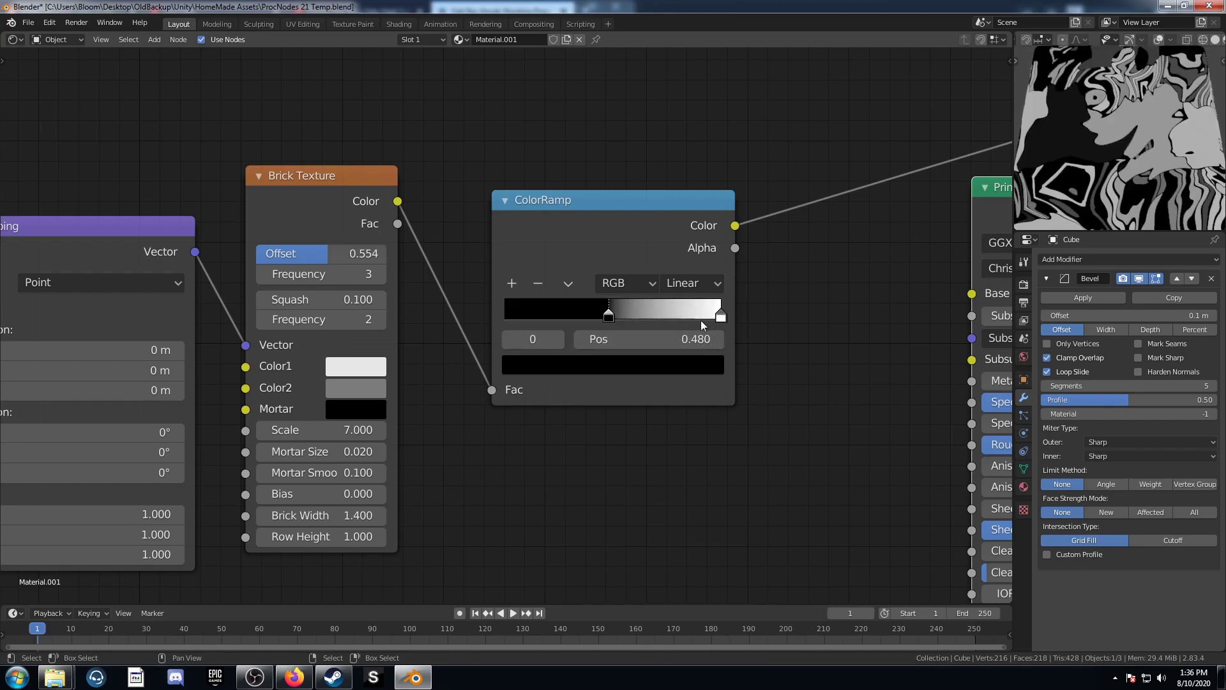
# Set the ColorRamp's white stop to position 0.6.
pyautogui.click(722, 316)
pyautogui.click(676, 338)
pyautogui.write('.6')
pyautogui.press('Return')
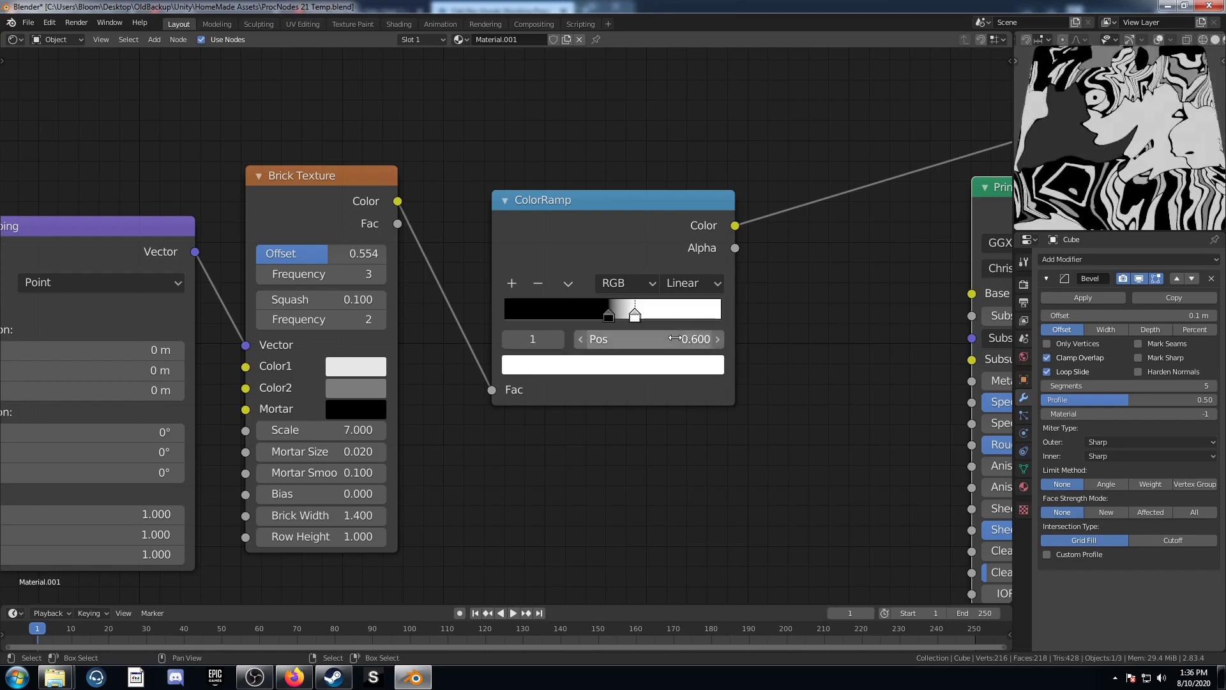
# Add a third stop to the ColorRamp and set its position to 0.72.
pyautogui.click(512, 283)
pyautogui.click(640, 342)
pyautogui.write('.72')
pyautogui.press('Return')
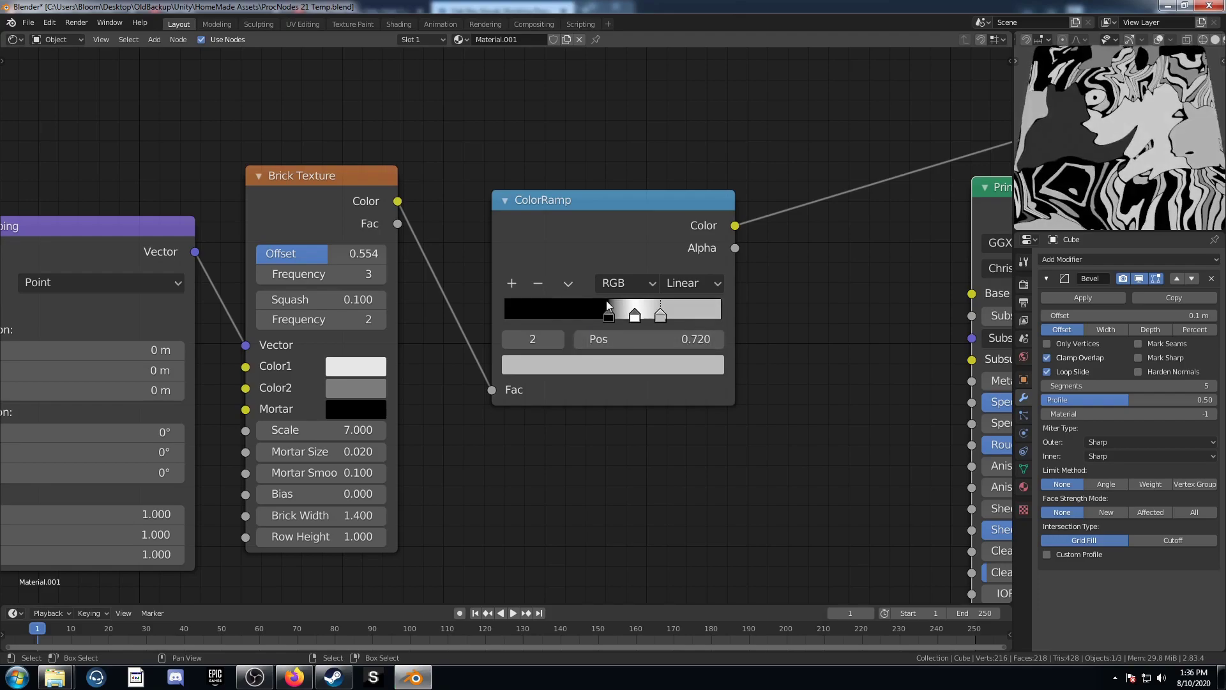
# Lighten the ColorRamp's black stop to a dark grey with an HSV value of 0.2.
pyautogui.click(609, 317)
pyautogui.click(613, 369)
pyautogui.scroll(9, 607, 164)
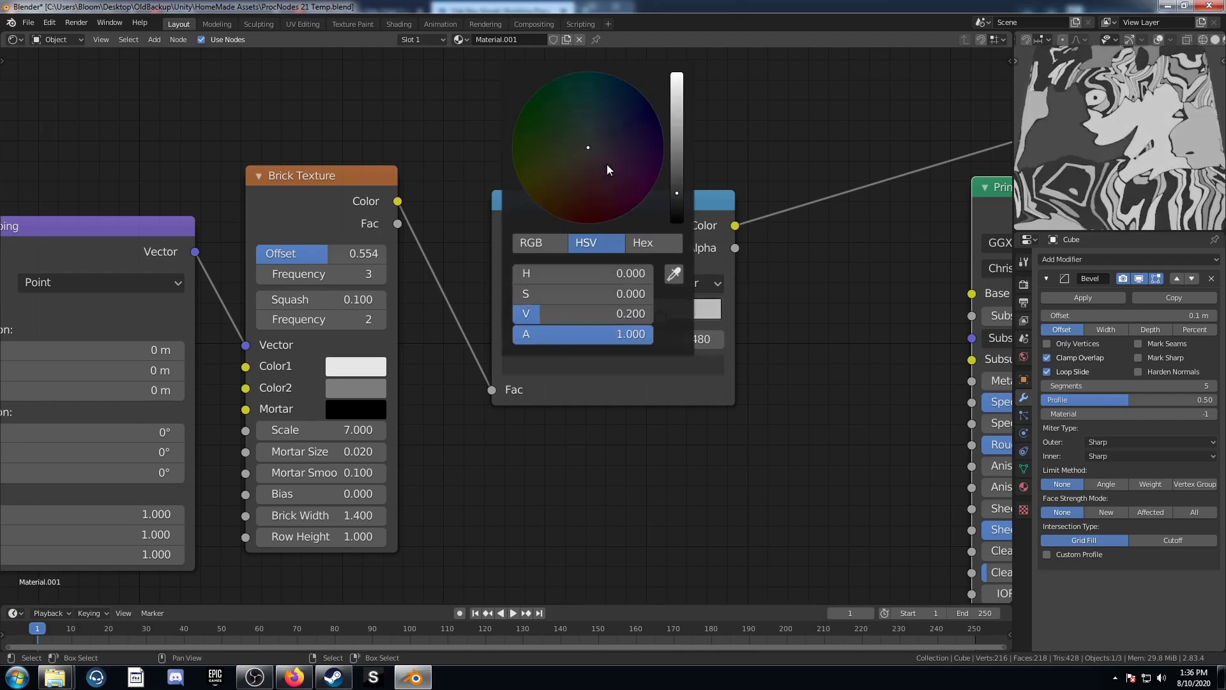
# Recolor the ColorRamp's first stop rust brown and its third stop, at position 0.72, light teal.
pyautogui.moveTo(590, 187)
pyautogui.mouseDown()
pyautogui.moveTo(582, 202)
pyautogui.moveTo(574, 193)
pyautogui.mouseUp()
pyautogui.scroll(3, 585, 194)
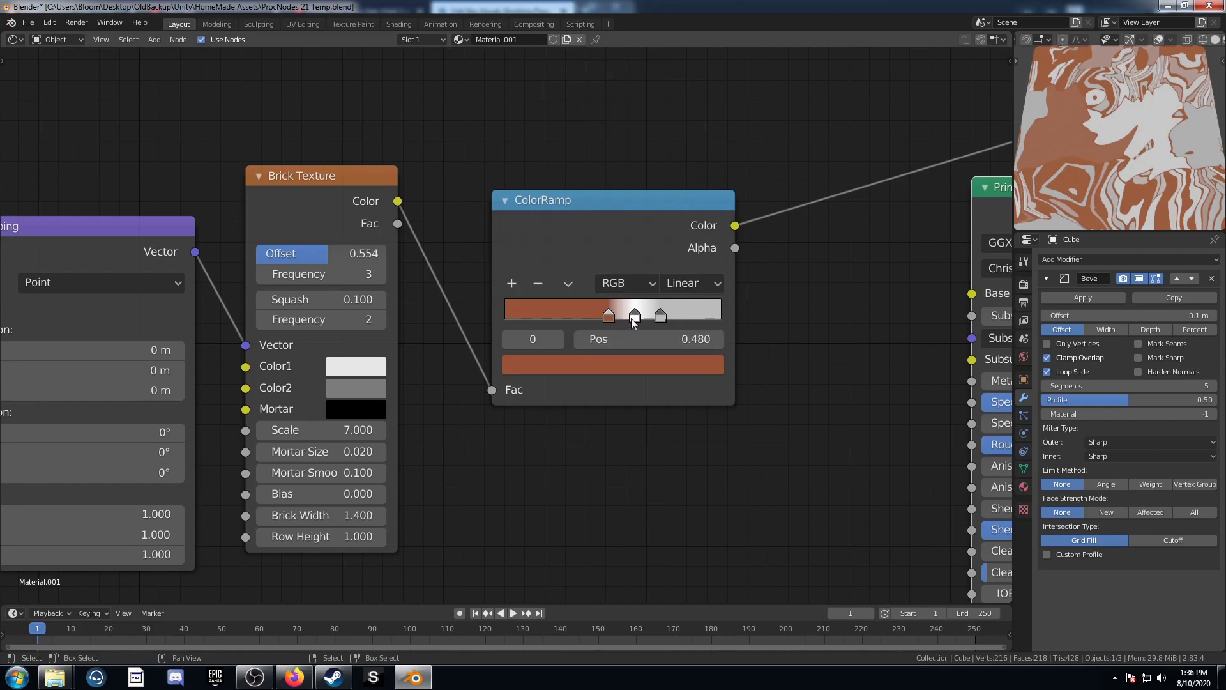
pyautogui.click(661, 314)
pyautogui.click(642, 364)
pyautogui.moveTo(591, 128); pyautogui.dragTo(594, 121)
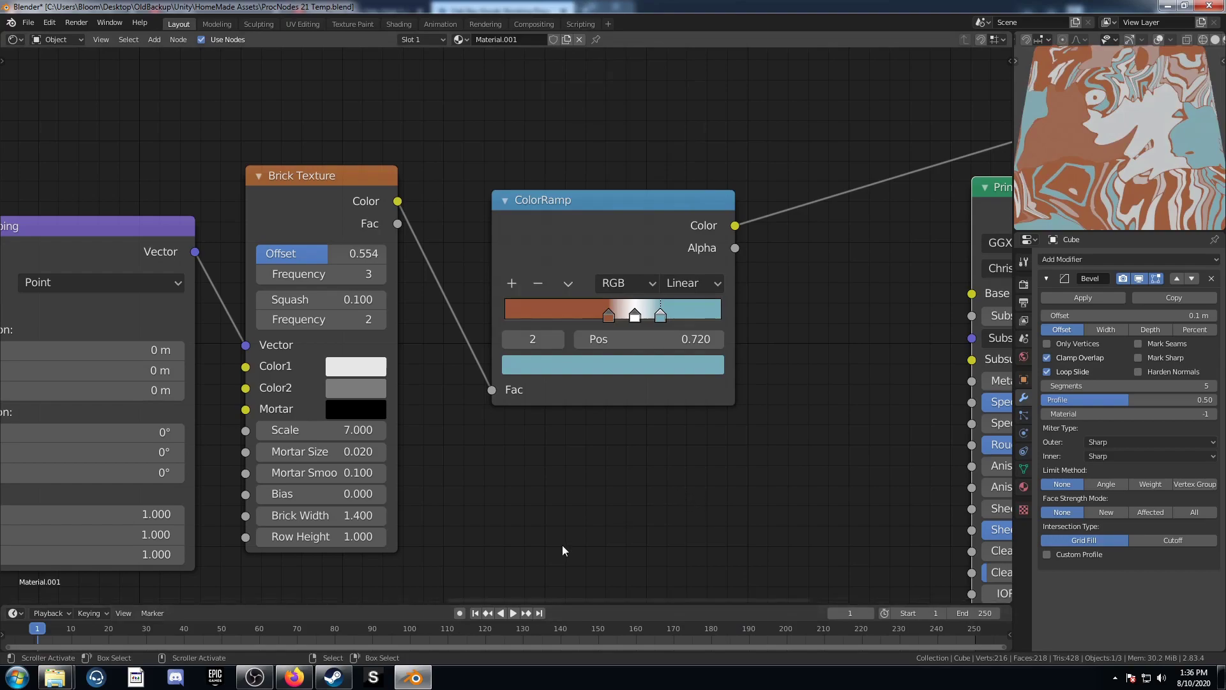
# Add a second ColorRamp node above the existing one and set its interpolation to Constant.
pyautogui.scroll(-1, 562, 550)
pyautogui.hotkey('shift', 'a')
pyautogui.click(525, 202)
pyautogui.write('color')
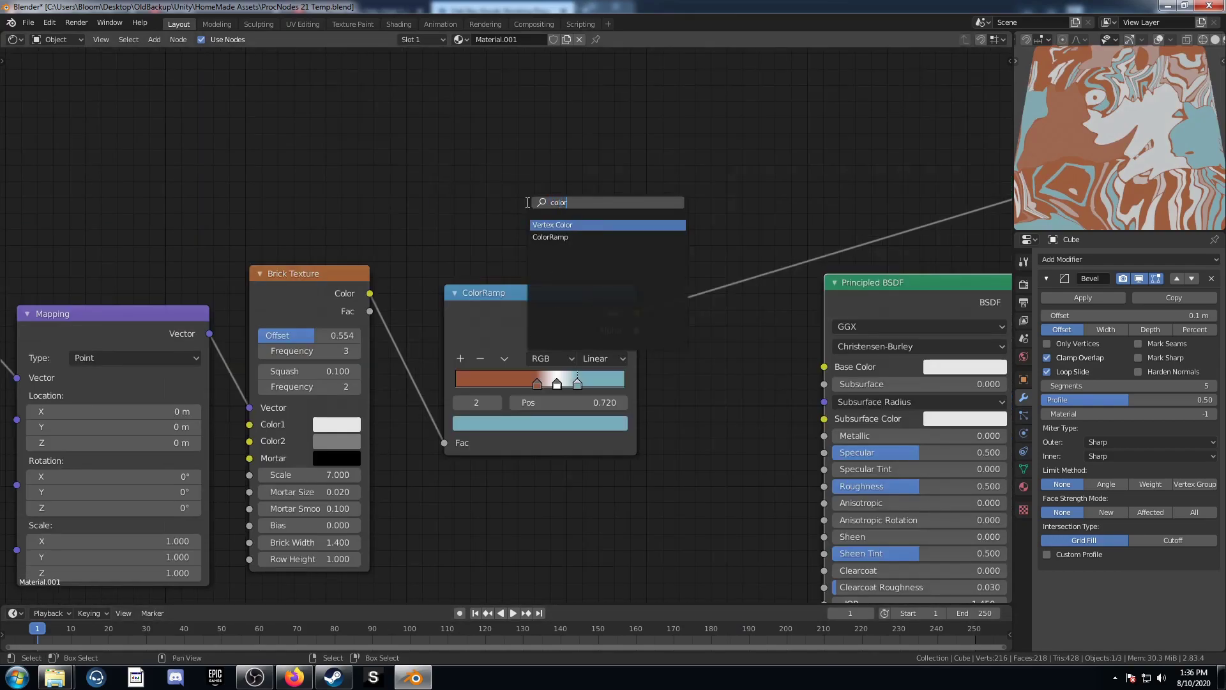
pyautogui.press('Down')
pyautogui.press('Return')
pyautogui.click(468, 85)
pyautogui.click(626, 157)
pyautogui.click(640, 245)
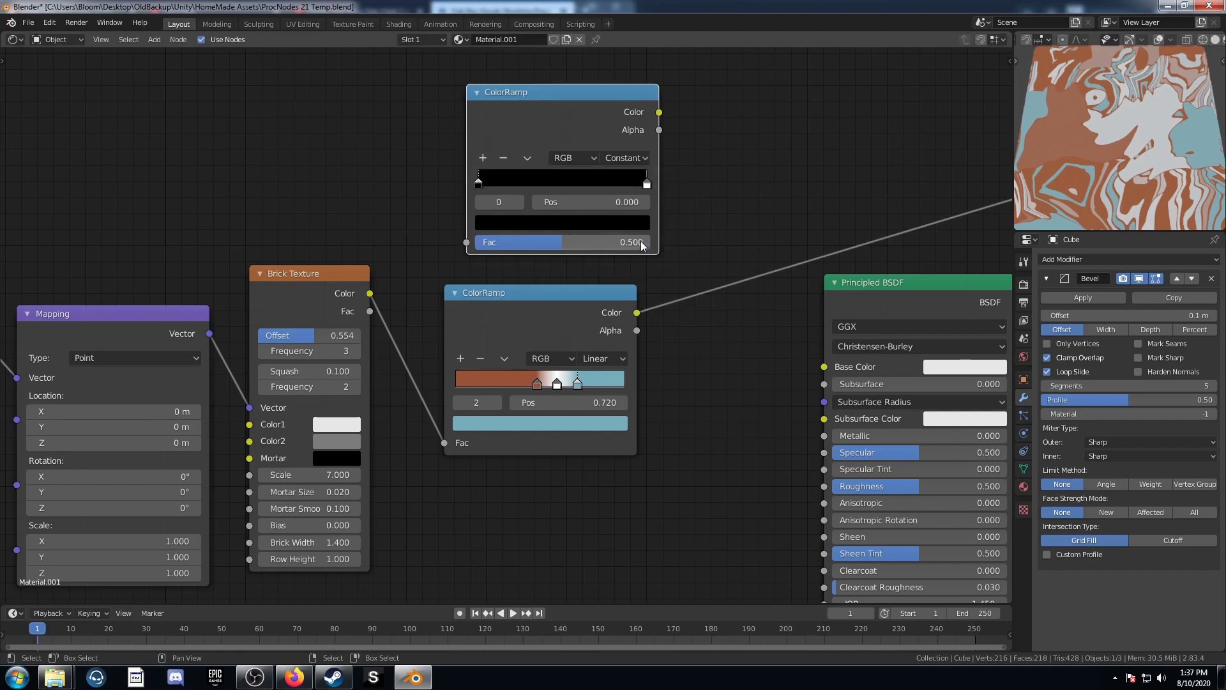
# Set the Constant ColorRamp's white stop to position 0.39 and feed the Brick Texture's Color into its Fac input.
pyautogui.click(648, 182)
pyautogui.click(631, 201)
pyautogui.write('1.0')
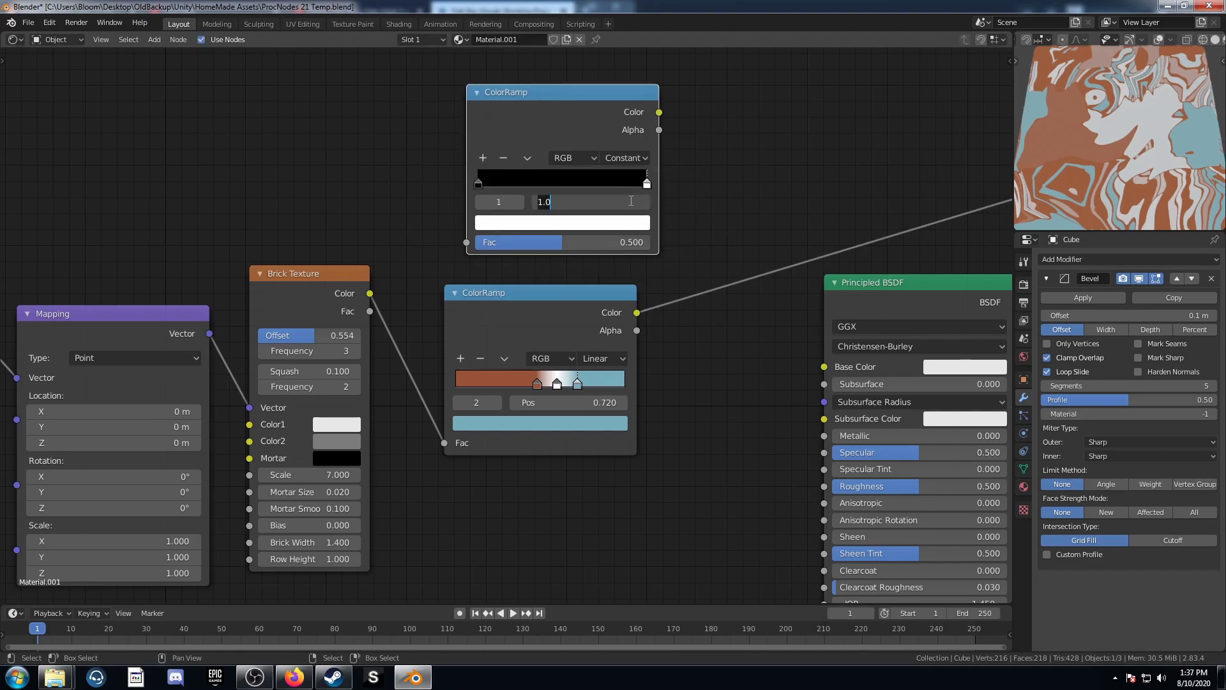
pyautogui.write('.39')
pyautogui.press('Return')
pyautogui.moveTo(370, 293); pyautogui.dragTo(467, 243)
pyautogui.moveTo(672, 298); pyautogui.dragTo(498, 351, button='middle')
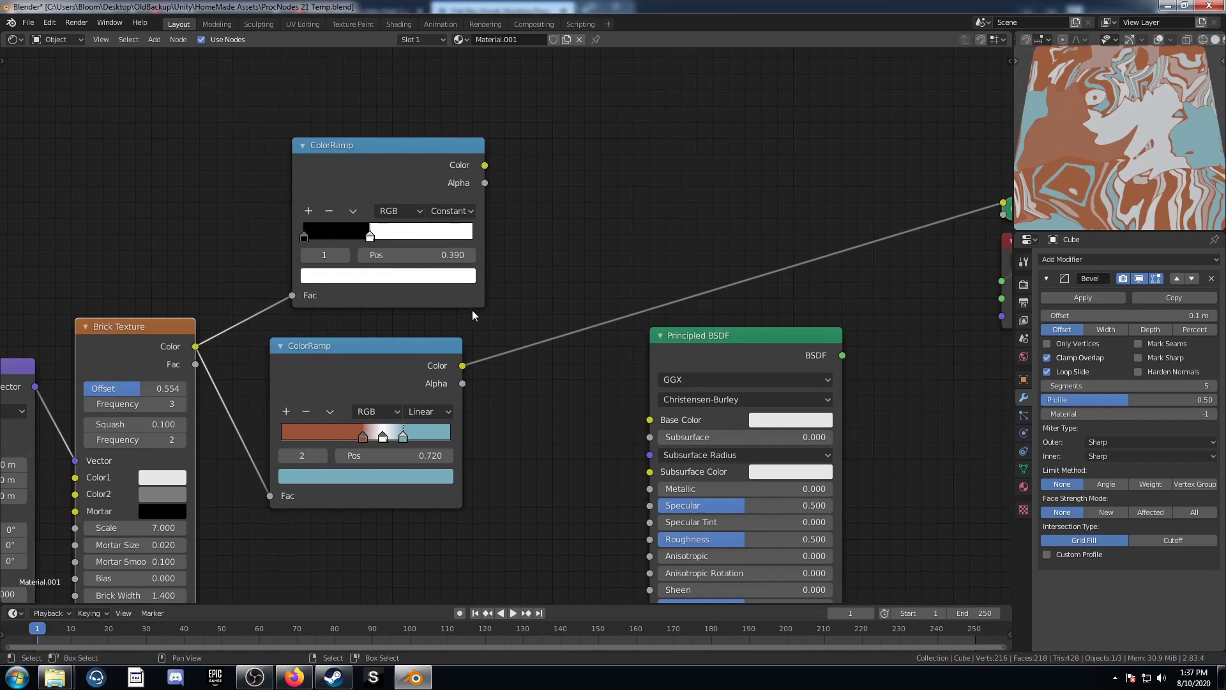
# Nudge the Constant ColorRamp aside and add an Emission shader above the Principled BSDF.
pyautogui.moveTo(584, 267); pyautogui.dragTo(527, 249, button='middle')
pyautogui.moveTo(370, 129); pyautogui.dragTo(334, 126)
pyautogui.scroll(-3, 579, 190)
pyautogui.moveTo(582, 190); pyautogui.dragTo(618, 247, button='middle')
pyautogui.hotkey('shift', 'a')
pyautogui.click(595, 213)
pyautogui.write('emission')
pyautogui.press('Return')
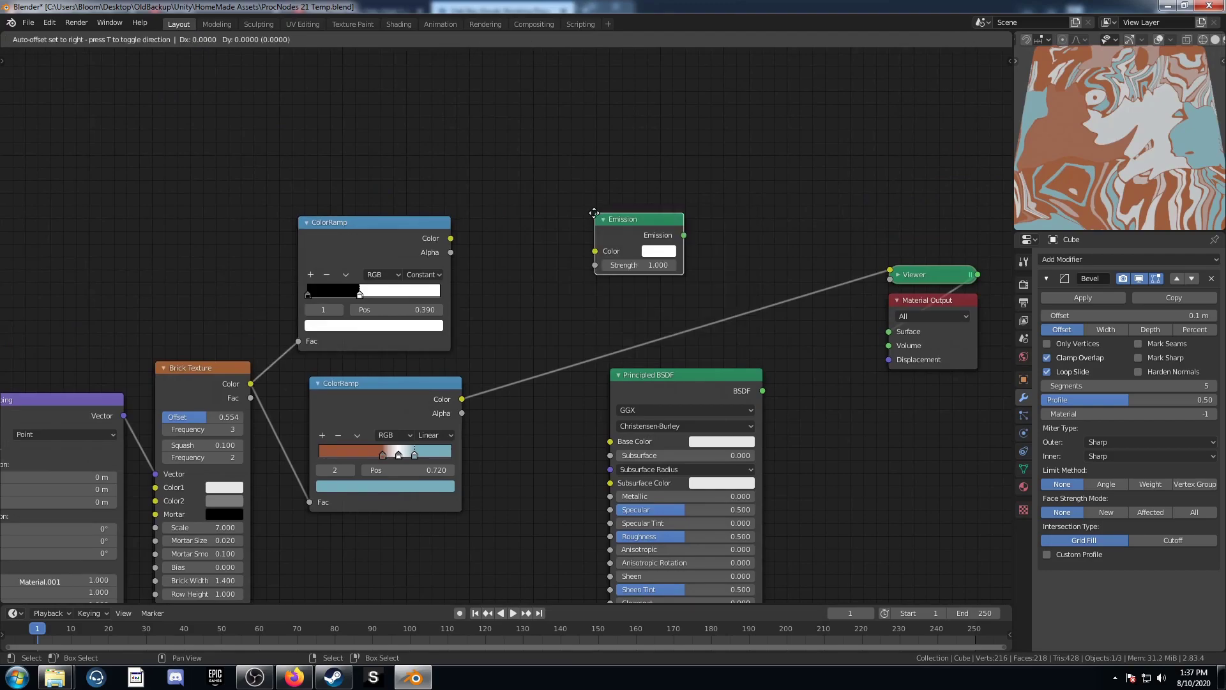
pyautogui.click(596, 219)
# Combine the Emission and Principled BSDF in a Mix Shader and drive its Fac with the Constant ColorRamp's Color.
pyautogui.keyDown('ctrl'); pyautogui.keyDown('shift'); pyautogui.moveTo(643, 228); pyautogui.dragTo(693, 453, button='right'); pyautogui.keyUp('shift'); pyautogui.keyUp('ctrl')
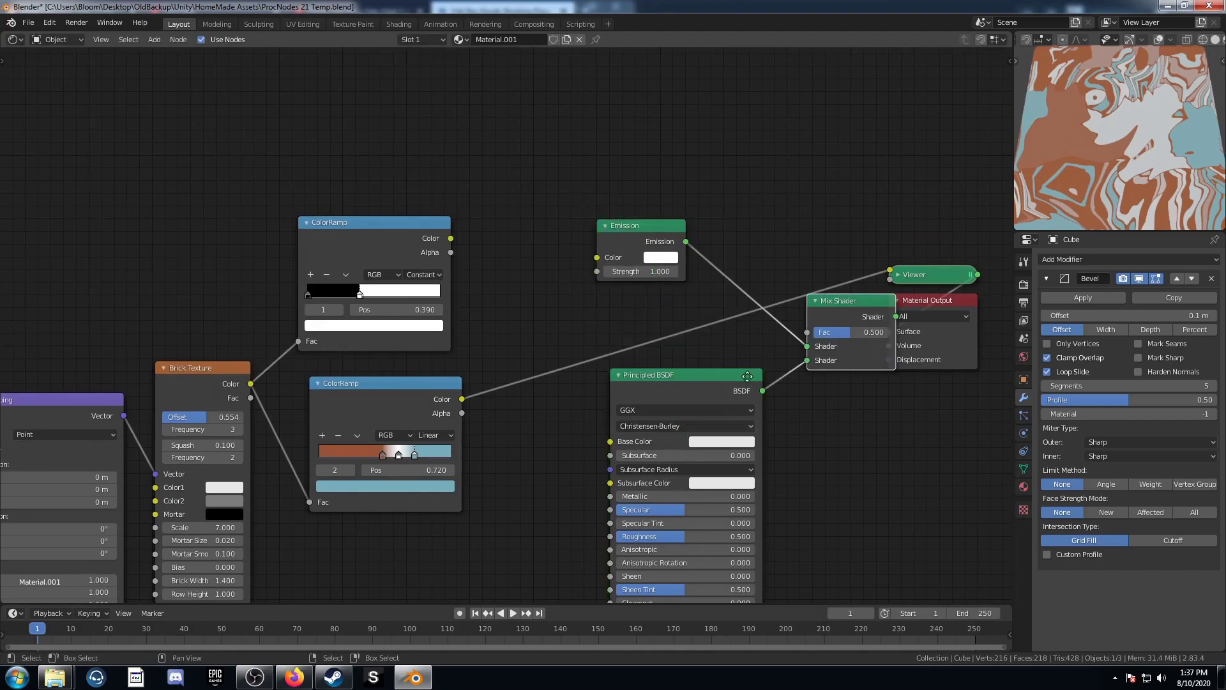
pyautogui.moveTo(848, 300); pyautogui.dragTo(770, 290, button='middle')
pyautogui.moveTo(770, 289); pyautogui.dragTo(745, 186)
pyautogui.moveTo(373, 227); pyautogui.dragTo(711, 218)
pyautogui.moveTo(566, 215); pyautogui.dragTo(561, 247)
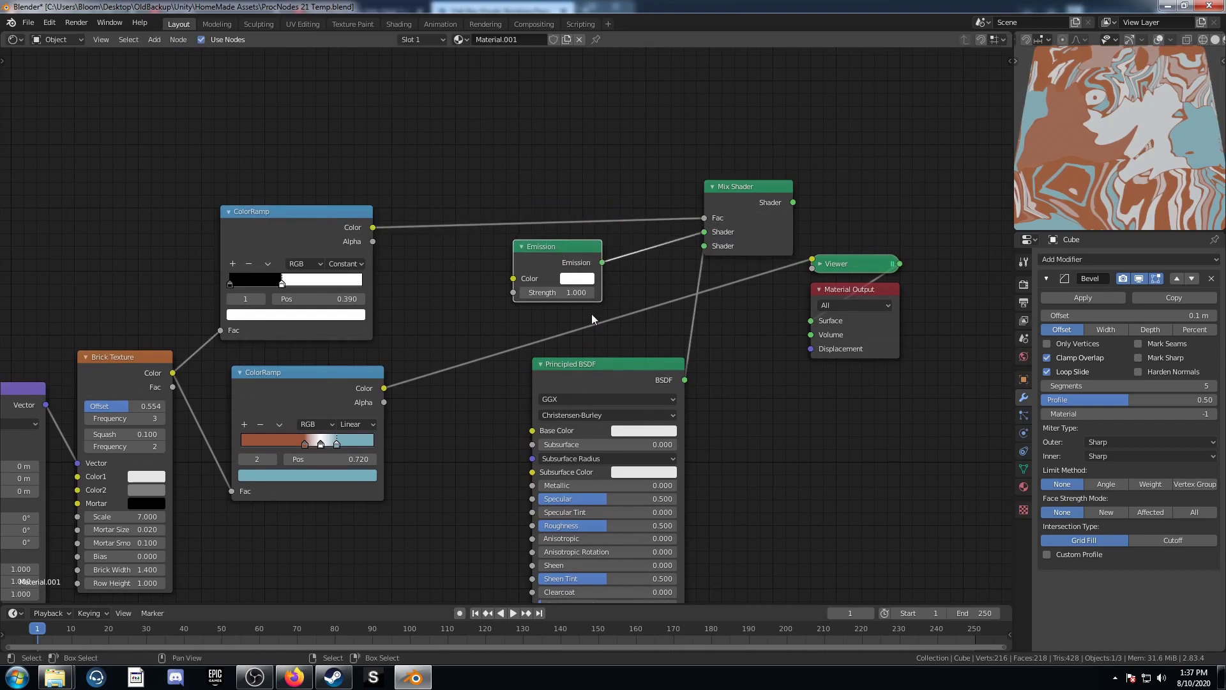
# Send the Mix Shader to the Material Output and link the three-stop ColorRamp's Color to the Principled Base Color.
pyautogui.moveTo(652, 299); pyautogui.dragTo(636, 259, button='middle')
pyautogui.keyDown('ctrl'); pyautogui.keyDown('shift'); pyautogui.click(729, 205); pyautogui.keyUp('shift'); pyautogui.keyUp('ctrl')
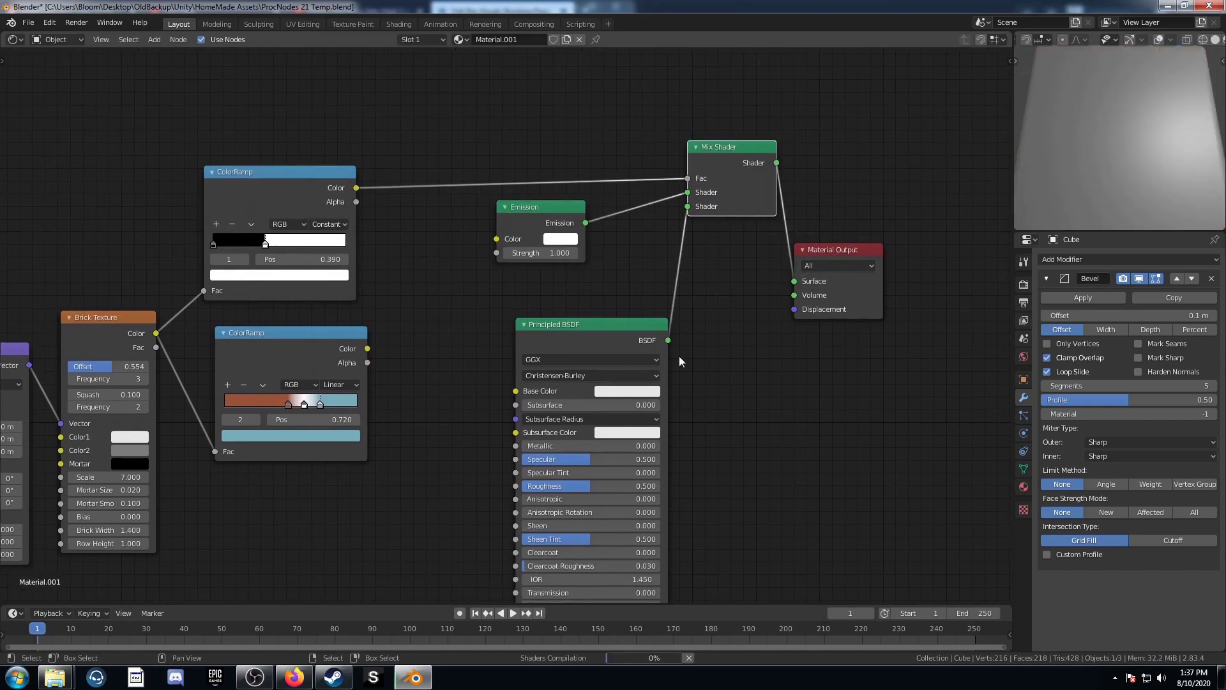
pyautogui.moveTo(364, 349); pyautogui.dragTo(514, 392)
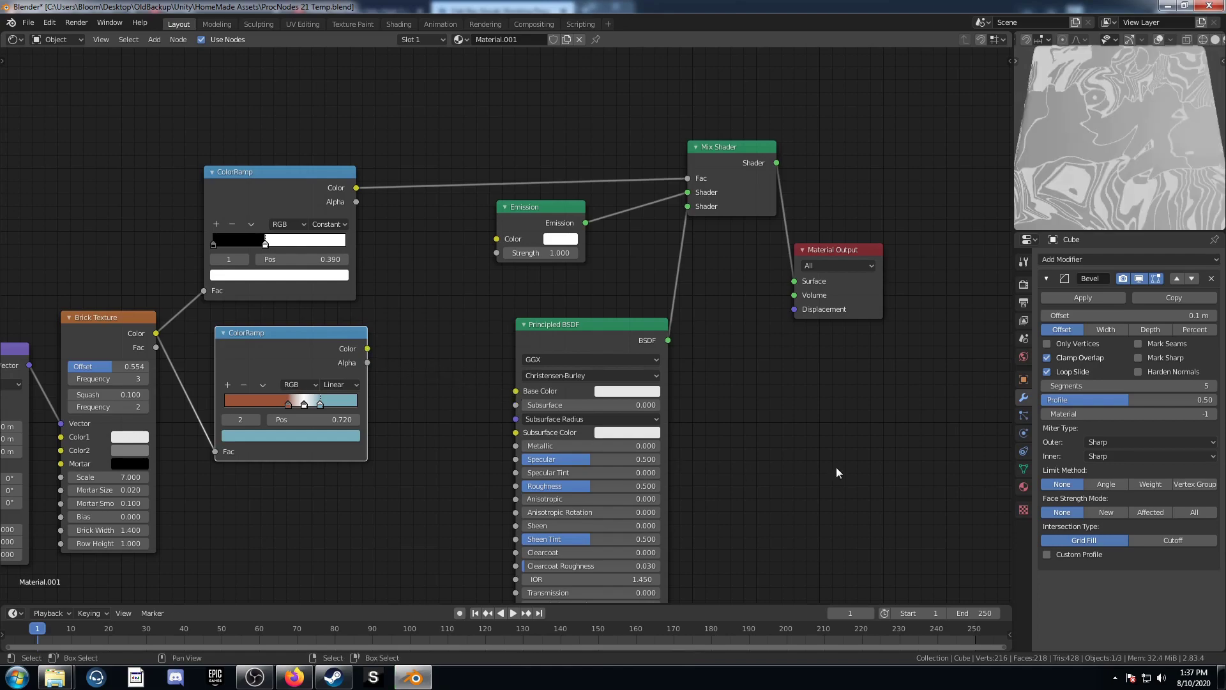
pyautogui.moveTo(368, 349); pyautogui.dragTo(526, 399)
# Add a Bump node below the three-stop ColorRamp.
pyautogui.scroll(-3, 511, 462)
pyautogui.moveTo(276, 479); pyautogui.dragTo(309, 384, button='middle')
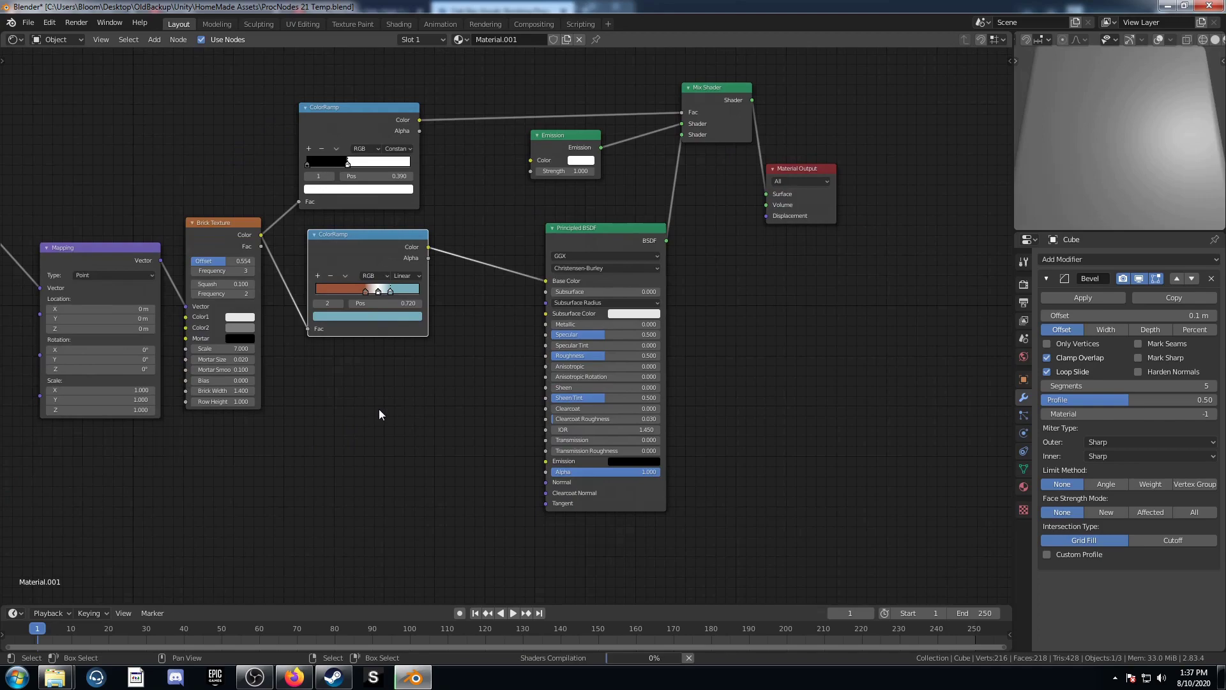
pyautogui.hotkey('shift', 'a')
pyautogui.click(379, 408)
pyautogui.write('bujmp')
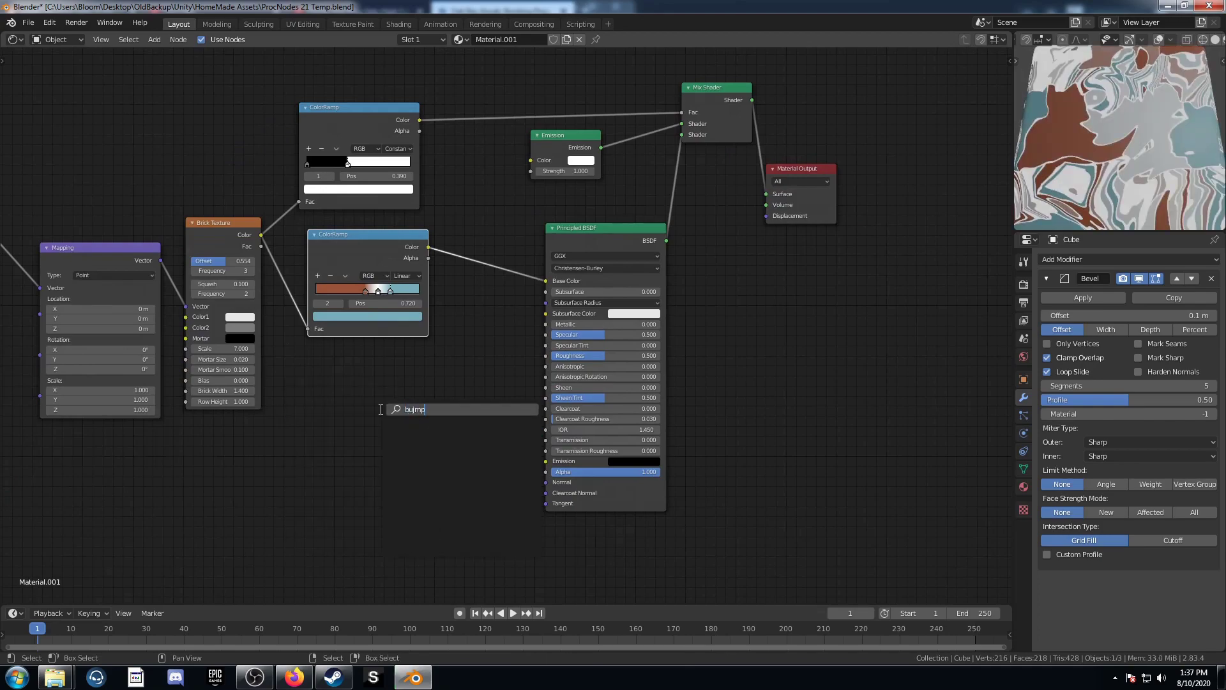
pyautogui.press('BackSpace')
pyautogui.press('BackSpace')
pyautogui.press('BackSpace')
pyautogui.write('mp')
pyautogui.press('Return')
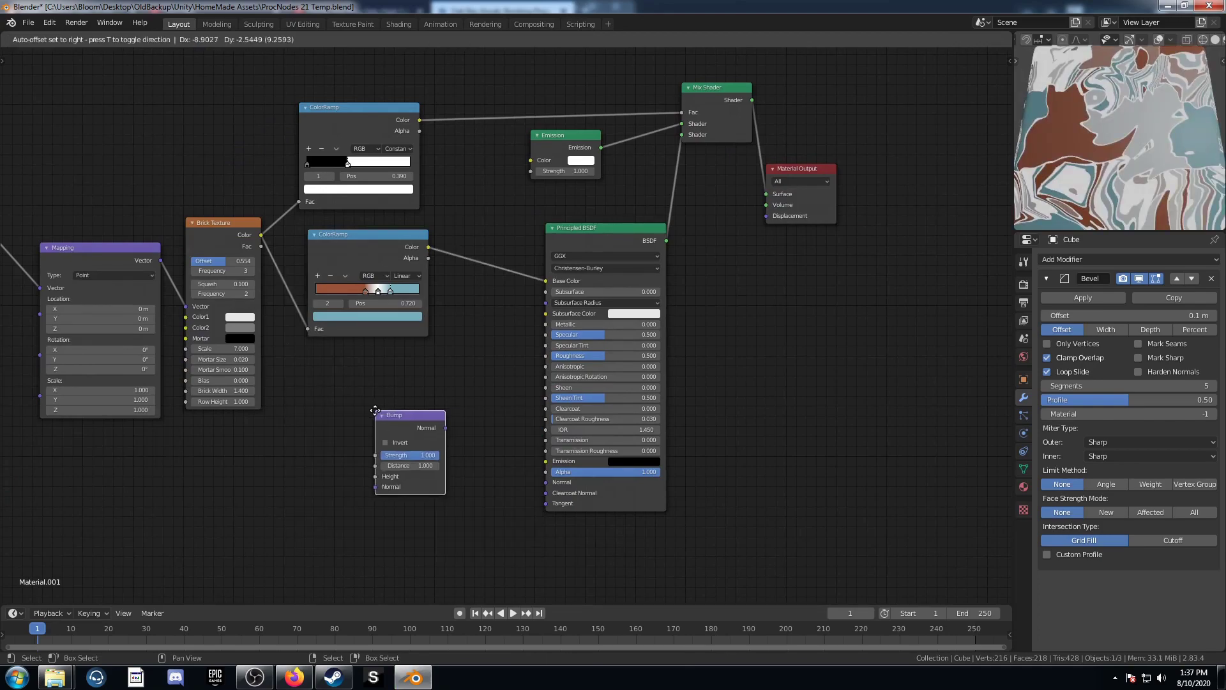
pyautogui.click(345, 372)
# Connect the Brick Texture's Color to the Bump Height and the Bump Normal to the Principled BSDF's Normal.
pyautogui.moveTo(259, 235); pyautogui.dragTo(344, 433)
pyautogui.scroll(1, 347, 436)
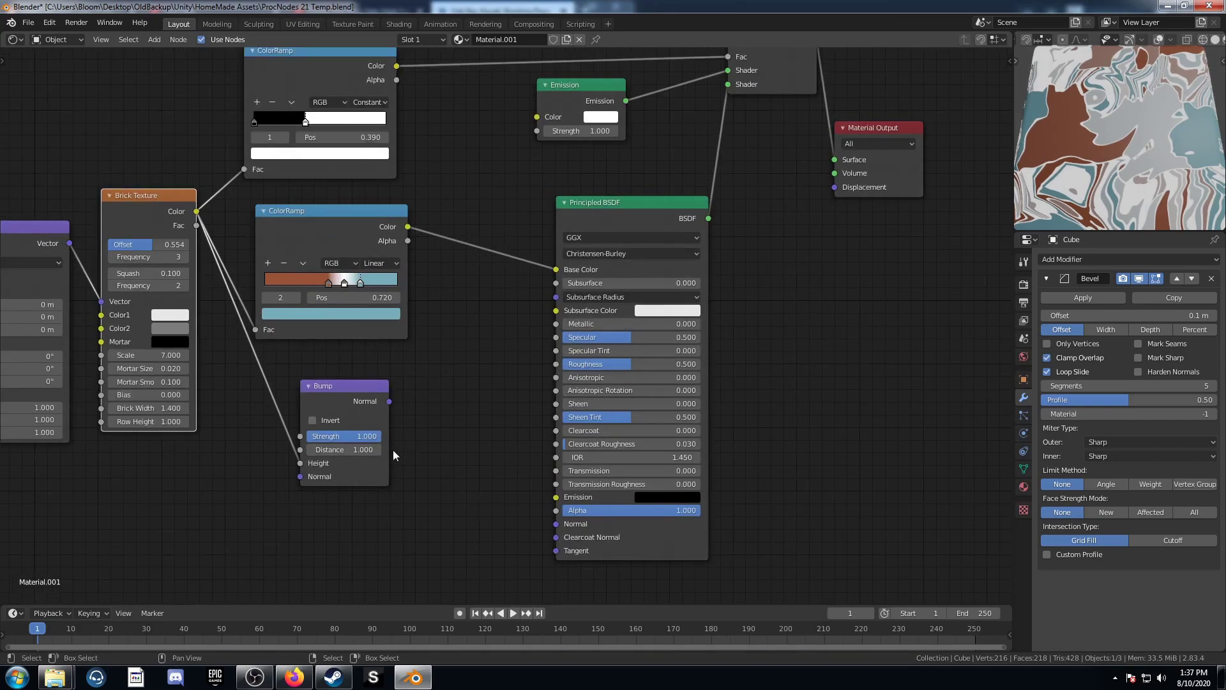
pyautogui.click(390, 403)
pyautogui.moveTo(390, 403); pyautogui.dragTo(556, 524)
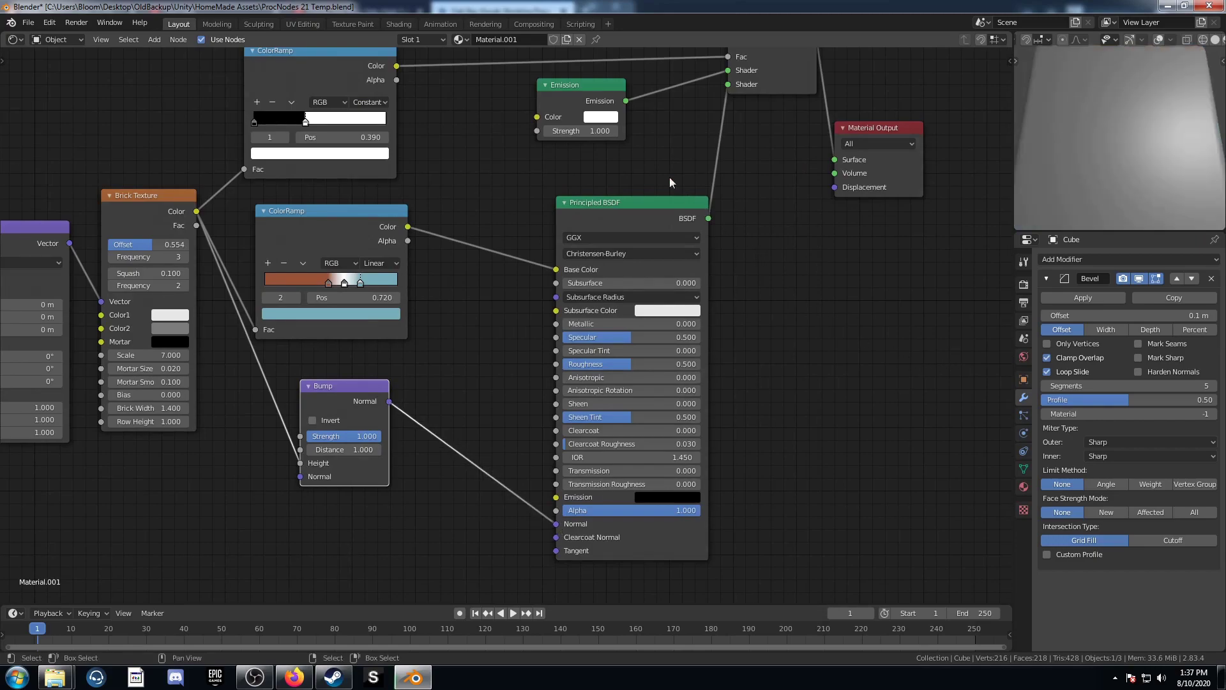
# Set the Emission color to a pale orange-yellow with hue 0.118 and saturation 0.446, and its strength to 1.3.
pyautogui.moveTo(655, 129); pyautogui.dragTo(604, 324, button='middle')
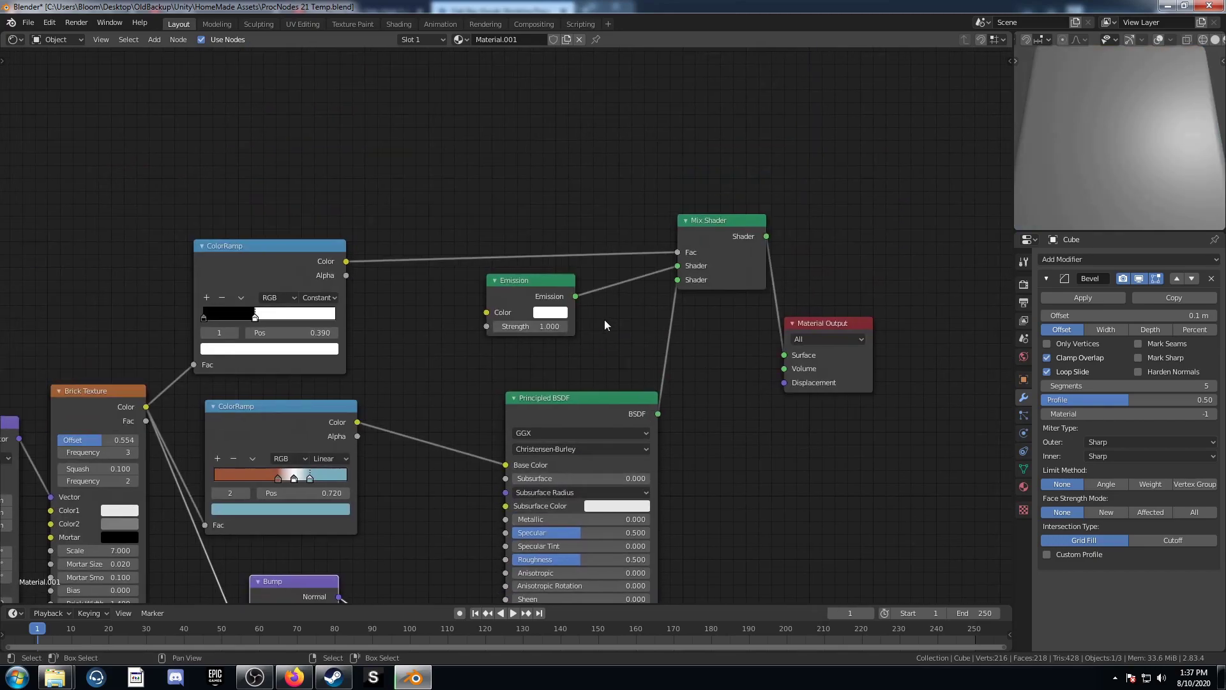
pyautogui.click(552, 313)
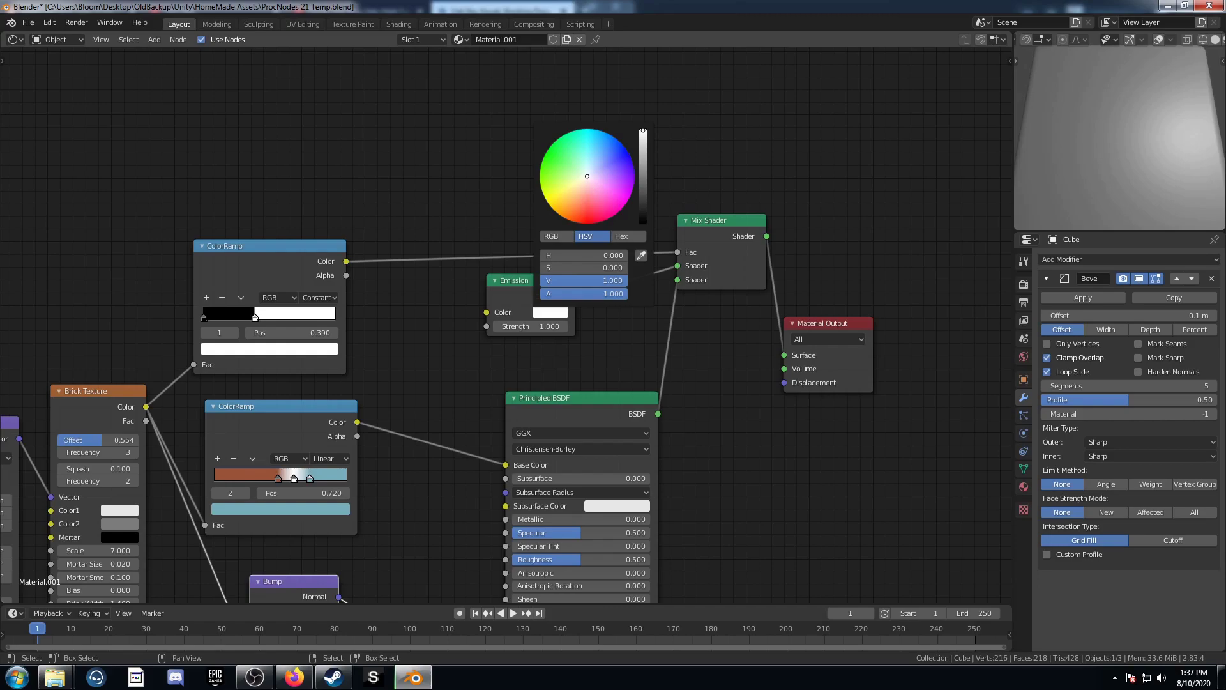
pyautogui.click(612, 211)
pyautogui.click(578, 187)
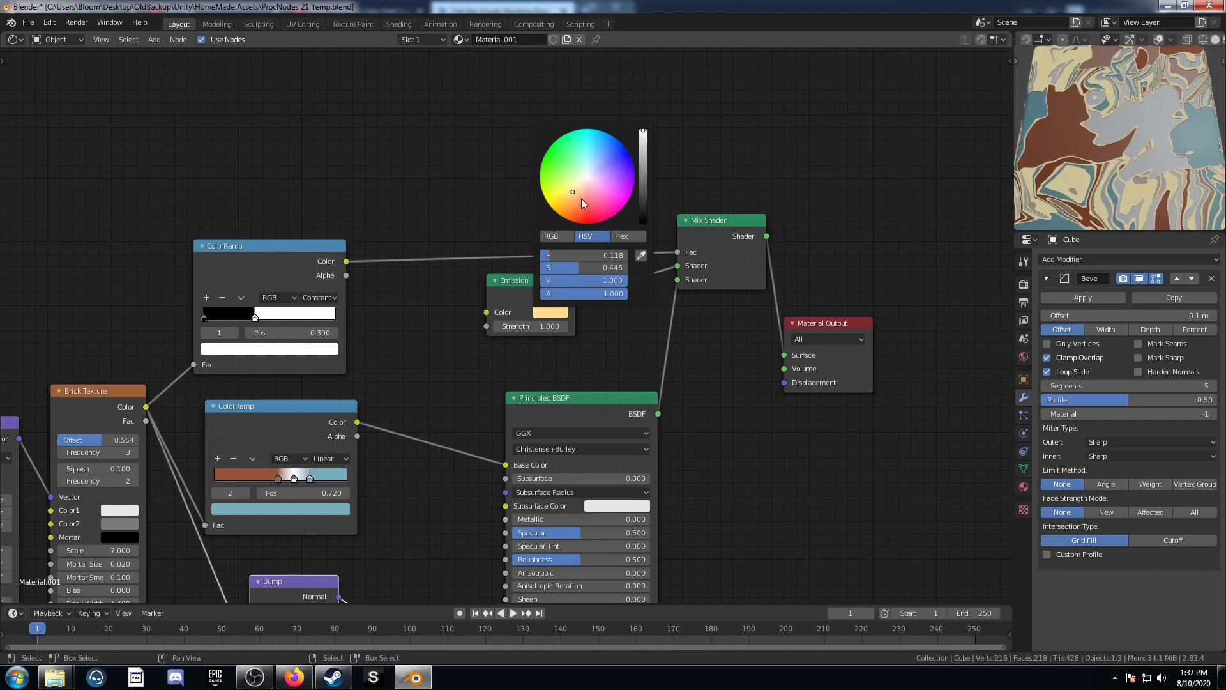
pyautogui.click(533, 326)
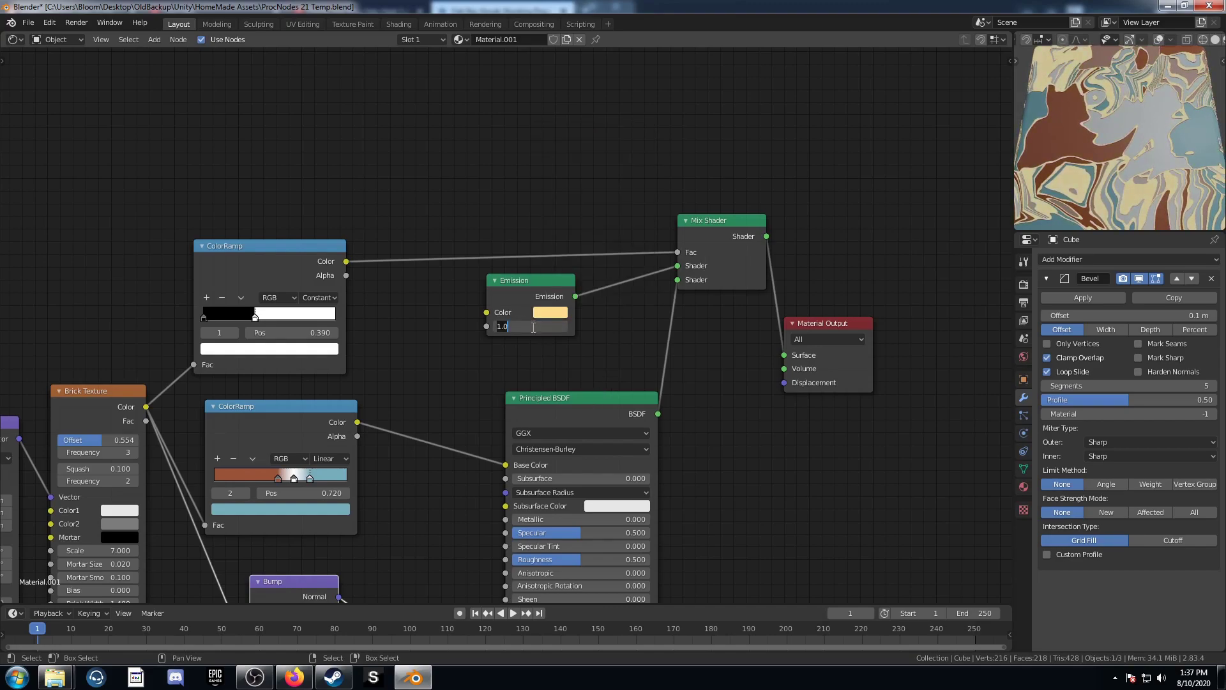
pyautogui.write('1.3')
pyautogui.press('Return')
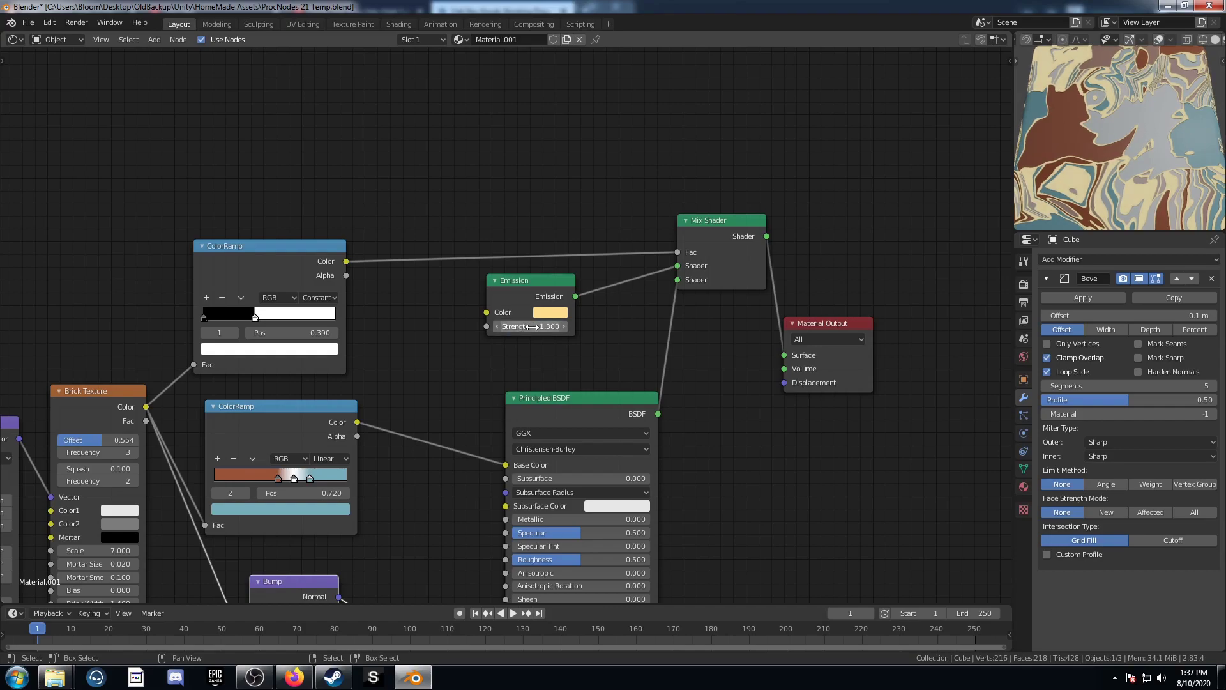
pyautogui.moveTo(1101, 167); pyautogui.dragTo(1101, 119, button='middle')
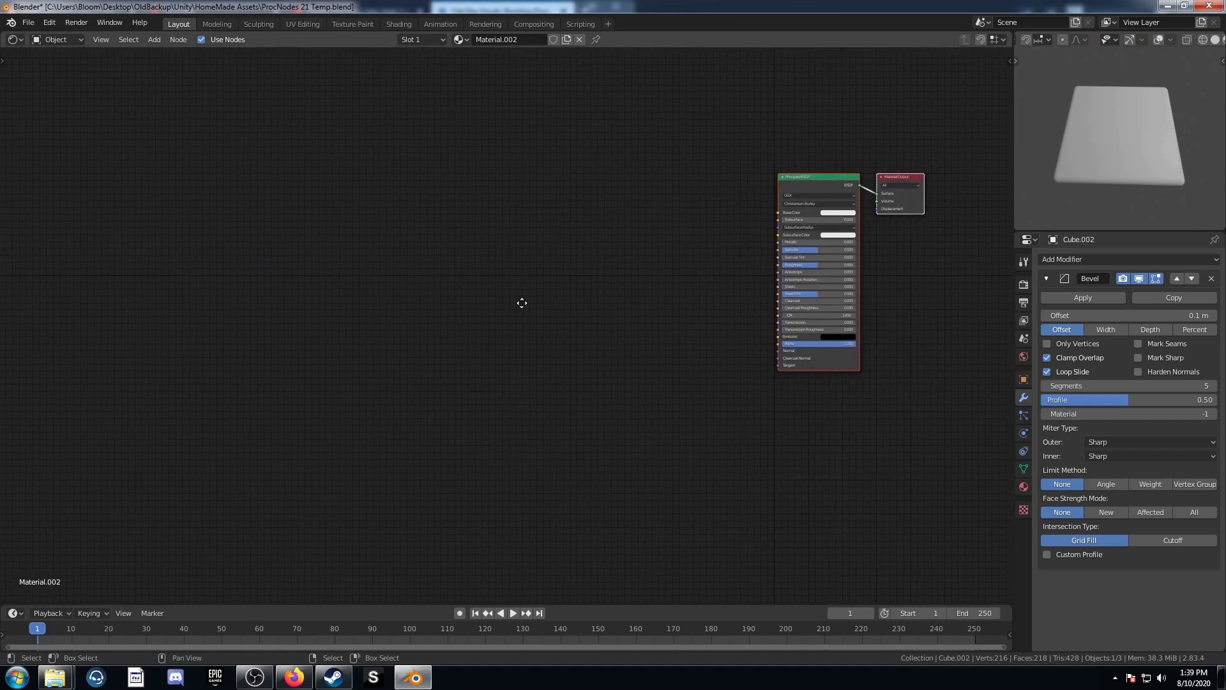
# Add a Brick Texture node well ahead of the Principled BSDF in Material.002.
pyautogui.hotkey('shift', 'a')
pyautogui.click(536, 302)
pyautogui.write('bri')
pyautogui.press('Return')
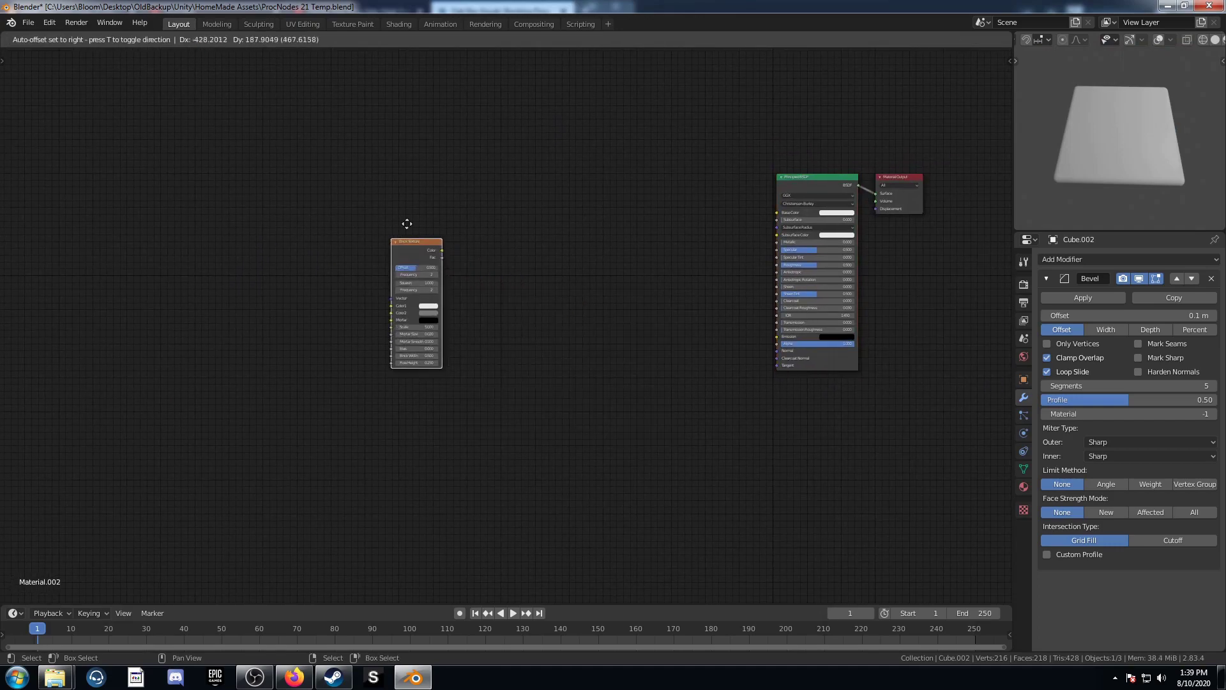
pyautogui.click(400, 218)
# Add a ColorRamp node and connect the Brick Texture's Color to its Fac input.
pyautogui.hotkey('shift', 'a')
pyautogui.click(574, 277)
pyautogui.write('colr')
pyautogui.press('Return')
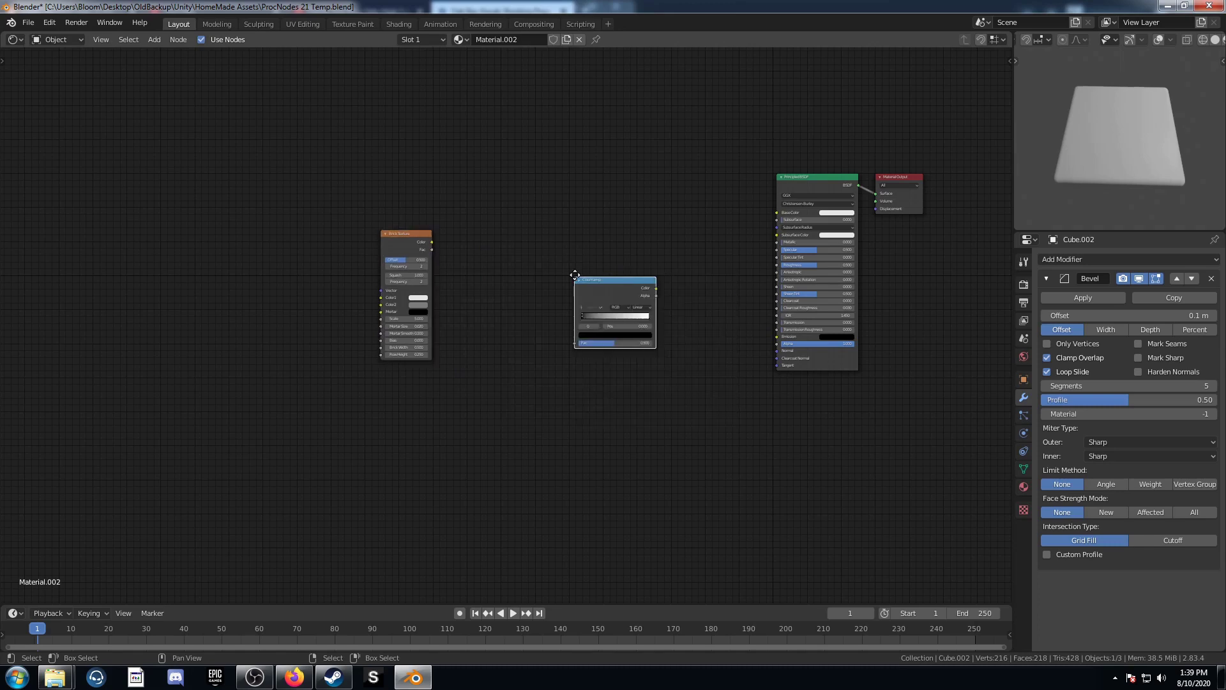
pyautogui.click(441, 245)
pyautogui.moveTo(441, 243); pyautogui.dragTo(475, 286)
# Attach Mapping and Texture Coordinate nodes to the Brick Texture and move the Texture Coordinate away to leave room between them.
pyautogui.scroll(2, 474, 321)
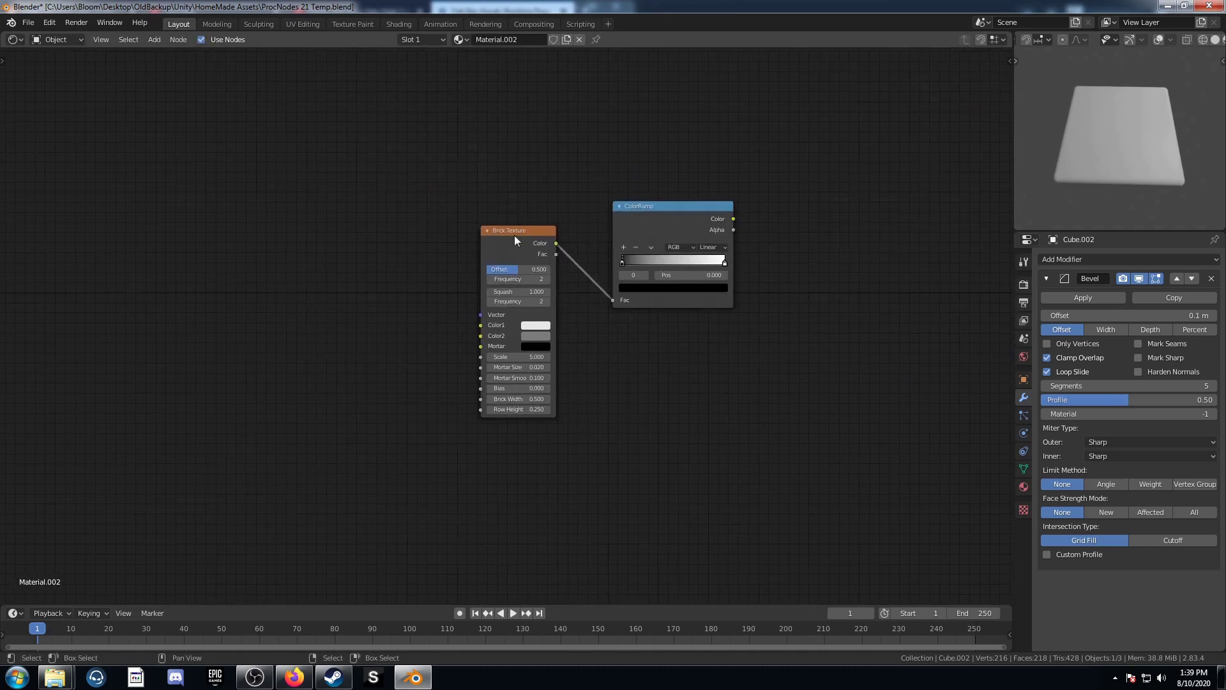
pyautogui.moveTo(517, 319); pyautogui.dragTo(583, 326, button='middle')
pyautogui.hotkey('ctrl', 't')
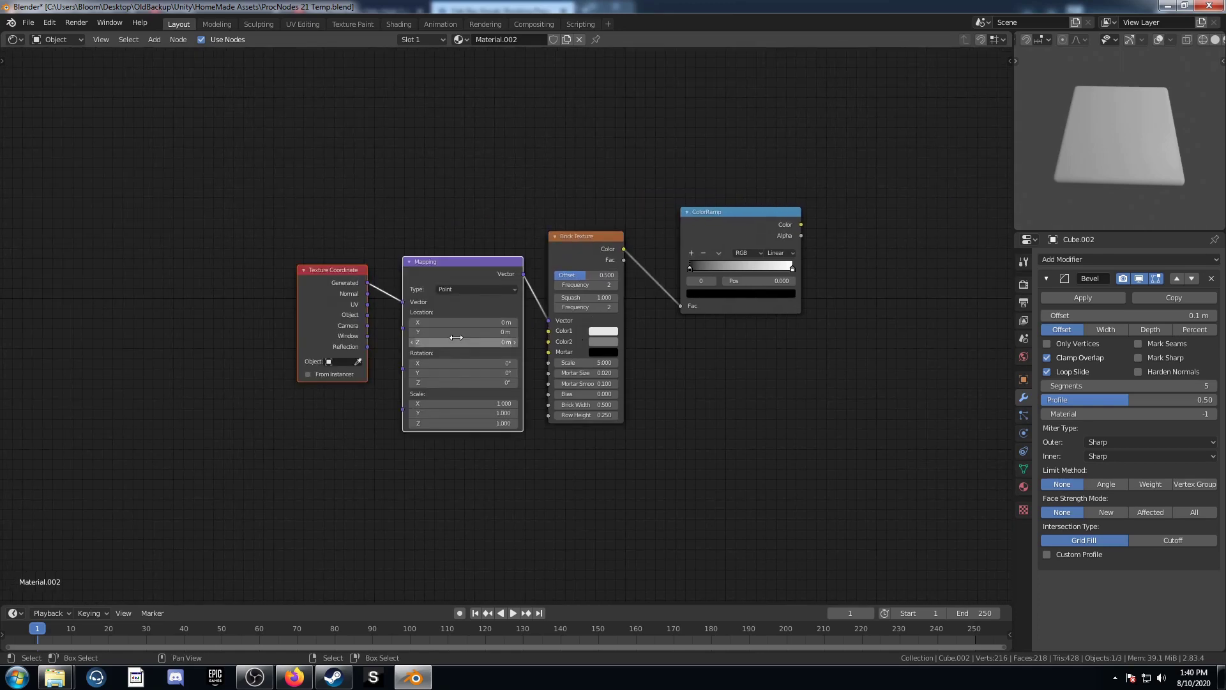
pyautogui.moveTo(390, 295); pyautogui.dragTo(524, 293, button='middle')
pyautogui.moveTo(477, 276); pyautogui.dragTo(223, 282)
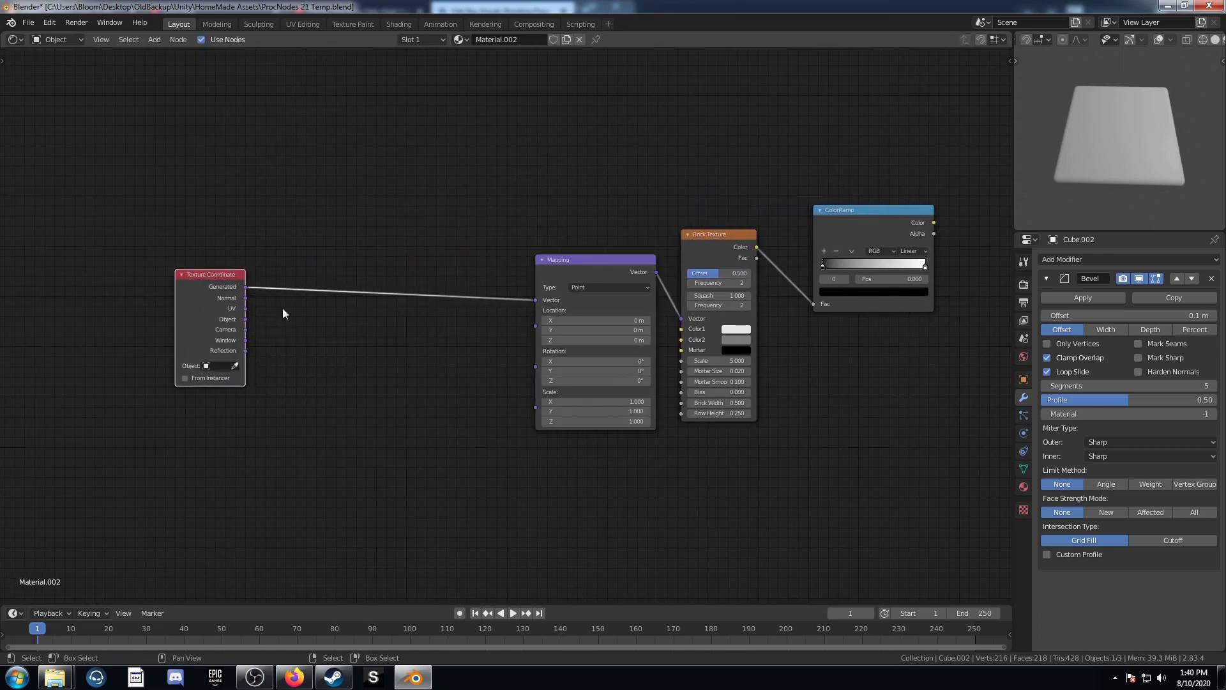
# Insert a Noise Texture into the link between the Texture Coordinate and Mapping nodes.
pyautogui.moveTo(333, 359); pyautogui.dragTo(410, 356, button='middle')
pyautogui.hotkey('shift', 'a')
pyautogui.click(385, 345)
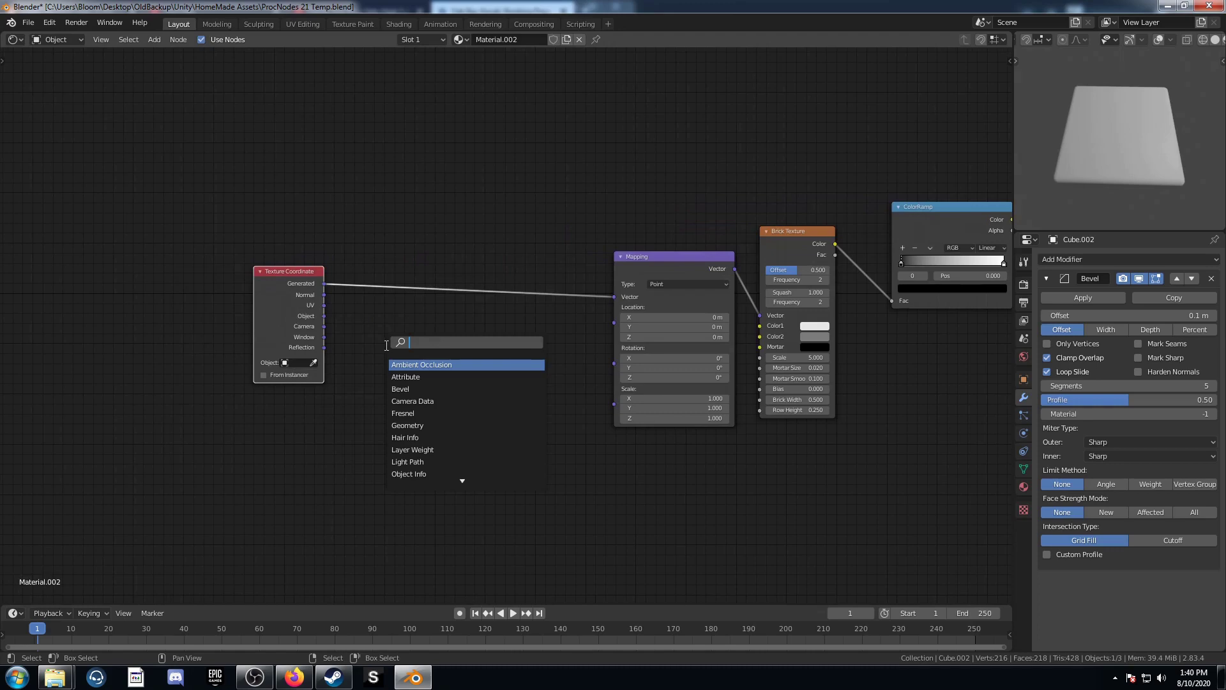
pyautogui.write('noise')
pyautogui.press('Return')
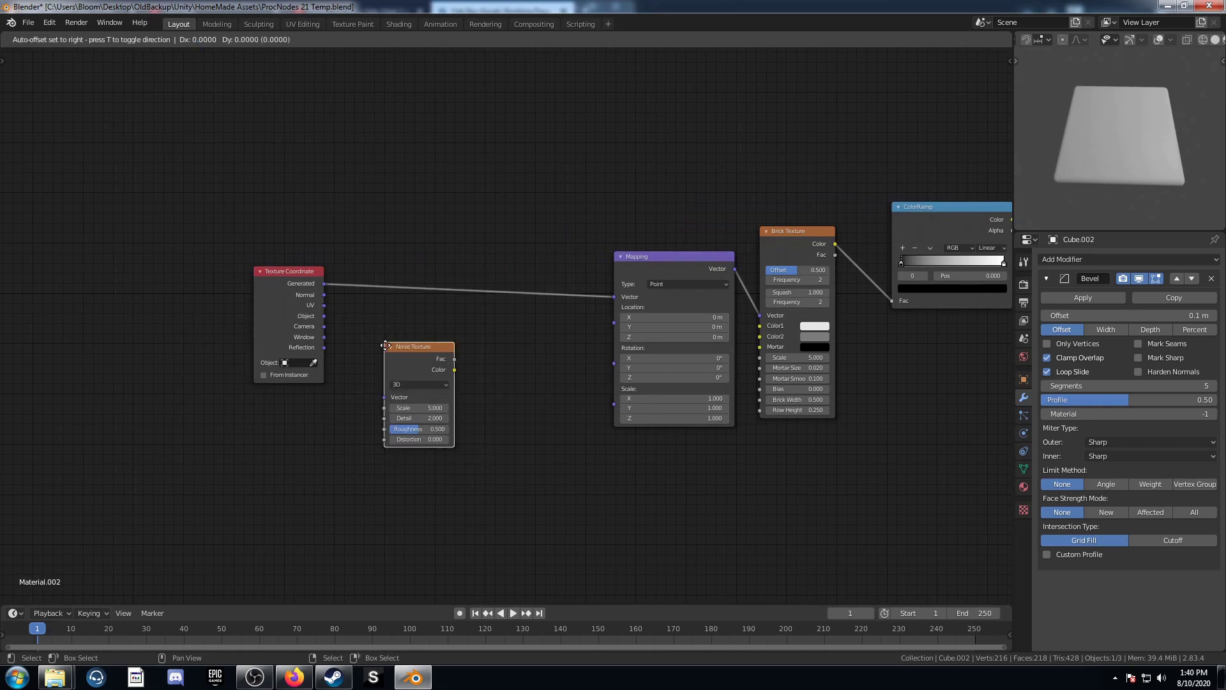
pyautogui.click(482, 246)
# Insert a Voronoi Texture between the Texture Coordinate and Noise Texture, and move the Noise Texture up beside it.
pyautogui.hotkey('shift', 'a')
pyautogui.write('voro')
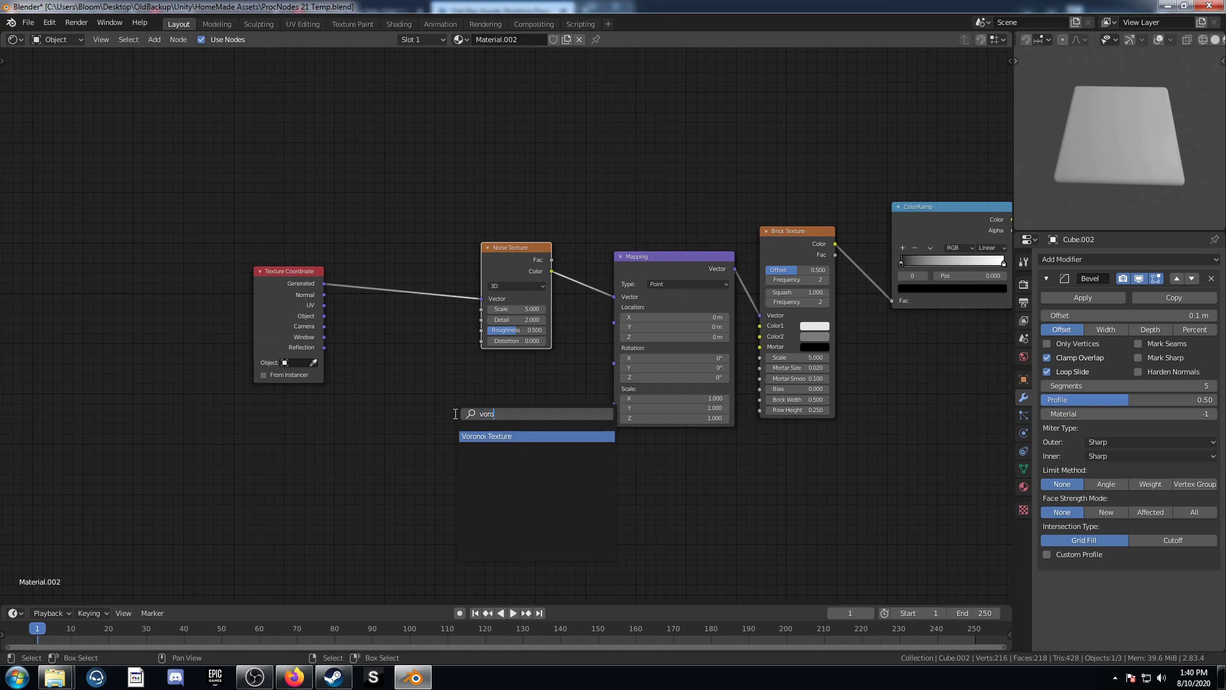
pyautogui.press('Return')
pyautogui.click(369, 123)
pyautogui.moveTo(511, 249); pyautogui.dragTo(533, 144)
# Insert a Mix color node between the Voronoi and Noise textures, and a duplicate between the Noise Texture and Mapping.
pyautogui.hotkey('shift', 'a')
pyautogui.write('m')
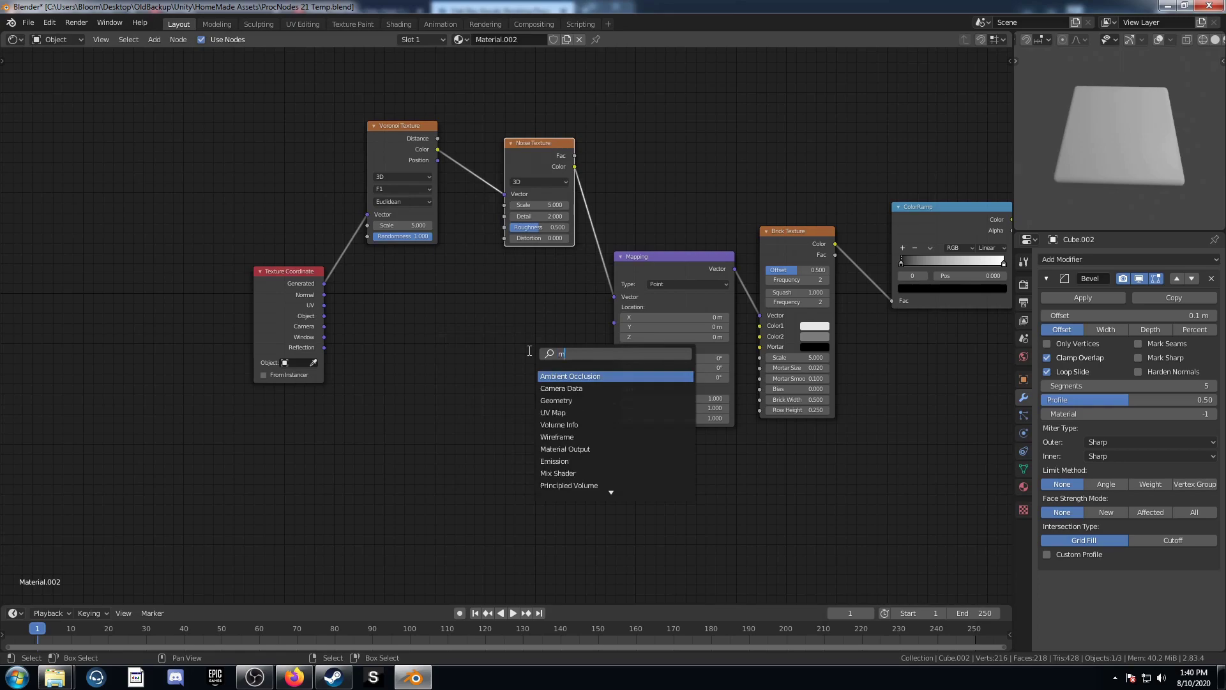
pyautogui.write('ix')
pyautogui.press('Return')
pyautogui.click(474, 149)
pyautogui.hotkey('shift', 'd')
pyautogui.click(691, 198)
# Connect the Texture Coordinate's Generated output to the Color2 input of both Mix nodes.
pyautogui.moveTo(324, 285); pyautogui.dragTo(478, 228)
pyautogui.moveTo(324, 284); pyautogui.dragTo(702, 251)
pyautogui.moveTo(757, 351); pyautogui.dragTo(589, 405, button='middle')
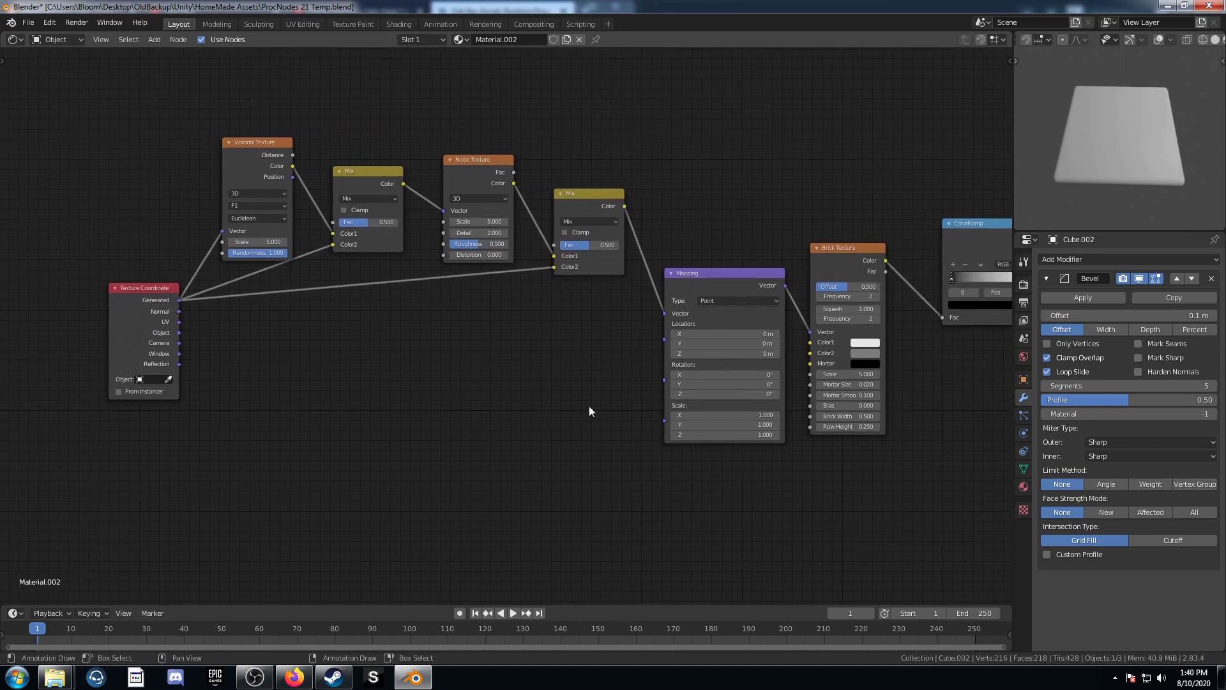
# Set the Voronoi Texture's scale to 4.6.
pyautogui.moveTo(439, 358); pyautogui.dragTo(458, 374, button='middle')
pyautogui.scroll(5, 361, 362)
pyautogui.moveTo(361, 362); pyautogui.dragTo(400, 449, button='middle')
pyautogui.click(276, 297)
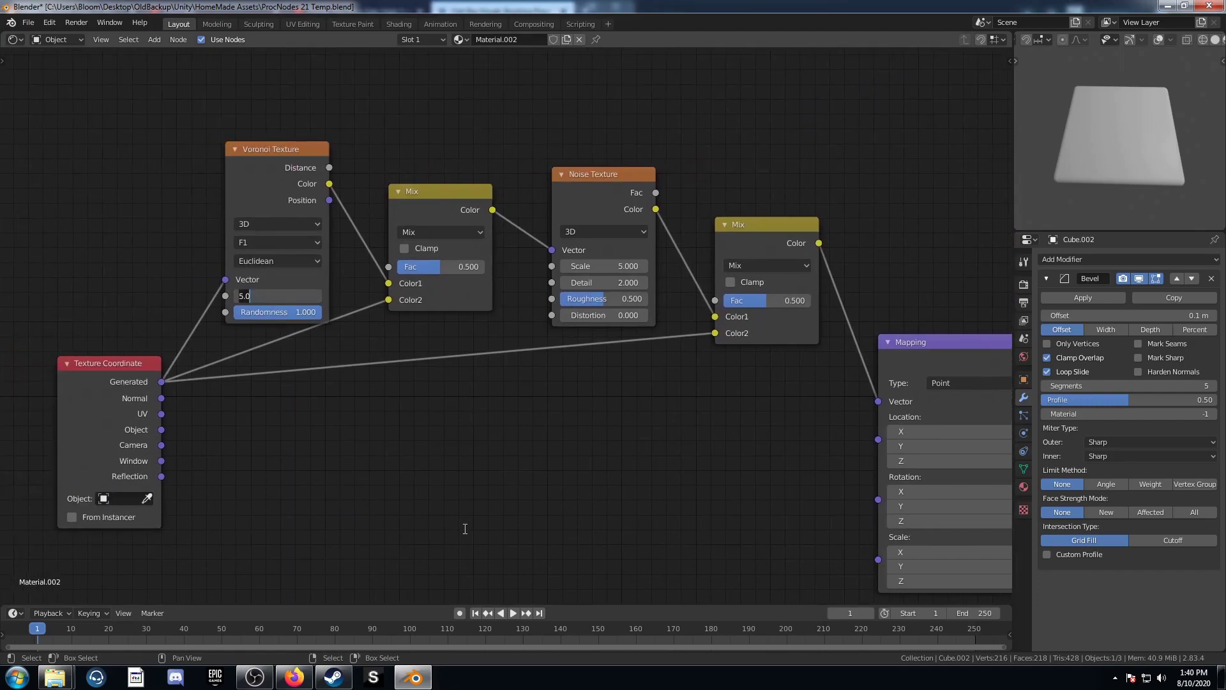
pyautogui.write('43')
pyautogui.press('Return')
# Set the Fac of the Mix node after the Voronoi Texture to 0.7.
pyautogui.doubleClick(464, 270)
pyautogui.press('BackSpace')
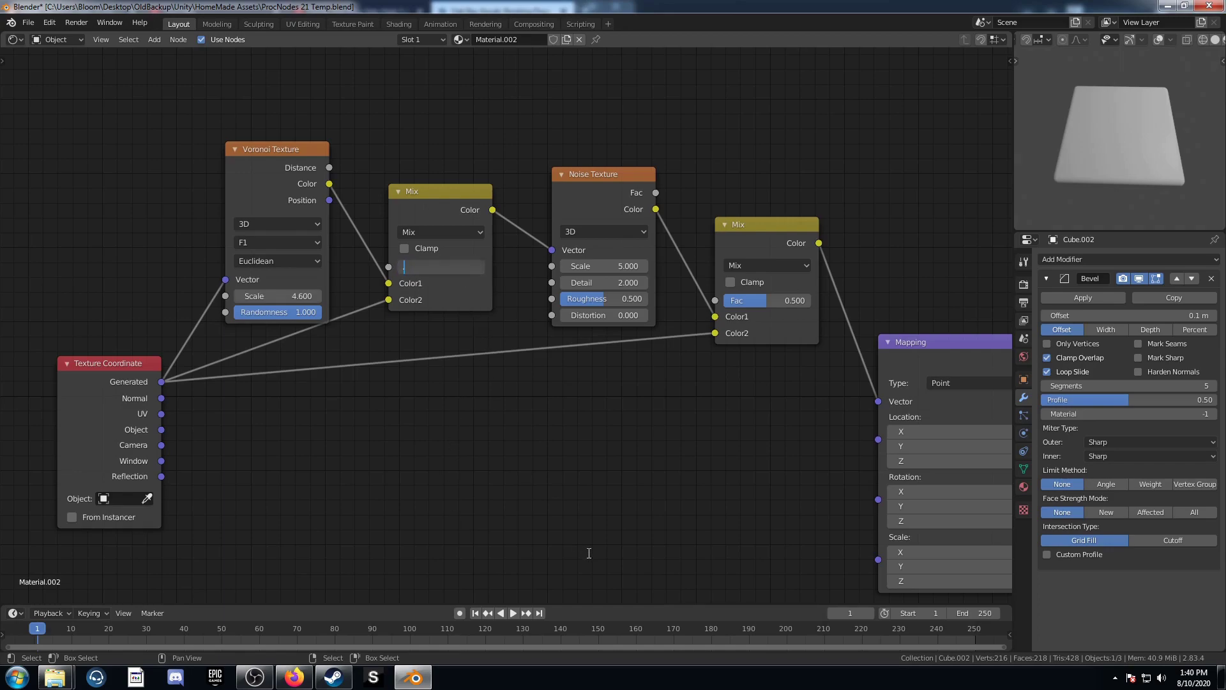
pyautogui.press('Return')
# Set the Noise Texture's scale to 0.7.
pyautogui.doubleClick(603, 266)
pyautogui.write('.7')
pyautogui.press('Return')
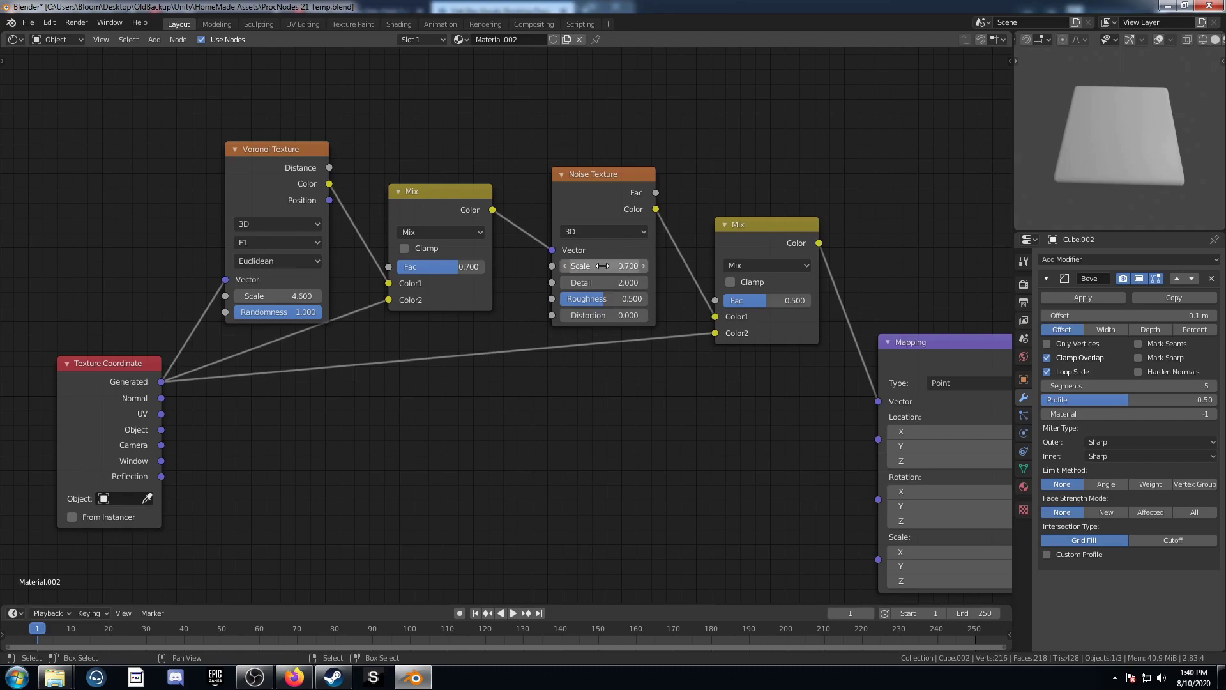
# Preview the ColorRamp's color output on the slab.
pyautogui.scroll(-2, 765, 213)
pyautogui.keyDown('ctrl'); pyautogui.hscroll(5, 700, 308); pyautogui.keyUp('ctrl')
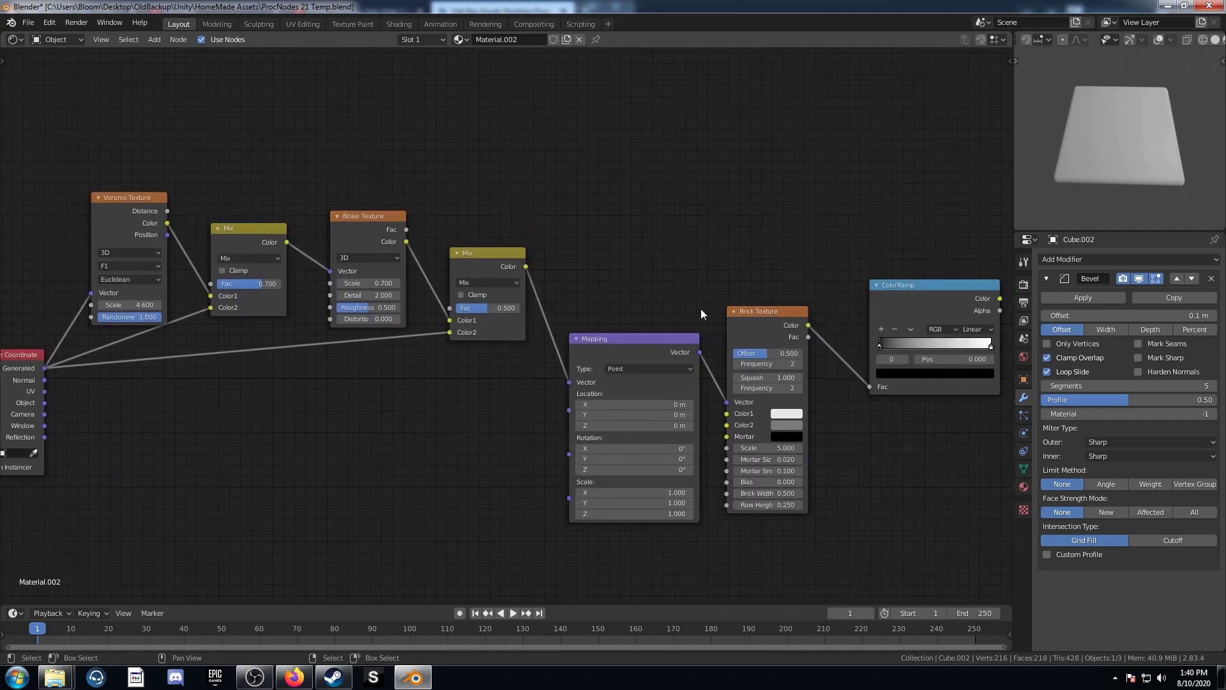
pyautogui.keyDown('ctrl'); pyautogui.keyDown('shift'); pyautogui.click(903, 289); pyautogui.keyUp('shift'); pyautogui.keyUp('ctrl')
# Connect the Voronoi Texture's Distance output to the Color1 input of the Mix node following it.
pyautogui.scroll(4, 439, 293)
pyautogui.moveTo(330, 298); pyautogui.dragTo(499, 339, button='middle')
pyautogui.scroll(3, 412, 316)
pyautogui.moveTo(248, 154); pyautogui.dragTo(322, 301)
# Set the Fac of the Mix node after the Noise Texture to 0.167.
pyautogui.keyDown('ctrl'); pyautogui.hscroll(1, 529, 320); pyautogui.keyUp('ctrl')
pyautogui.moveTo(528, 320); pyautogui.dragTo(401, 313, button='middle')
pyautogui.scroll(3, 456, 347)
pyautogui.moveTo(462, 343); pyautogui.dragTo(547, 354, button='middle')
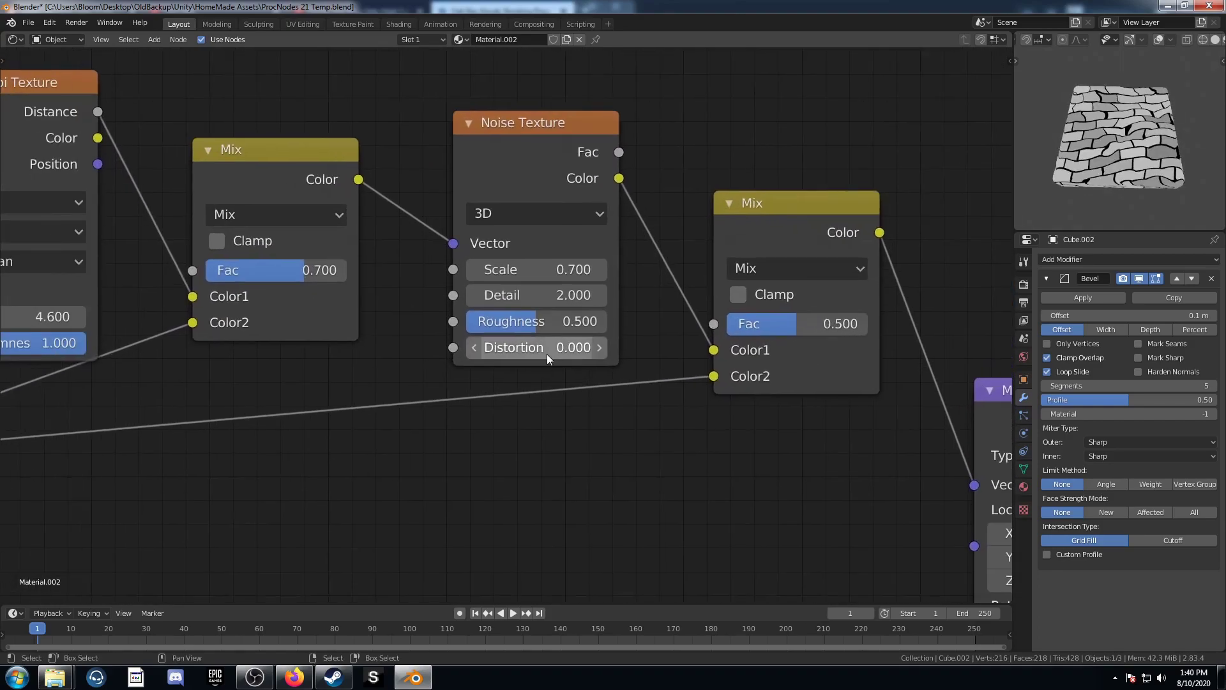
pyautogui.scroll(-4, 562, 360)
pyautogui.moveTo(761, 330); pyautogui.dragTo(711, 310, button='middle')
pyautogui.click(682, 306)
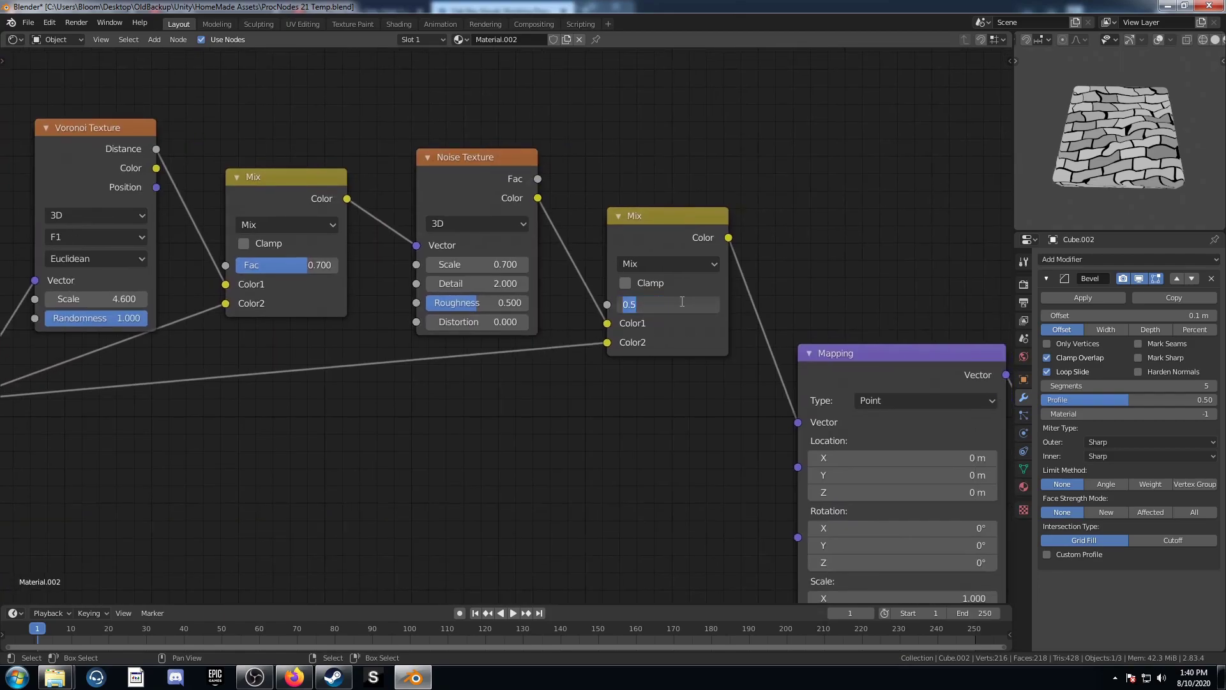
pyautogui.write('.')
pyautogui.press('Return')
# Set the Brick Texture's Offset to 0.554.
pyautogui.scroll(-5, 516, 342)
pyautogui.moveTo(664, 354); pyautogui.dragTo(412, 295, button='middle')
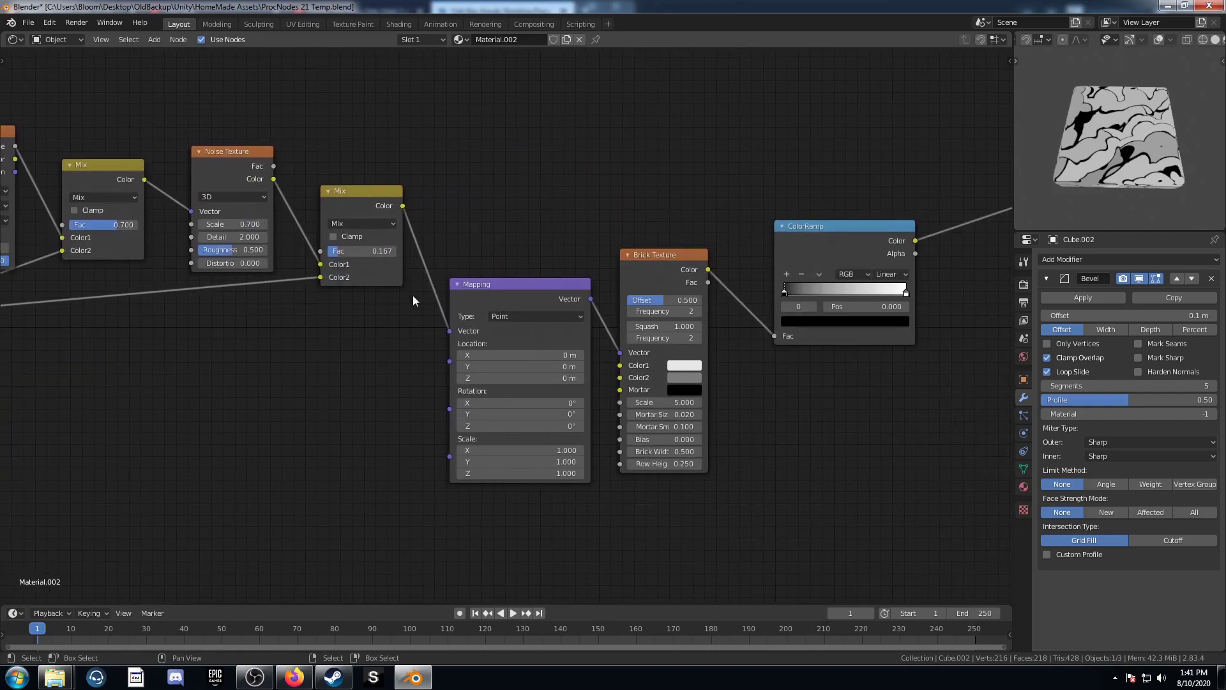
pyautogui.scroll(2, 413, 295)
pyautogui.moveTo(748, 335); pyautogui.dragTo(608, 316, button='middle')
pyautogui.moveTo(792, 304); pyautogui.dragTo(742, 304, button='middle')
pyautogui.doubleClick(530, 278)
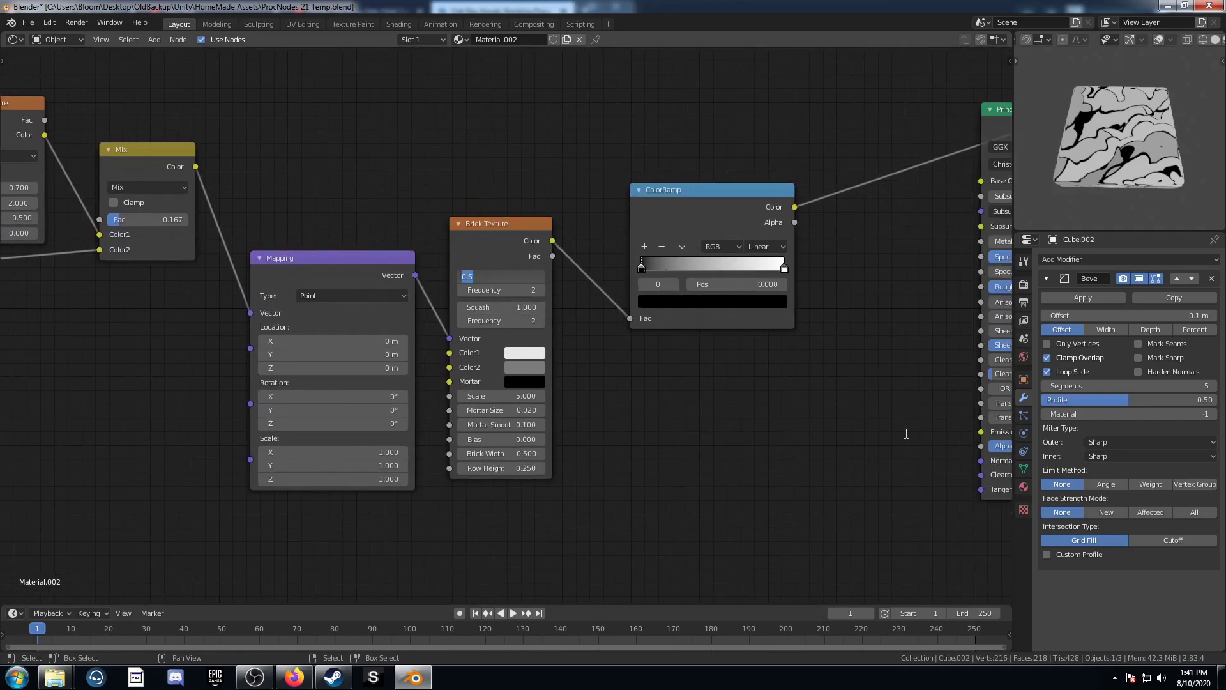
pyautogui.press('BackSpace')
pyautogui.write('.554')
pyautogui.press('Tab')
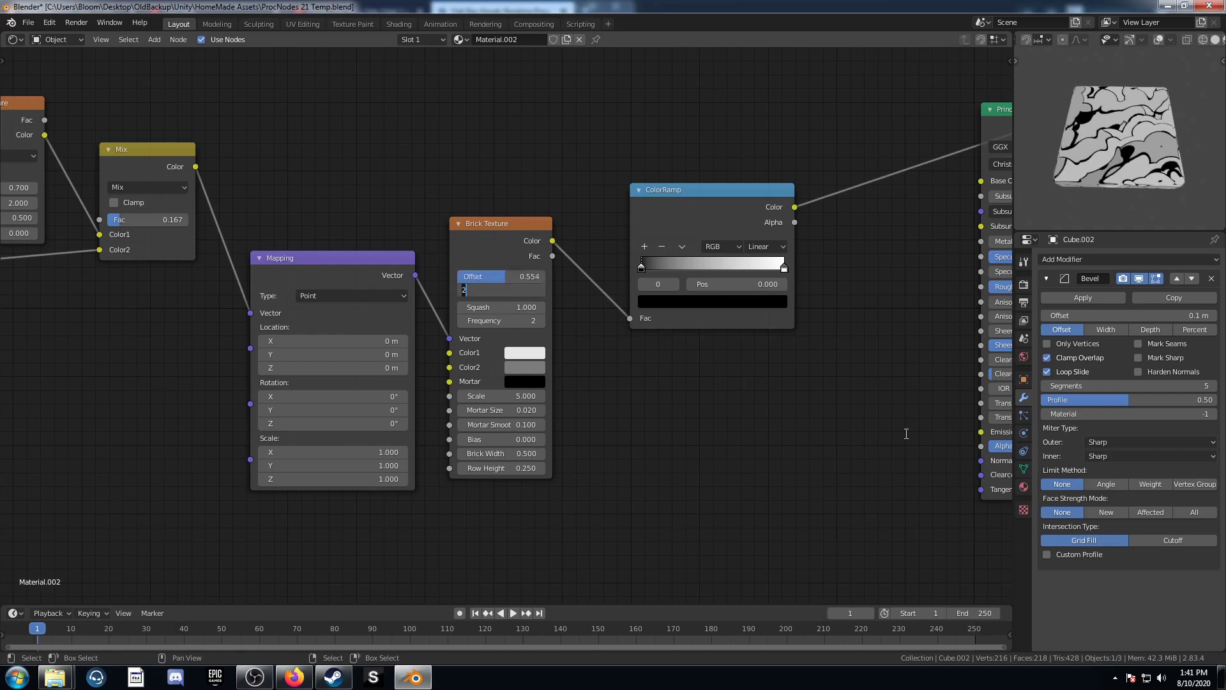
# Set the Brick Texture's offset Frequency to 3 and its Squash to 0.1.
pyautogui.write('3')
pyautogui.press('Tab')
pyautogui.write('.1')
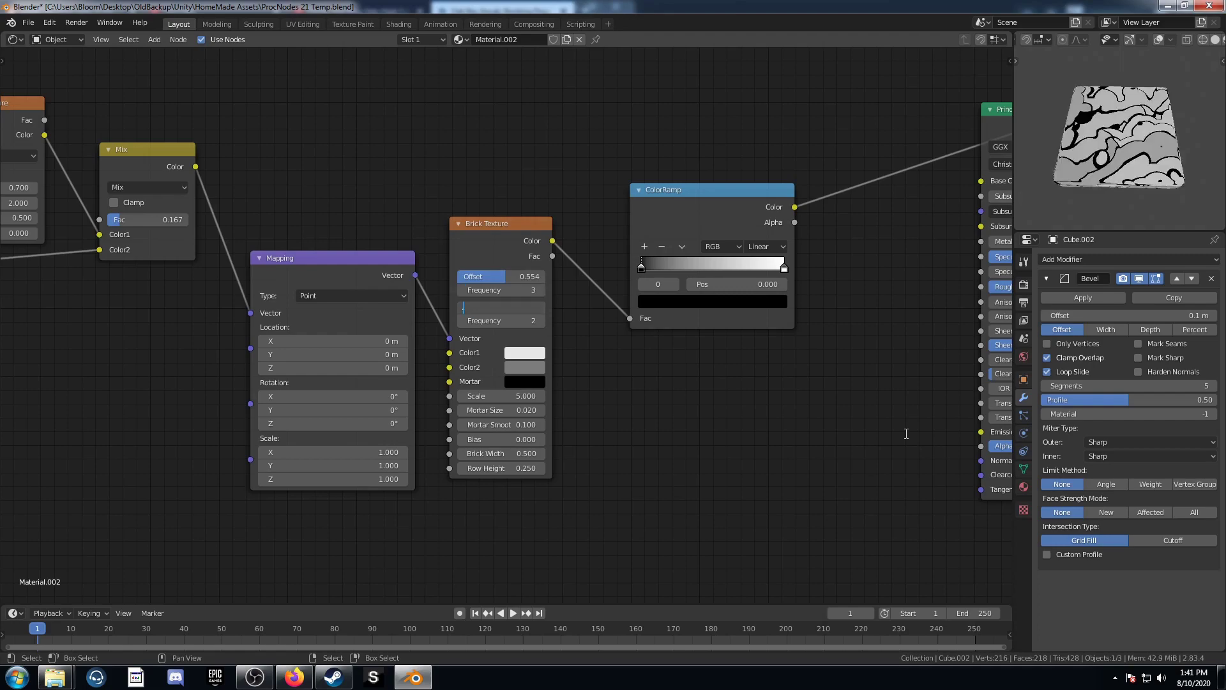
pyautogui.press('Tab')
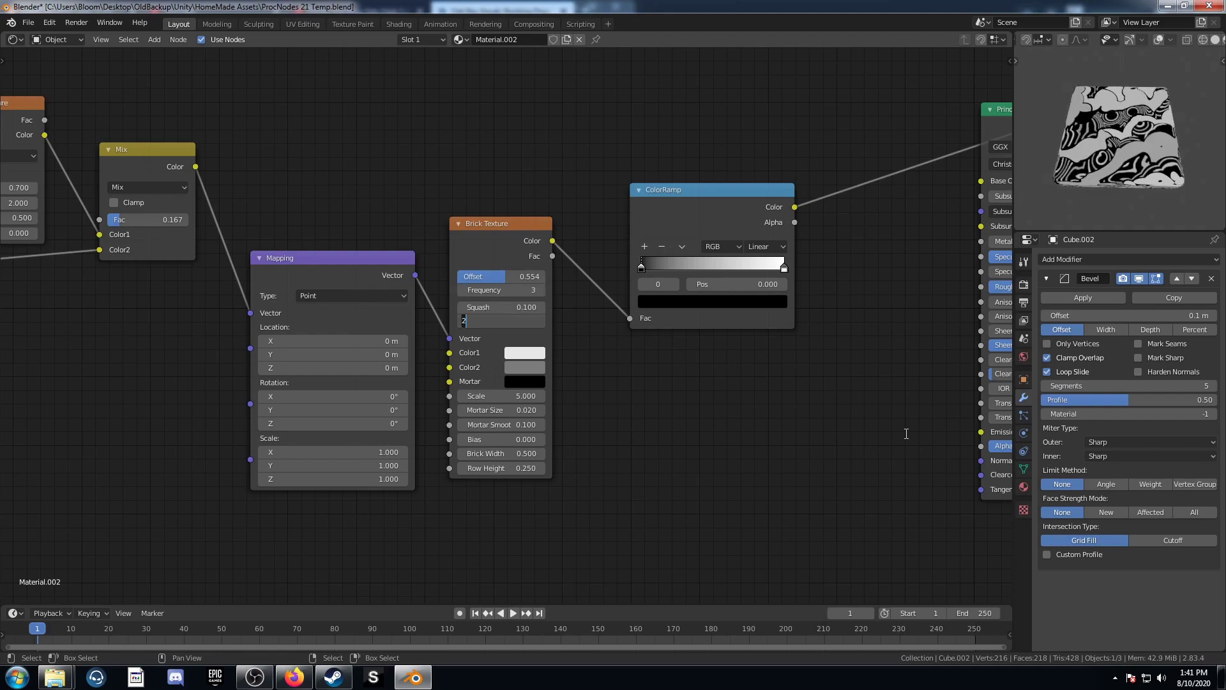
pyautogui.press('Tab')
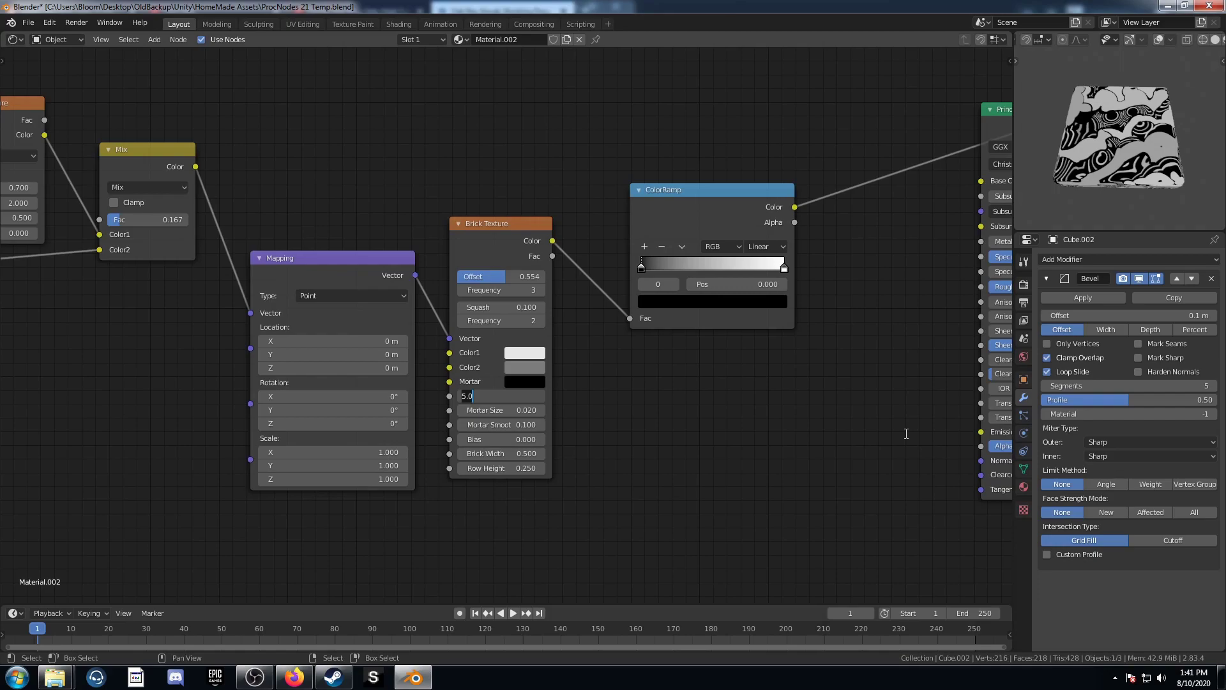
# Set the Brick Texture's Scale to 20, Brick Width to 1.4 and Row Height to 1.
pyautogui.write('20')
pyautogui.press('Tab')
pyautogui.press('Tab')
pyautogui.press('Tab')
pyautogui.press('Tab')
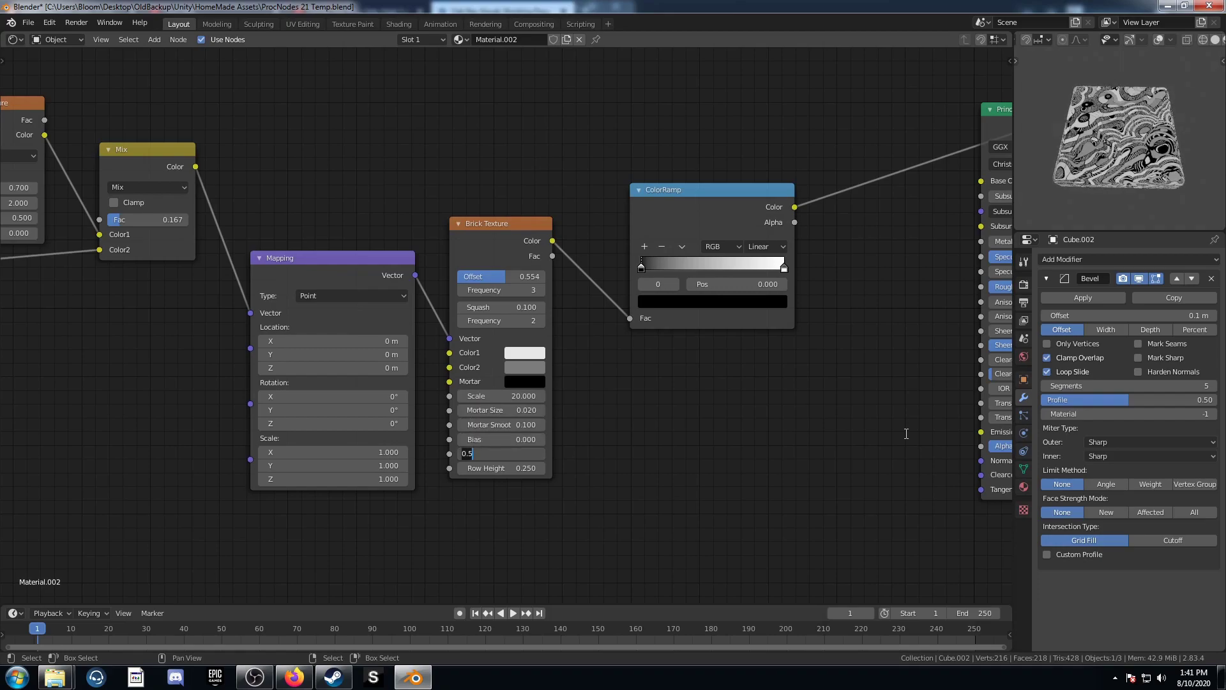
pyautogui.write('1.4')
pyautogui.press('Tab')
pyautogui.write('1')
pyautogui.press('Return')
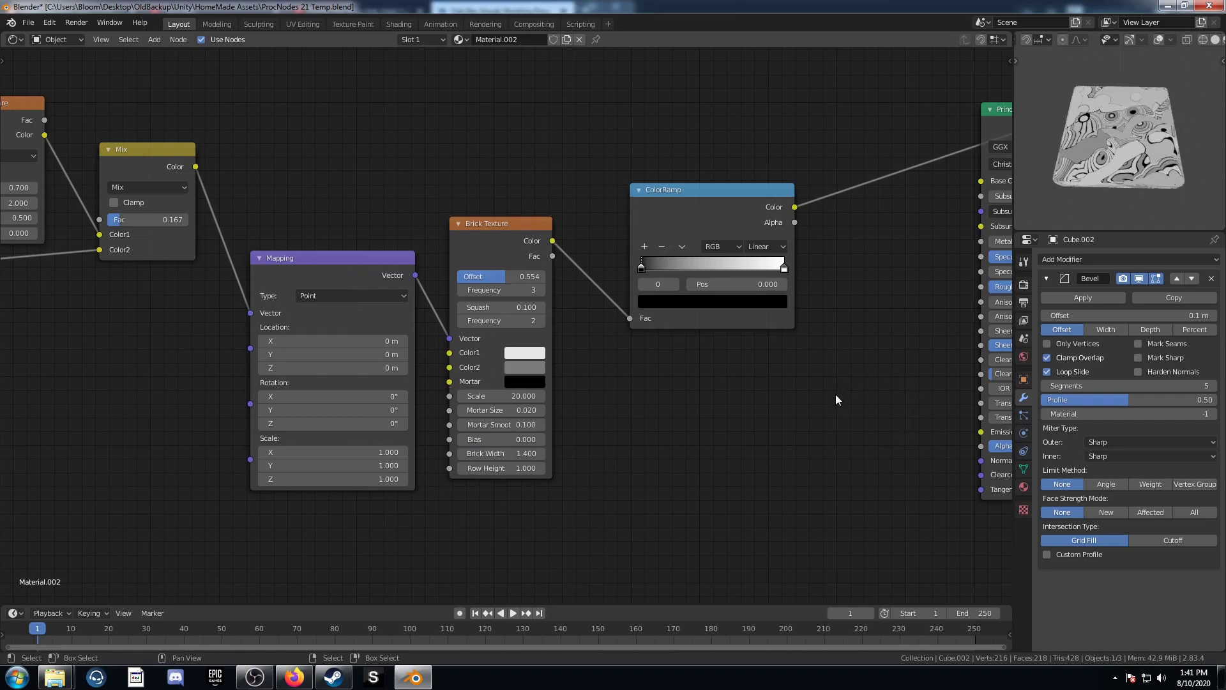
# Add a middle stop to the ColorRamp and set the black stop's position to 0.48.
pyautogui.scroll(3, 660, 363)
pyautogui.moveTo(660, 363); pyautogui.dragTo(595, 427, button='middle')
pyautogui.scroll(3, 601, 416)
pyautogui.moveTo(606, 379); pyautogui.dragTo(560, 394, button='middle')
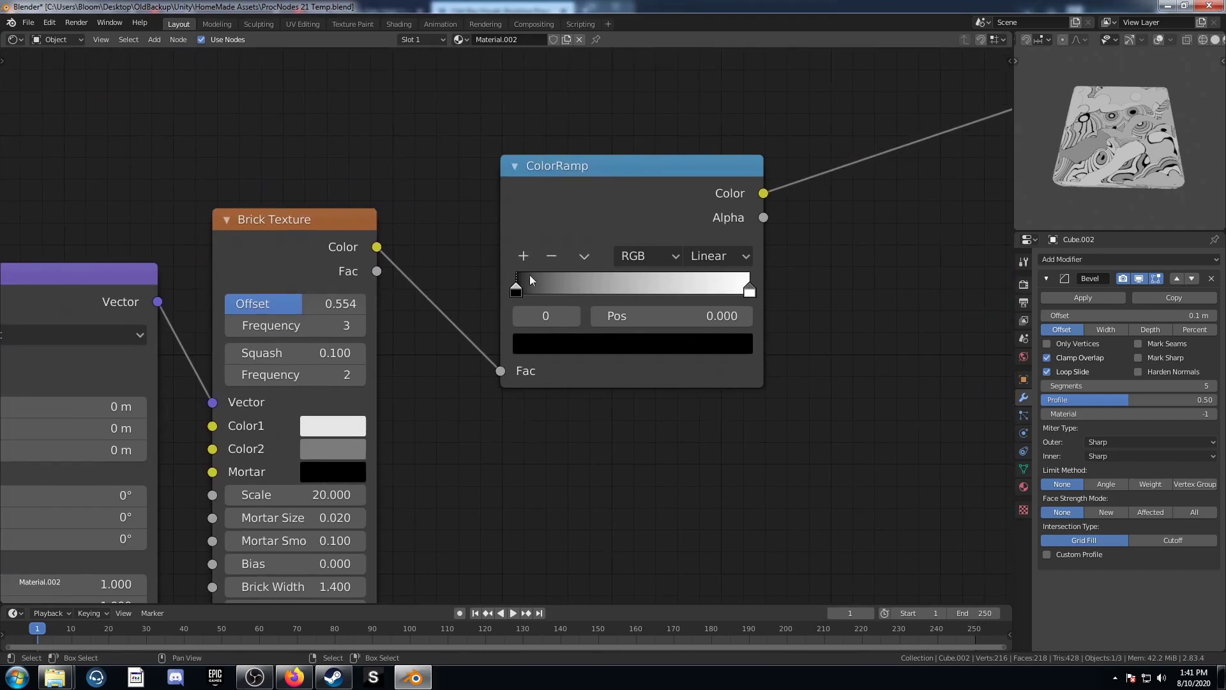
pyautogui.click(523, 256)
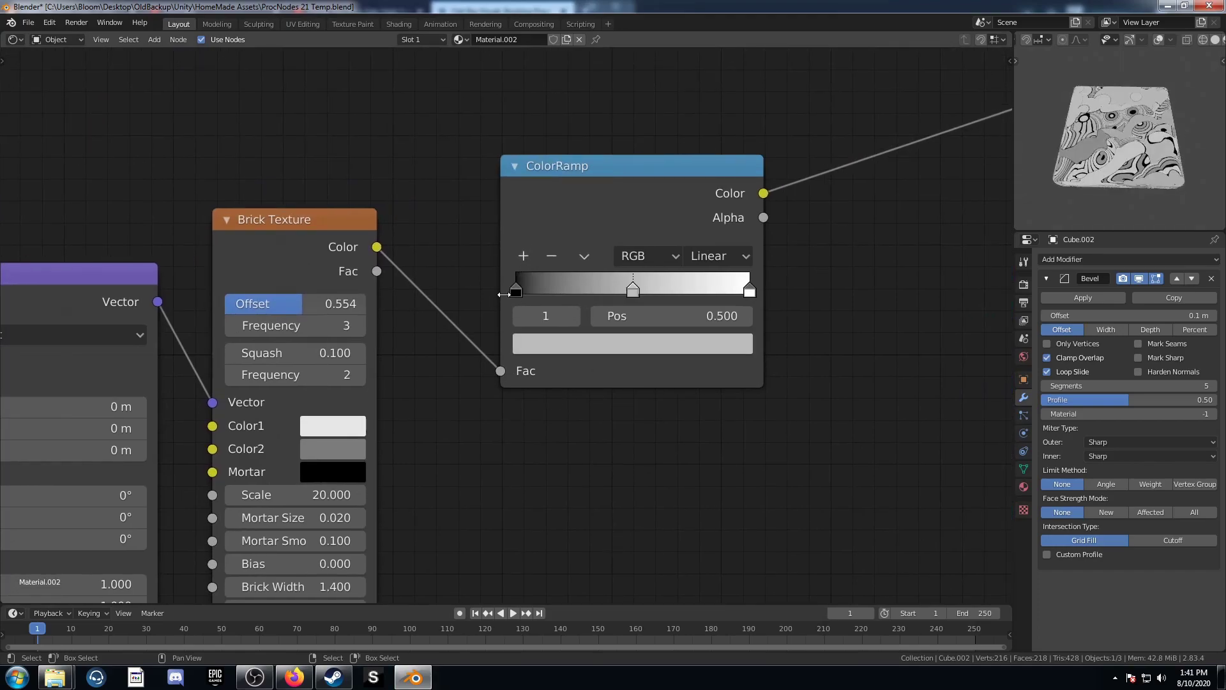
pyautogui.click(515, 289)
pyautogui.doubleClick(670, 315)
pyautogui.write('.48')
pyautogui.press('Return')
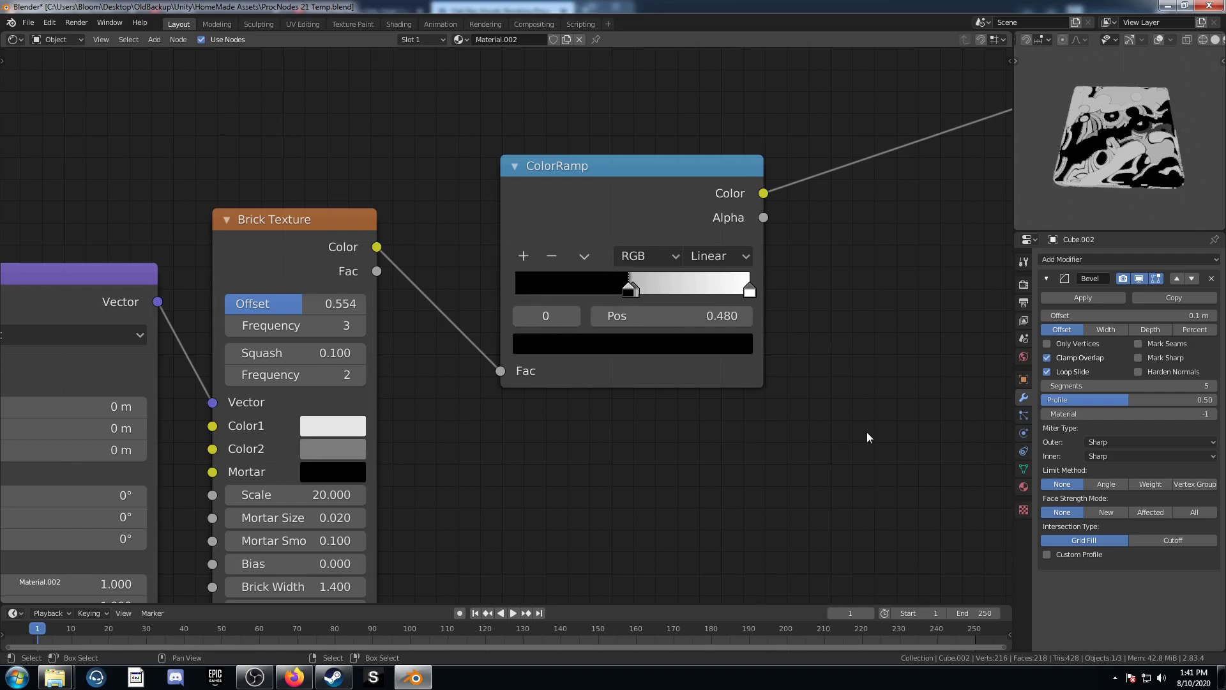
# Set the ColorRamp's middle stop to position 0.6 and its white end stop to position 0.72.
pyautogui.click(575, 315)
pyautogui.doubleClick(670, 316)
pyautogui.write('.6')
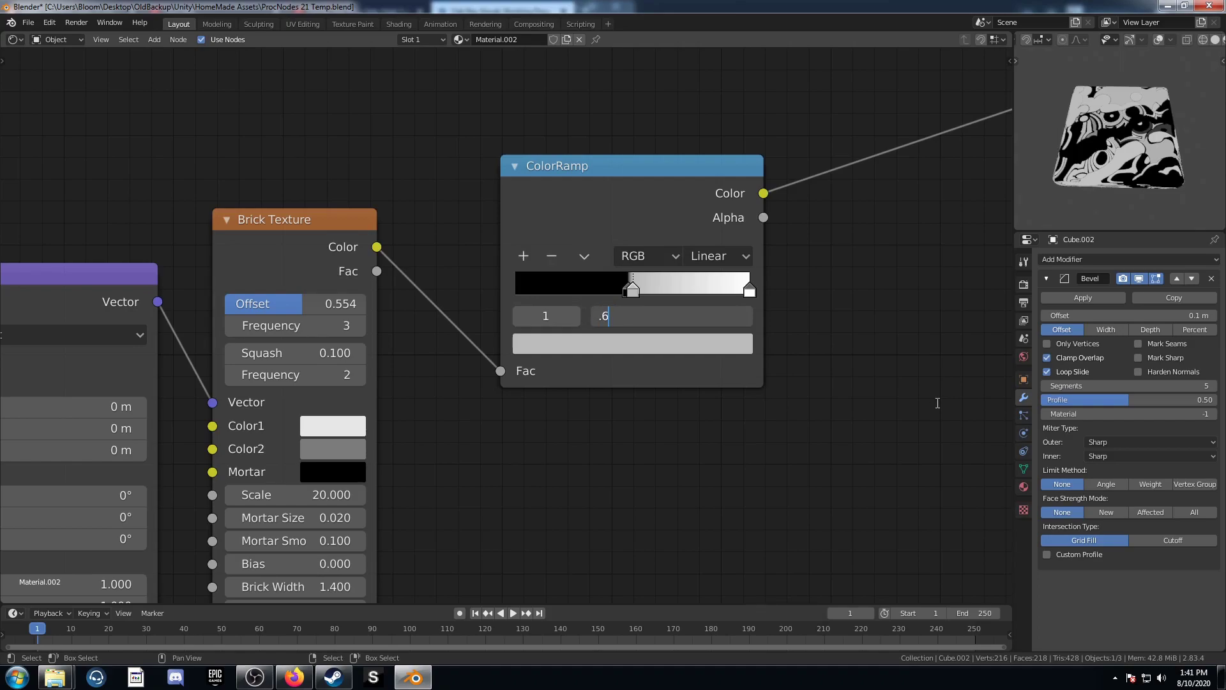
pyautogui.press('Return')
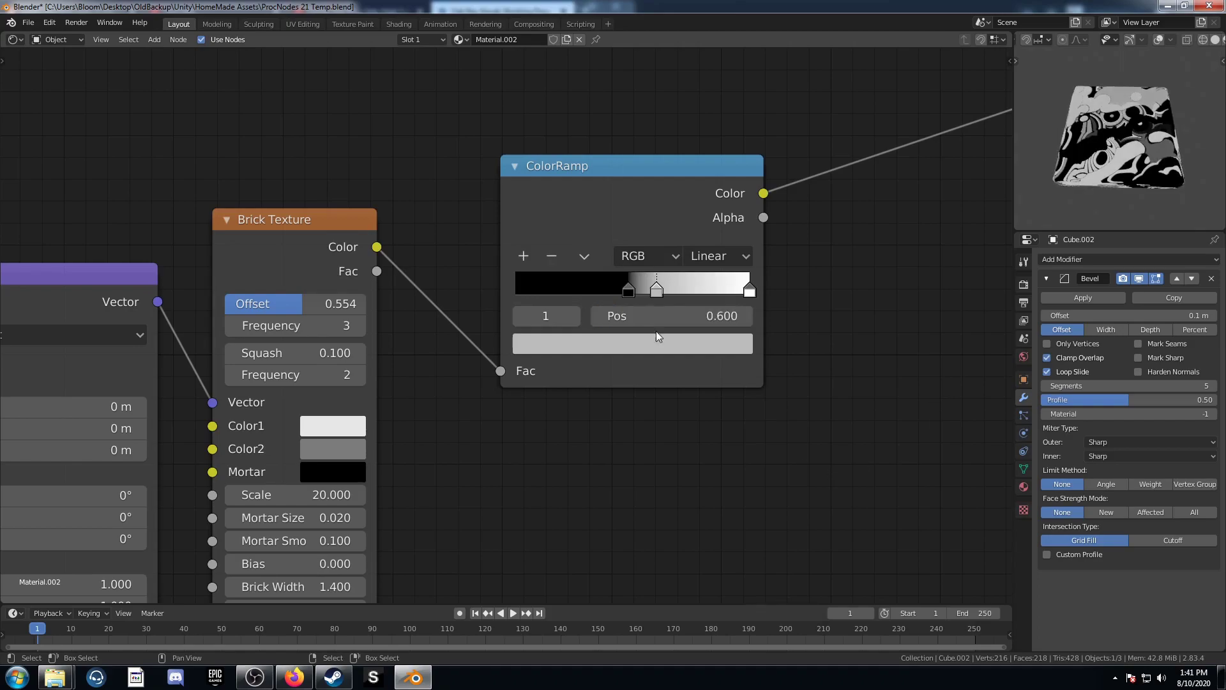
pyautogui.click(748, 291)
pyautogui.doubleClick(751, 319)
pyautogui.write('.72')
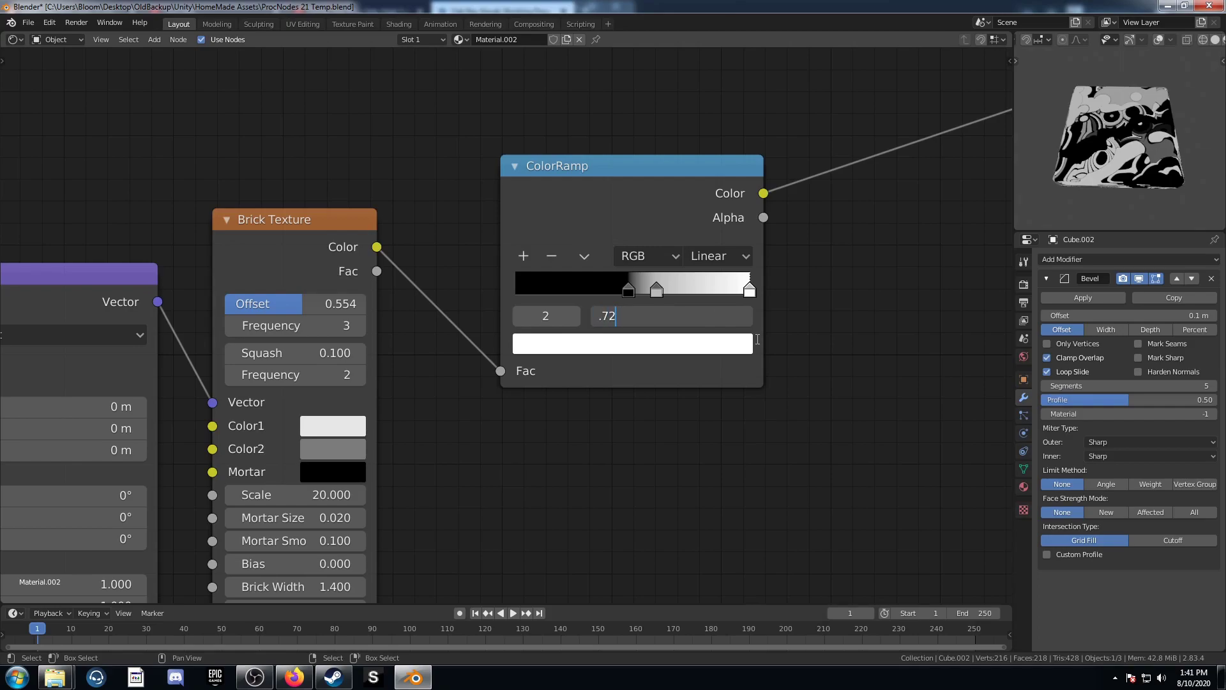
pyautogui.press('Return')
# Color the ColorRamp's last stop light blue with hue 0.540, saturation 0.439 and value 0.900.
pyautogui.scroll(2, 648, 340)
pyautogui.moveTo(648, 358); pyautogui.dragTo(598, 348, button='middle')
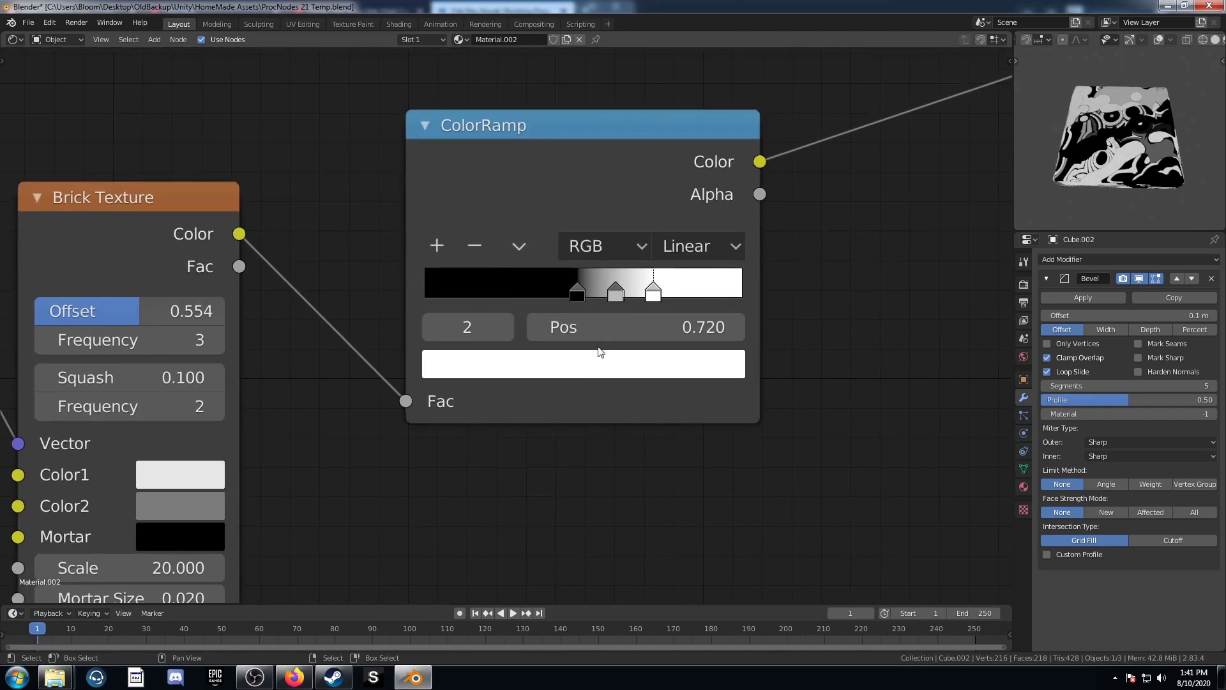
pyautogui.click(599, 356)
pyautogui.scroll(-2, 682, 385)
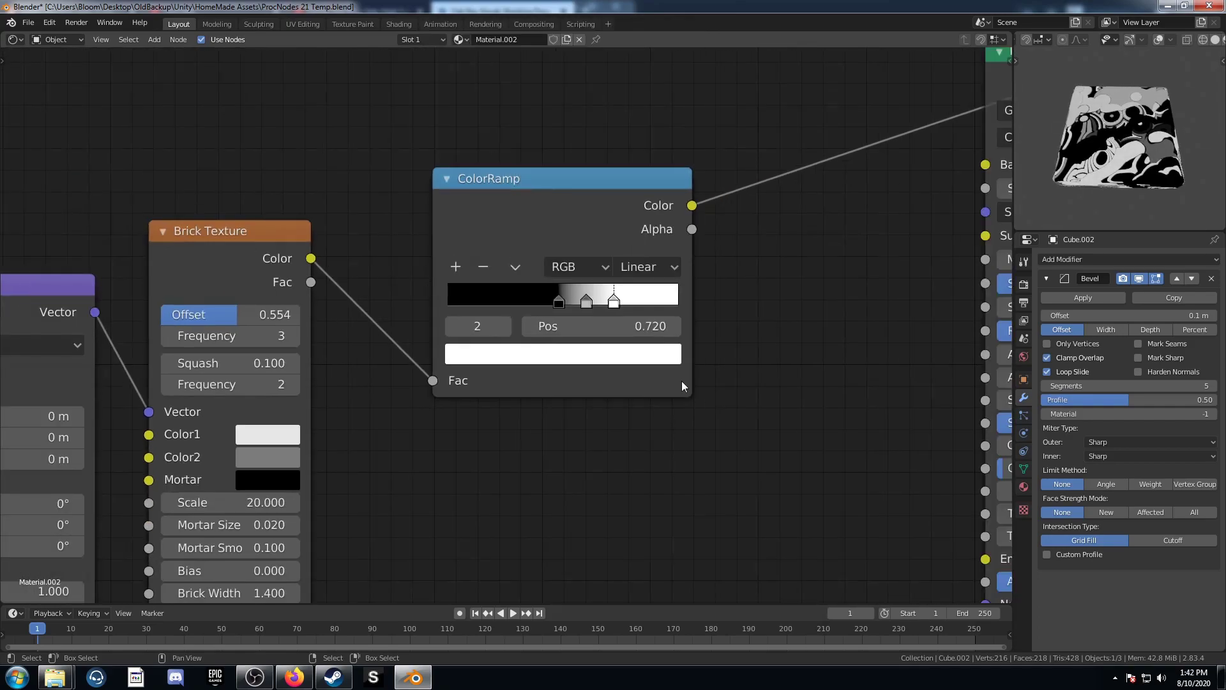
pyautogui.click(601, 362)
pyautogui.moveTo(536, 121); pyautogui.dragTo(545, 87)
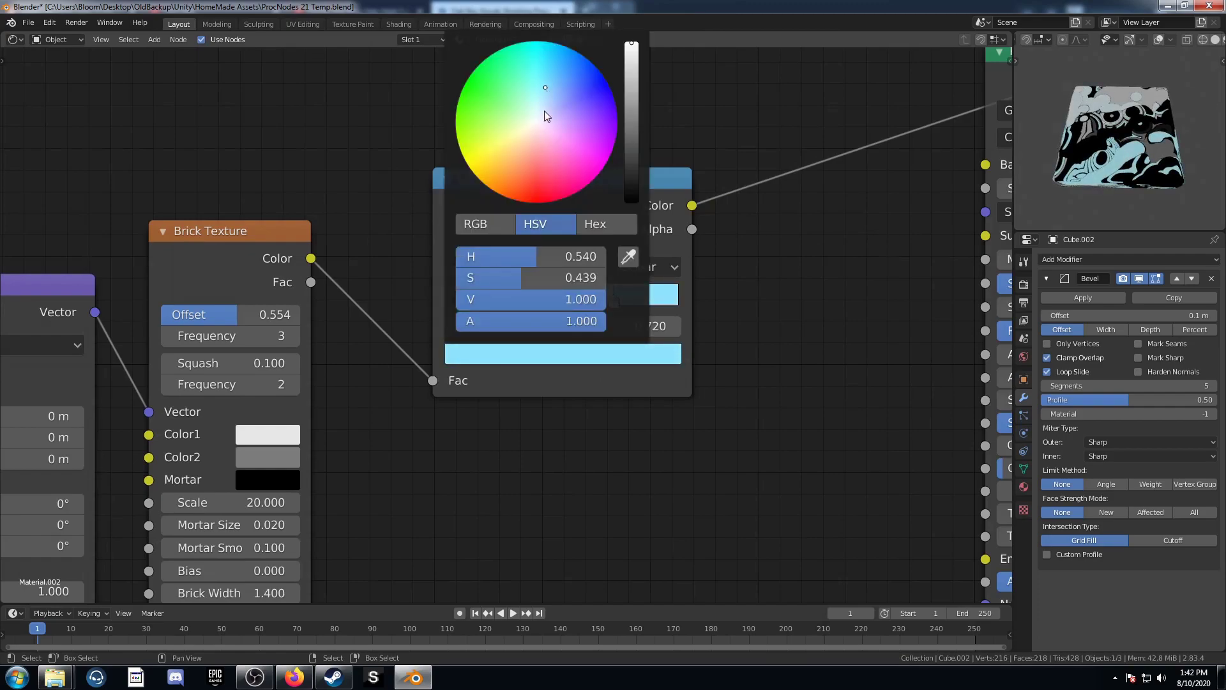
pyautogui.scroll(-3, 545, 111)
pyautogui.scroll(1, 545, 112)
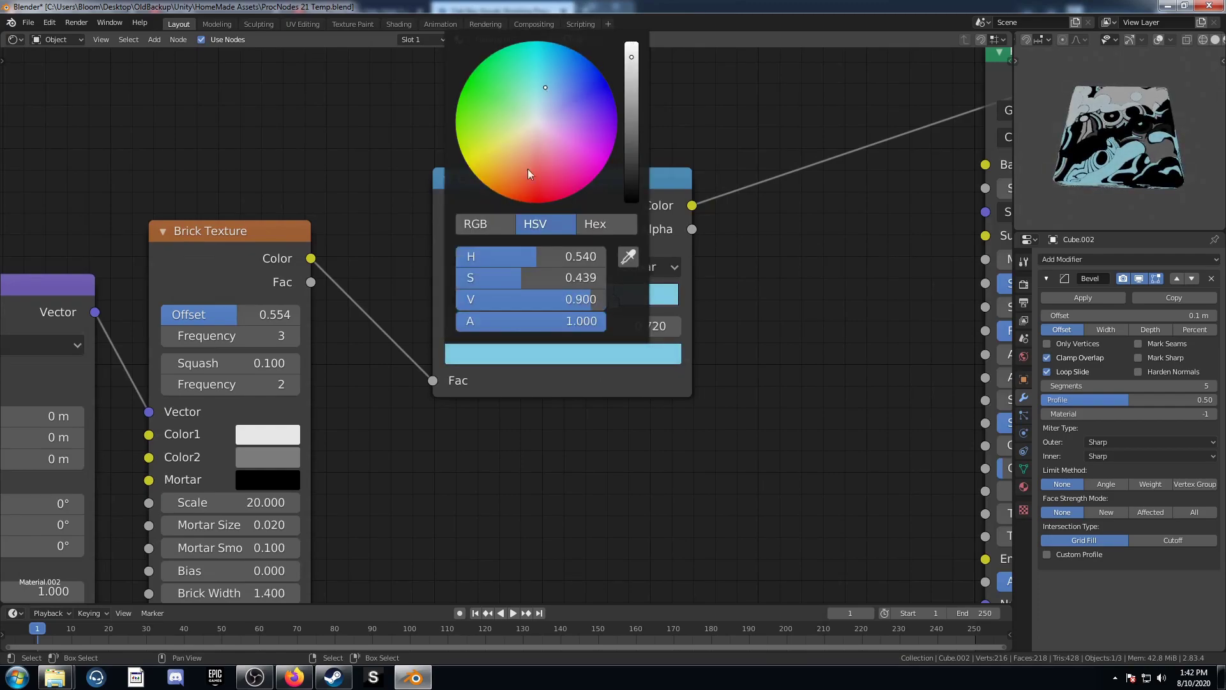
# Brighten the ColorRamp's middle stop to pure white.
pyautogui.click(588, 303)
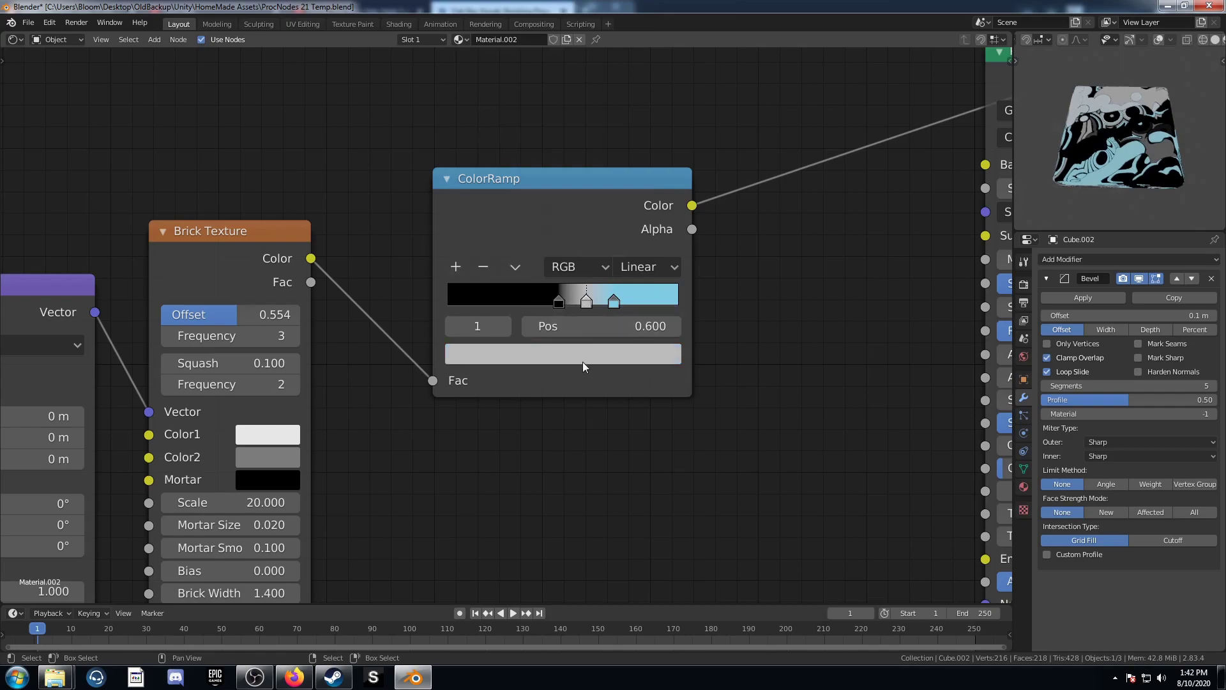
pyautogui.click(582, 358)
pyautogui.scroll(3, 580, 96)
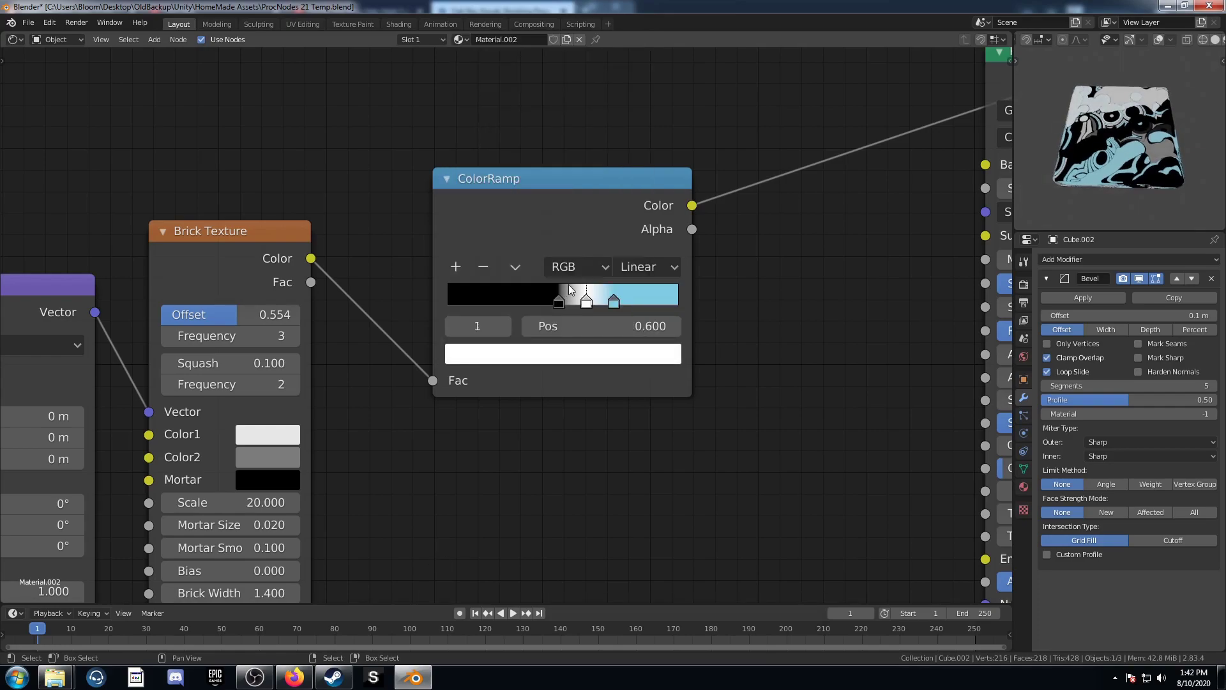
# Change the ColorRamp's black stop to a brick red.
pyautogui.click(560, 301)
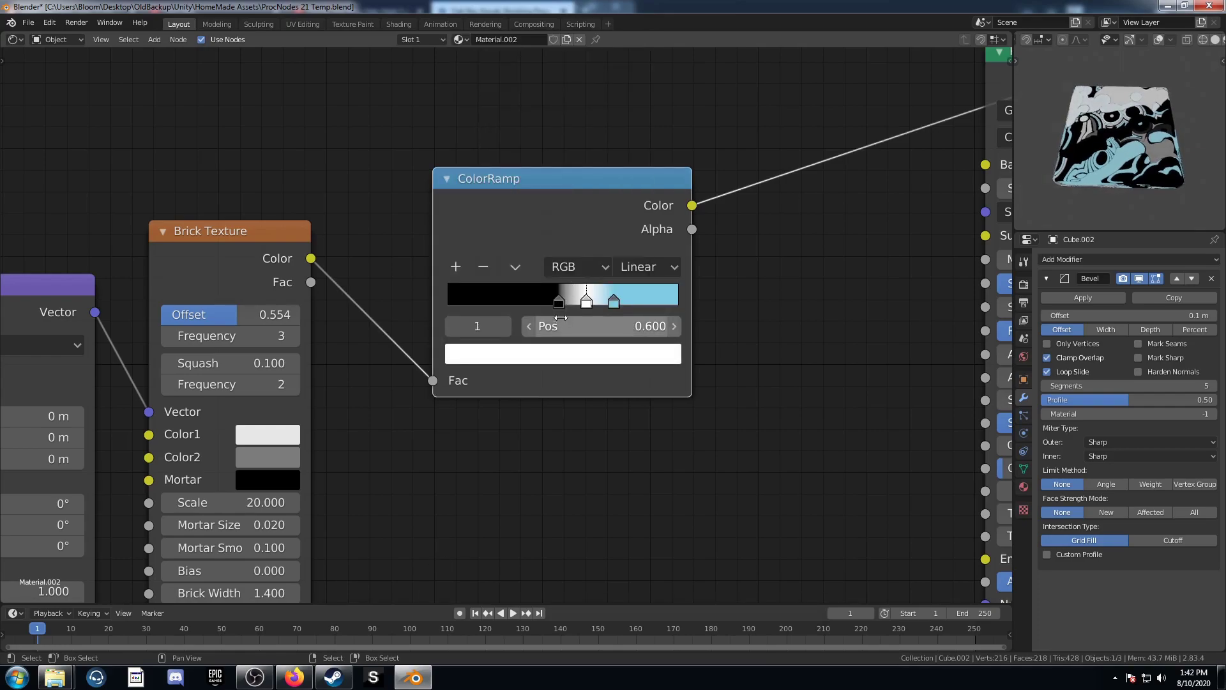
pyautogui.click(565, 361)
pyautogui.scroll(11, 516, 120)
pyautogui.moveTo(525, 144); pyautogui.dragTo(527, 182)
pyautogui.scroll(3, 527, 179)
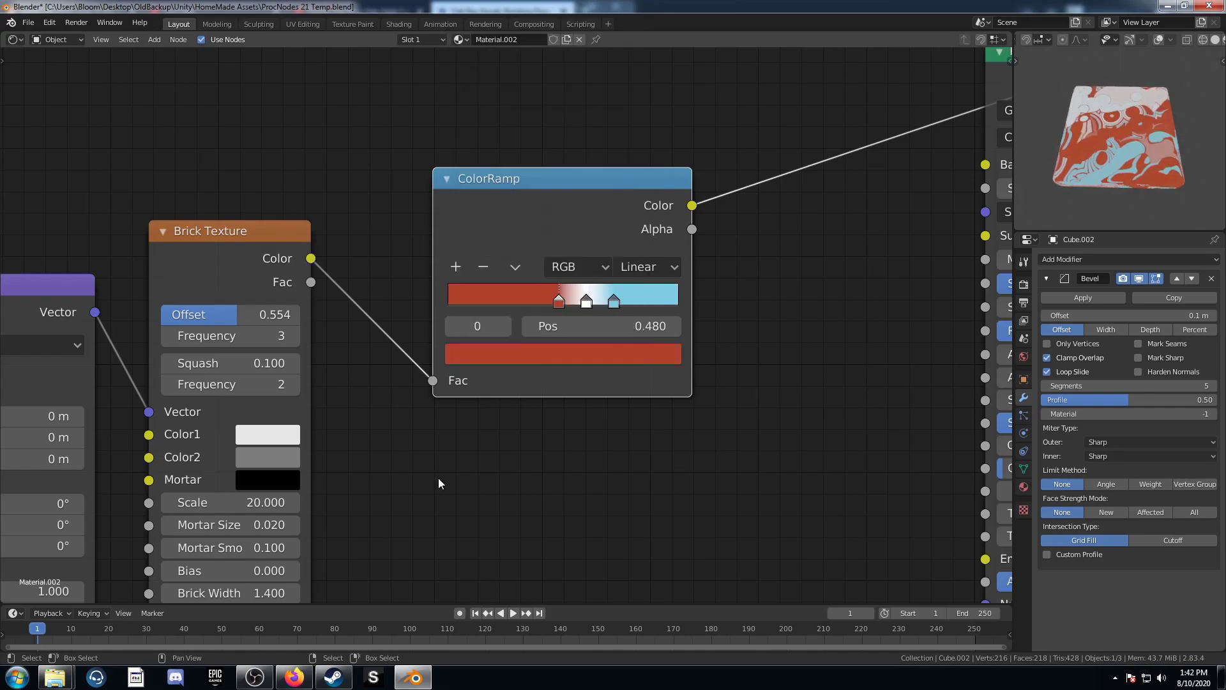
# Add a second ColorRamp node above the existing one.
pyautogui.hotkey('shift', 'a')
pyautogui.click(605, 243)
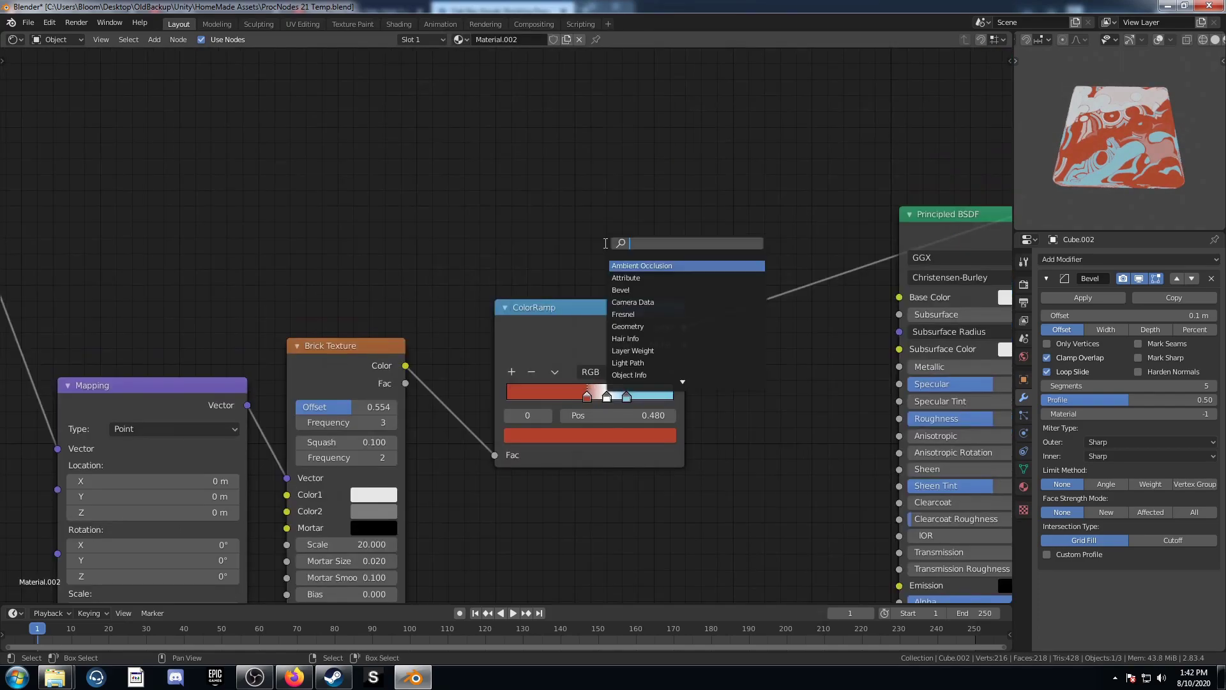
pyautogui.write('colorr')
pyautogui.press('Return')
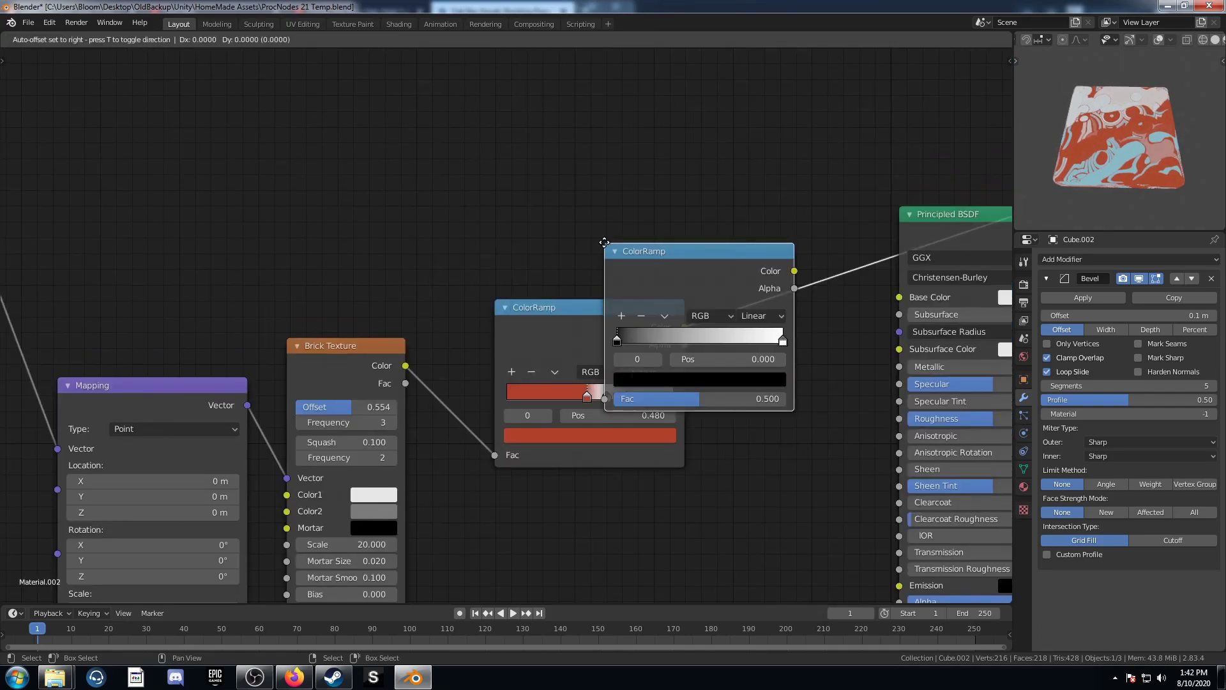
pyautogui.click(494, 102)
# Set the new ColorRamp's interpolation to Constant and feed its Fac from the Brick Texture's Color output.
pyautogui.click(649, 175)
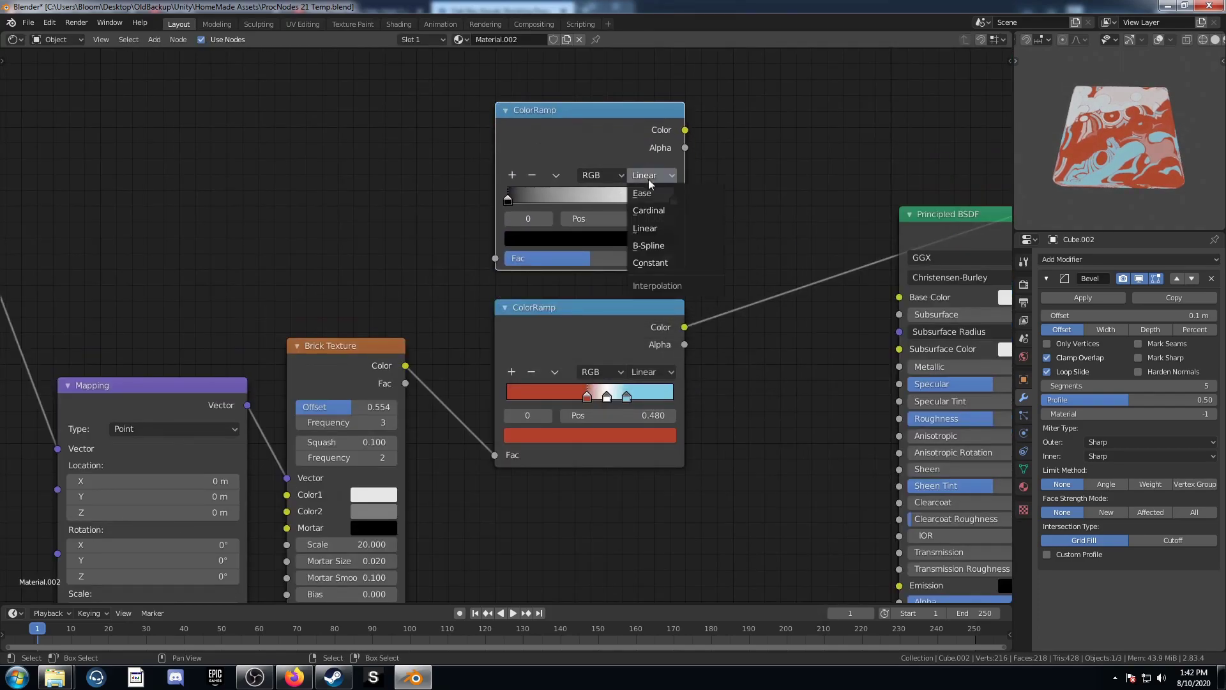
pyautogui.click(668, 269)
pyautogui.moveTo(405, 365); pyautogui.dragTo(502, 259)
# Move the constant ColorRamp's white stop to position 0.39 and preview that node's output on the slab.
pyautogui.moveTo(579, 325); pyautogui.dragTo(442, 427, button='middle')
pyautogui.scroll(1, 472, 382)
pyautogui.moveTo(472, 381); pyautogui.dragTo(419, 382, button='middle')
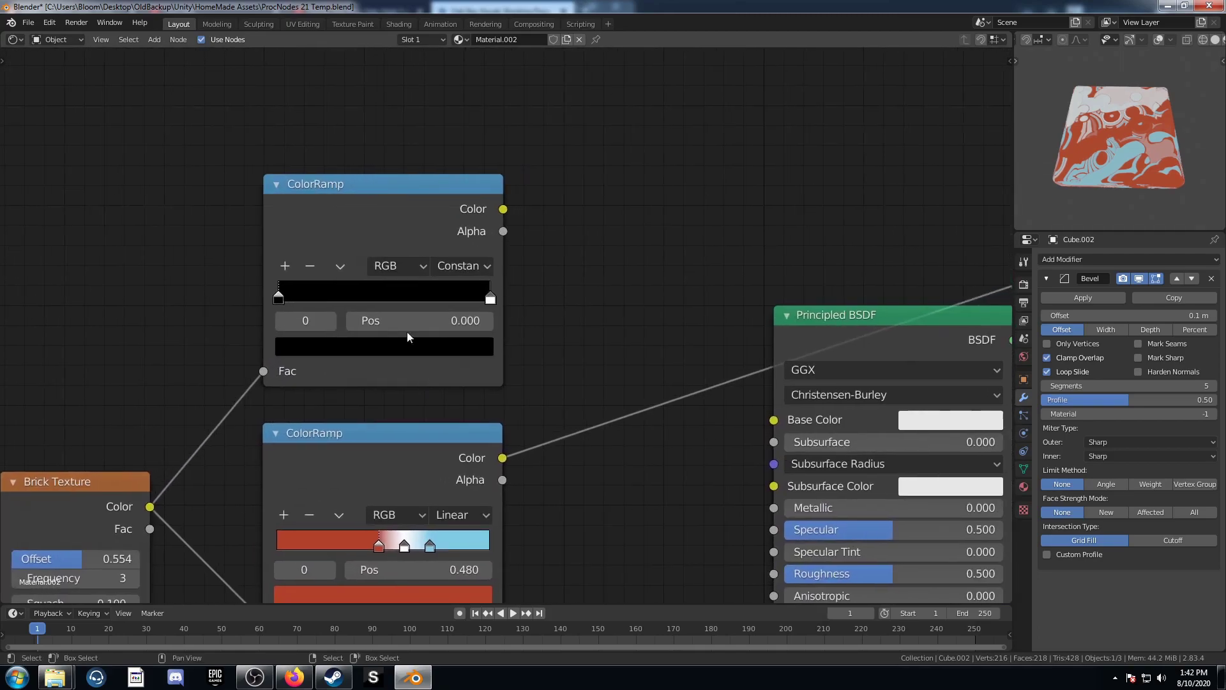
pyautogui.click(492, 296)
pyautogui.click(458, 323)
pyautogui.write('.39')
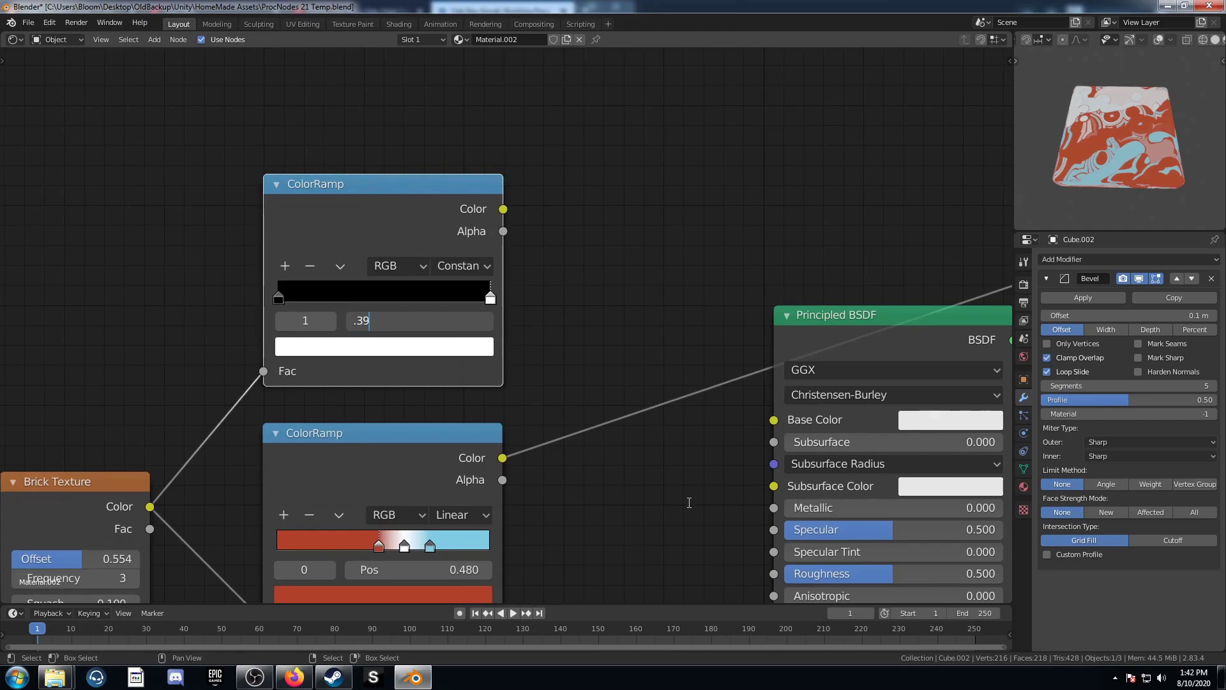
pyautogui.press('Return')
pyautogui.keyDown('ctrl'); pyautogui.keyDown('shift'); pyautogui.click(390, 197); pyautogui.keyUp('shift'); pyautogui.keyUp('ctrl')
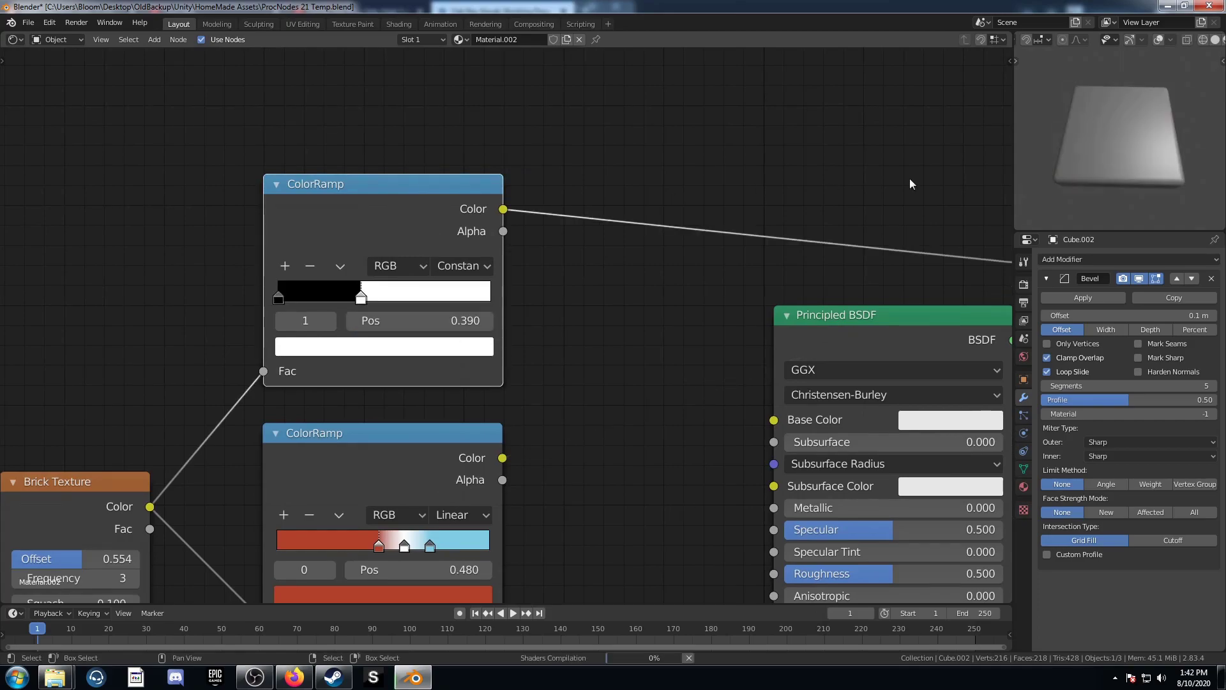
# Insert a Mix Shader into the constant ColorRamp's output link so the ramp drives its Fac.
pyautogui.moveTo(675, 276); pyautogui.dragTo(625, 288, button='middle')
pyautogui.hotkey('shift', 'a')
pyautogui.click(624, 281)
pyautogui.write('mix')
pyautogui.press('Return')
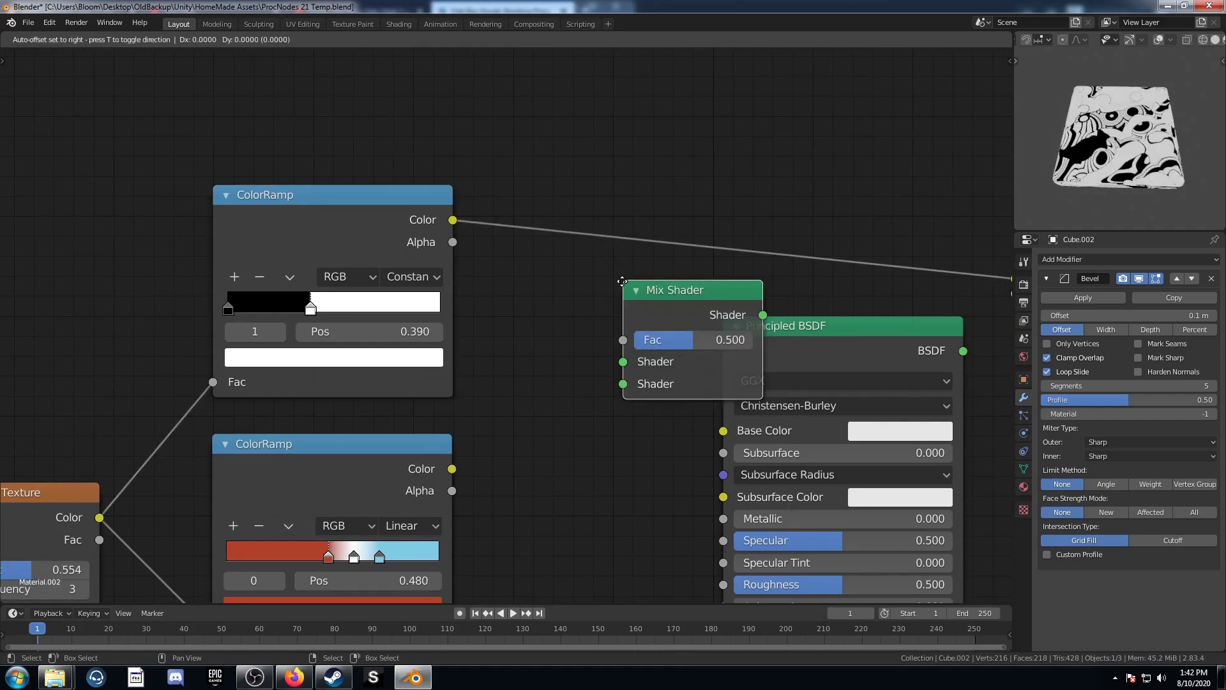
pyautogui.click(656, 180)
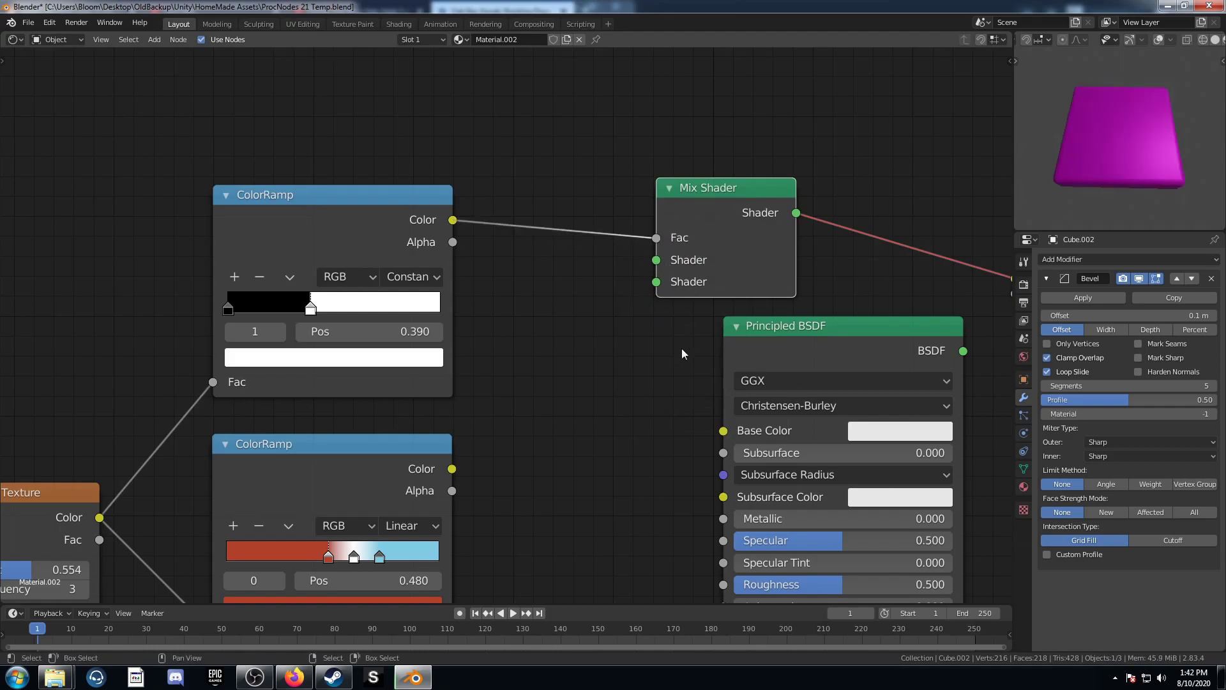
# Connect the Principled BSDF to the Mix Shader's second Shader input, and the red-white-blue ColorRamp to the BSDF's Base Color.
pyautogui.scroll(-2, 682, 350)
pyautogui.moveTo(684, 248); pyautogui.dragTo(875, 148)
pyautogui.moveTo(790, 328); pyautogui.dragTo(808, 192)
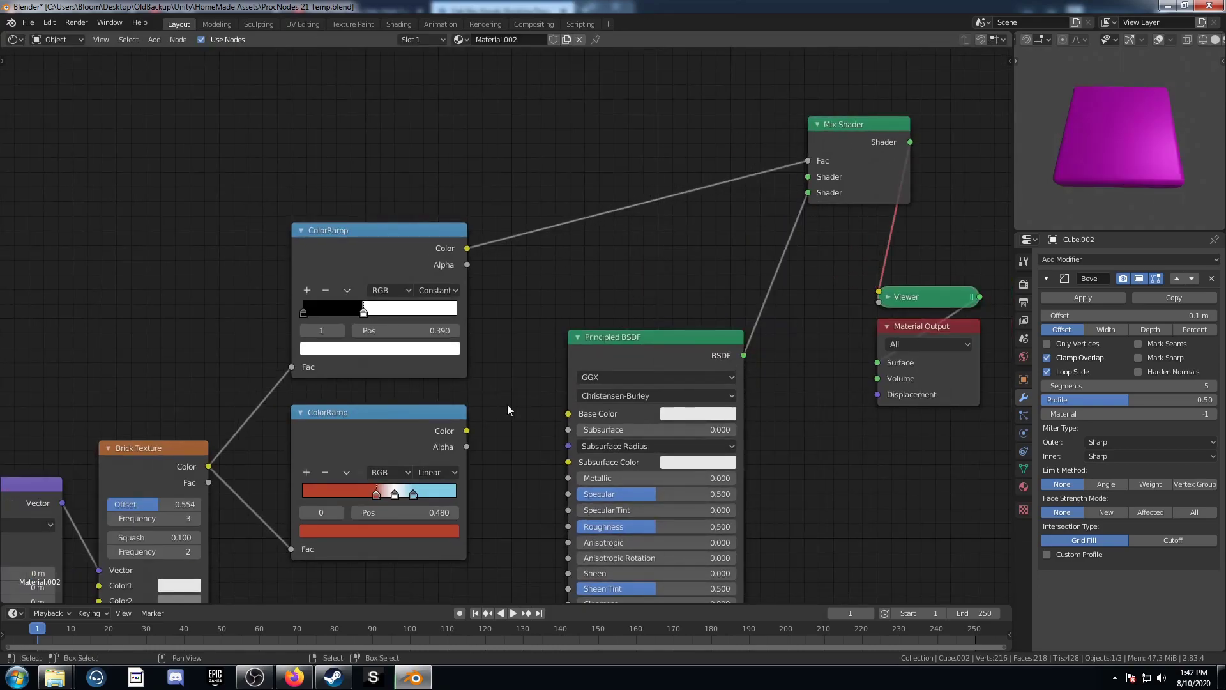
pyautogui.moveTo(467, 431); pyautogui.dragTo(568, 413)
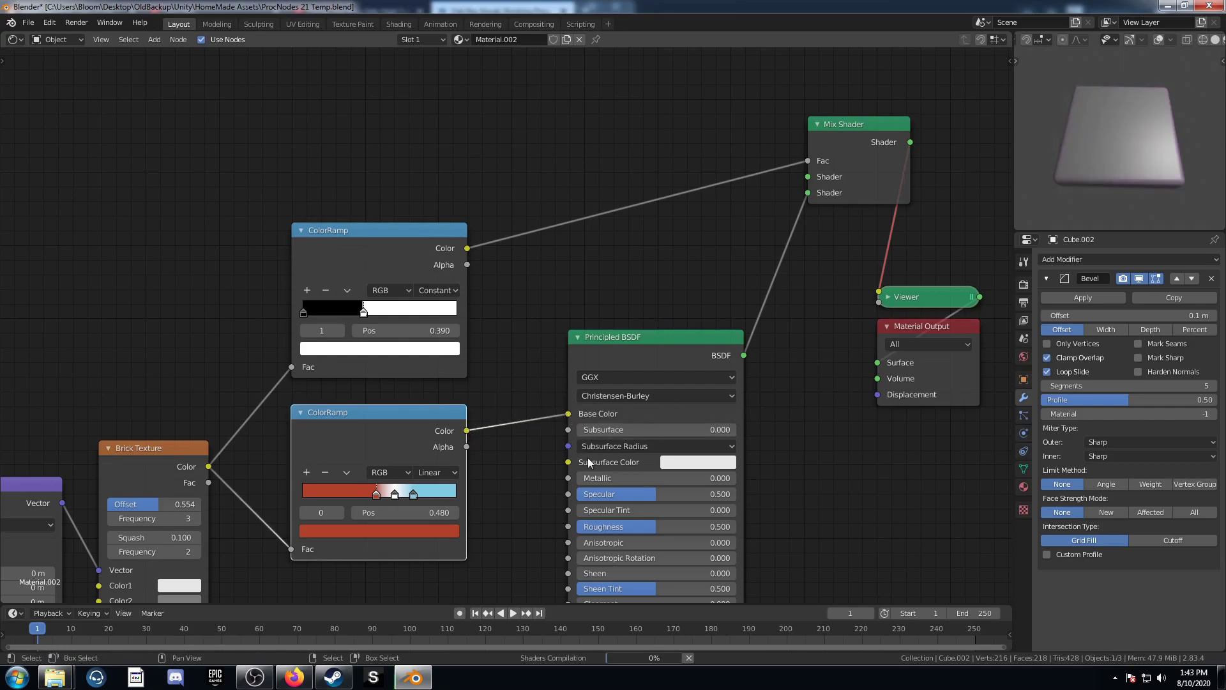
# Route the Mix Shader's output to the Material Output and move the output node further from the Mix Shader.
pyautogui.scroll(-2, 588, 459)
pyautogui.keyDown('ctrl'); pyautogui.keyDown('shift'); pyautogui.click(728, 232); pyautogui.keyUp('shift'); pyautogui.keyUp('ctrl')
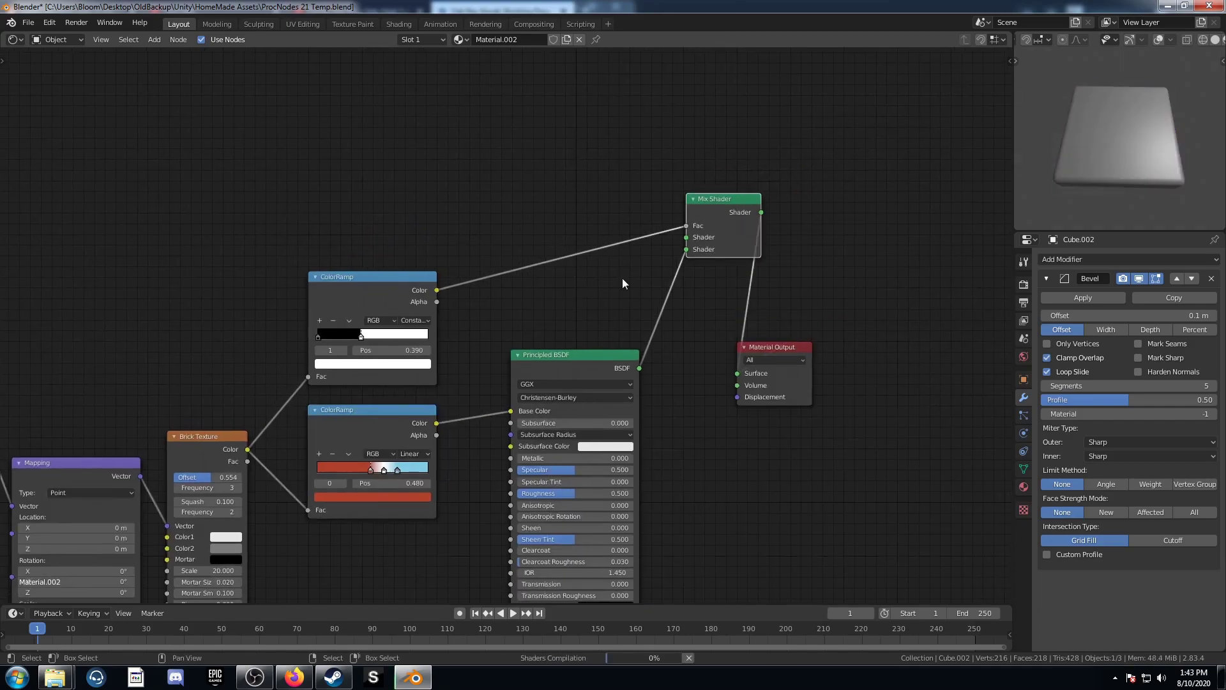
pyautogui.scroll(3, 625, 279)
pyautogui.moveTo(783, 310); pyautogui.dragTo(911, 479)
pyautogui.press('g')
pyautogui.click(968, 428)
# Add a Diffuse BSDF, connect it to the Mix Shader's first Shader input, and set its Color to black.
pyautogui.hotkey('shift', 'a')
pyautogui.click(632, 294)
pyautogui.write('dif')
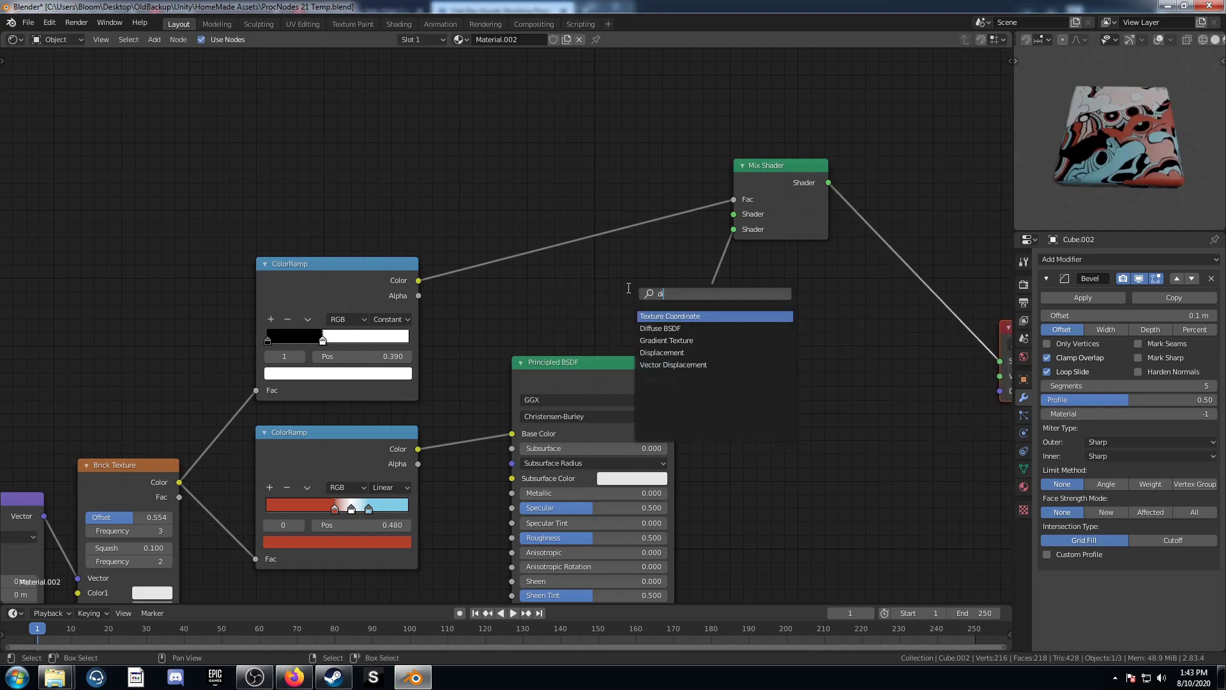
pyautogui.press('Return')
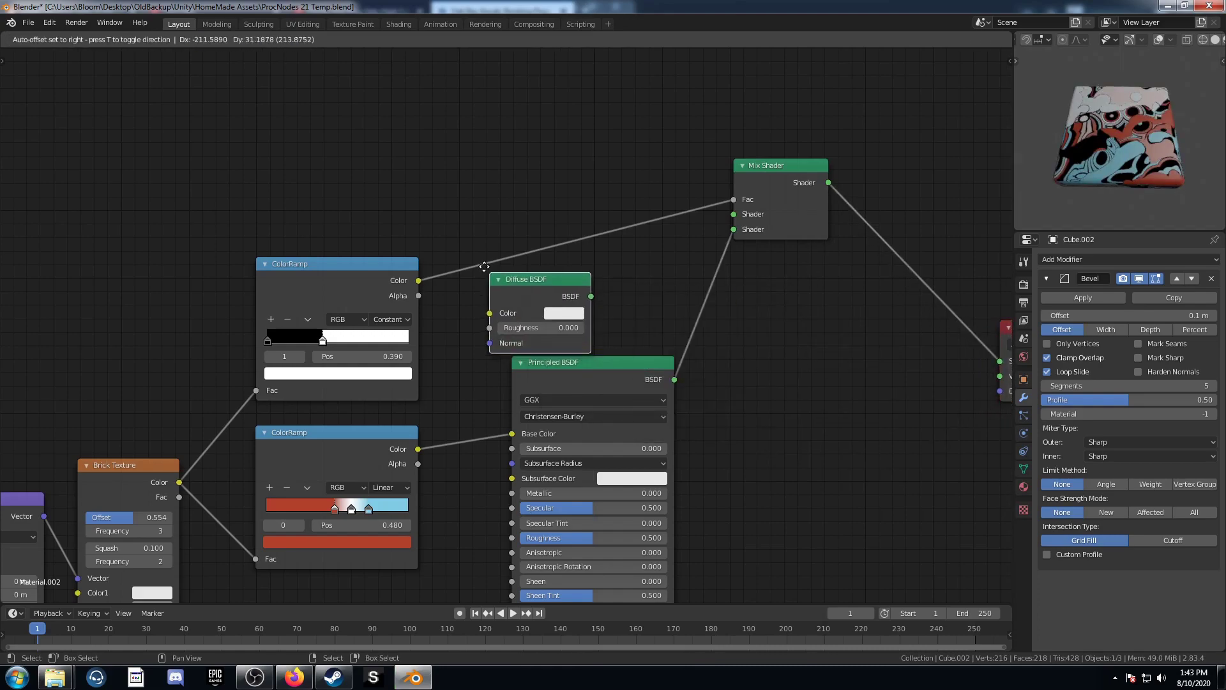
pyautogui.click(545, 267)
pyautogui.moveTo(630, 287); pyautogui.dragTo(733, 214)
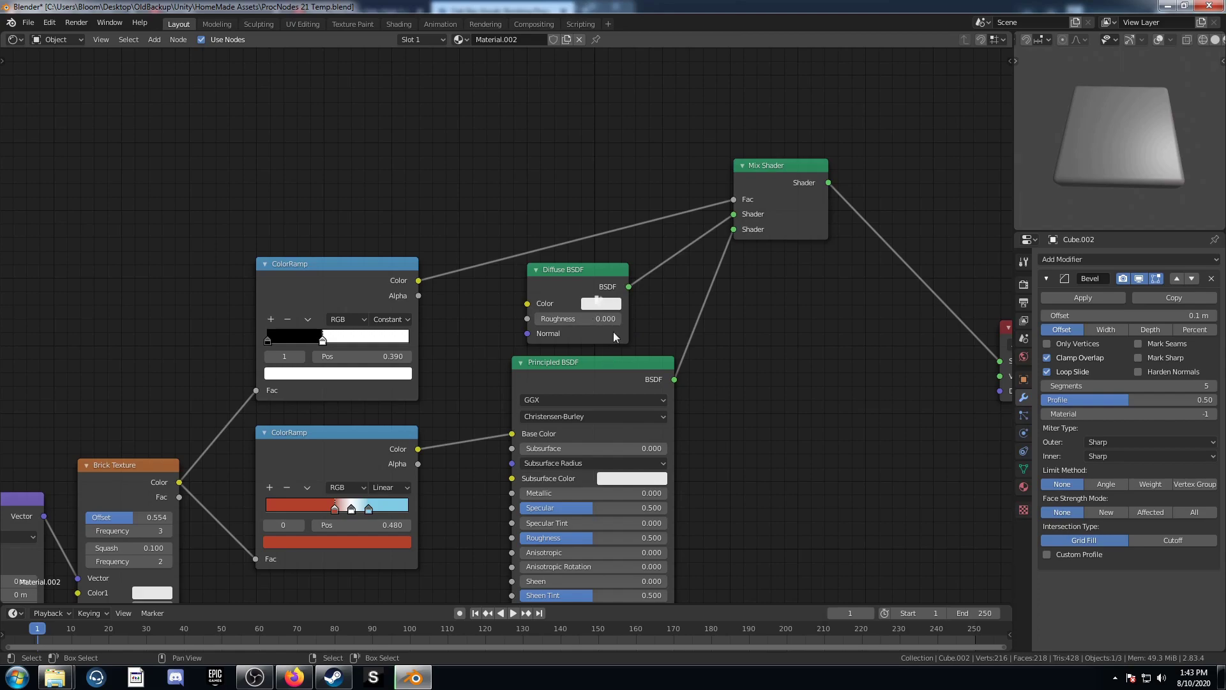
pyautogui.click(597, 304)
pyautogui.scroll(-15, 614, 189)
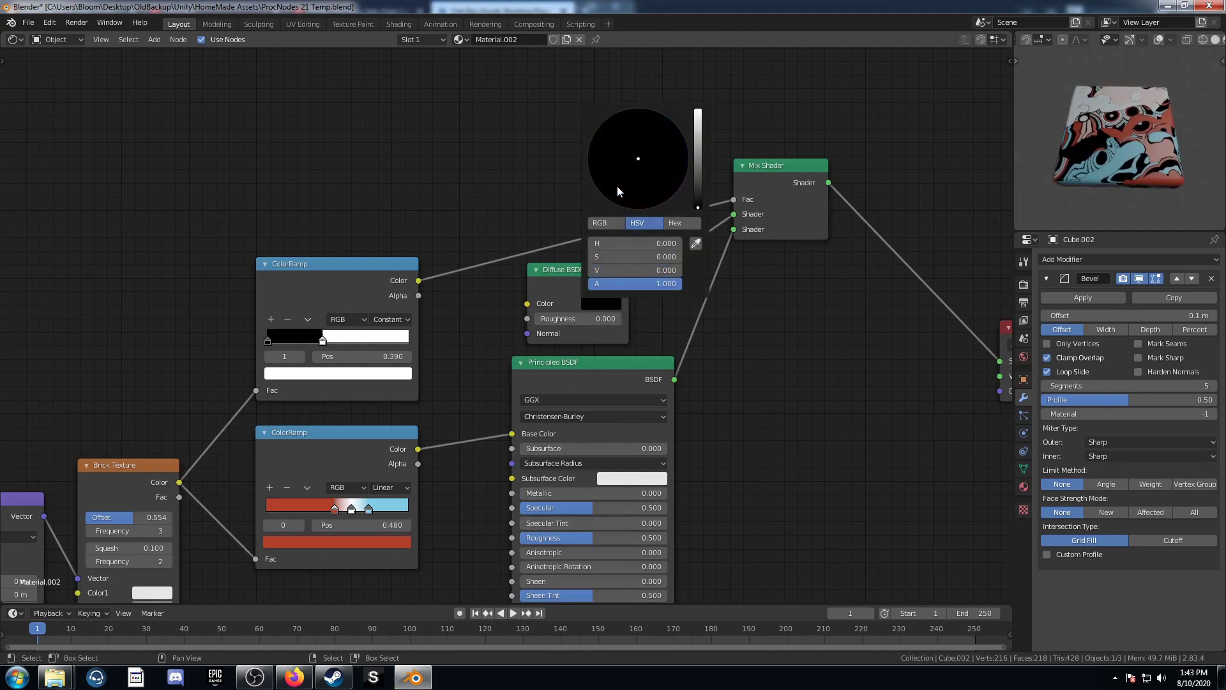
# Add a Bump node with Height fed by the Brick Texture's Color and its output connected to the Principled BSDF's Normal.
pyautogui.moveTo(434, 508); pyautogui.dragTo(442, 408, button='middle')
pyautogui.moveTo(467, 465); pyautogui.dragTo(629, 259, button='middle')
pyautogui.hotkey('shift', 'a')
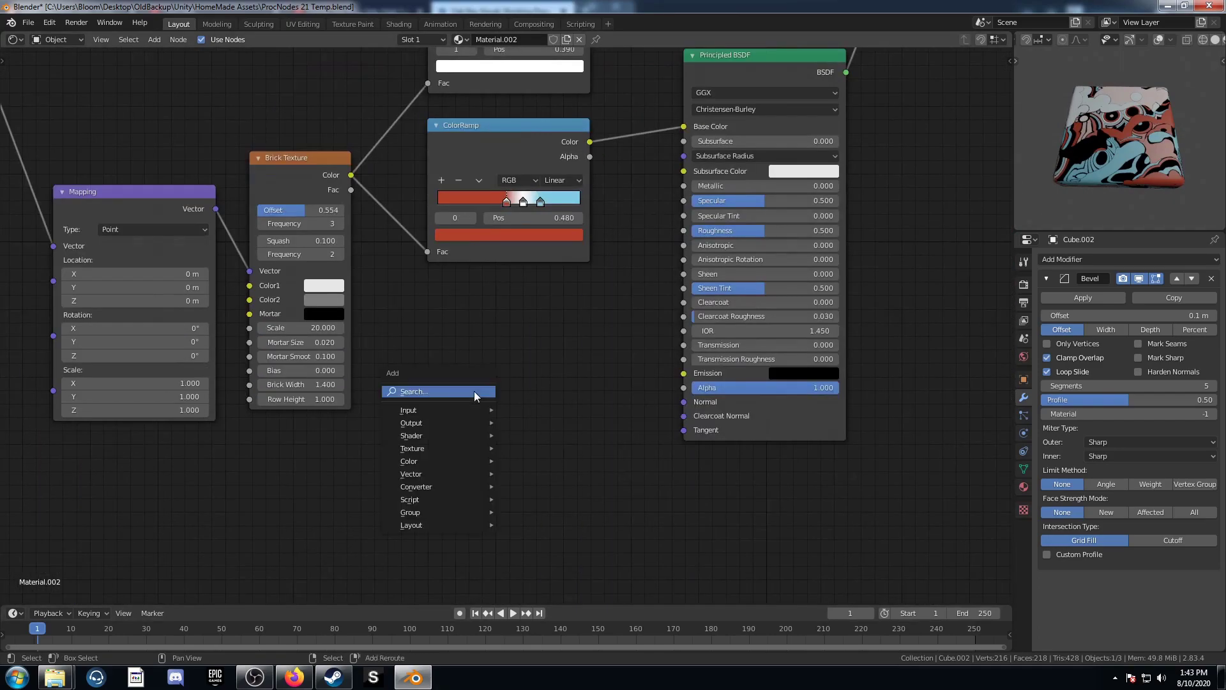
pyautogui.click(474, 391)
pyautogui.write('bump')
pyautogui.press('Return')
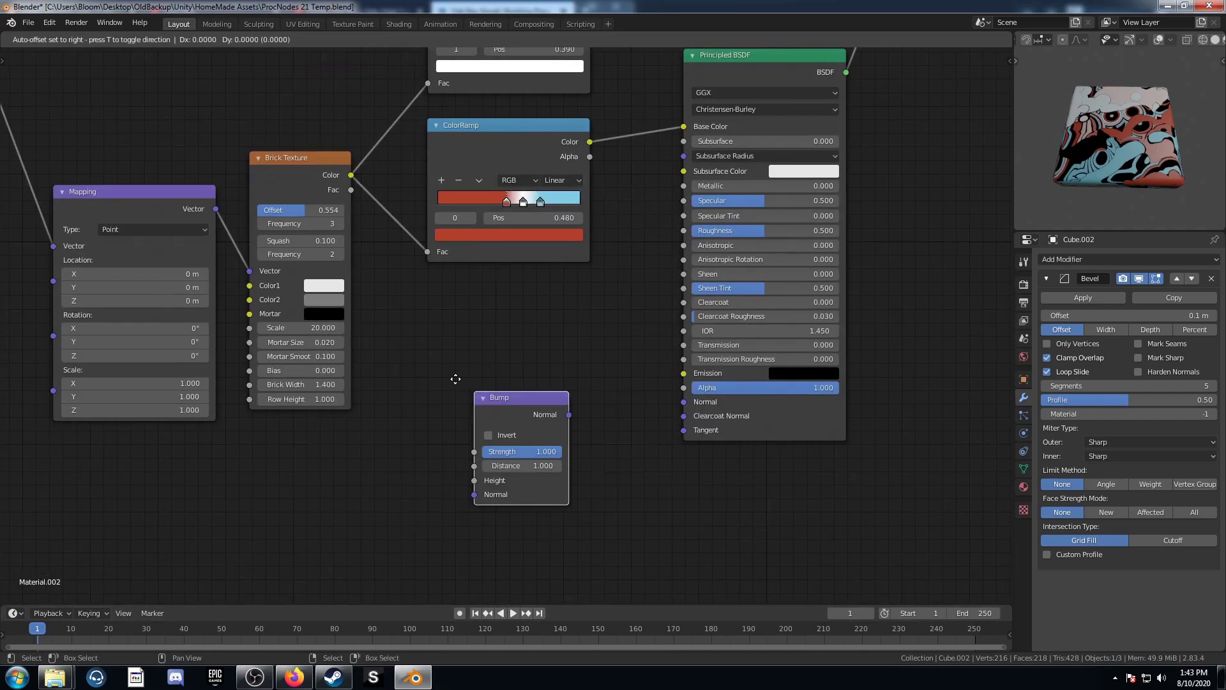
pyautogui.click(428, 330)
pyautogui.moveTo(352, 177); pyautogui.dragTo(448, 433)
pyautogui.moveTo(543, 367); pyautogui.dragTo(684, 401)
pyautogui.moveTo(844, 285); pyautogui.dragTo(839, 329, button='middle')
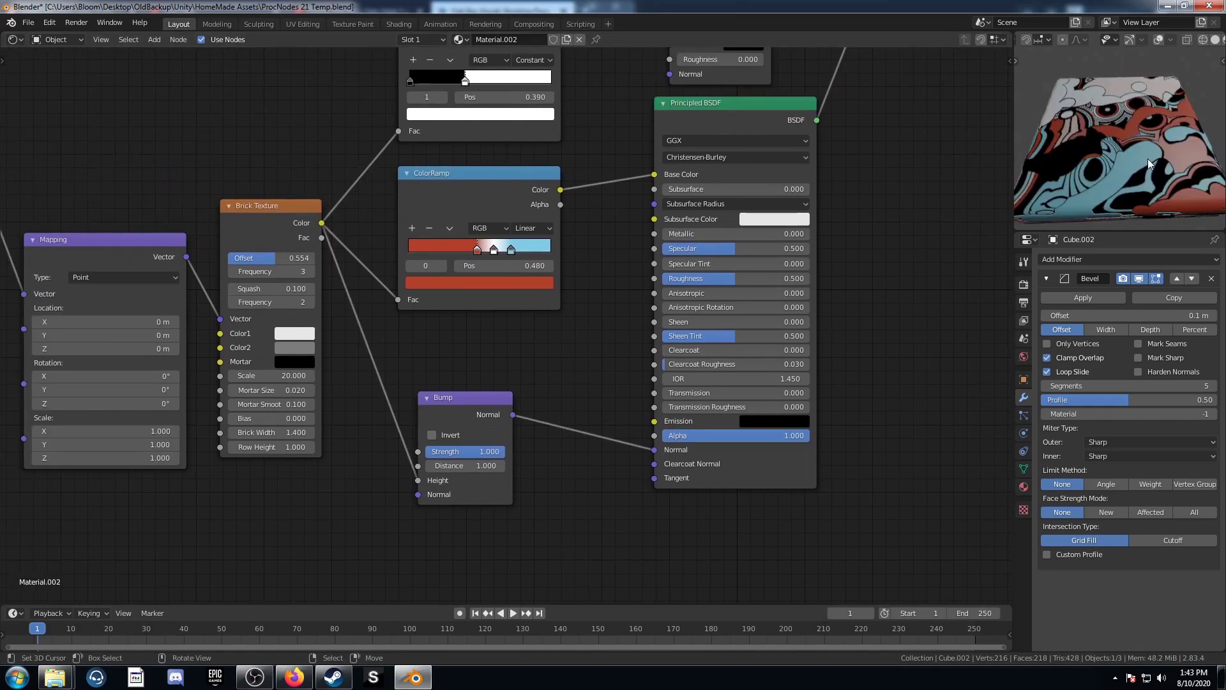
pyautogui.moveTo(1106, 155); pyautogui.dragTo(1110, 122, button='middle')
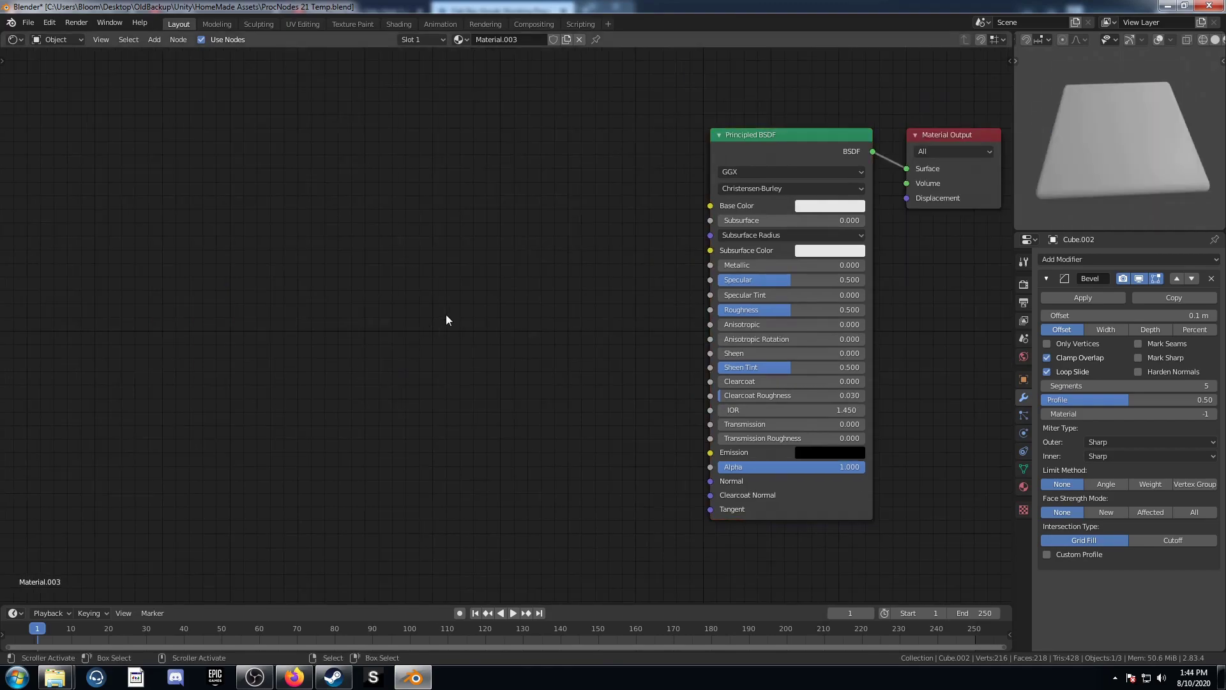
# Add a Brick Texture node to Material.003, well before the Principled BSDF.
pyautogui.hotkey('shift', 'a')
pyautogui.click(440, 313)
pyautogui.write('brick')
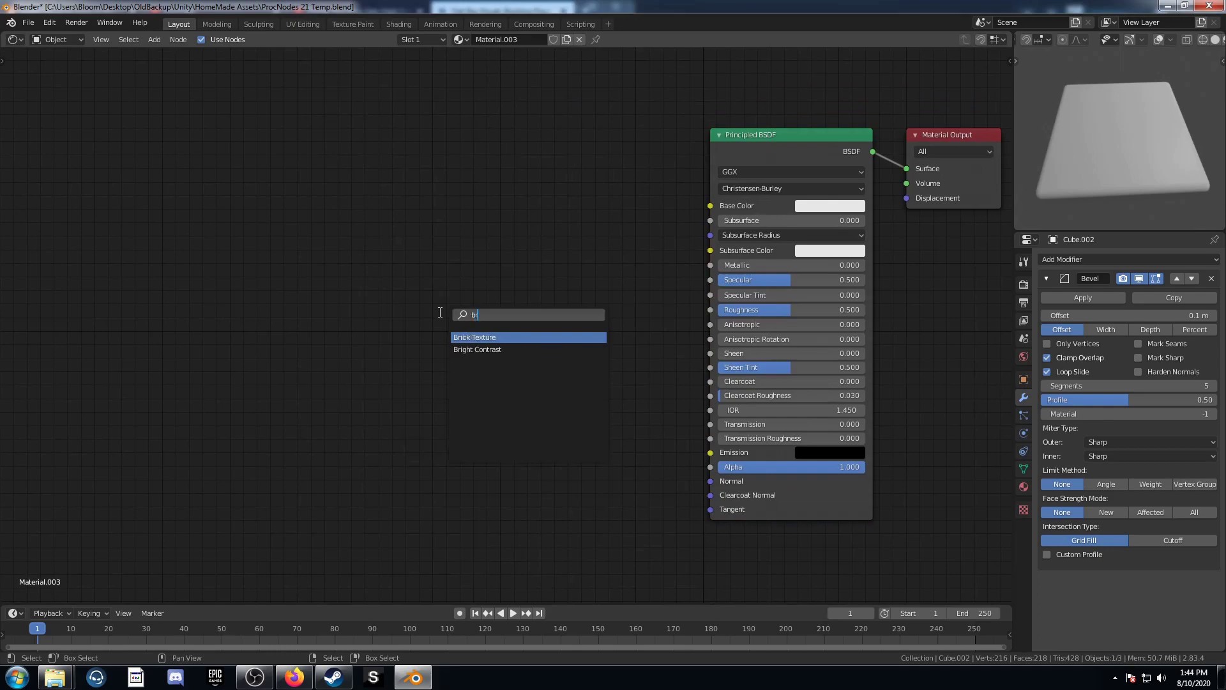
pyautogui.press('Return')
pyautogui.click(197, 196)
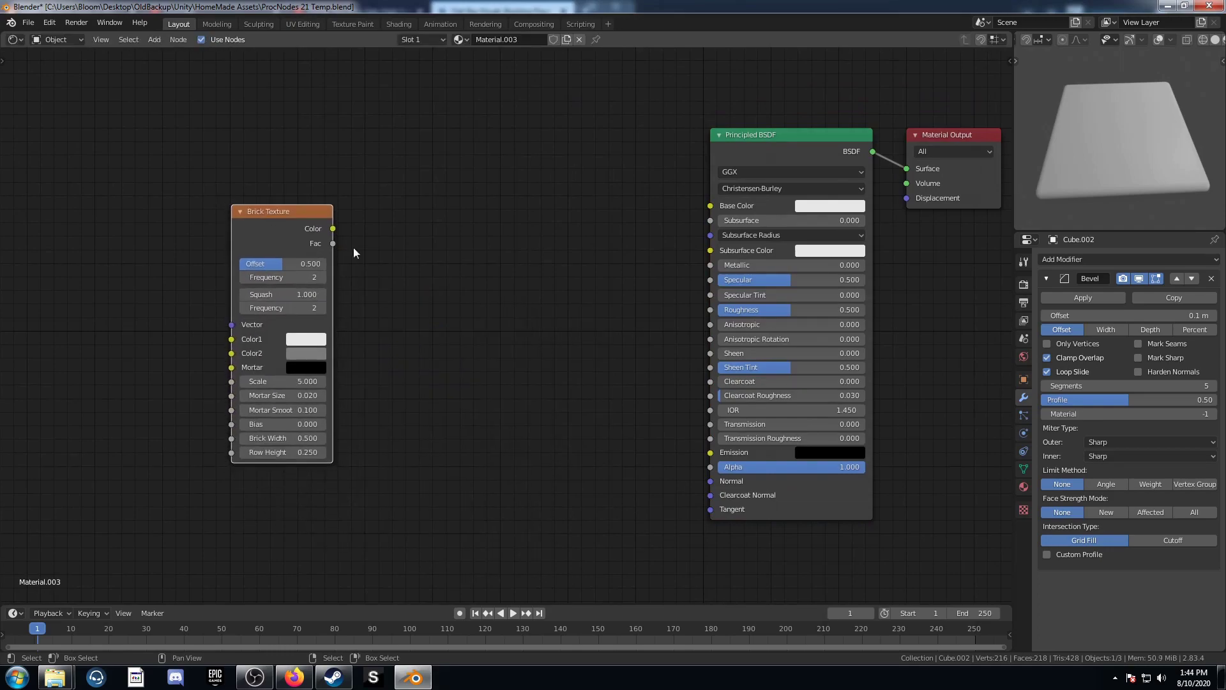
# Add a ColorRamp driven by the Brick Texture's Color output and preview the ramp on the slab.
pyautogui.hotkey('shift', 'a')
pyautogui.click(473, 267)
pyautogui.write('color')
pyautogui.press('Down')
pyautogui.press('Return')
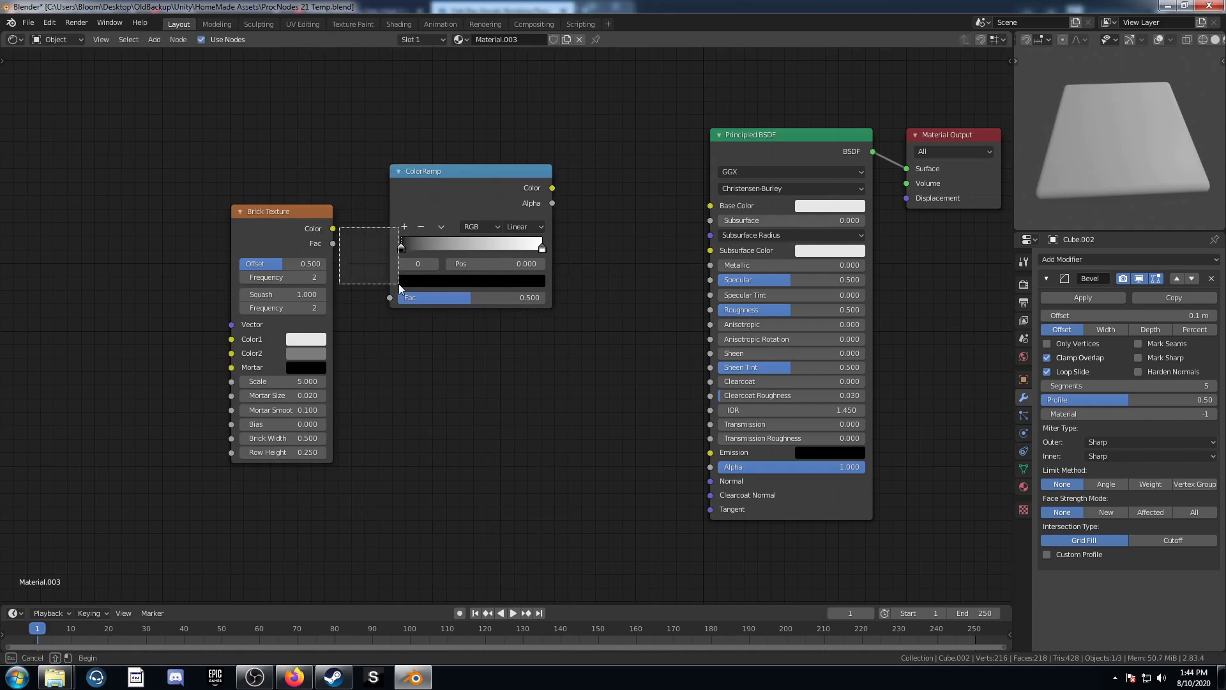
pyautogui.moveTo(334, 229); pyautogui.dragTo(393, 297)
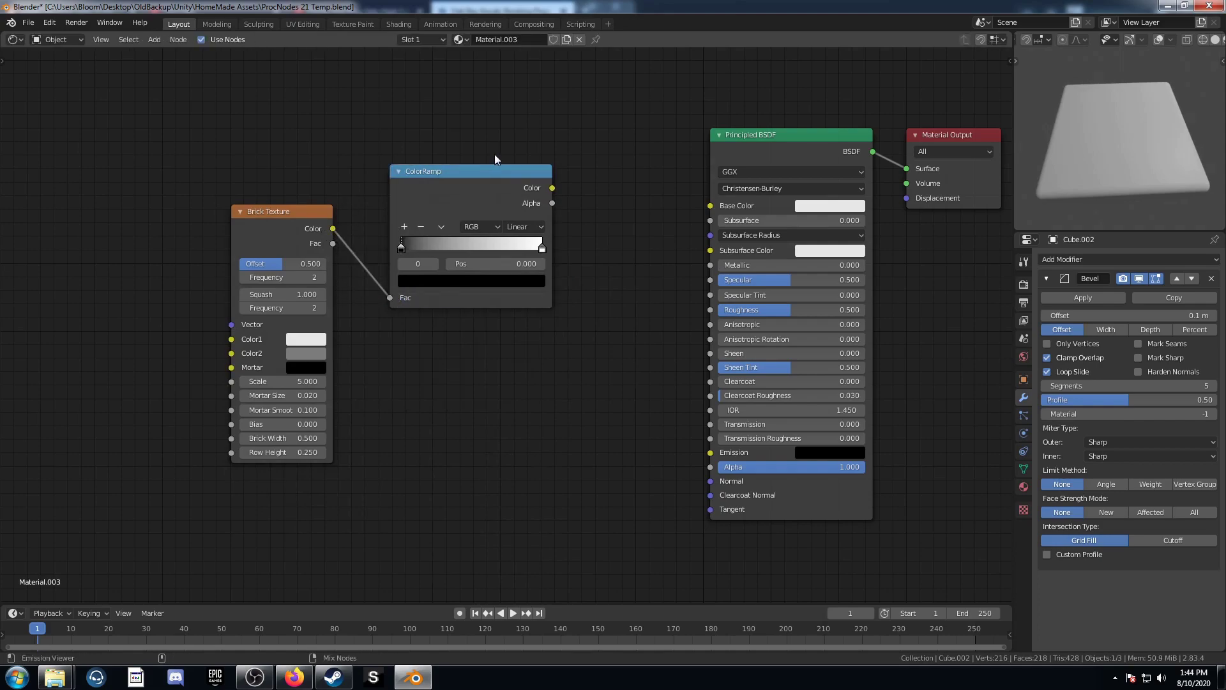
pyautogui.keyDown('ctrl'); pyautogui.keyDown('shift'); pyautogui.click(473, 186); pyautogui.keyUp('shift'); pyautogui.keyUp('ctrl')
# Add Texture Coordinate and Mapping nodes to the Brick Texture's Vector input, spacing the Texture Coordinate node away from Mapping.
pyautogui.scroll(-4, 476, 238)
pyautogui.moveTo(305, 240); pyautogui.dragTo(551, 240, button='middle')
pyautogui.hotkey('shift', 'a')
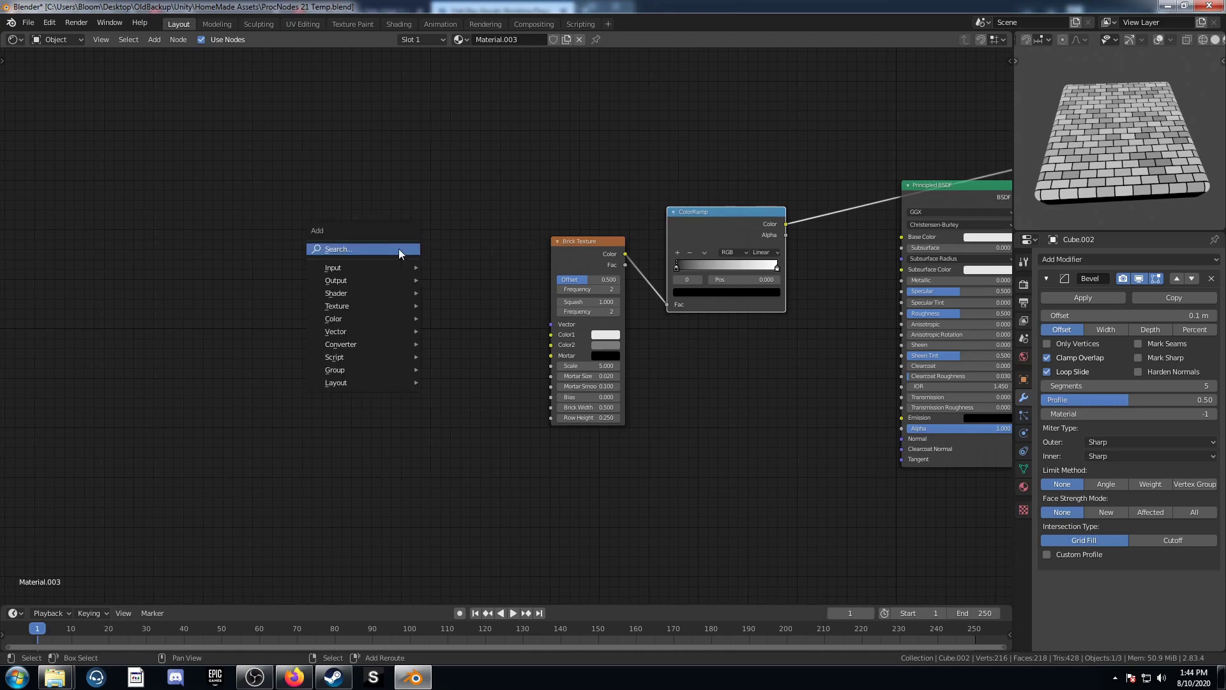
pyautogui.click(585, 251)
pyautogui.scroll(3, 596, 275)
pyautogui.moveTo(568, 293); pyautogui.dragTo(517, 298, button='middle')
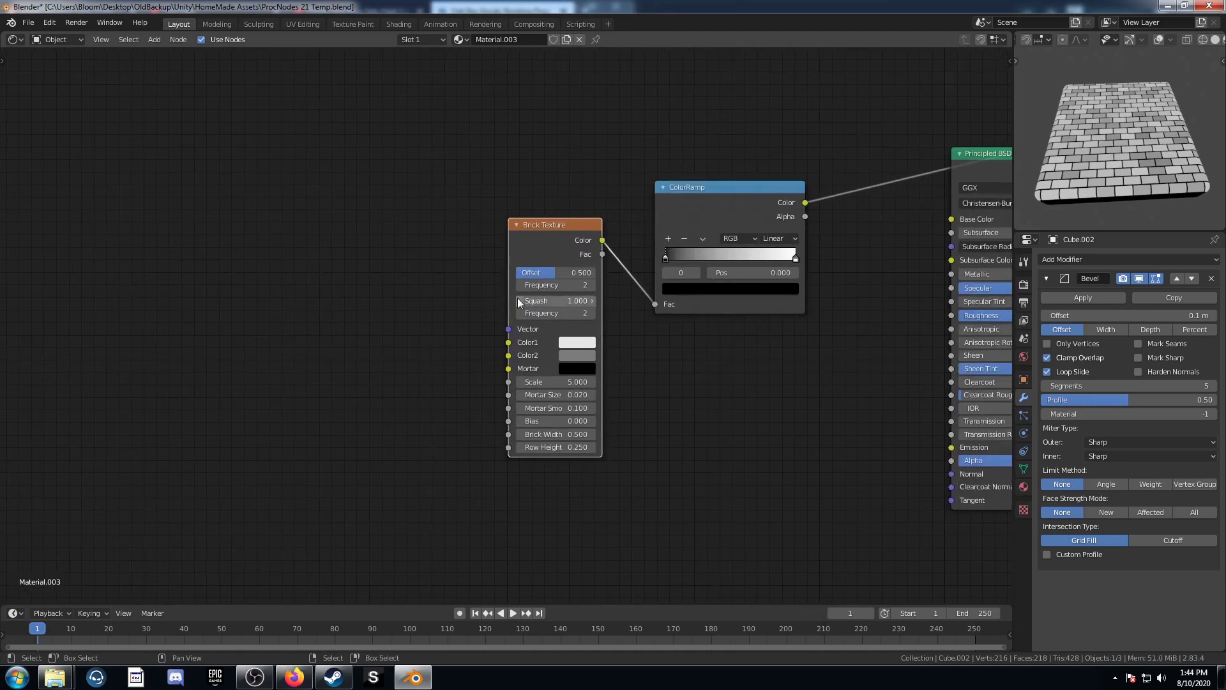
pyautogui.scroll(3, 510, 306)
pyautogui.hotkey('ctrl', 't')
pyautogui.moveTo(293, 304); pyautogui.dragTo(497, 280, button='middle')
pyautogui.click(403, 229)
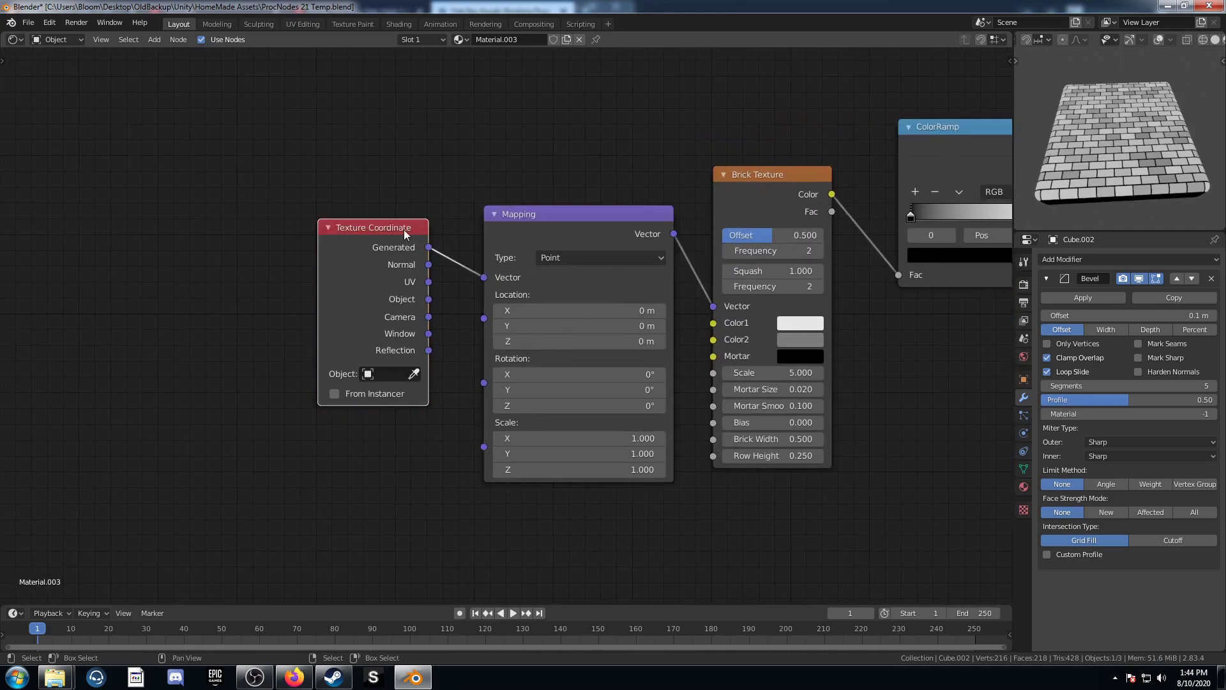
pyautogui.moveTo(404, 229); pyautogui.dragTo(190, 236)
# Insert a Noise Texture between the Texture Coordinate and Mapping nodes, with its Color feeding the Mapping's Vector.
pyautogui.moveTo(281, 332); pyautogui.dragTo(404, 343, button='middle')
pyautogui.hotkey('shift', 'a')
pyautogui.click(418, 368)
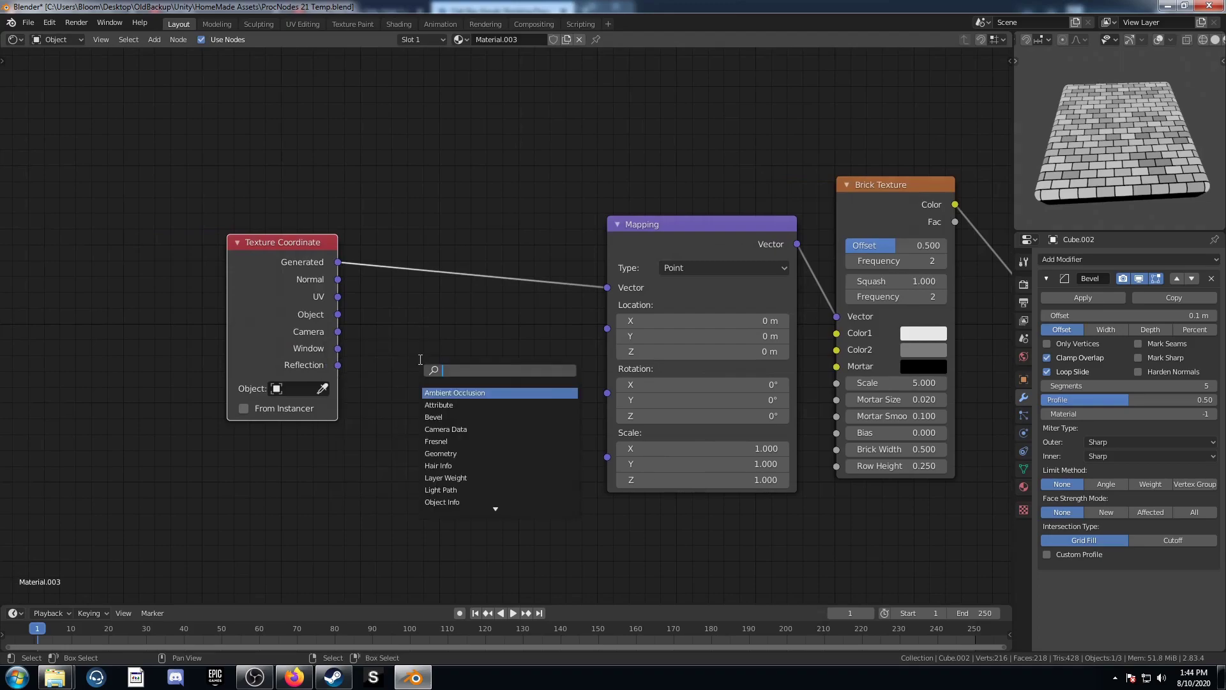
pyautogui.write('noise')
pyautogui.press('Return')
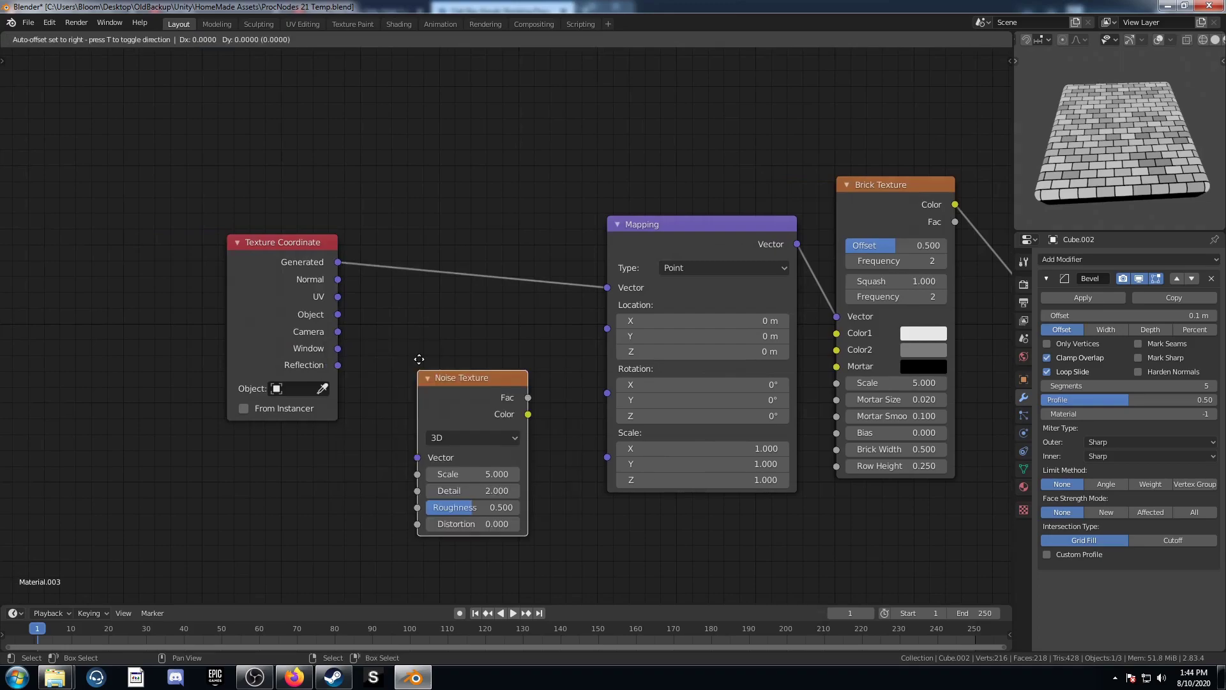
pyautogui.click(435, 227)
# Insert a Musgrave Texture between the Texture Coordinate and Noise Texture nodes, spacing the neighbouring nodes apart.
pyautogui.hotkey('shift', 'a')
pyautogui.click(397, 158)
pyautogui.write('mus')
pyautogui.press('Return')
pyautogui.click(324, 205)
pyautogui.moveTo(278, 239); pyautogui.dragTo(156, 251)
pyautogui.moveTo(466, 246); pyautogui.dragTo(401, 165)
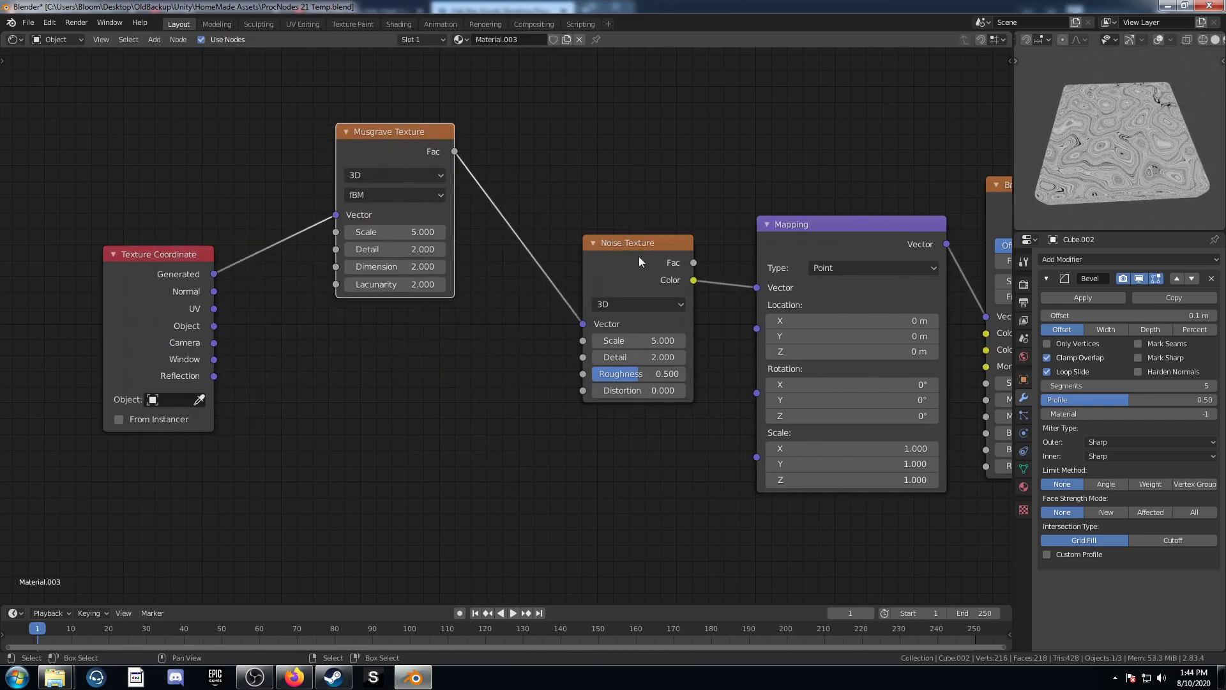
# Insert a Mix color node between the Musgrave and Noise Textures, and a duplicate of it between the Noise Texture and Mapping.
pyautogui.moveTo(639, 261); pyautogui.dragTo(632, 126)
pyautogui.hotkey('shift', 'a')
pyautogui.click(574, 300)
pyautogui.write('mix')
pyautogui.press('Return')
pyautogui.click(552, 145)
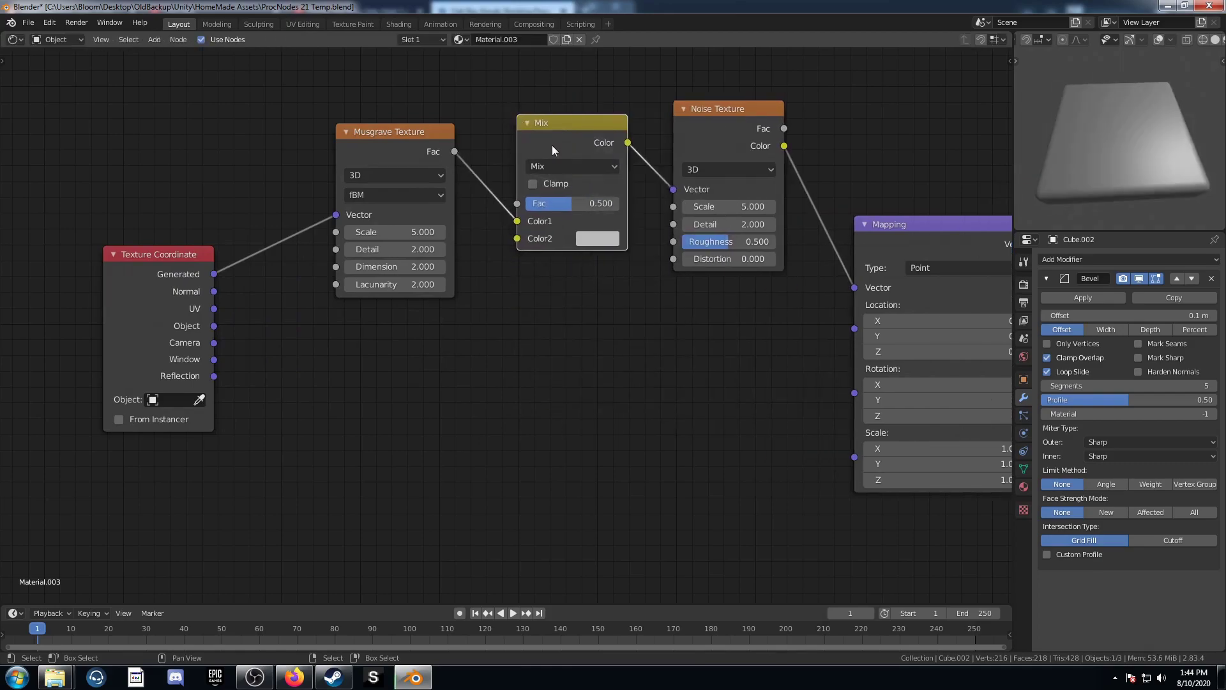
pyautogui.hotkey('shift', 'd')
pyautogui.click(851, 216)
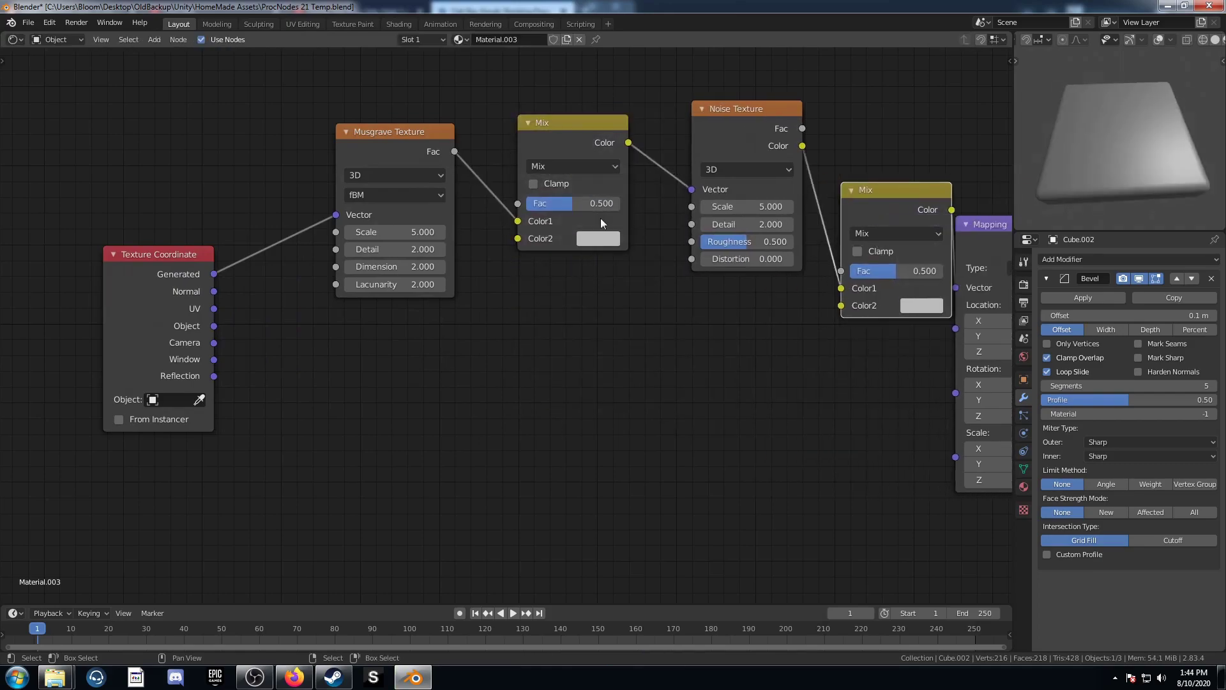
# Raise the Musgrave and Noise Texture nodes, and connect the Texture Coordinate's Generated output to Color2 of both Mix nodes.
pyautogui.click(416, 129)
pyautogui.moveTo(654, 336); pyautogui.dragTo(592, 430, button='middle')
pyautogui.moveTo(327, 233); pyautogui.dragTo(306, 127)
pyautogui.moveTo(648, 203); pyautogui.dragTo(632, 137)
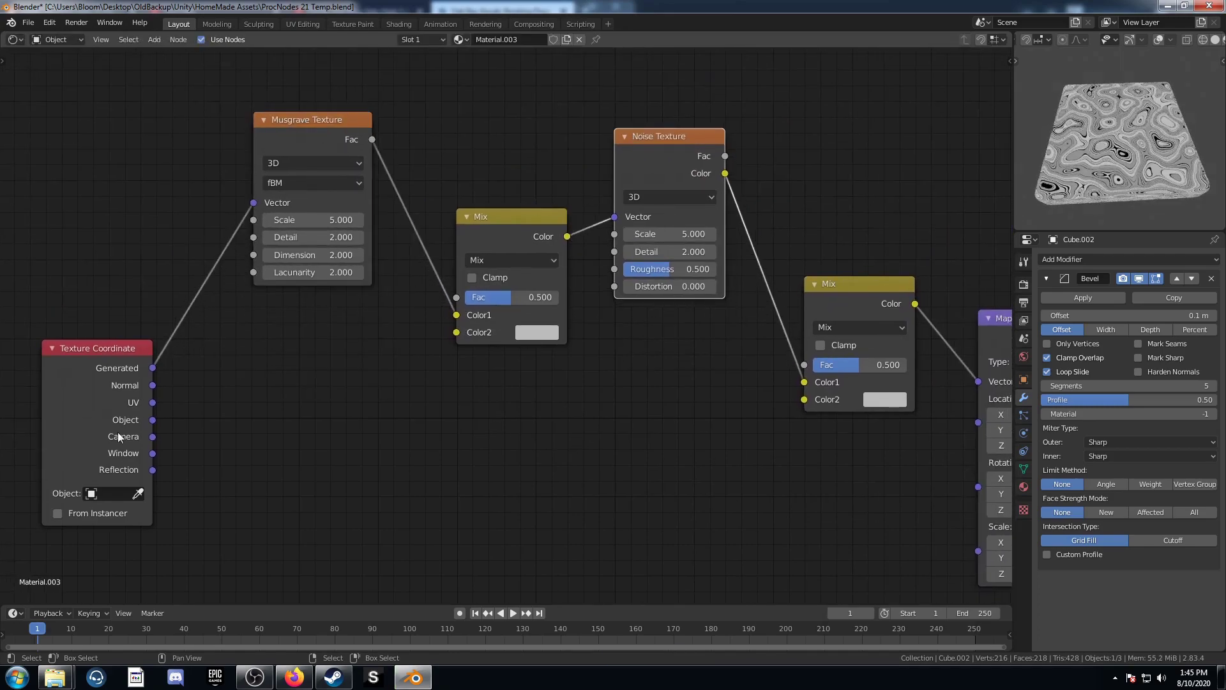
pyautogui.moveTo(153, 368); pyautogui.dragTo(808, 397)
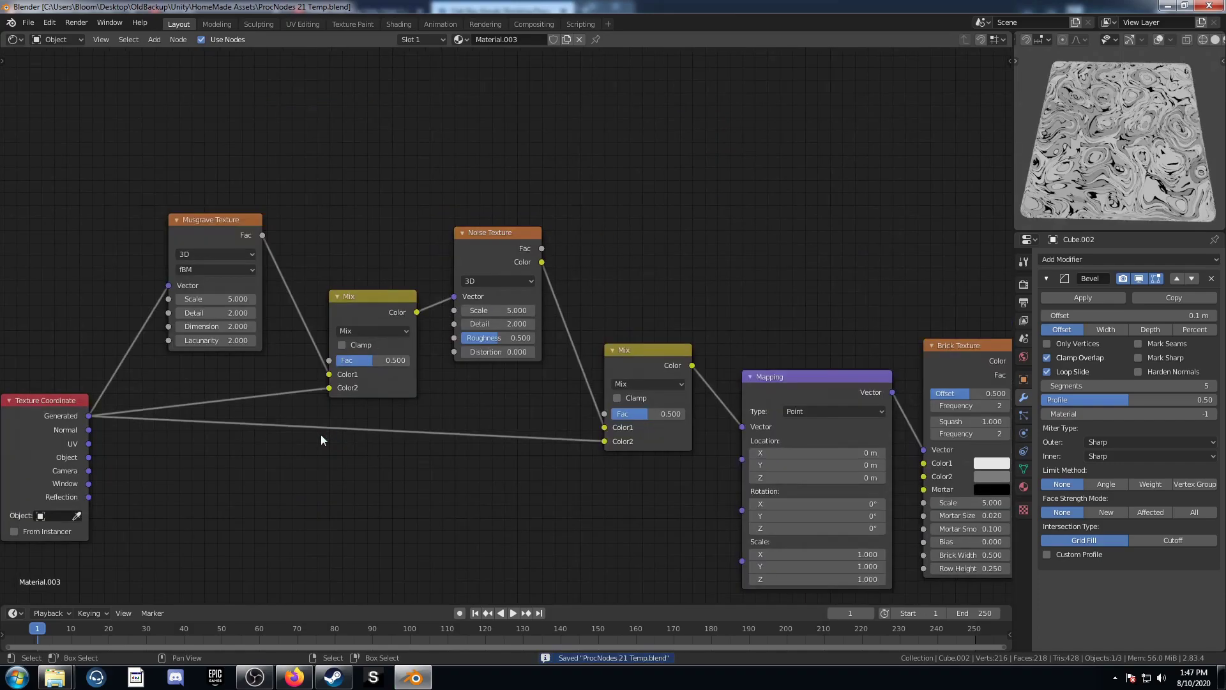
# Set the Musgrave Texture's Scale to 4.
pyautogui.scroll(3, 443, 436)
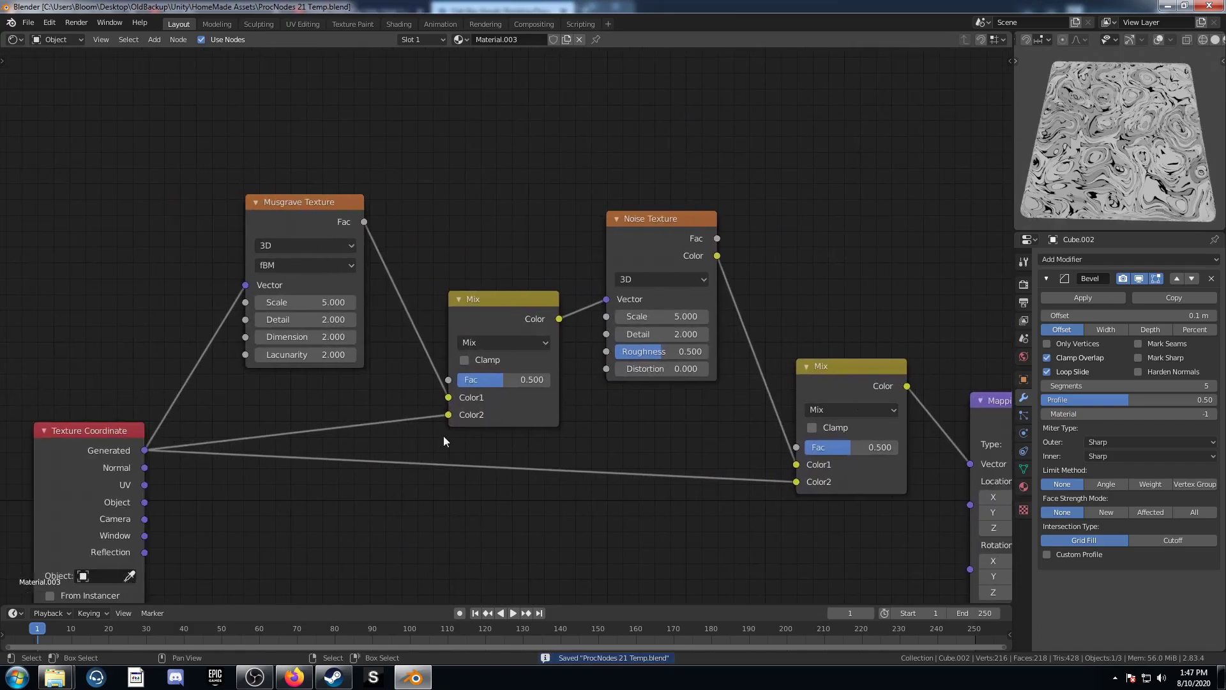
pyautogui.click(312, 301)
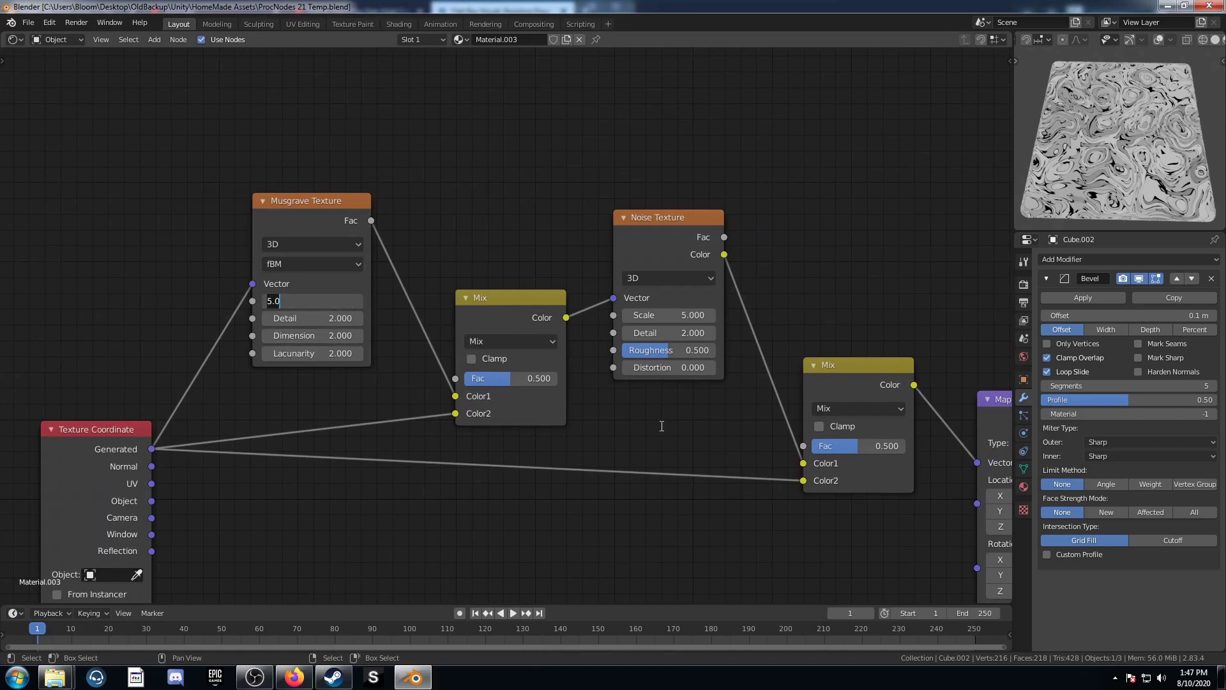
pyautogui.write('4')
pyautogui.press('Return')
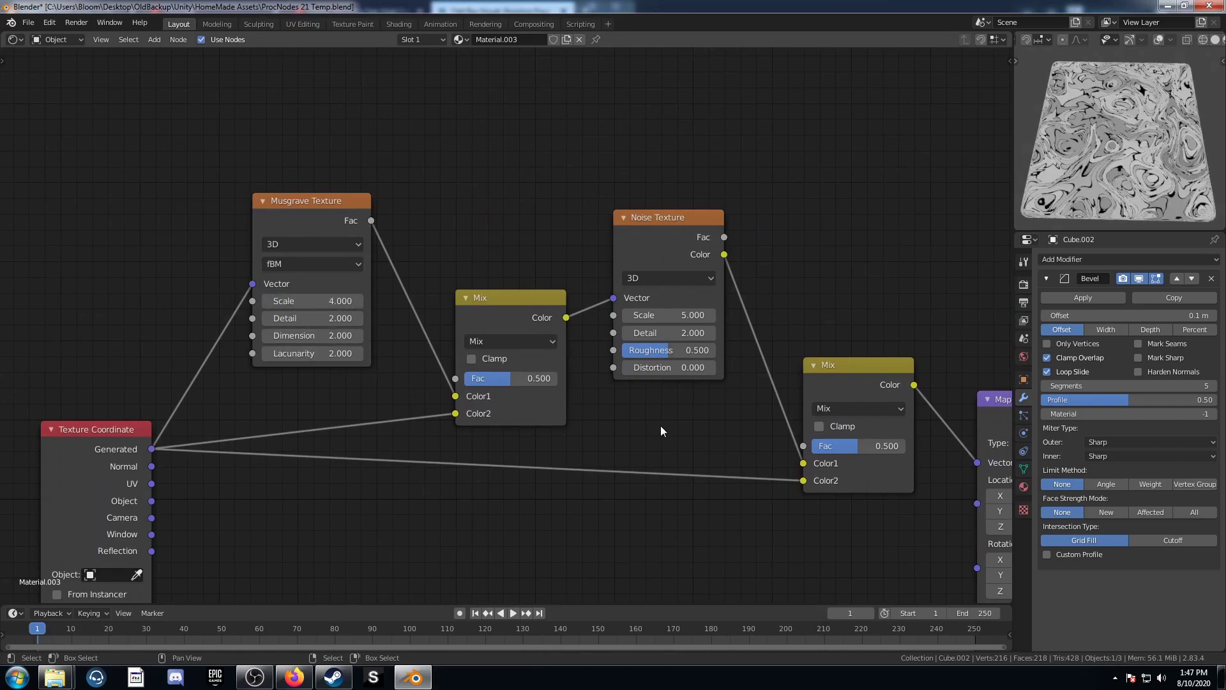
# Set Fac to 0.56 on the Mix node after the Musgrave Texture and to 0.63 on the one before Mapping.
pyautogui.moveTo(512, 377); pyautogui.dragTo(517, 376)
pyautogui.moveTo(880, 472); pyautogui.dragTo(574, 387, button='middle')
pyautogui.click(549, 359)
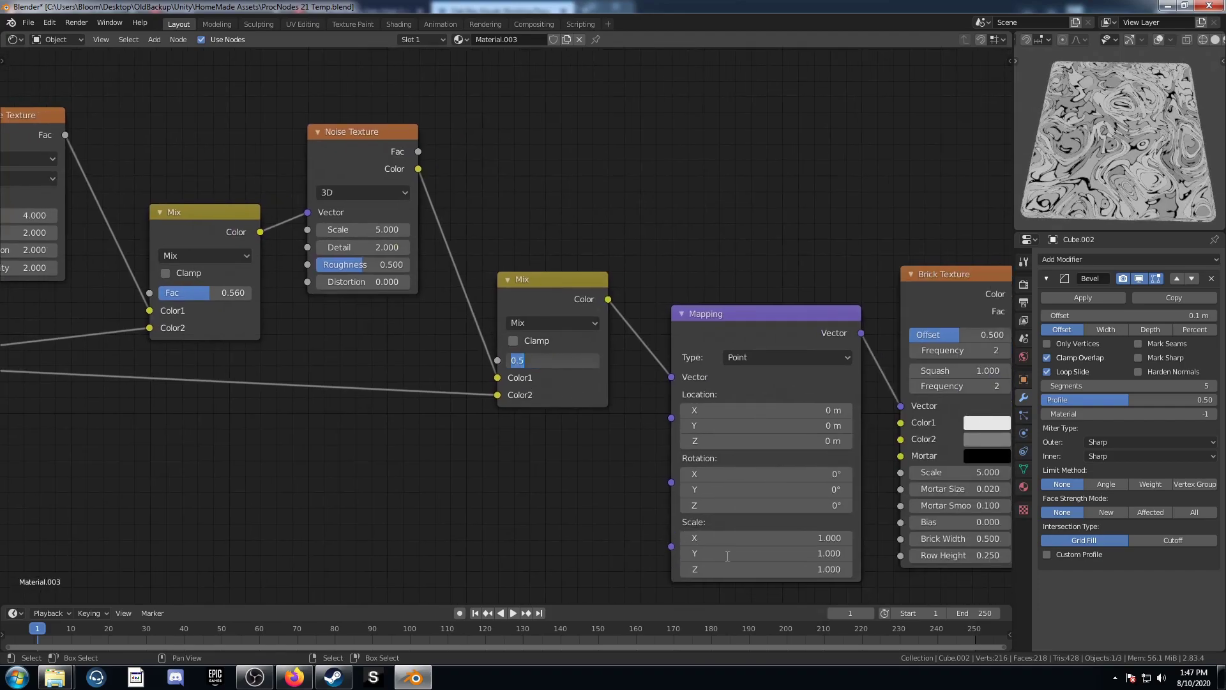
pyautogui.write('.63')
pyautogui.press('Return')
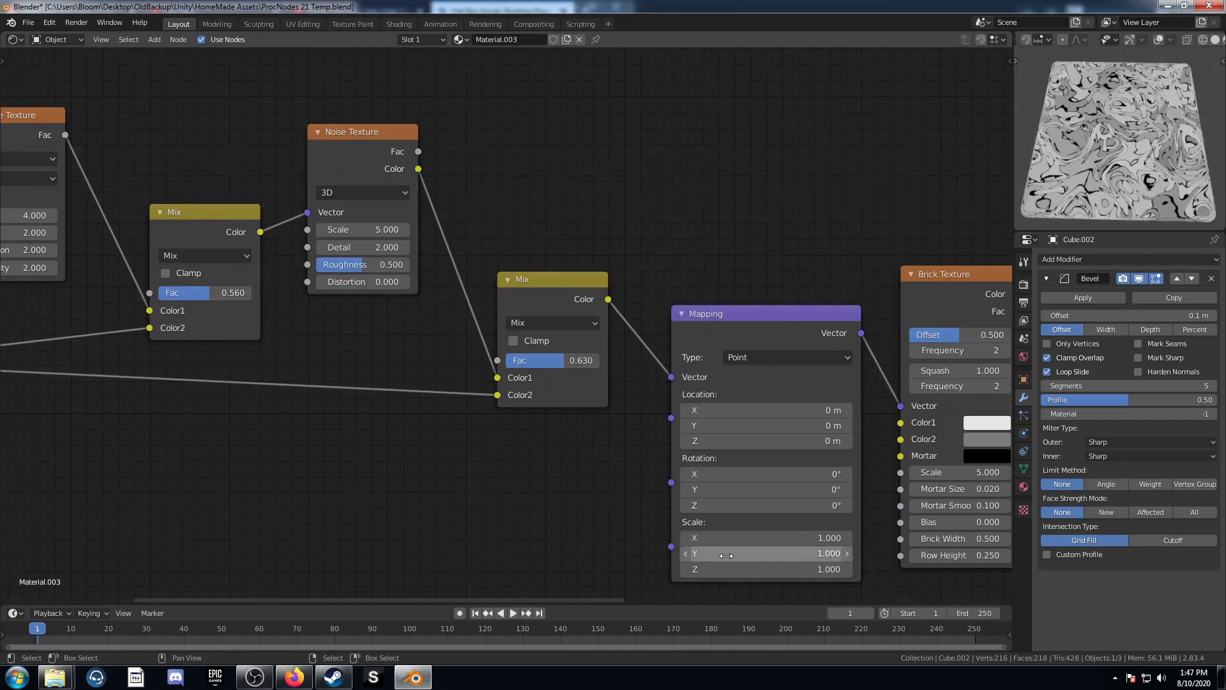
# Set the Brick Texture's Offset to 0.554 and its offset Frequency to 3.
pyautogui.moveTo(853, 577); pyautogui.dragTo(579, 549, button='middle')
pyautogui.scroll(2, 637, 417)
pyautogui.moveTo(638, 416); pyautogui.dragTo(446, 378, button='middle')
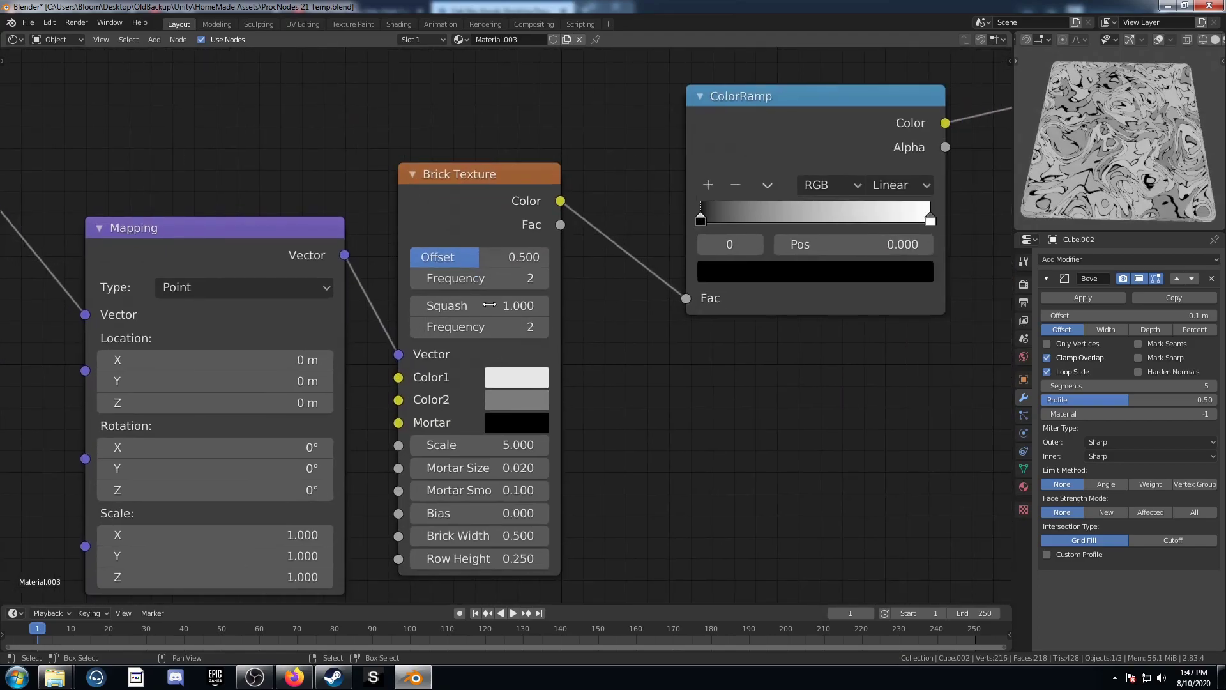
pyautogui.click(485, 251)
pyautogui.write('.554')
pyautogui.press('Tab')
pyautogui.write('3')
pyautogui.press('Tab')
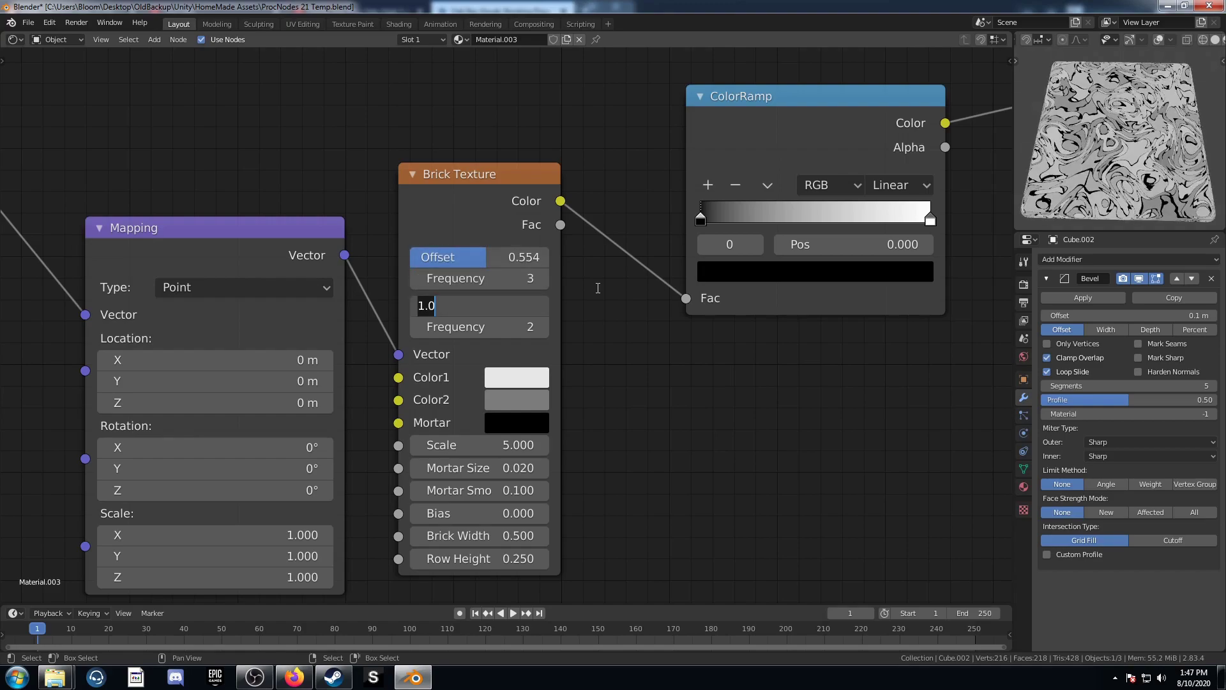
# Set the Brick Texture's Squash to 0.9, keeping its squash Frequency.
pyautogui.press('Tab')
pyautogui.hotkey('shift', 'Tab')
pyautogui.write('.9')
pyautogui.press('Tab')
pyautogui.press('Tab')
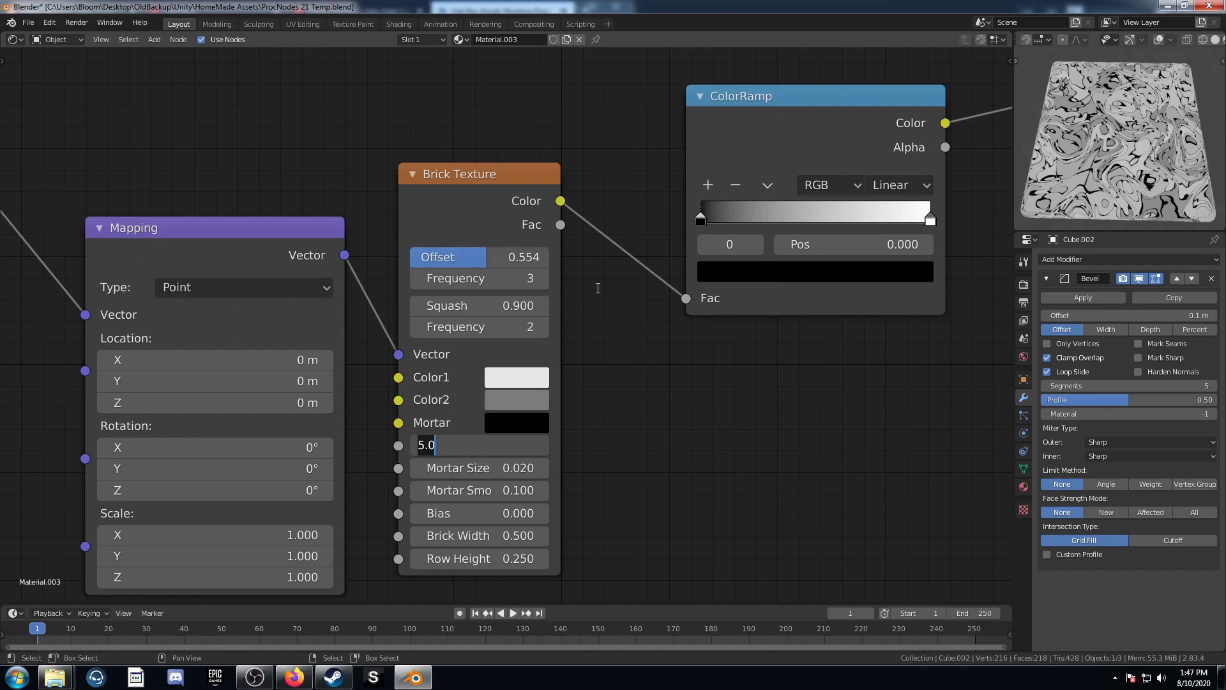
# Set the Brick Texture's Scale to 8, Mortar Size to 0.05 and Mortar Smooth to 1.
pyautogui.write('8')
pyautogui.press('Tab')
pyautogui.write('.05')
pyautogui.press('Tab')
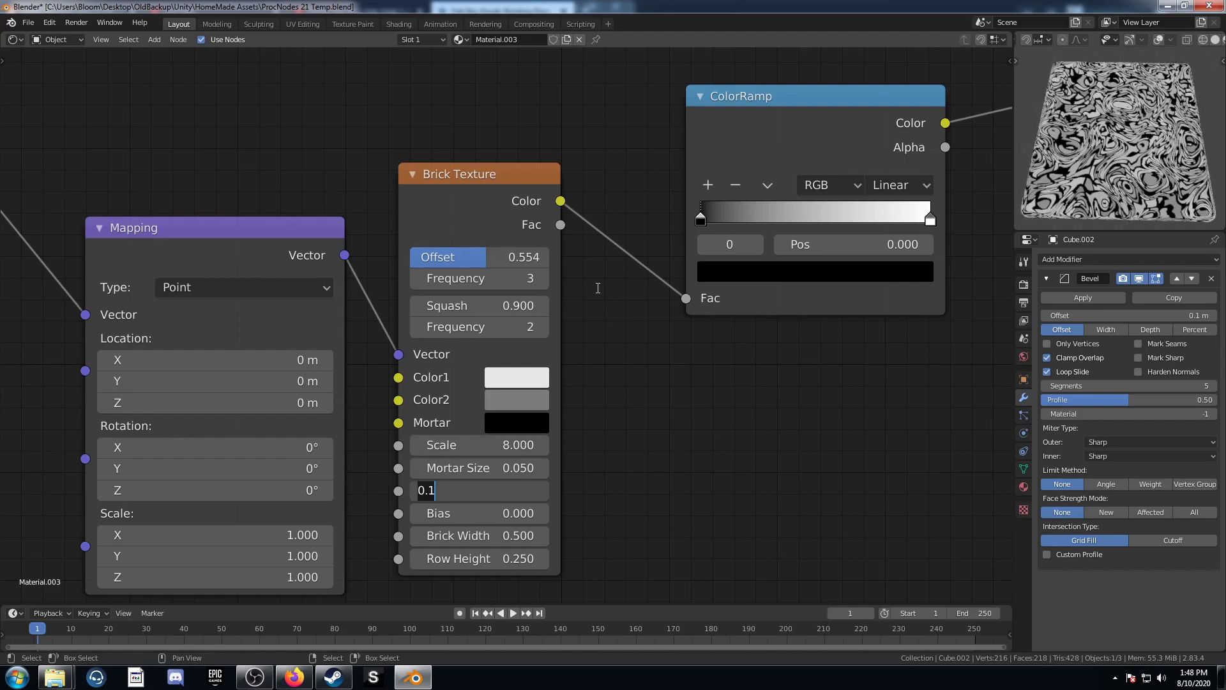
pyautogui.write('1')
pyautogui.press('Tab')
pyautogui.press('Tab')
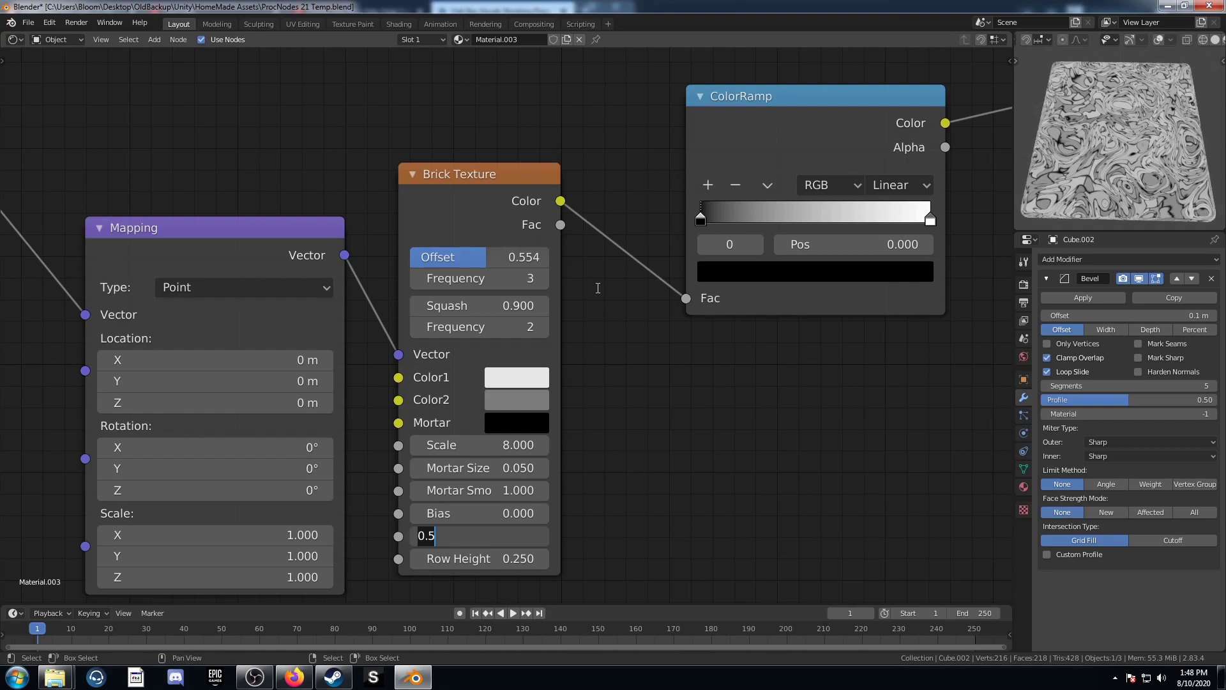
# Set the Brick Texture's Brick Width to 1.4 and Row Height to 1.
pyautogui.write('1.4')
pyautogui.press('Tab')
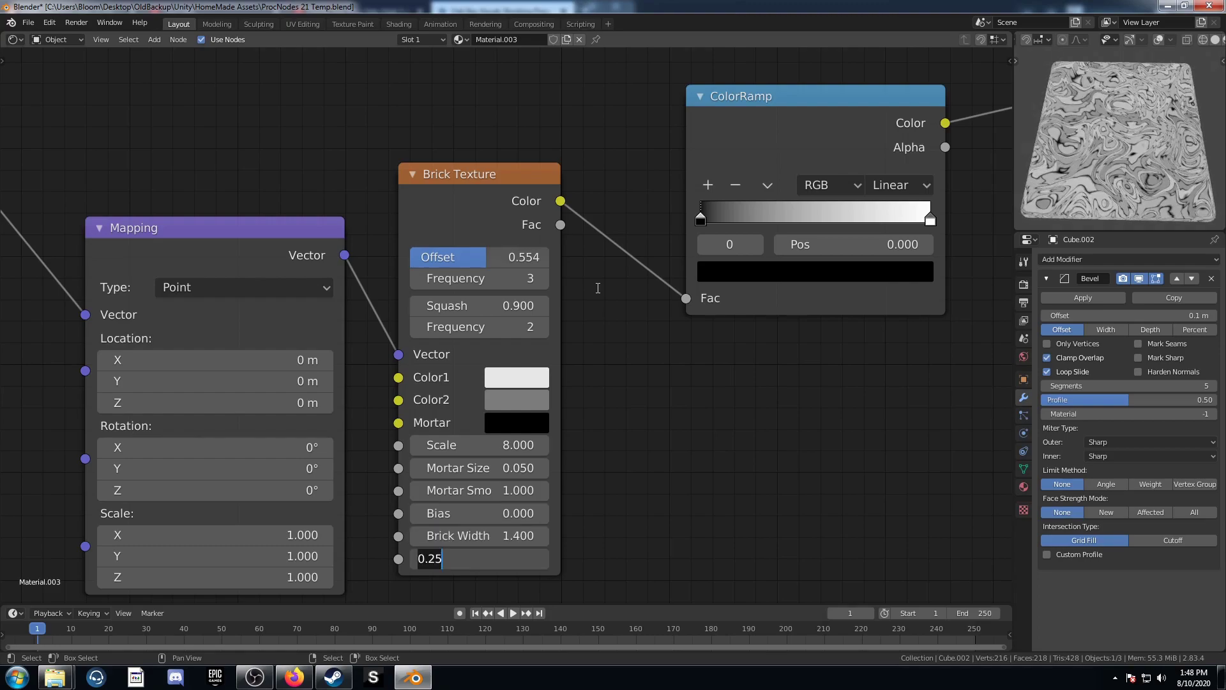
pyautogui.write('1')
pyautogui.press('Return')
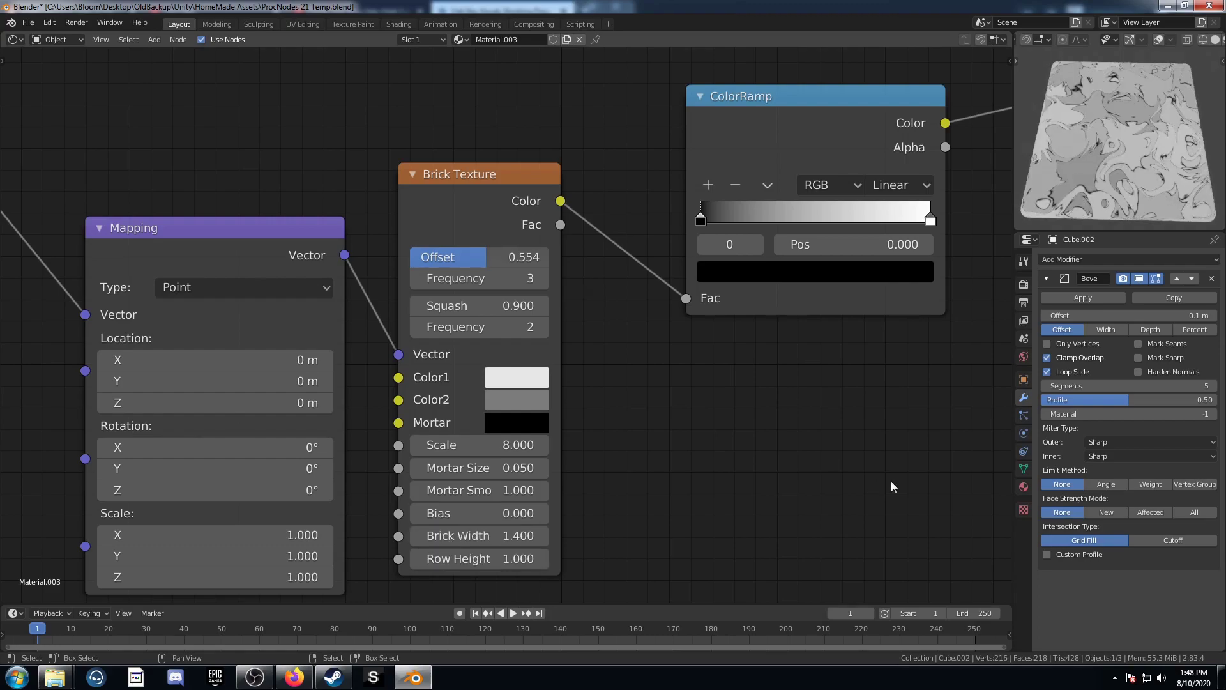
# Output the Principled BSDF to the Material Output's Surface, rearrange it and the ColorRamp, and link the Brick Texture's Color to Roughness.
pyautogui.scroll(-4, 890, 480)
pyautogui.moveTo(867, 328); pyautogui.dragTo(732, 360, button='middle')
pyautogui.moveTo(690, 206); pyautogui.dragTo(807, 329)
pyautogui.scroll(-2, 662, 402)
pyautogui.moveTo(663, 402); pyautogui.dragTo(600, 401, button='middle')
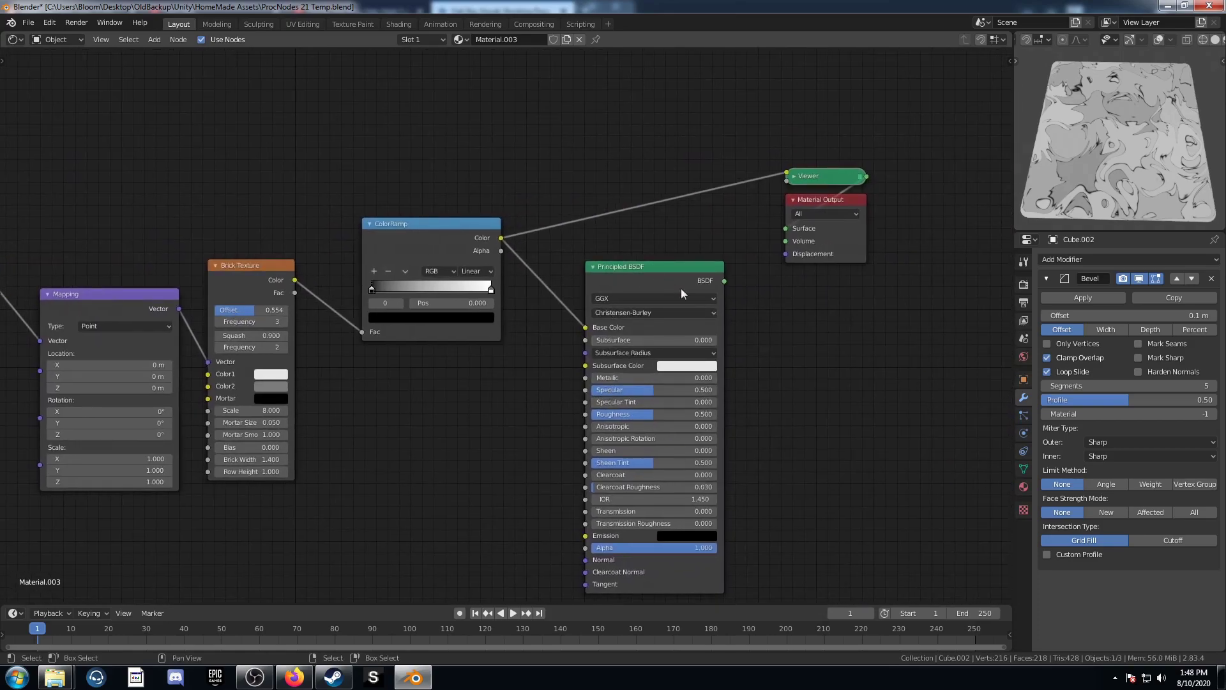
pyautogui.keyDown('ctrl'); pyautogui.keyDown('shift'); pyautogui.click(660, 267); pyautogui.keyUp('shift'); pyautogui.keyUp('ctrl')
pyautogui.scroll(4, 702, 288)
pyautogui.moveTo(678, 249); pyautogui.dragTo(659, 148)
pyautogui.moveTo(319, 329); pyautogui.dragTo(329, 232)
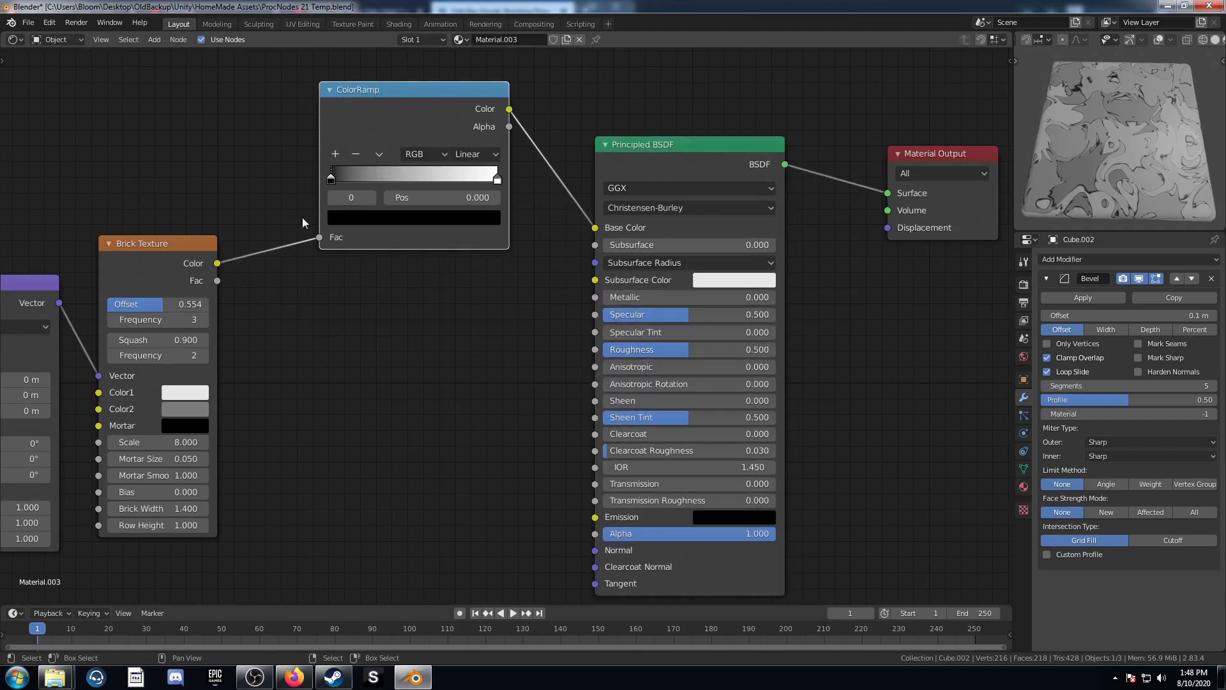
pyautogui.moveTo(217, 263); pyautogui.dragTo(595, 349)
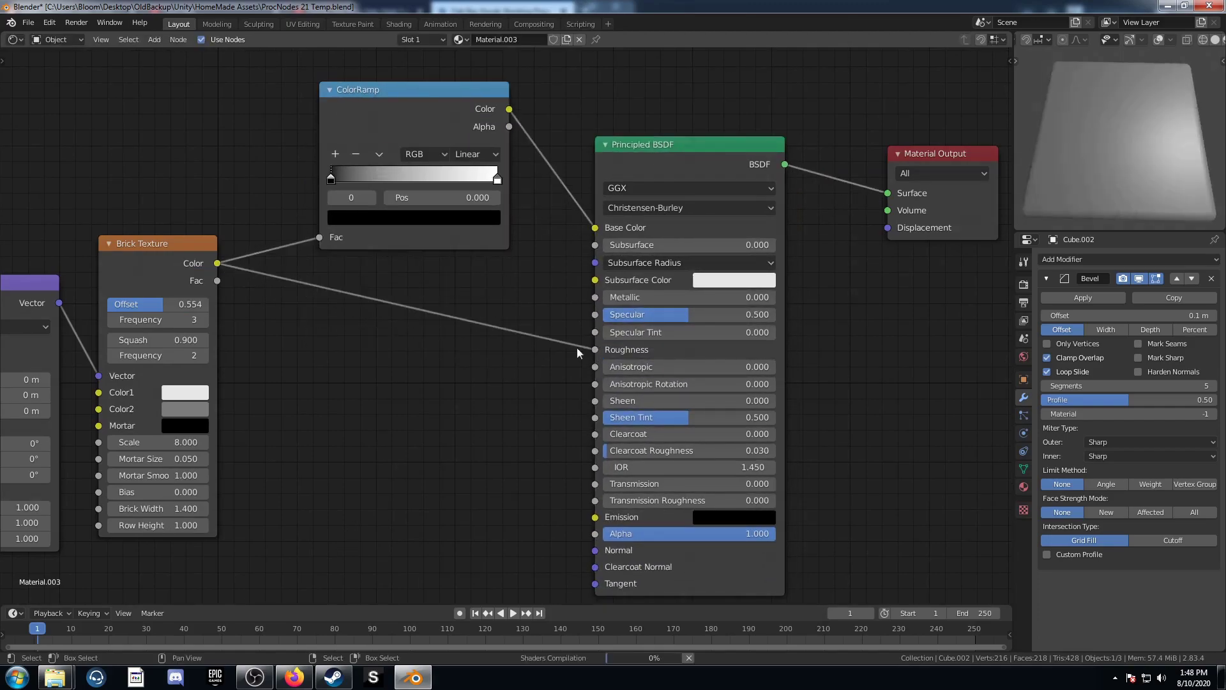
# Duplicate the ColorRamp with its Brick Texture input link kept, placing the copy below the original.
pyautogui.moveTo(373, 280); pyautogui.dragTo(394, 370, button='middle')
pyautogui.scroll(2, 412, 217)
pyautogui.moveTo(415, 217); pyautogui.dragTo(469, 251, button='middle')
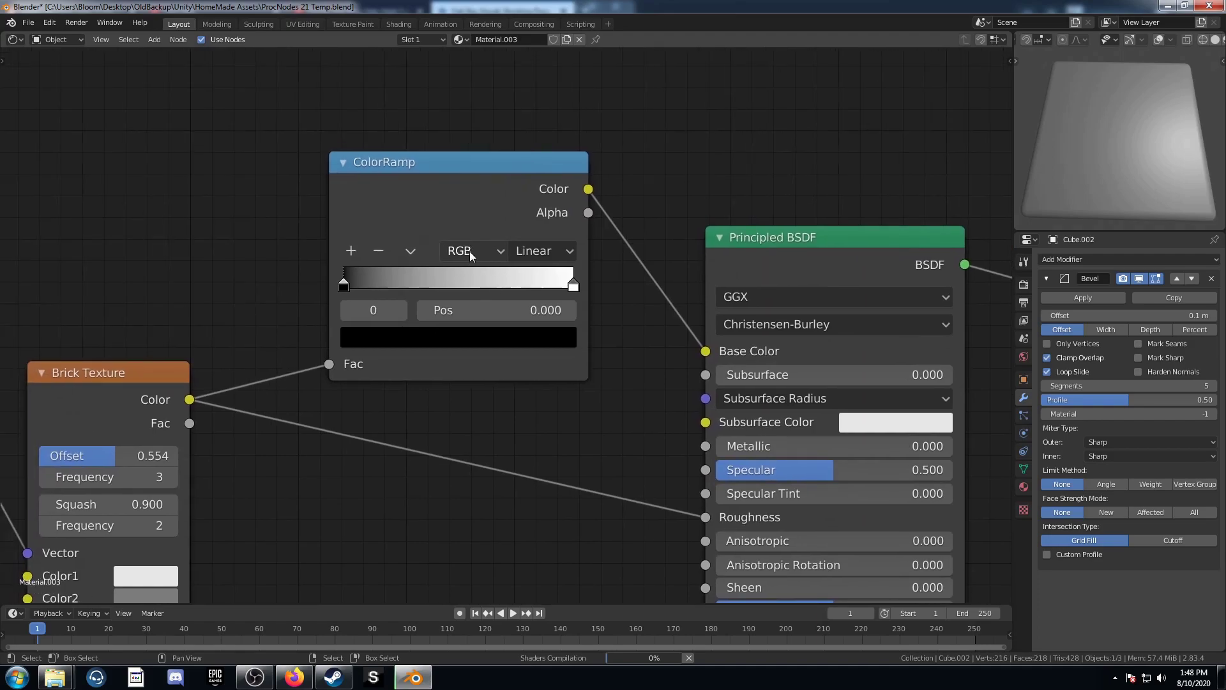
pyautogui.moveTo(468, 368); pyautogui.dragTo(476, 267, button='middle')
pyautogui.click(465, 136)
pyautogui.scroll(-2, 468, 329)
pyautogui.hotkey('ctrl', 'shift', 'd')
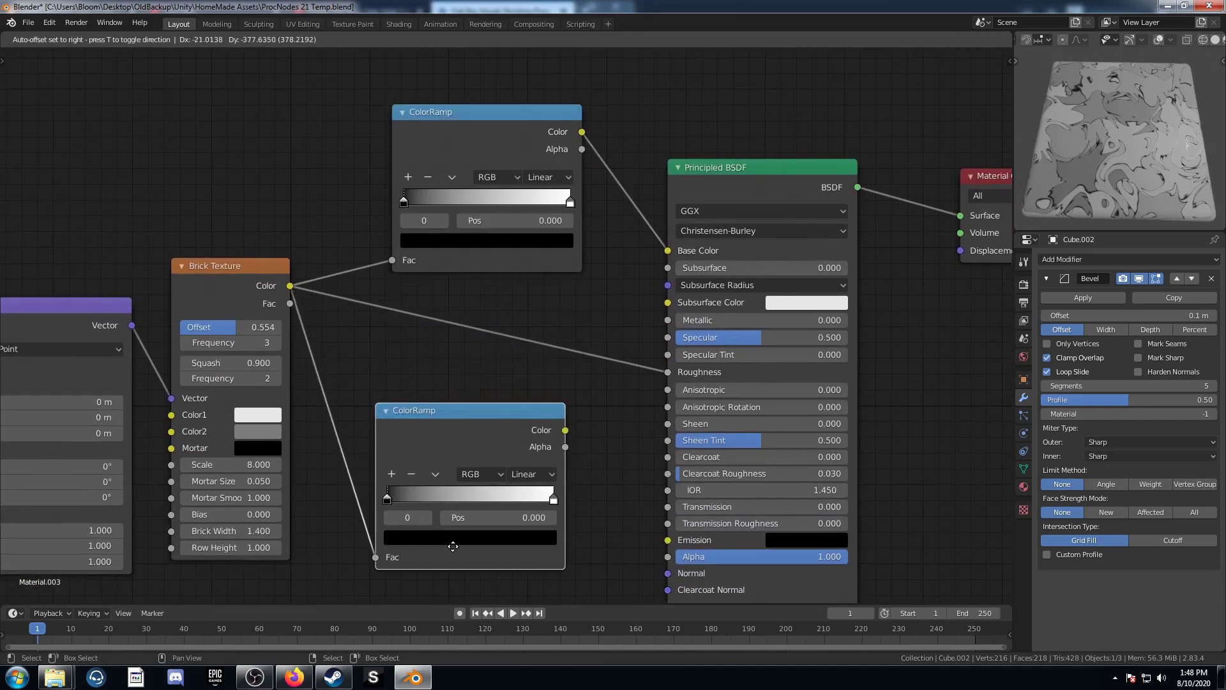
pyautogui.click(456, 554)
# Move the Material Output and Principled BSDF farther from the ColorRamps to make room between them.
pyautogui.moveTo(499, 514); pyautogui.dragTo(471, 359, button='middle')
pyautogui.scroll(-4, 485, 348)
pyautogui.moveTo(688, 108); pyautogui.dragTo(765, 75)
pyautogui.scroll(-4, 869, 171)
pyautogui.moveTo(873, 176); pyautogui.dragTo(823, 204, button='middle')
pyautogui.moveTo(721, 187); pyautogui.dragTo(886, 149)
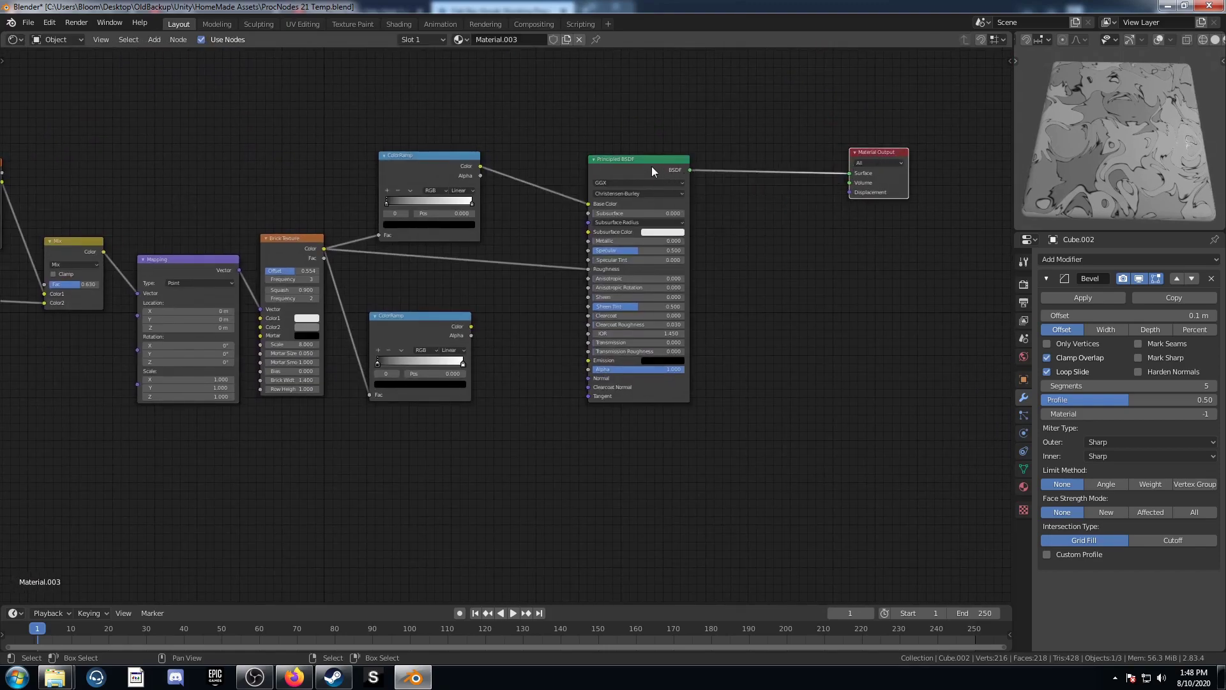
pyautogui.moveTo(651, 163); pyautogui.dragTo(779, 148)
# Add a Bump node beside the lower ColorRamp and link that ramp's Color to the Bump's Height.
pyautogui.hotkey('shift', 'a')
pyautogui.click(604, 320)
pyautogui.write('bu')
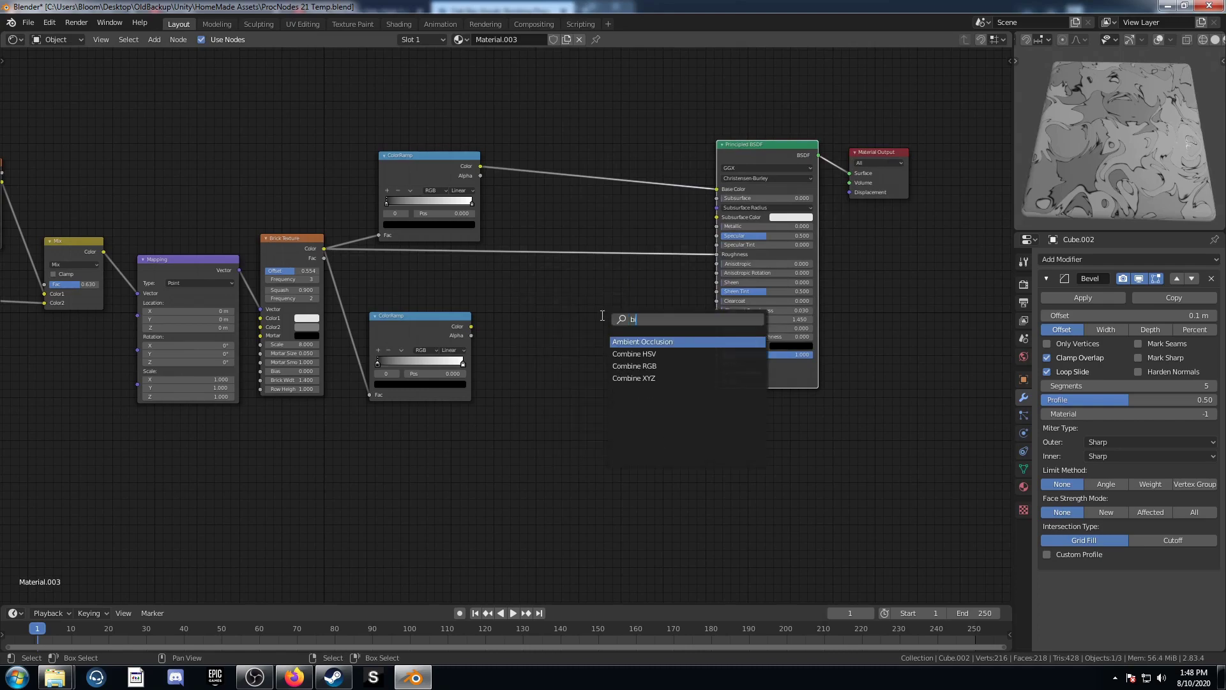
pyautogui.write('mp')
pyautogui.press('Return')
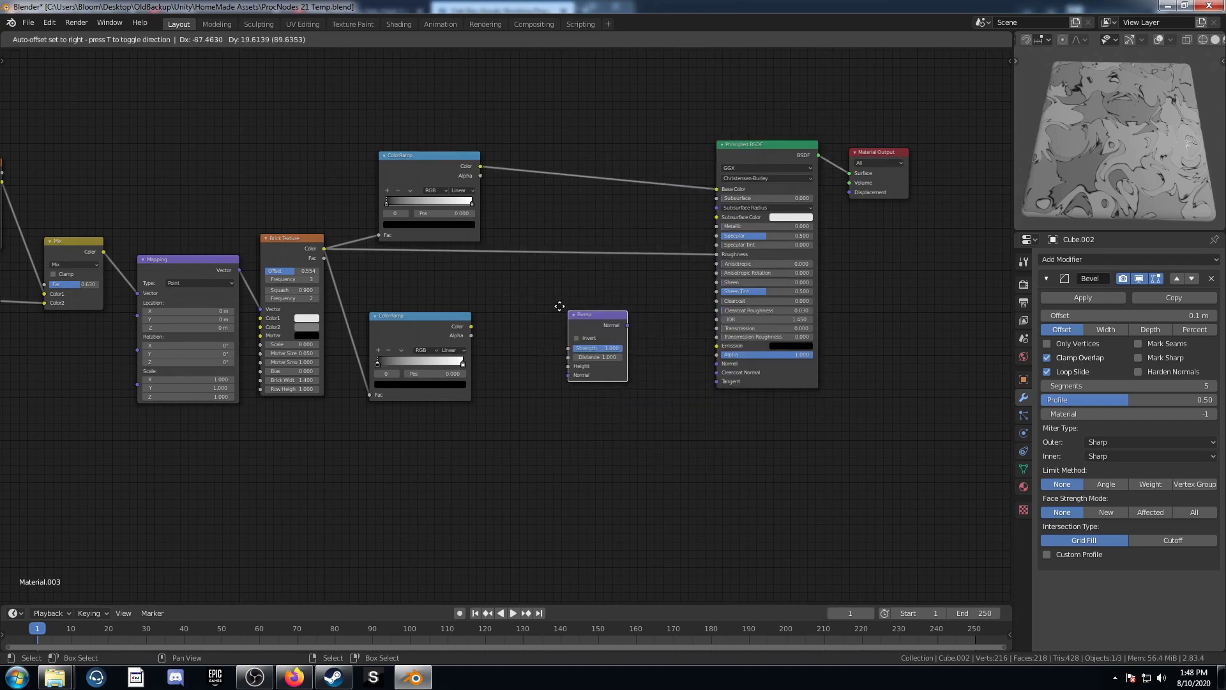
pyautogui.click(521, 311)
pyautogui.scroll(2, 546, 394)
pyautogui.moveTo(458, 326); pyautogui.dragTo(526, 378)
# Set the Bump's Strength to 0.3 and link its Normal output to the Principled BSDF's Normal.
pyautogui.scroll(1, 546, 343)
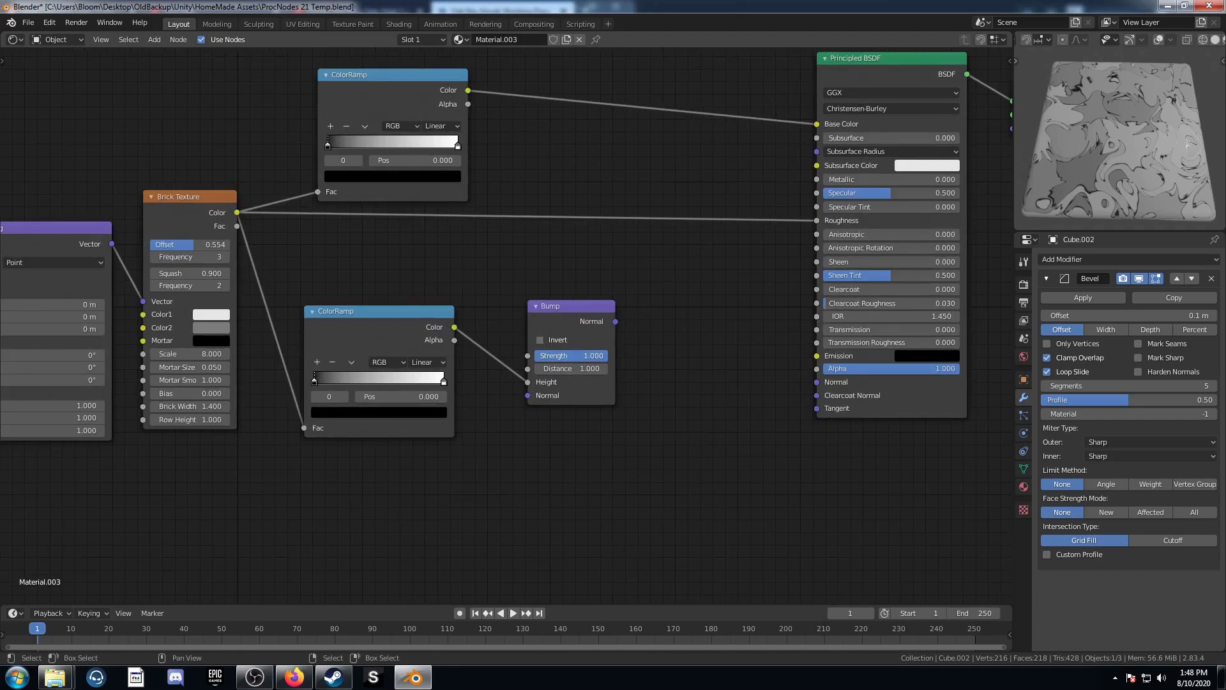
pyautogui.click(578, 358)
pyautogui.write('.3')
pyautogui.press('Return')
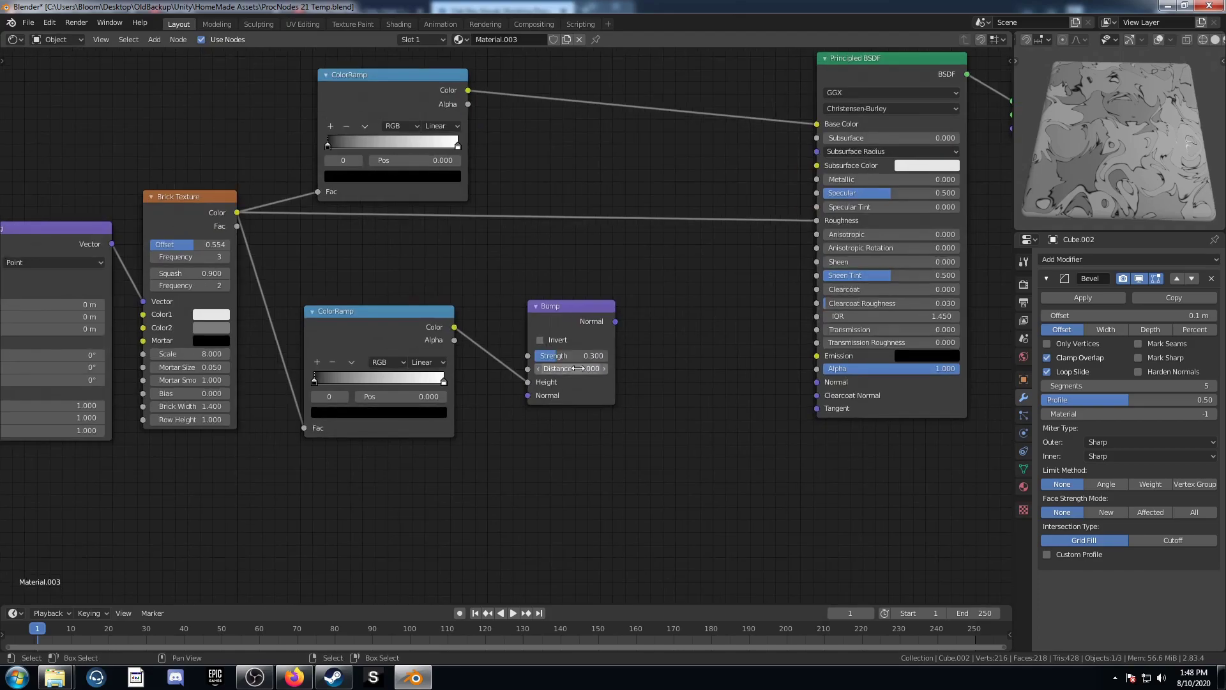
pyautogui.moveTo(616, 321); pyautogui.dragTo(817, 382)
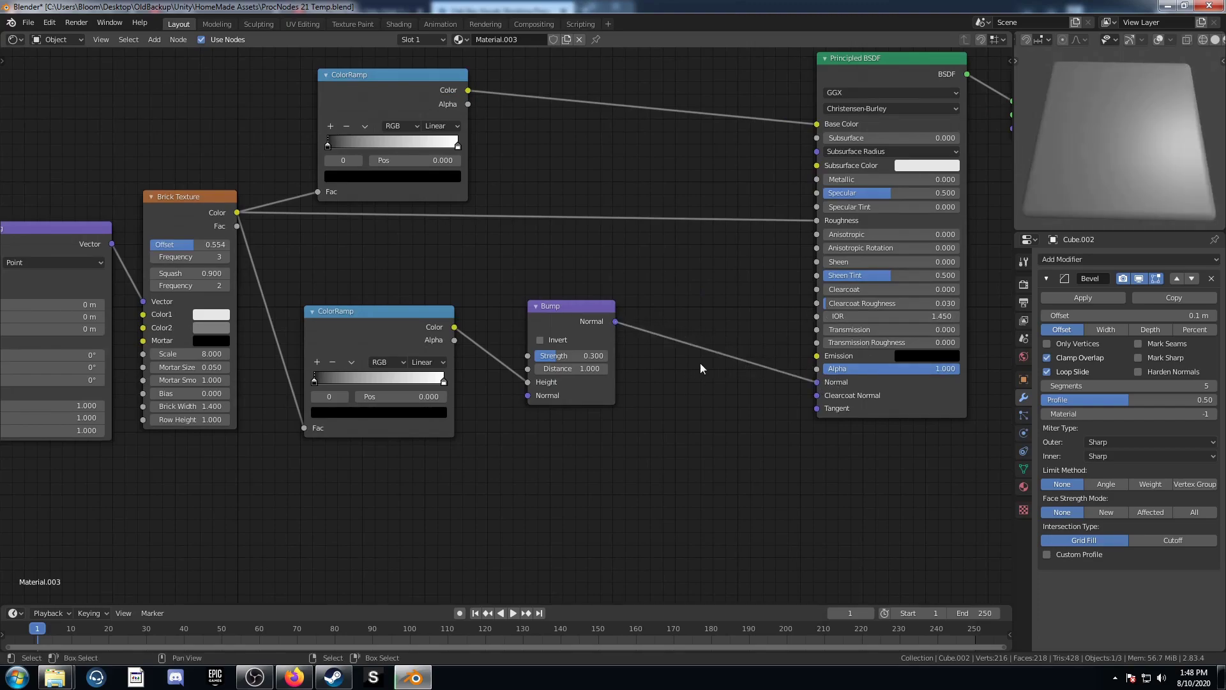
# Set the lower ColorRamp's black stop to position 0.2.
pyautogui.click(395, 396)
pyautogui.write('0.0')
pyautogui.press('BackSpace')
pyautogui.press('BackSpace')
pyautogui.press('BackSpace')
pyautogui.write('.2')
pyautogui.press('Return')
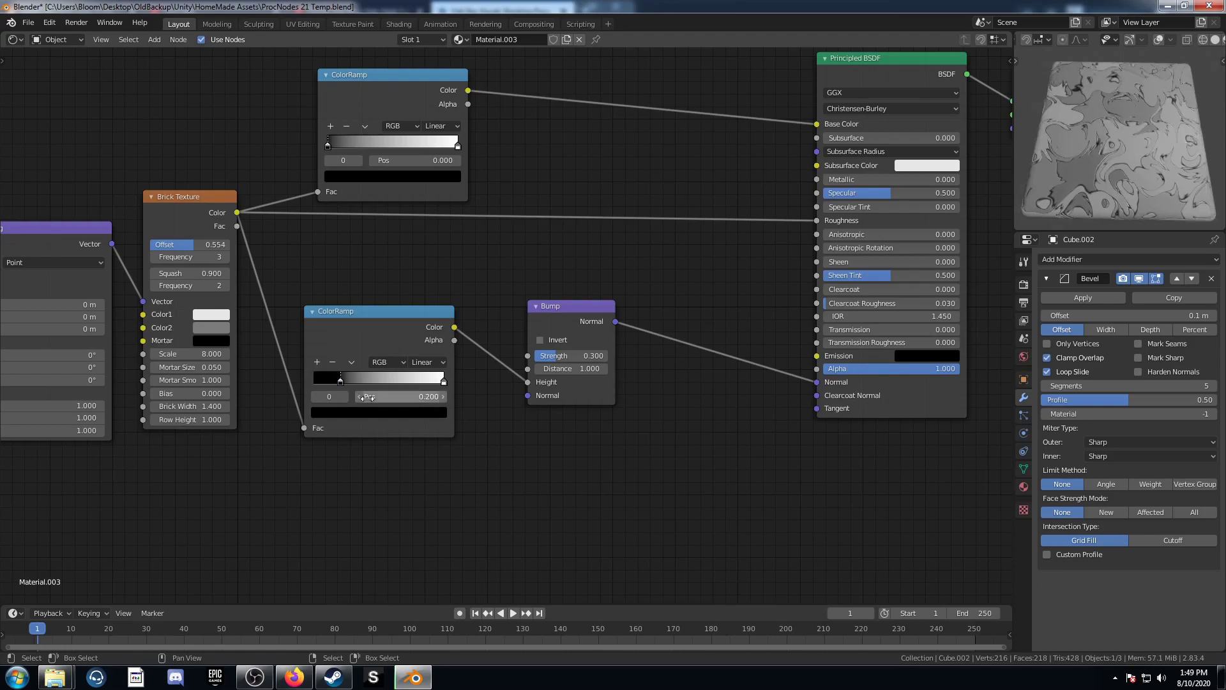
# Add a middle stop to the upper ColorRamp and set its black stop to position 0.21.
pyautogui.scroll(3, 561, 422)
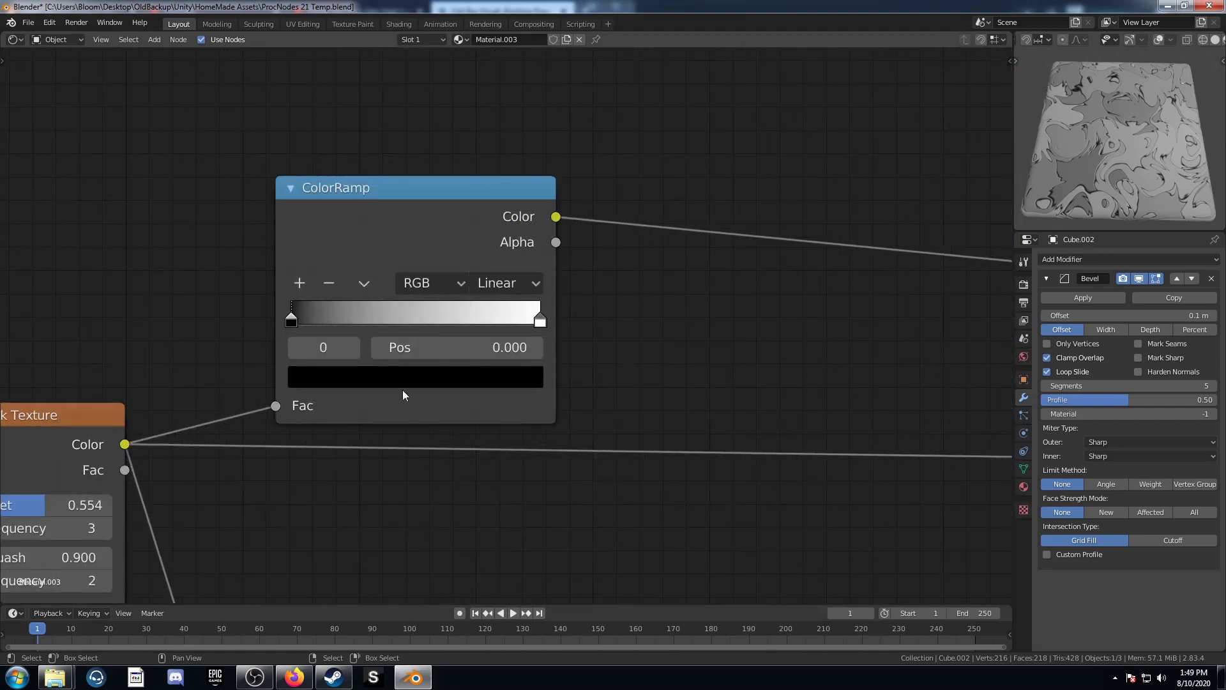
pyautogui.click(351, 275)
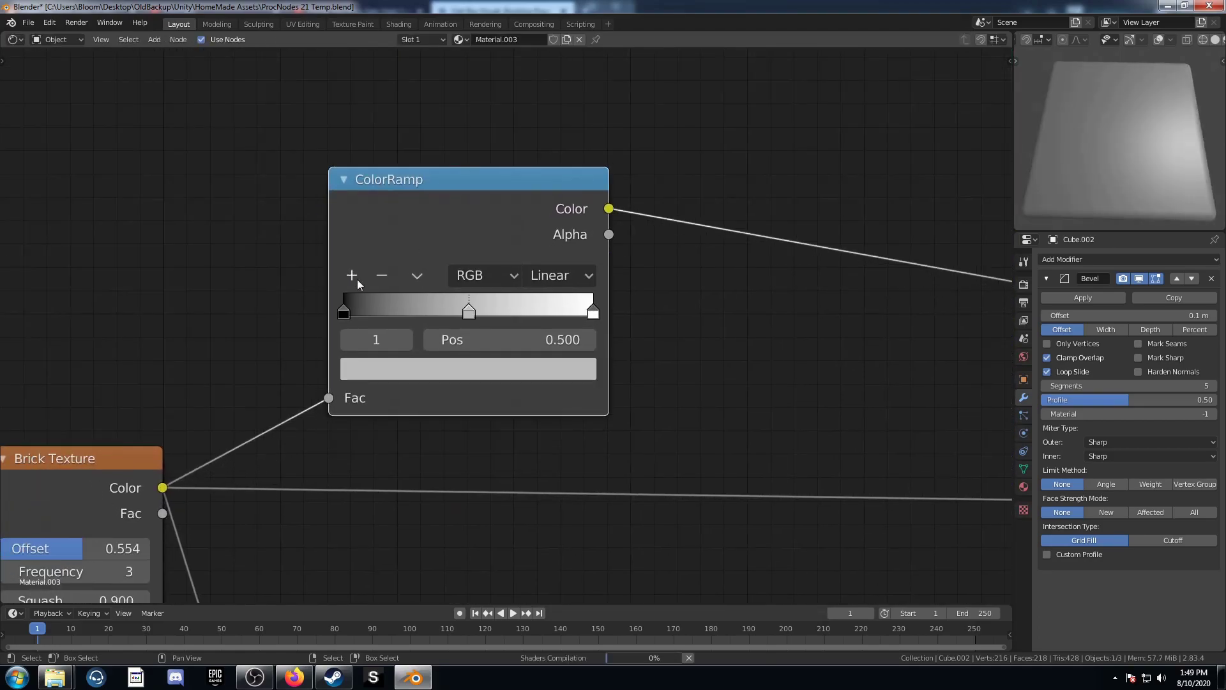
pyautogui.click(343, 313)
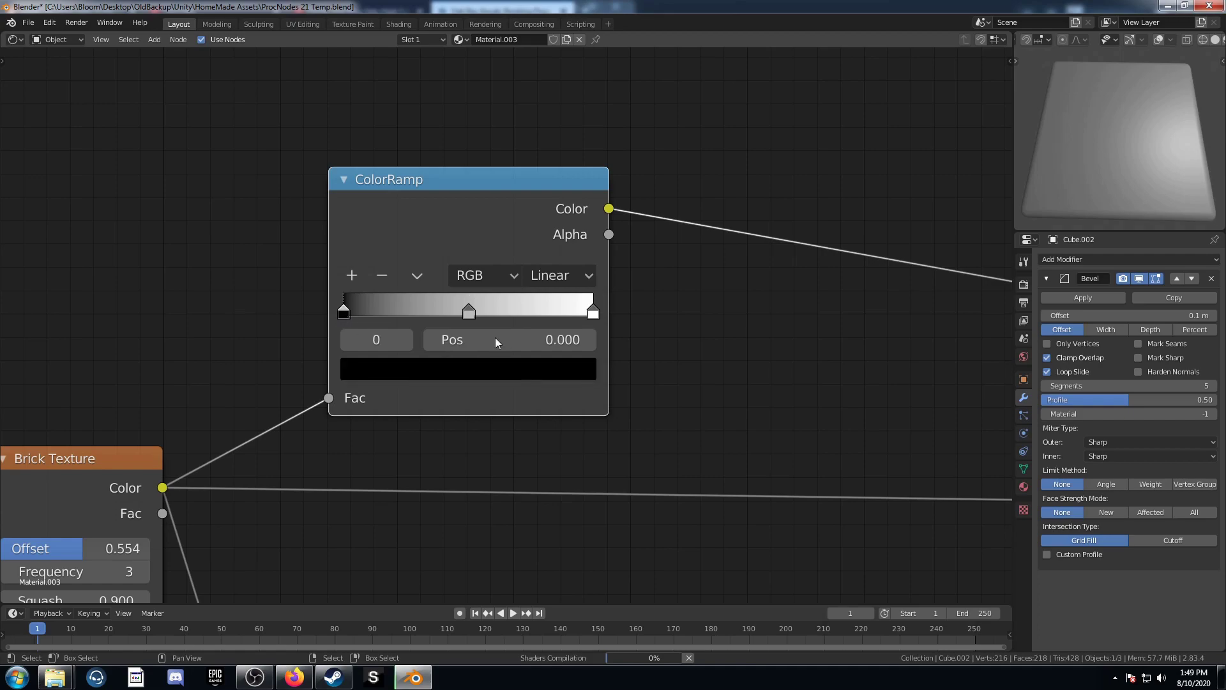
pyautogui.moveTo(495, 338); pyautogui.dragTo(527, 355)
pyautogui.moveTo(501, 309); pyautogui.dragTo(539, 344, button='middle')
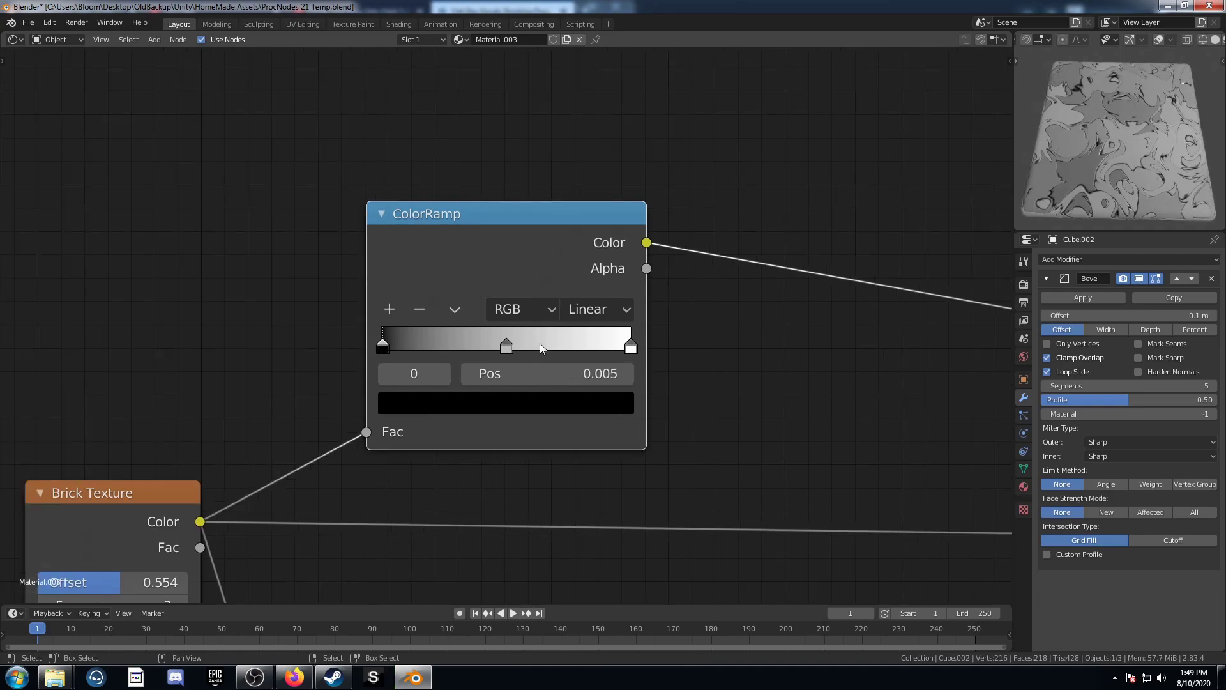
pyautogui.click(537, 373)
pyautogui.write('.21')
pyautogui.press('Return')
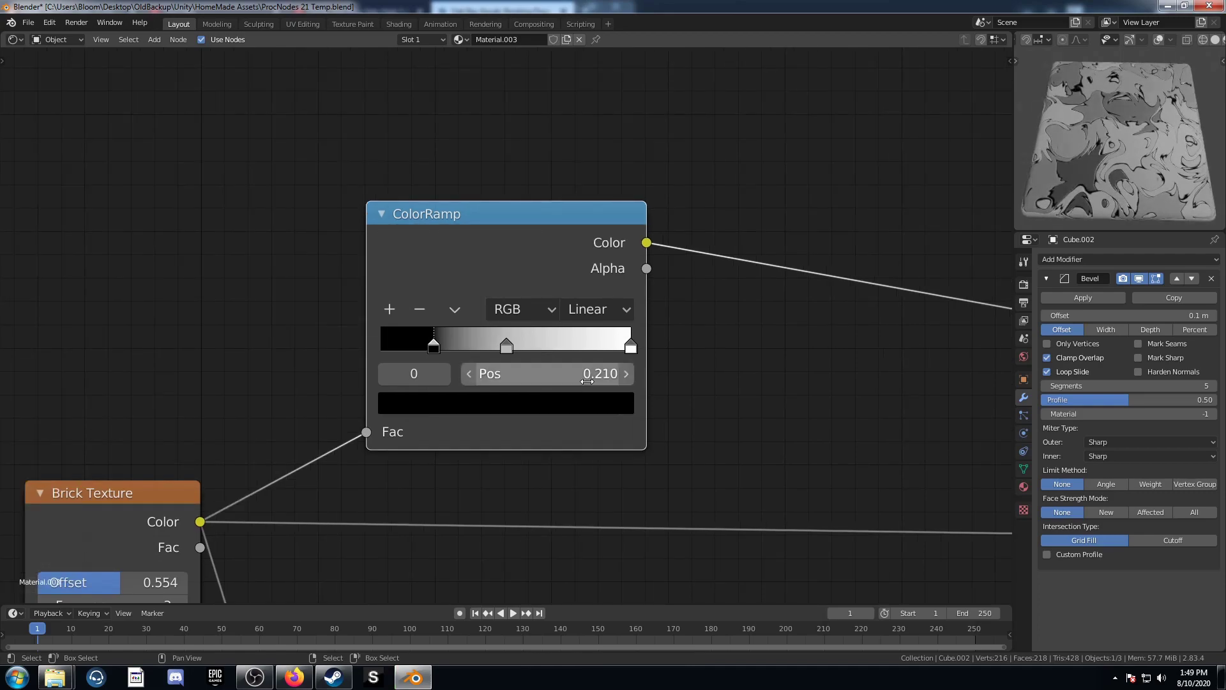
# Set the upper ColorRamp's middle stop to position 0.45 and its white end stop to 0.8.
pyautogui.click(506, 346)
pyautogui.click(553, 380)
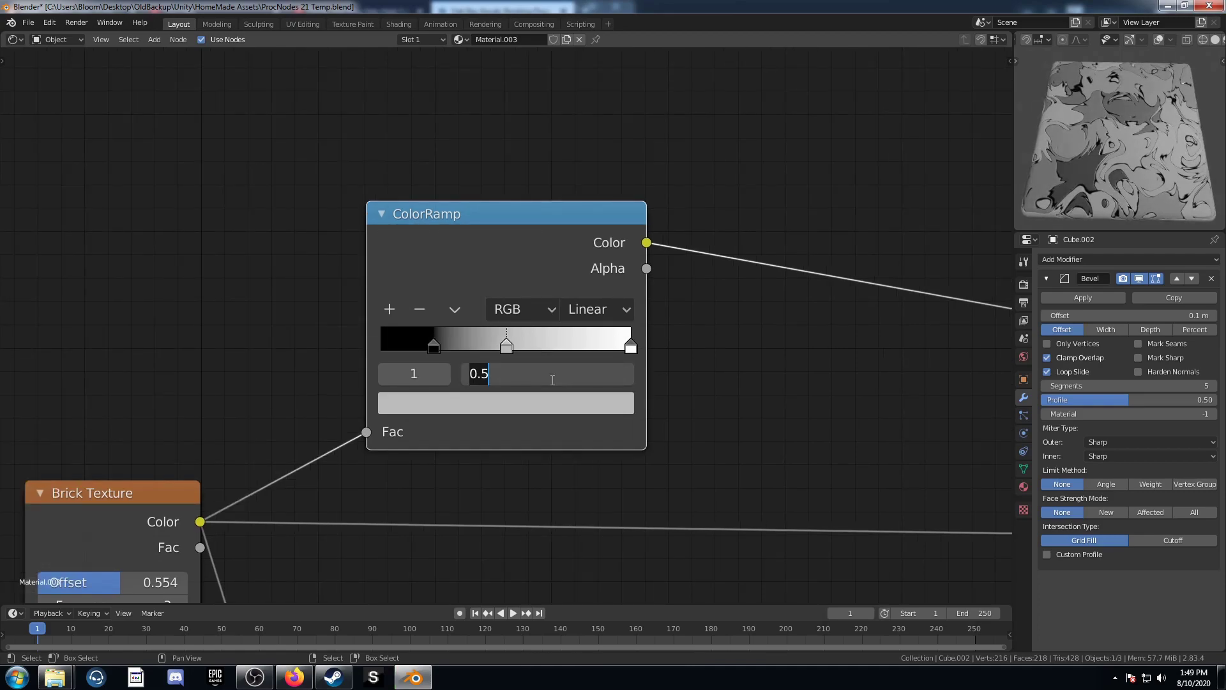
pyautogui.write('.45')
pyautogui.press('Return')
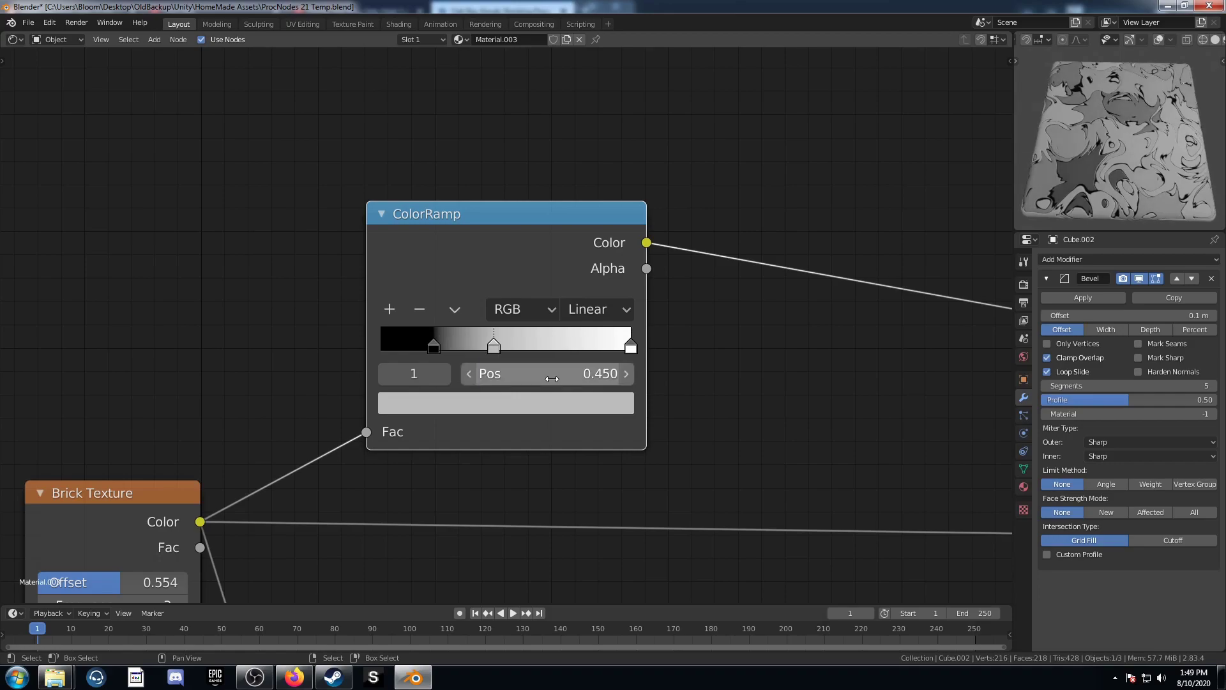
pyautogui.click(631, 347)
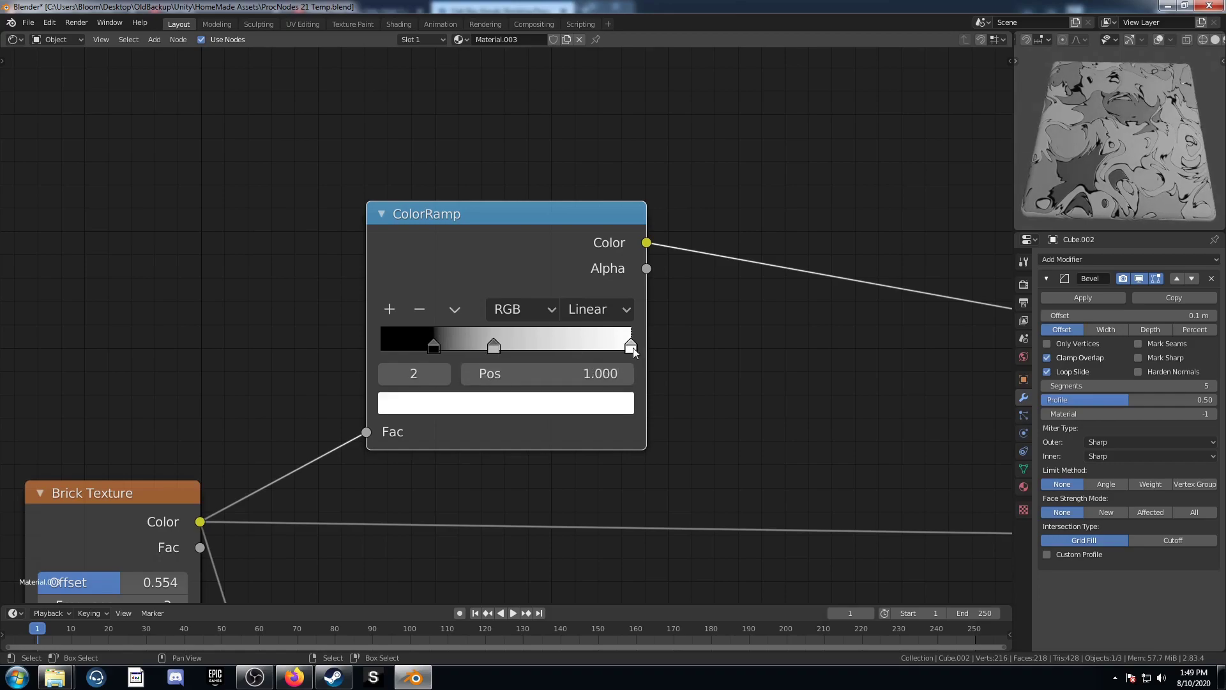
pyautogui.click(622, 374)
pyautogui.write('.8')
pyautogui.press('Return')
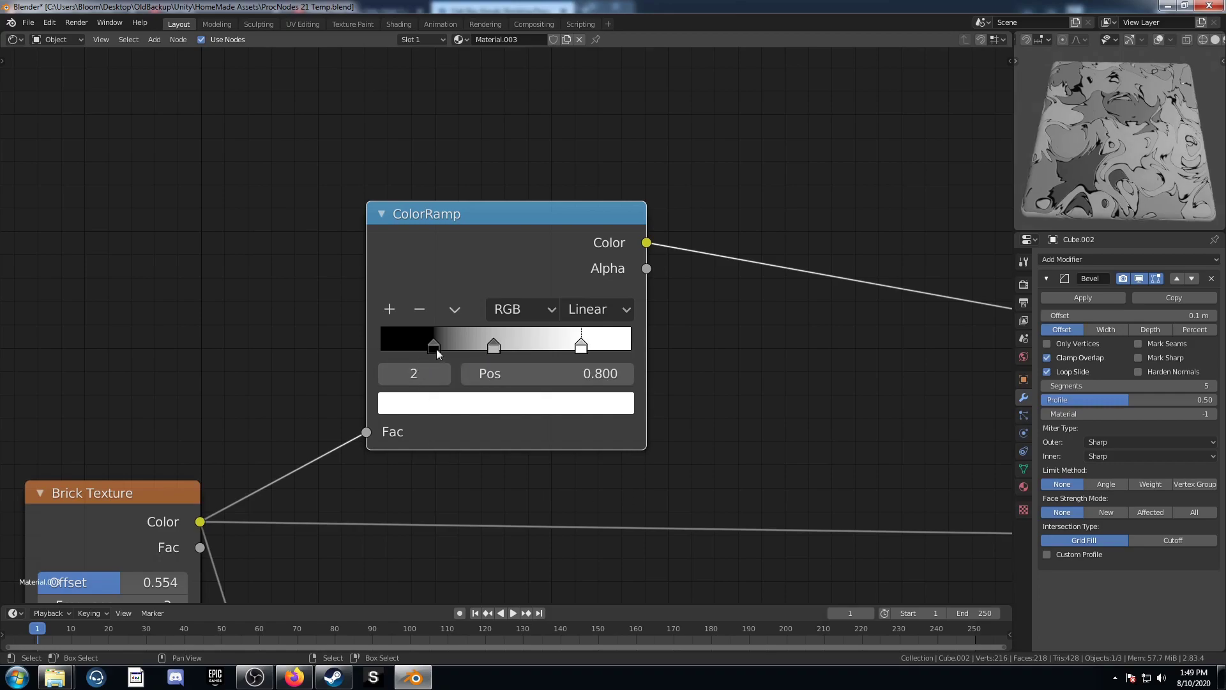
# Color the upper ColorRamp's first stop a light gold with hue 0.128 and saturation 0.475.
pyautogui.click(436, 349)
pyautogui.click(504, 399)
pyautogui.scroll(11, 480, 178)
pyautogui.moveTo(461, 174); pyautogui.dragTo(447, 181)
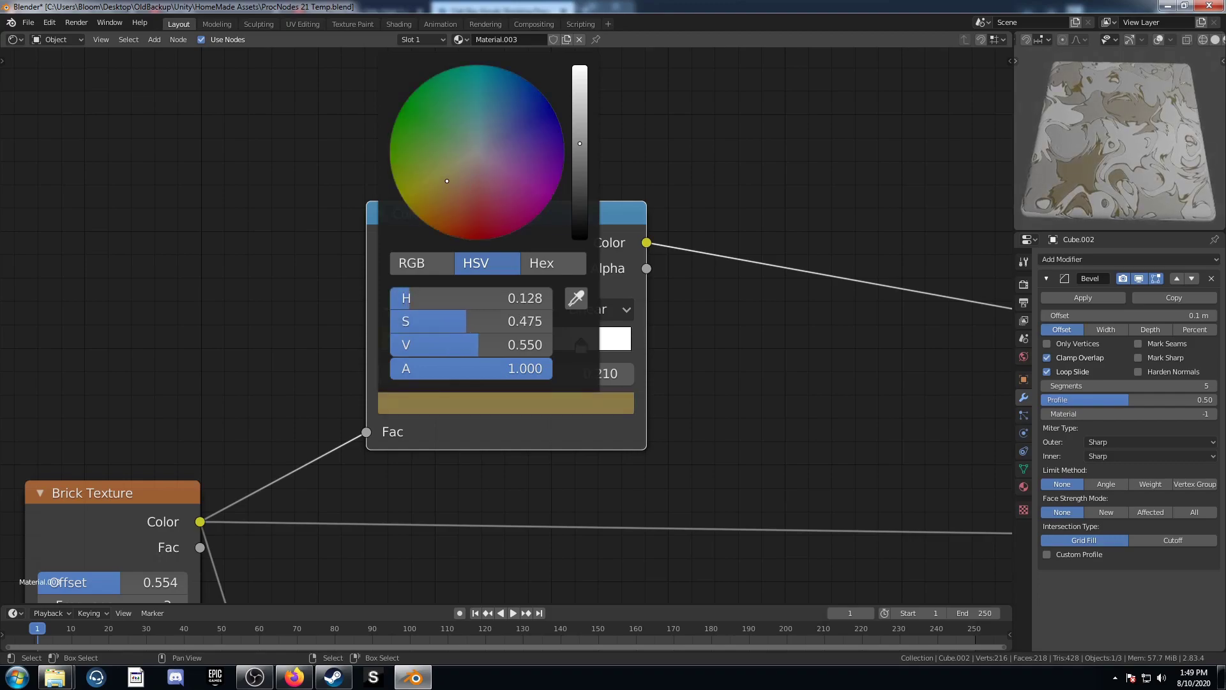
pyautogui.scroll(7, 451, 182)
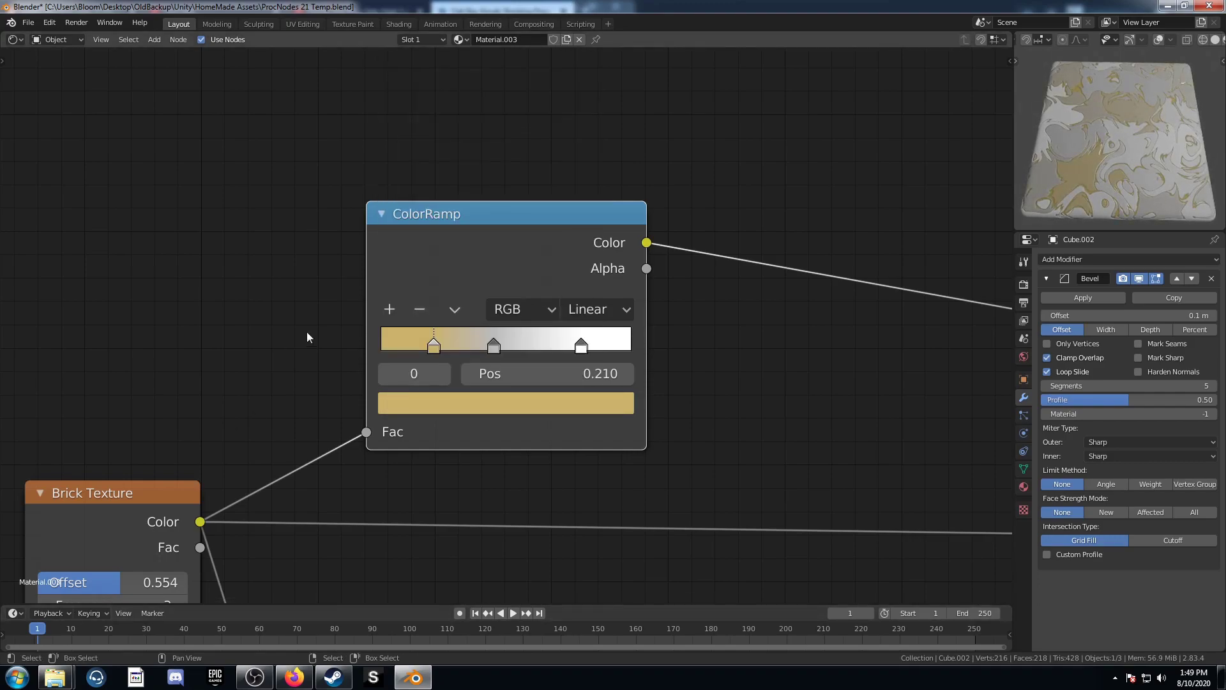
# Make the upper ColorRamp's middle stop white and its last stop slate blue with hue 0.564 and saturation 0.412.
pyautogui.click(495, 348)
pyautogui.click(493, 402)
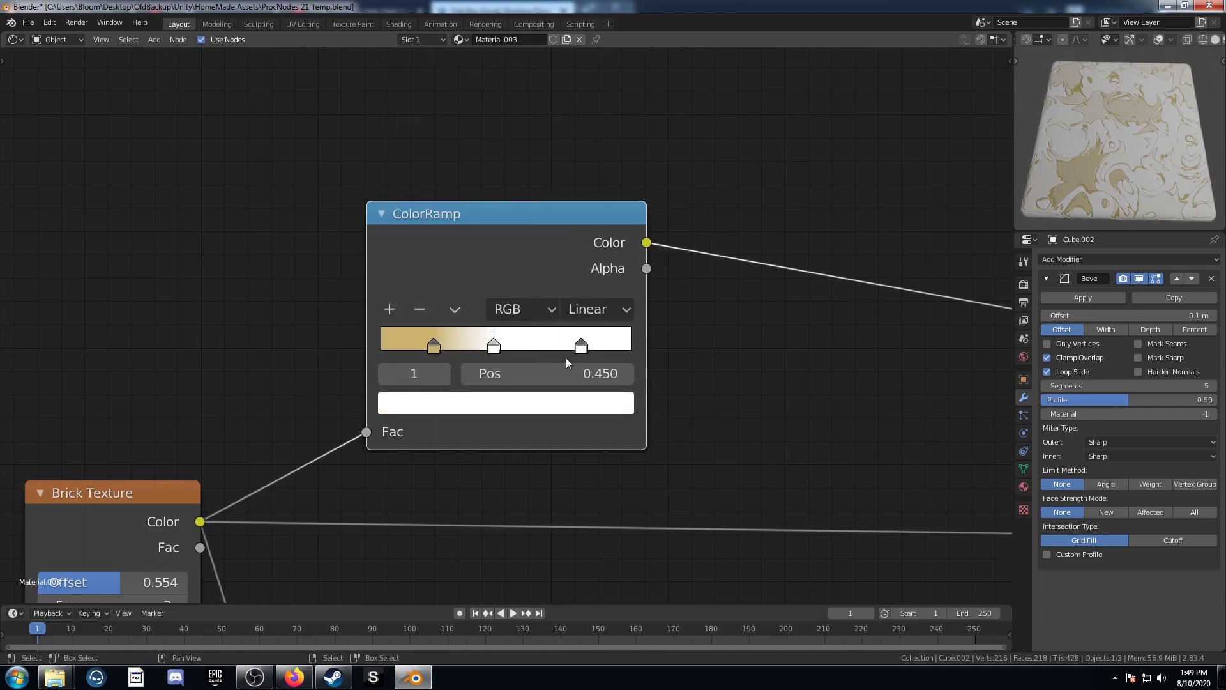
pyautogui.click(581, 347)
pyautogui.click(540, 404)
pyautogui.scroll(-5, 488, 135)
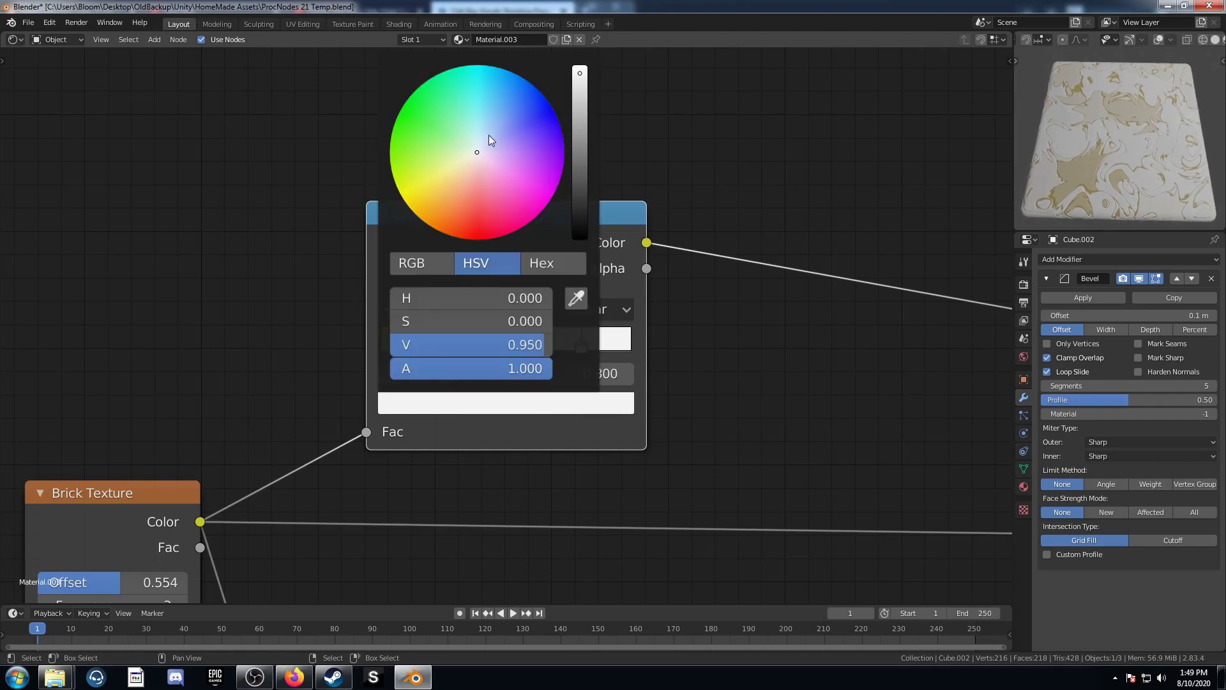
pyautogui.moveTo(488, 130); pyautogui.dragTo(492, 119)
pyautogui.scroll(-6, 492, 118)
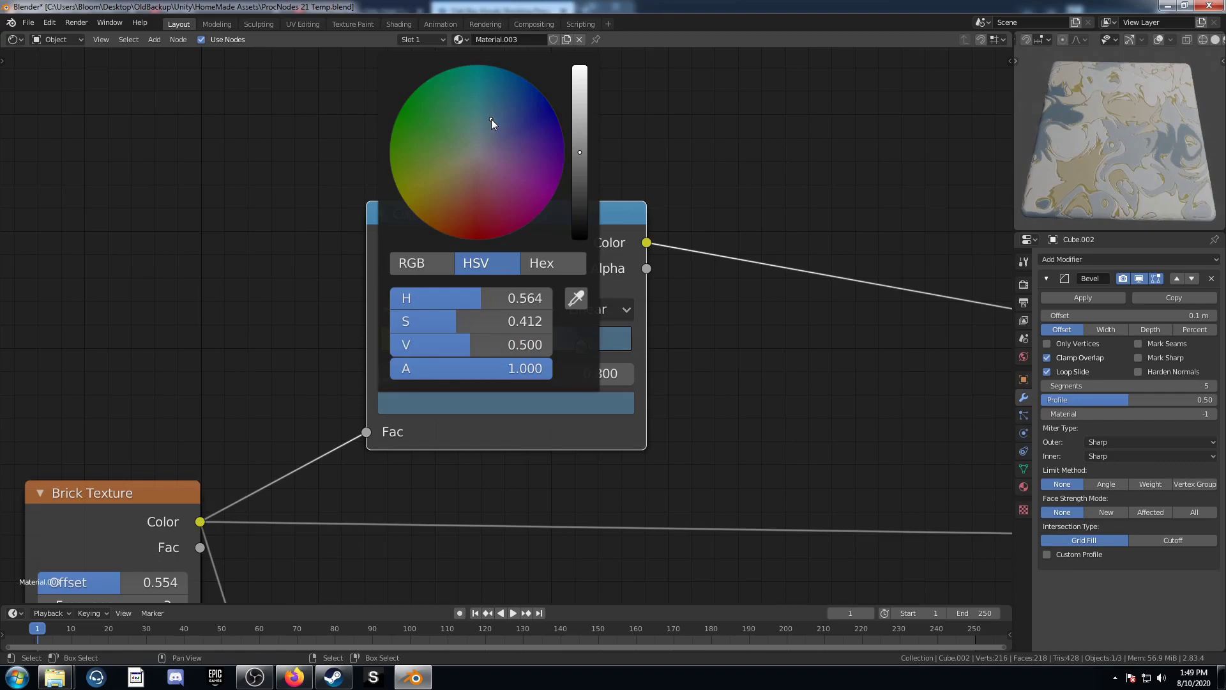
pyautogui.scroll(-1, 786, 379)
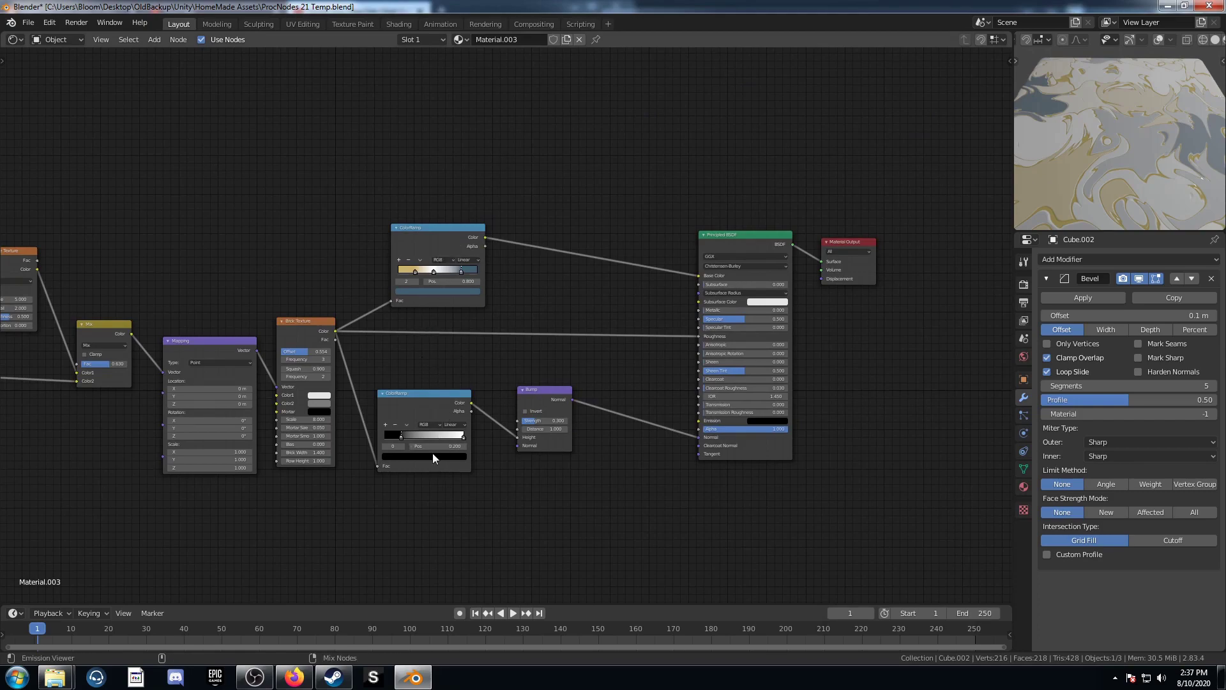
# Combine both ColorRamps' colors in a Mix node feeding Base Color, with the gold-blue ramp as Color1 and the black-white ramp as Color2.
pyautogui.keyDown('ctrl'); pyautogui.keyDown('shift'); pyautogui.moveTo(451, 255); pyautogui.dragTo(409, 442, button='right'); pyautogui.keyUp('shift'); pyautogui.keyUp('ctrl')
pyautogui.scroll(4, 509, 327)
pyautogui.moveTo(545, 334); pyautogui.dragTo(608, 280)
pyautogui.scroll(2, 608, 279)
pyautogui.click(608, 250)
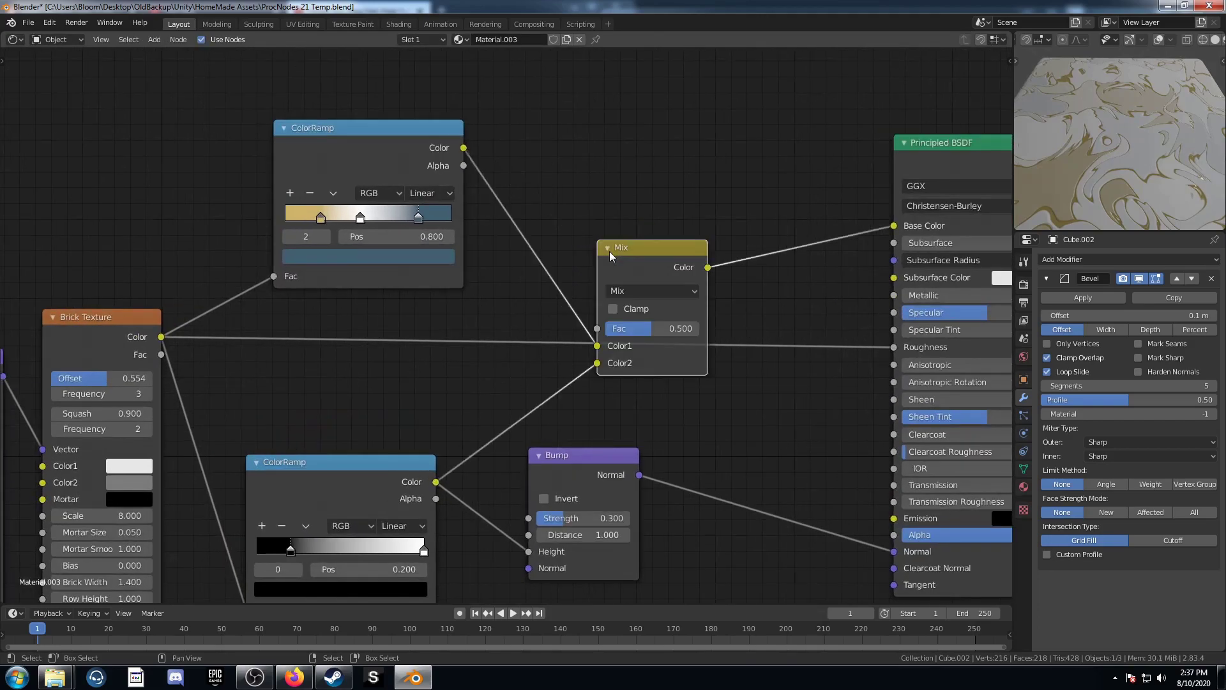
# Set the new Mix node's blend mode to Multiply and move it clear of the Roughness link.
pyautogui.click(644, 290)
pyautogui.click(635, 352)
pyautogui.moveTo(633, 298); pyautogui.dragTo(674, 213)
# Review the slab preview and the node tree from the Musgrave Texture through to the Principled BSDF.
pyautogui.scroll(-5, 701, 254)
pyautogui.moveTo(1122, 174)
pyautogui.mouseDown(button='middle')
pyautogui.moveTo(1124, 140)
pyautogui.moveTo(1125, 155)
pyautogui.mouseUp(button='middle')
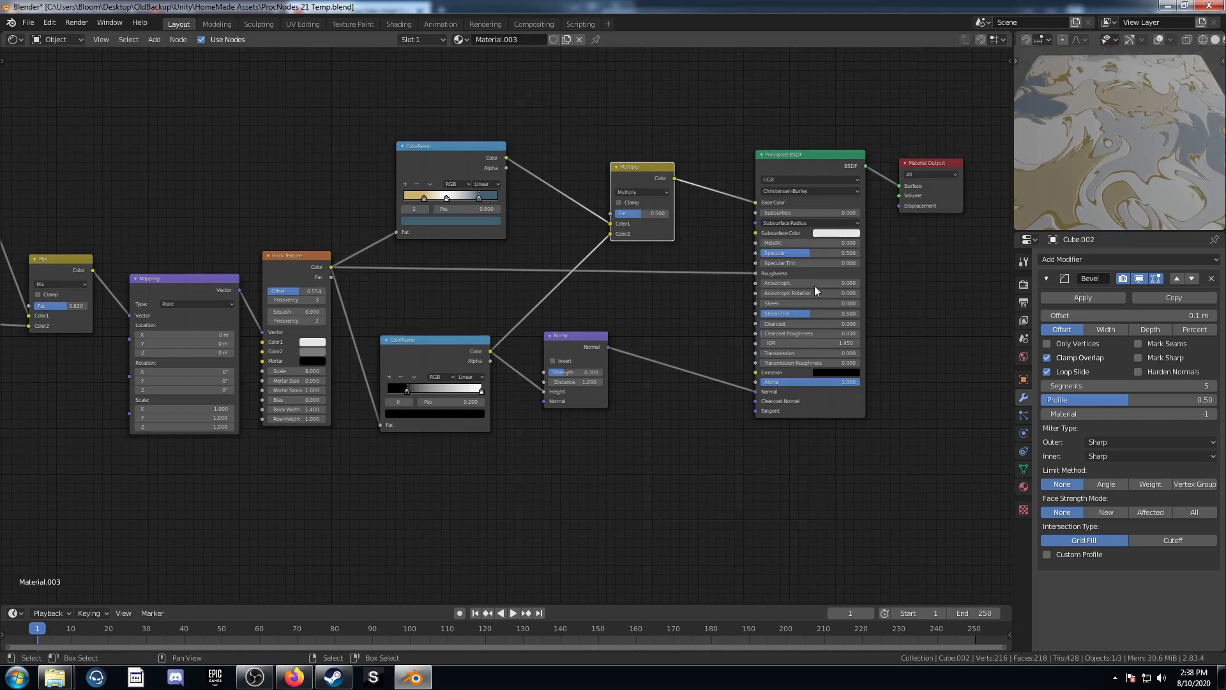
pyautogui.scroll(-1, 720, 328)
pyautogui.moveTo(641, 353); pyautogui.dragTo(644, 361, button='middle')
pyautogui.moveTo(412, 368); pyautogui.dragTo(557, 371, button='middle')
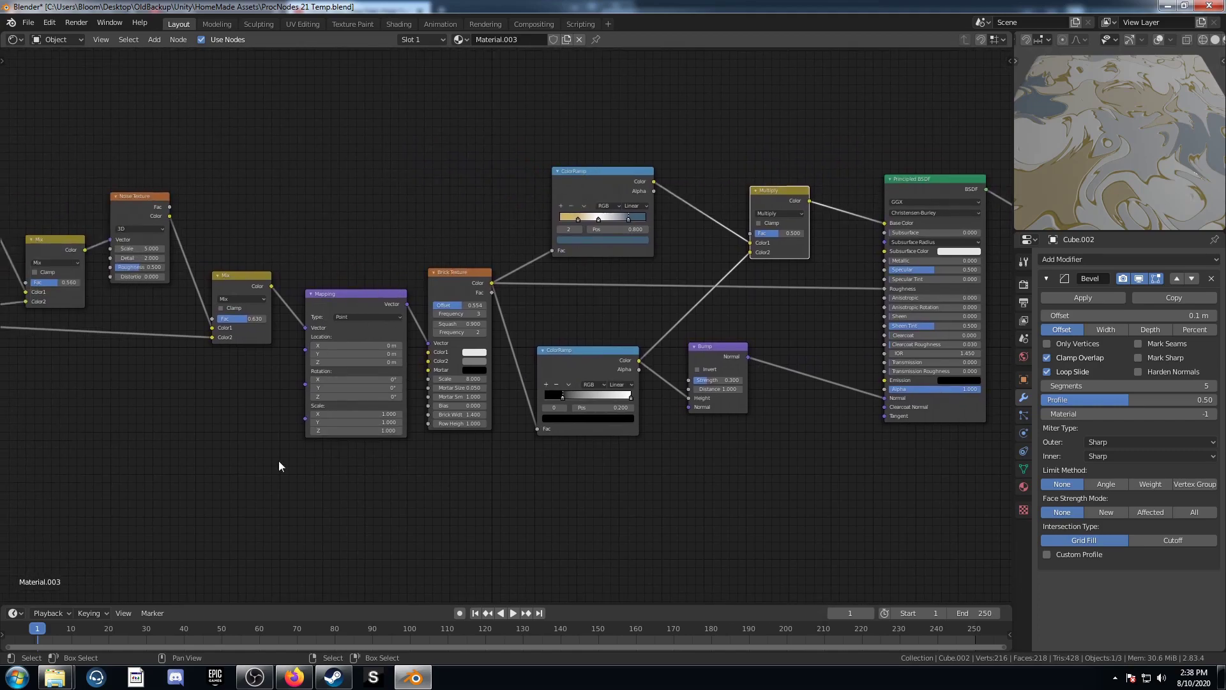
pyautogui.moveTo(220, 466); pyautogui.dragTo(325, 459, button='middle')
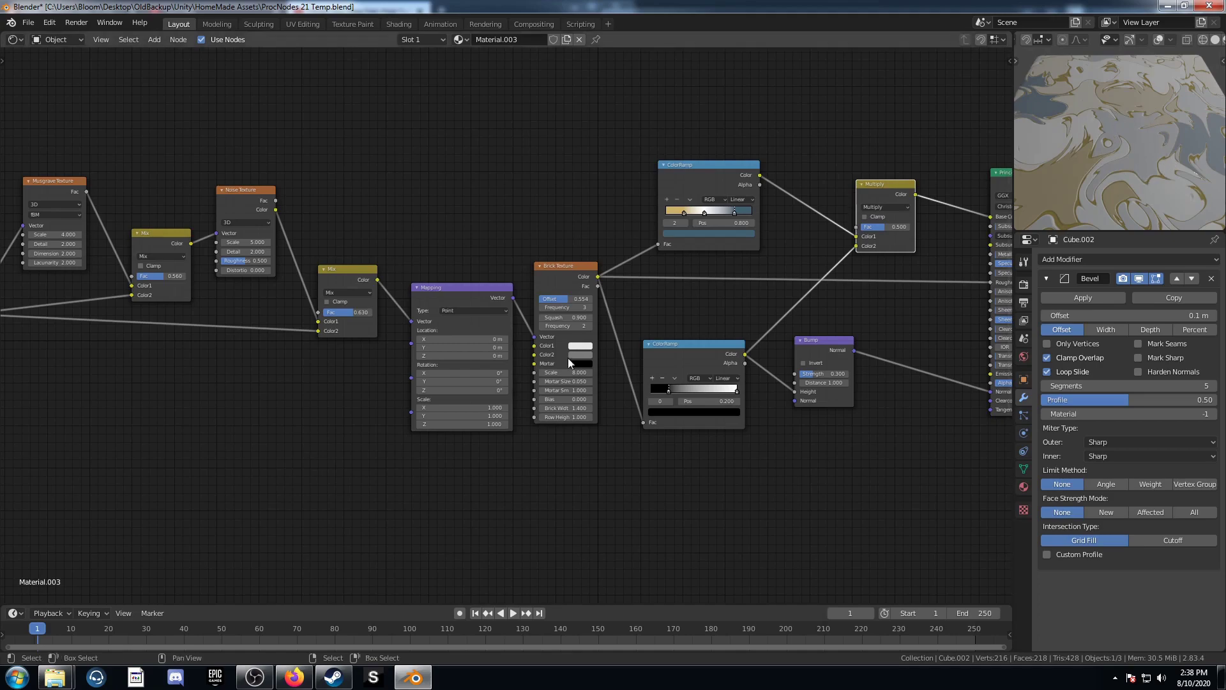
pyautogui.moveTo(293, 377); pyautogui.dragTo(349, 384, button='middle')
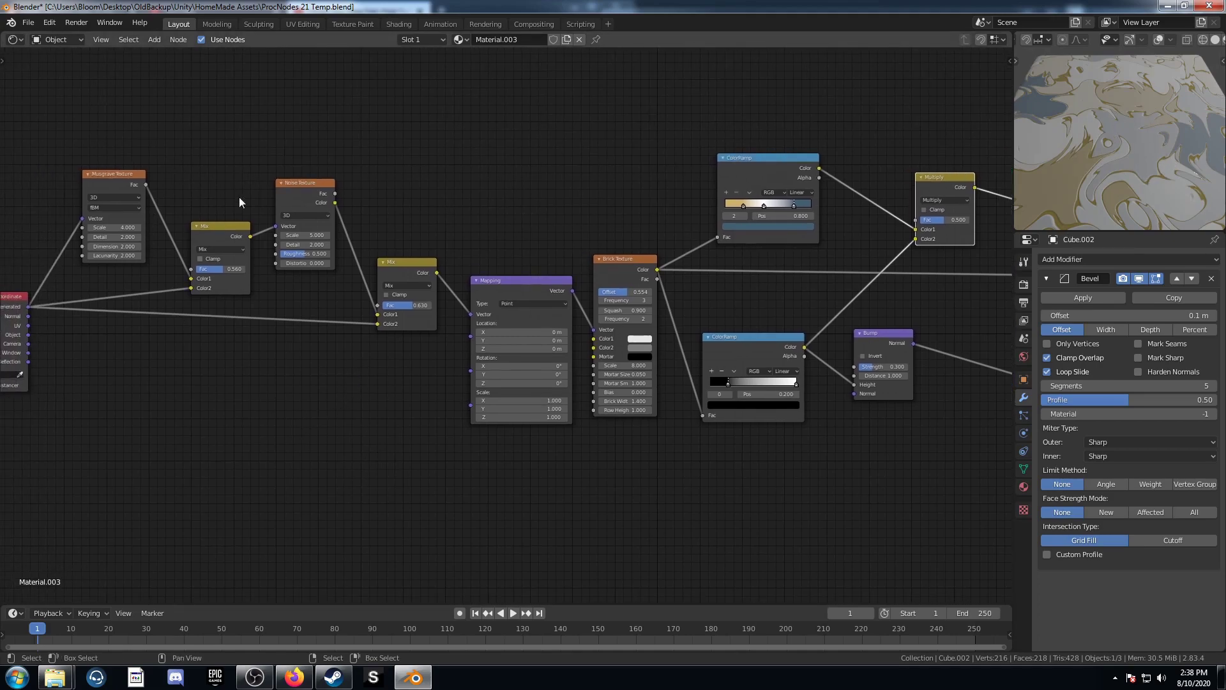
pyautogui.moveTo(476, 490); pyautogui.dragTo(399, 479, button='middle')
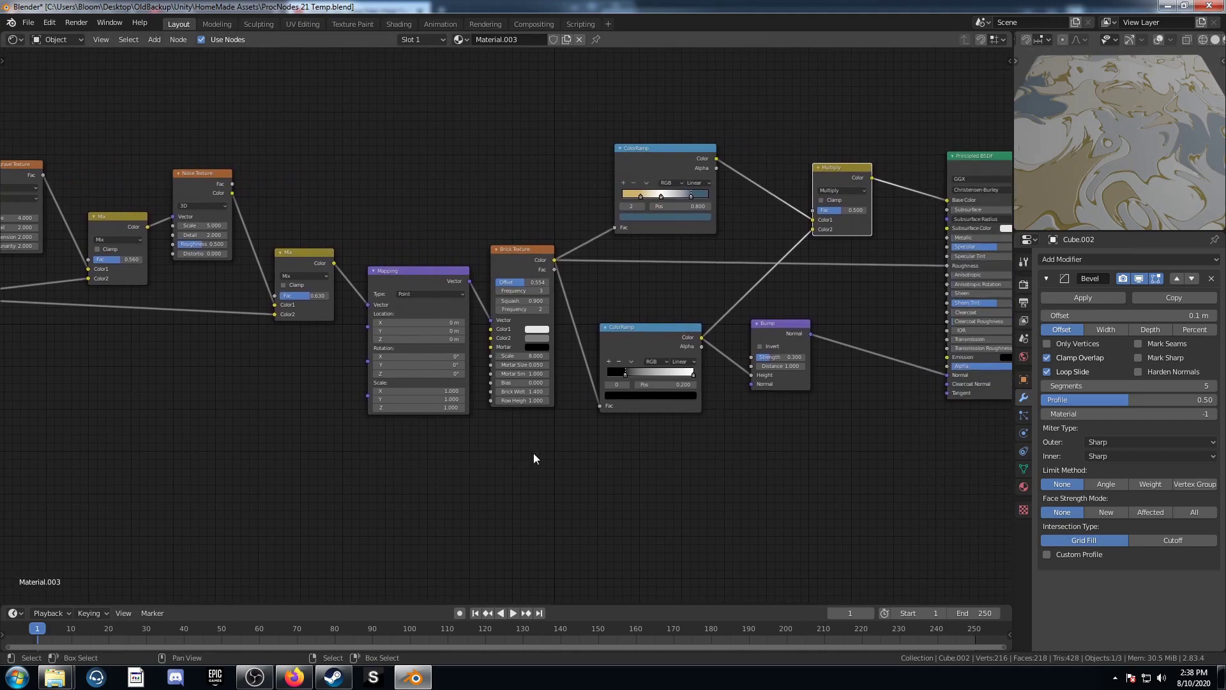